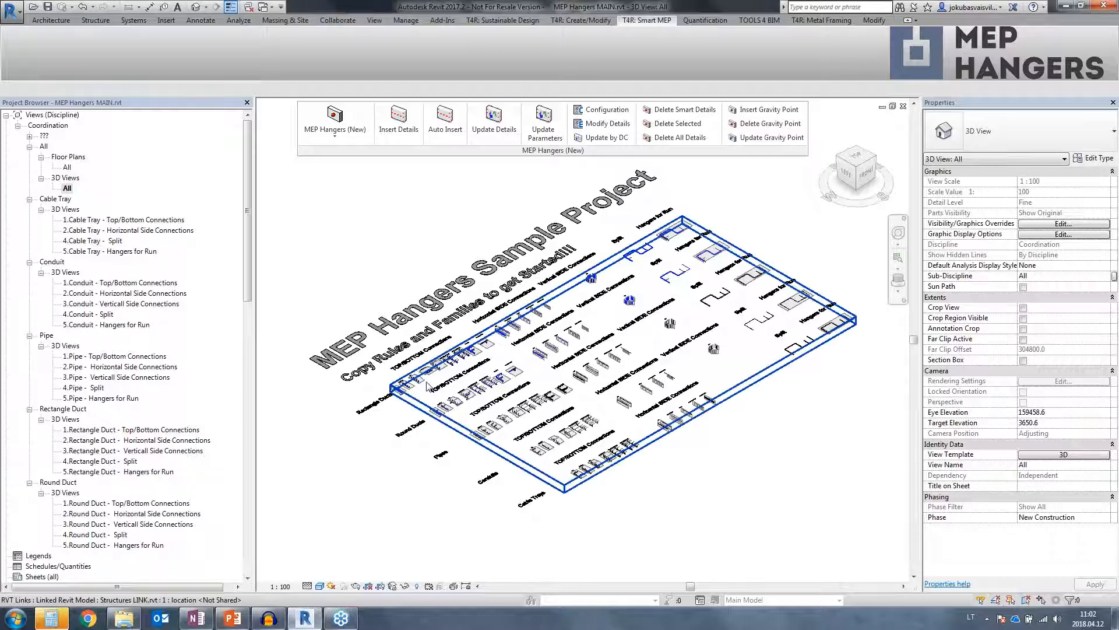
# - Select the linked structural model in the overall 3D view and check its name in the element properties
pyautogui.scroll(4, 461, 384)
pyautogui.click(441, 368)
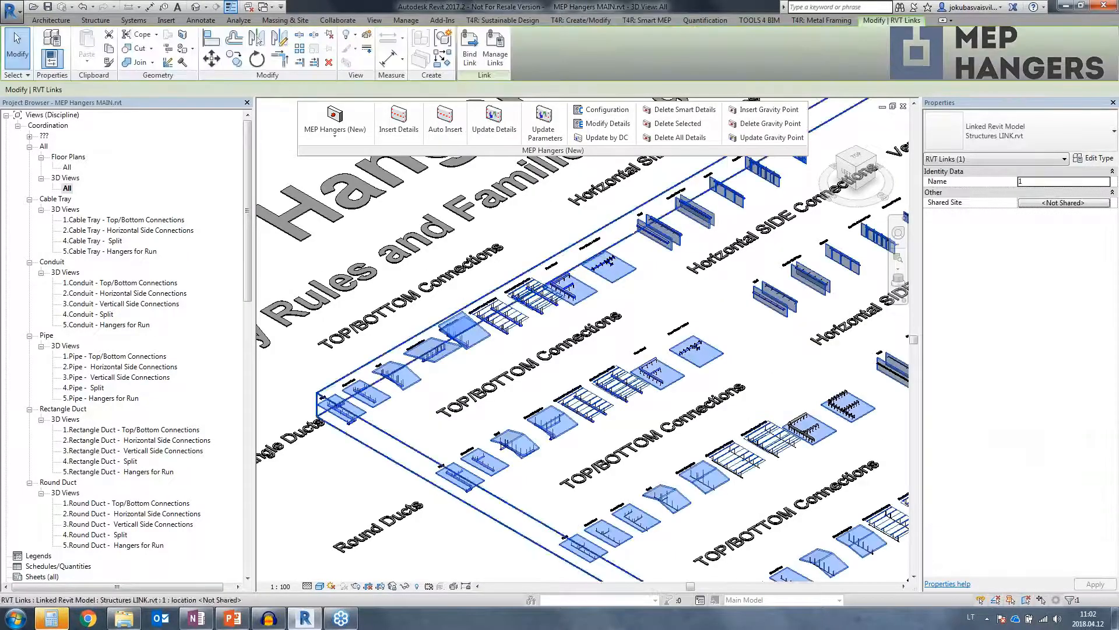
pyautogui.moveTo(780, 393); pyautogui.dragTo(598, 415, button='middle')
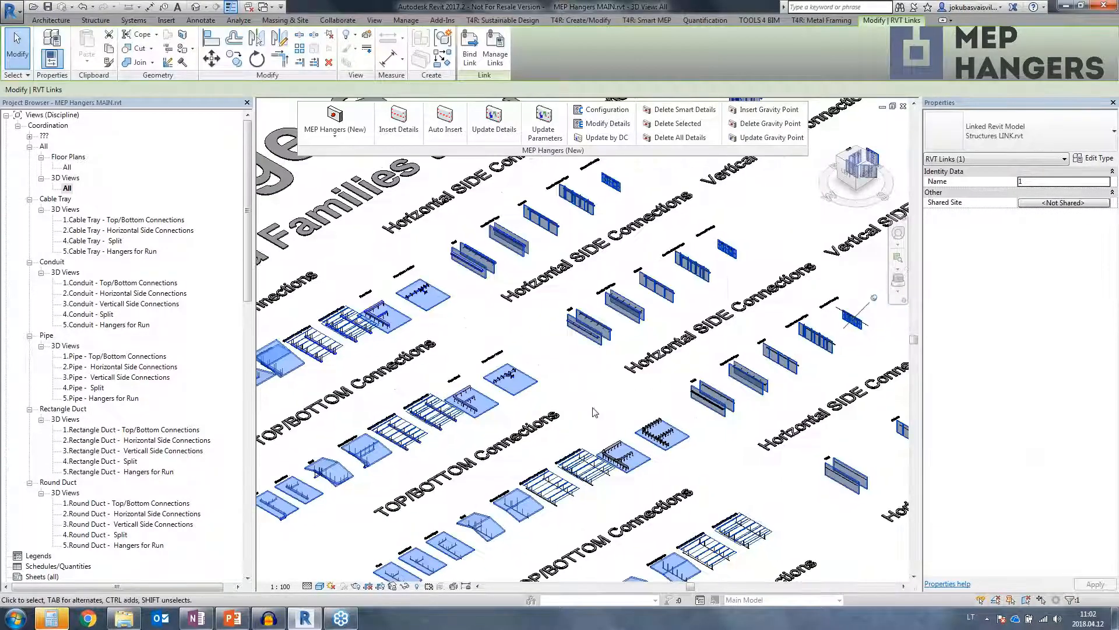
pyautogui.scroll(-4, 599, 415)
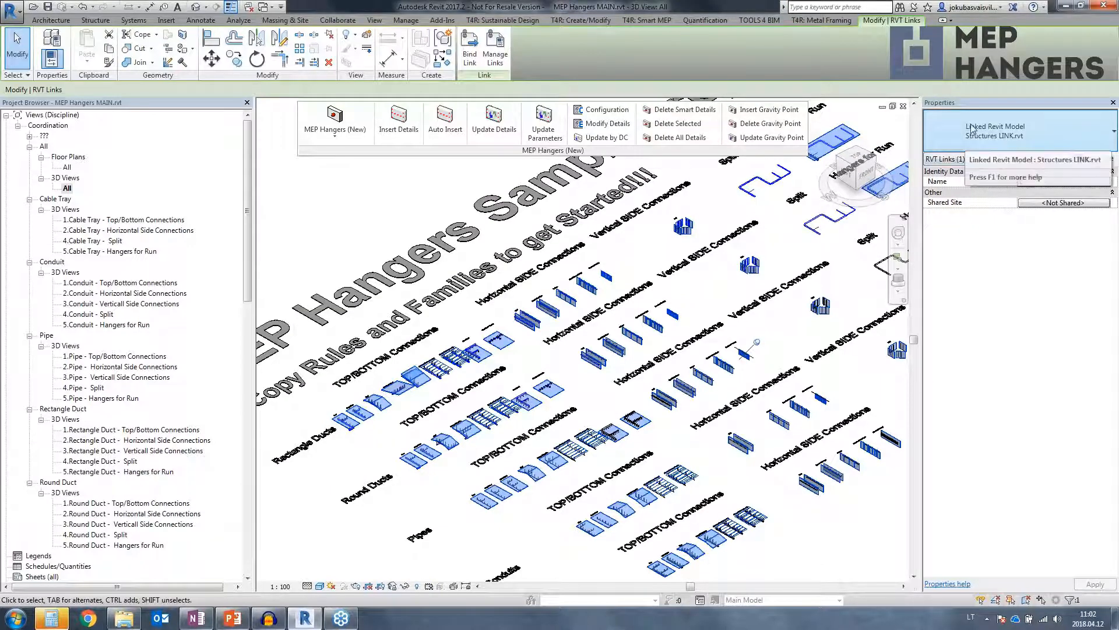
pyautogui.click(1026, 182)
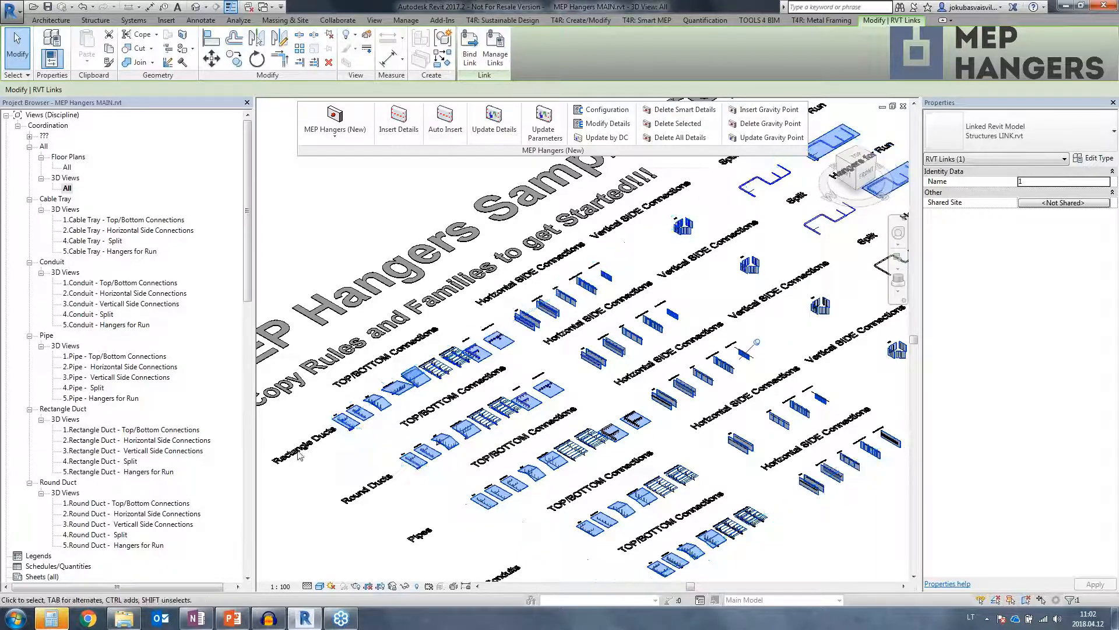
# - Examine the rectangular duct hangers in the structural framing samples and in the side connections to the framed wall
pyautogui.scroll(5, 512, 257)
pyautogui.moveTo(581, 330); pyautogui.dragTo(569, 423, button='middle')
pyautogui.scroll(5, 449, 374)
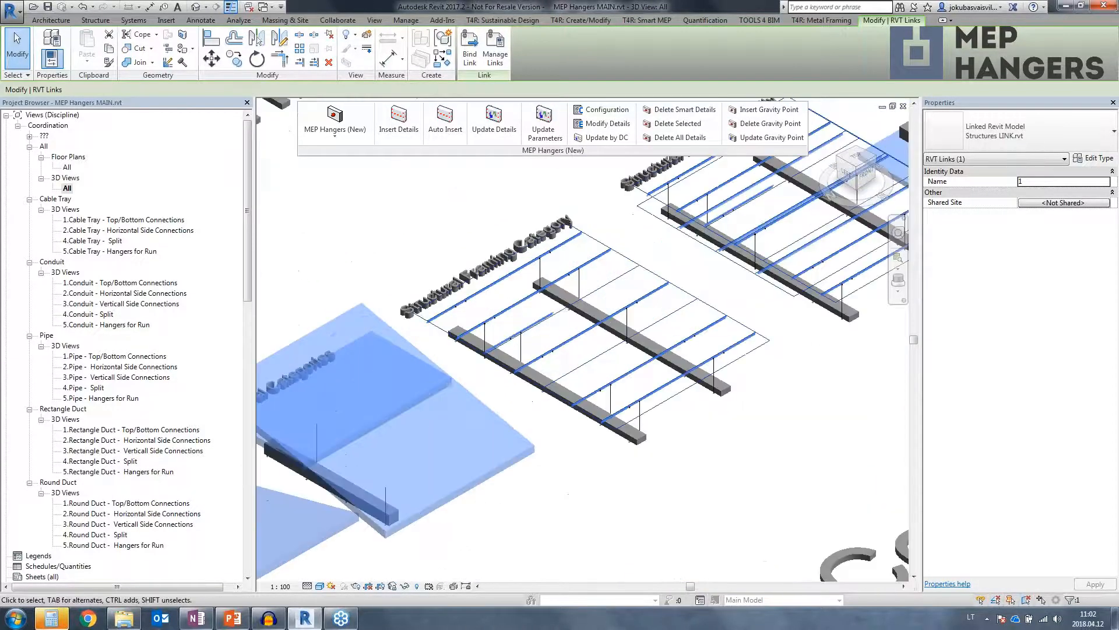
pyautogui.moveTo(682, 349); pyautogui.dragTo(551, 443, button='middle')
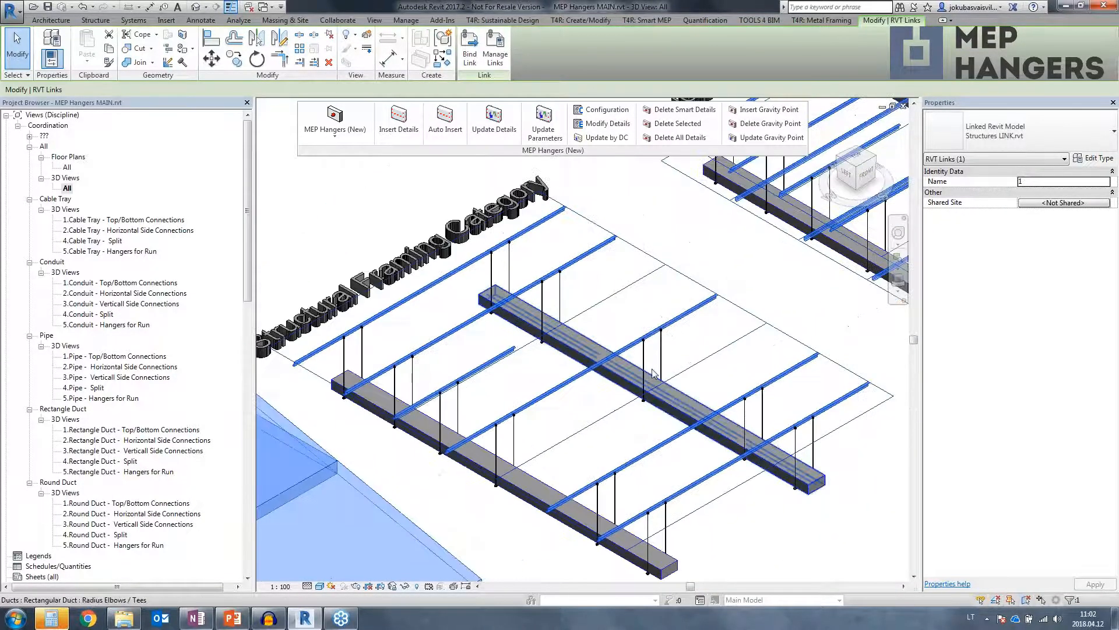
pyautogui.moveTo(728, 333); pyautogui.dragTo(510, 447, button='middle')
pyautogui.keyDown('shift'); pyautogui.moveTo(799, 407); pyautogui.dragTo(401, 513, button='middle'); pyautogui.keyUp('shift')
pyautogui.scroll(-2, 697, 354)
pyautogui.moveTo(797, 290); pyautogui.dragTo(359, 527, button='middle')
pyautogui.moveTo(816, 251); pyautogui.dragTo(283, 575, button='middle')
pyautogui.moveTo(758, 233); pyautogui.dragTo(479, 485, button='middle')
pyautogui.scroll(3, 737, 301)
pyautogui.moveTo(758, 329); pyautogui.dragTo(545, 452, button='middle')
pyautogui.scroll(7, 653, 309)
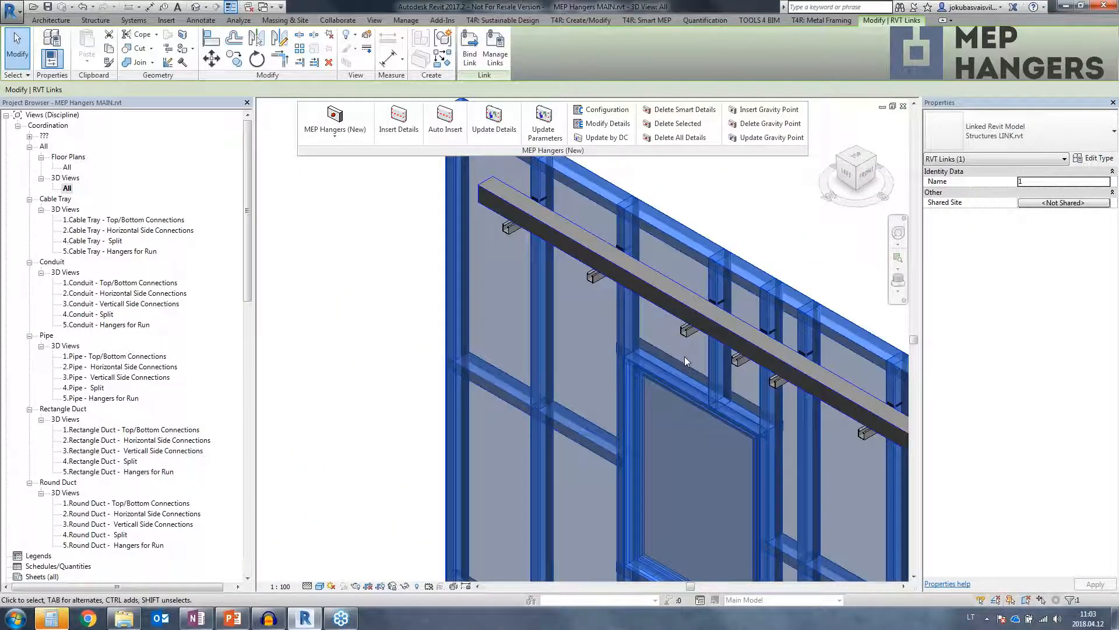
# - Examine the rectangular duct supports in the floor stand samples, ending at the end of the stand-and-holder duct
pyautogui.scroll(-7, 684, 356)
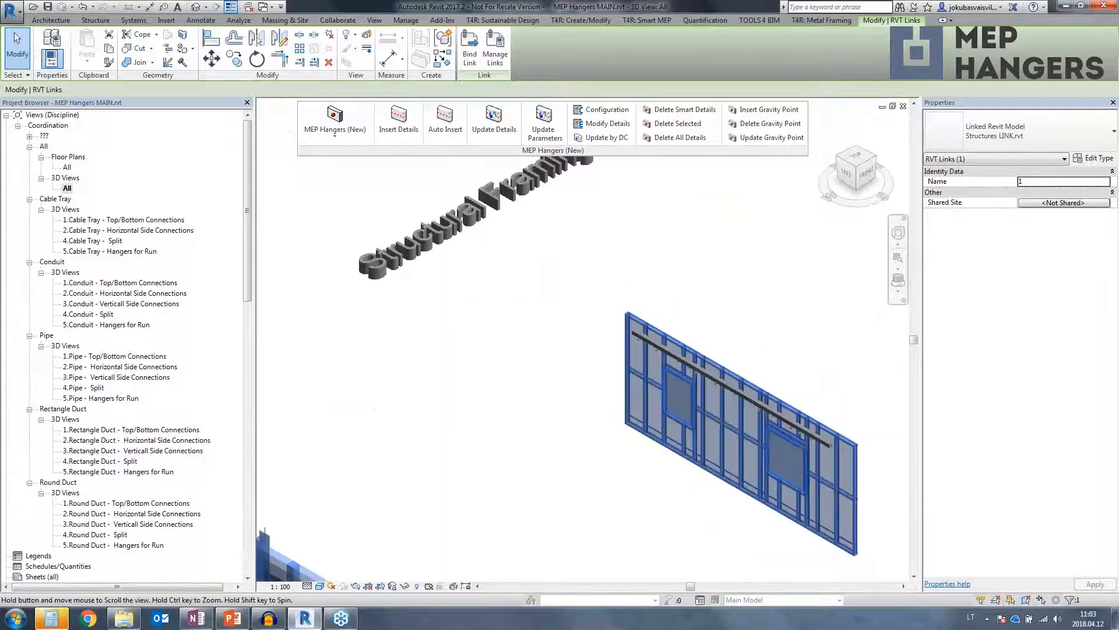
pyautogui.moveTo(507, 513); pyautogui.dragTo(650, 260, button='middle')
pyautogui.scroll(-2, 532, 402)
pyautogui.moveTo(528, 405); pyautogui.dragTo(783, 189, button='middle')
pyautogui.moveTo(495, 425); pyautogui.dragTo(776, 191, button='middle')
pyautogui.moveTo(466, 408); pyautogui.dragTo(848, 190, button='middle')
pyautogui.moveTo(369, 477); pyautogui.dragTo(744, 334, button='middle')
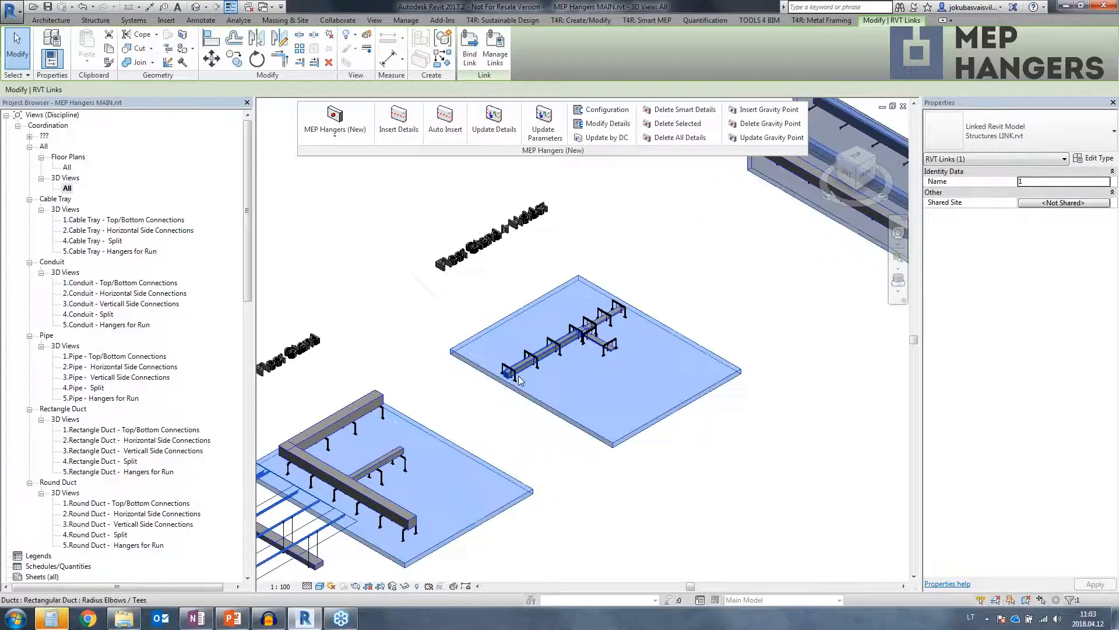
pyautogui.scroll(7, 502, 393)
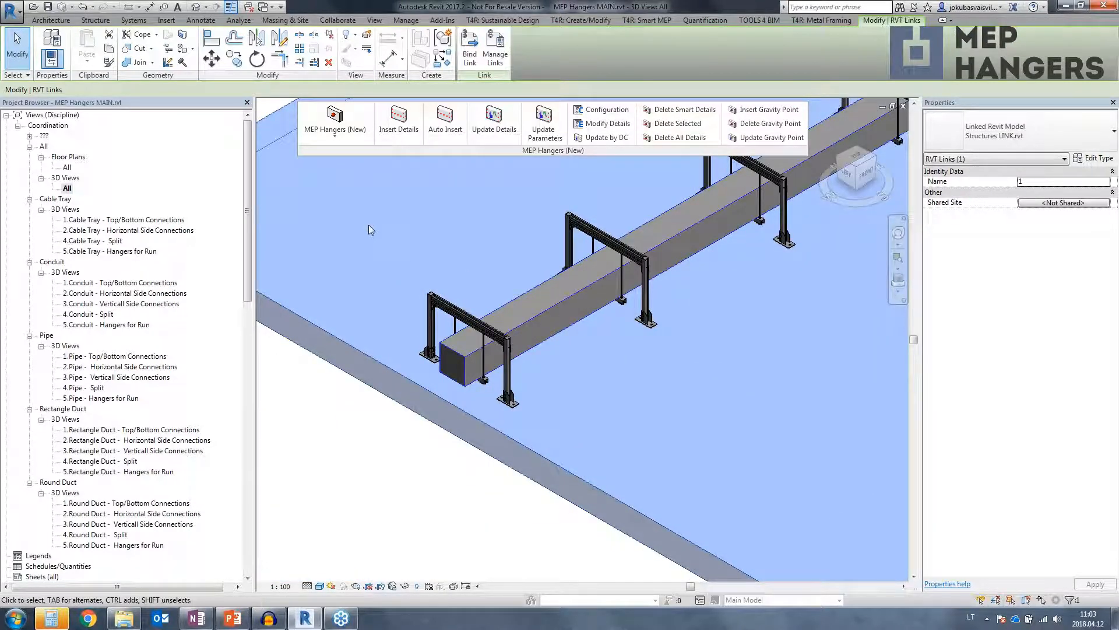
# - Select the rod hanger at the duct's end and inspect the floor stands with hangers along the duct run
pyautogui.moveTo(368, 234); pyautogui.dragTo(533, 475)
pyautogui.moveTo(370, 174); pyautogui.dragTo(575, 515)
pyautogui.scroll(4, 488, 372)
pyautogui.click(459, 310)
pyautogui.keyDown('shift'); pyautogui.moveTo(461, 307); pyautogui.dragTo(554, 473, button='middle'); pyautogui.keyUp('shift')
pyautogui.click(576, 440)
pyautogui.click(413, 249)
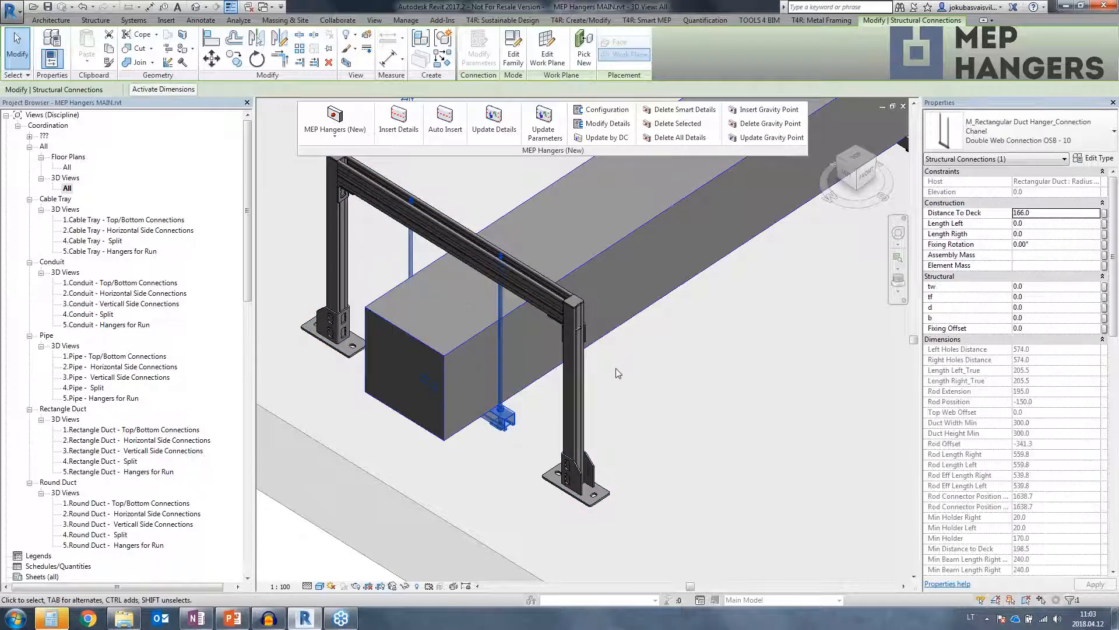
pyautogui.keyDown('shift'); pyautogui.moveTo(576, 443); pyautogui.dragTo(613, 409, button='middle'); pyautogui.keyUp('shift')
pyautogui.scroll(-4, 614, 407)
pyautogui.moveTo(782, 344); pyautogui.dragTo(557, 448, button='middle')
pyautogui.scroll(-1, 690, 394)
pyautogui.moveTo(690, 392); pyautogui.dragTo(548, 460, button='middle')
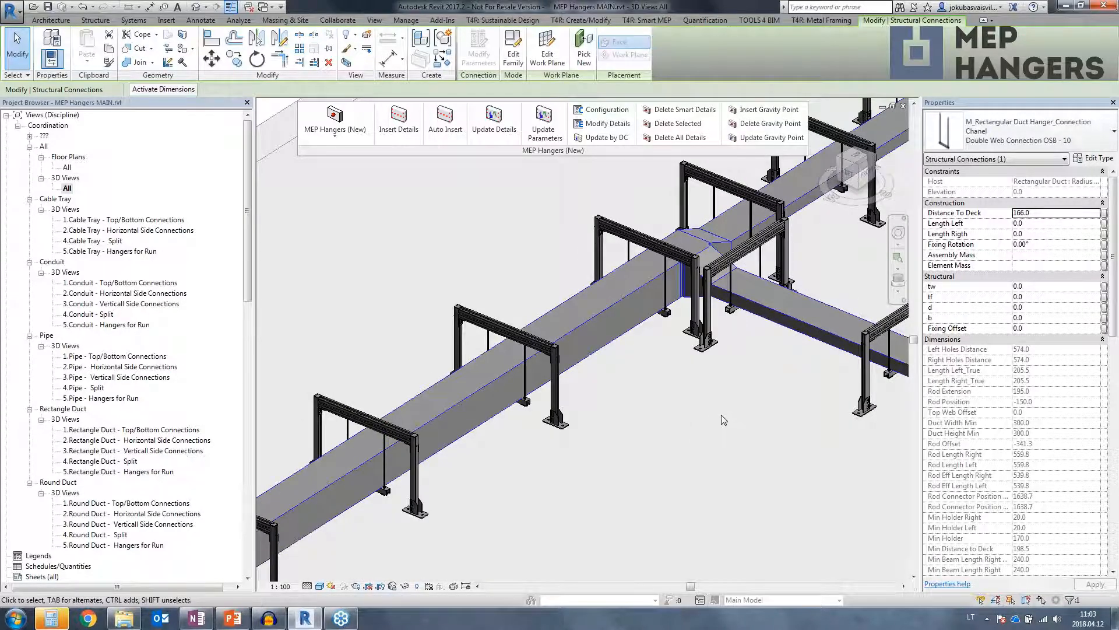
# - Examine the rectangular duct Split and Hangers for Run samples, including the hangers along the duct run
pyautogui.scroll(-5, 722, 415)
pyautogui.scroll(-4, 773, 282)
pyautogui.moveTo(774, 282); pyautogui.dragTo(350, 494, button='middle')
pyautogui.moveTo(712, 297); pyautogui.dragTo(307, 504, button='middle')
pyautogui.scroll(-1, 701, 278)
pyautogui.scroll(-2, 700, 274)
pyautogui.moveTo(699, 274); pyautogui.dragTo(401, 485, button='middle')
pyautogui.scroll(4, 597, 391)
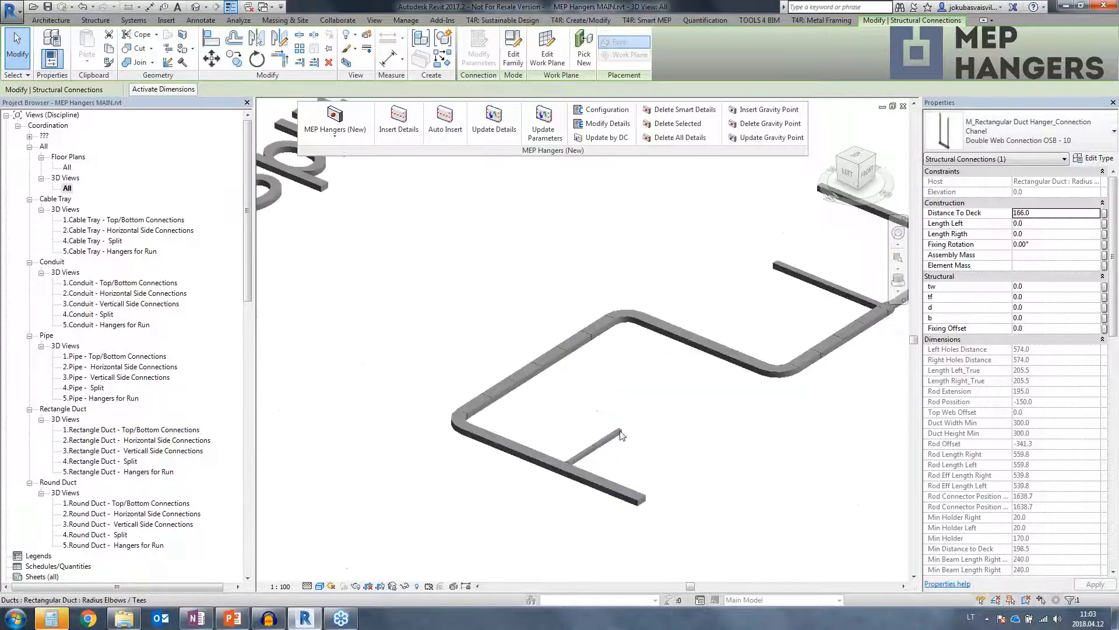
pyautogui.moveTo(707, 403); pyautogui.dragTo(589, 425, button='middle')
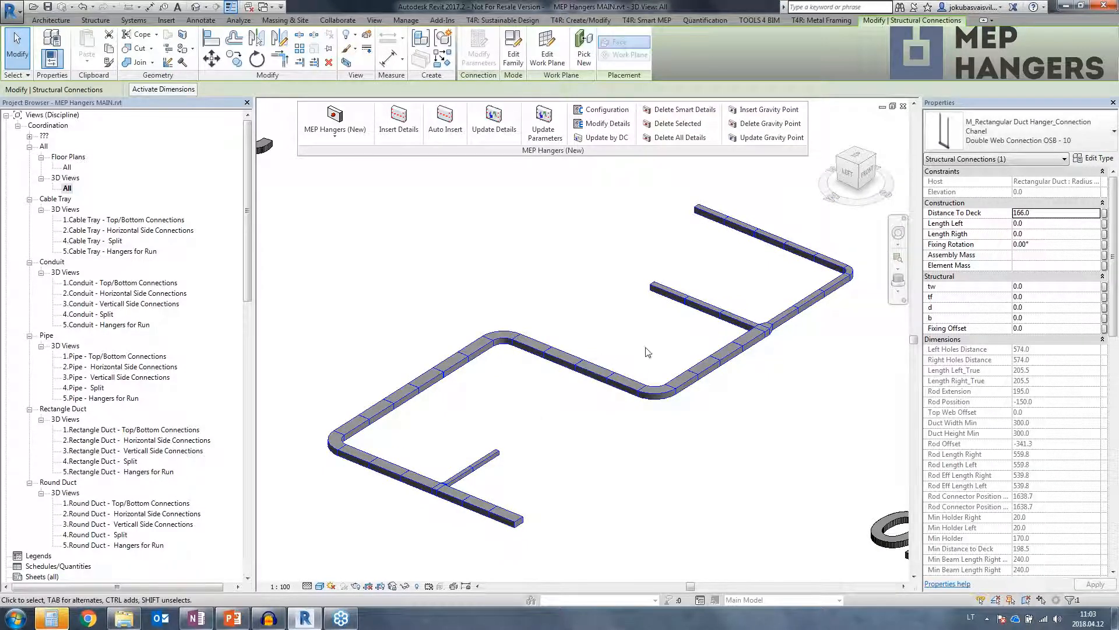
pyautogui.scroll(6, 580, 437)
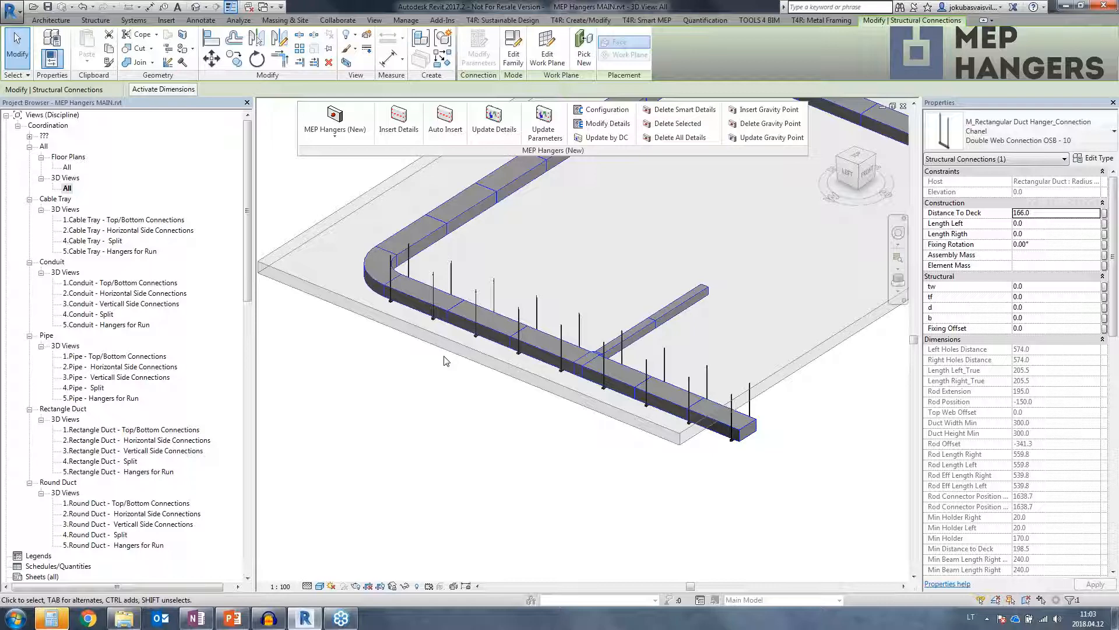
pyautogui.scroll(-8, 516, 359)
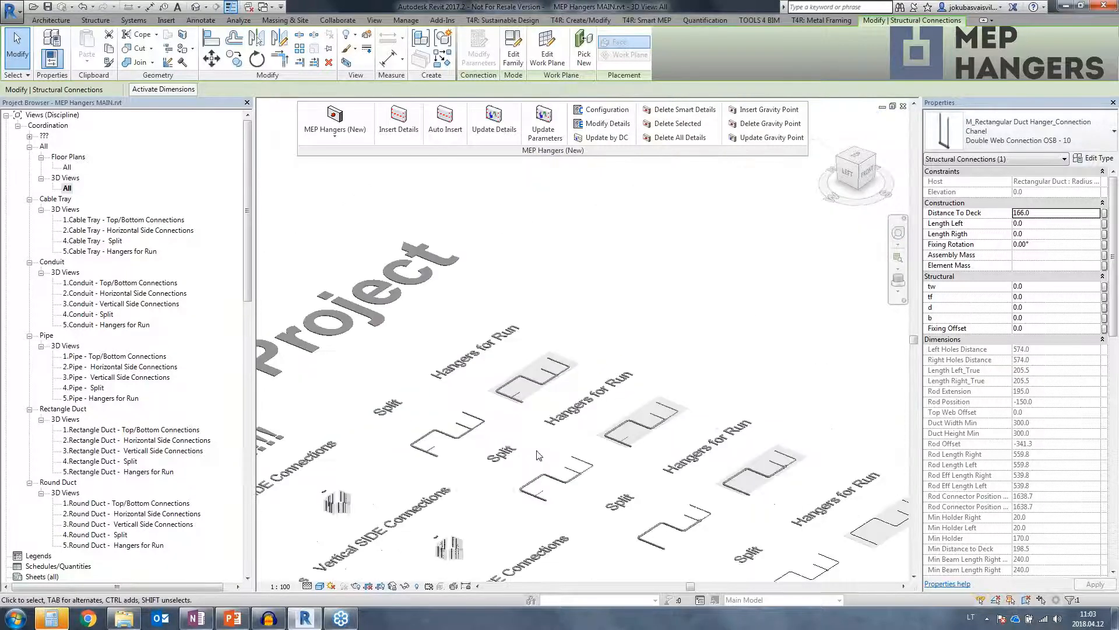
# - From the top view, select the whole rectangular duct sample row and delete all of its smart details
pyautogui.scroll(-3, 624, 322)
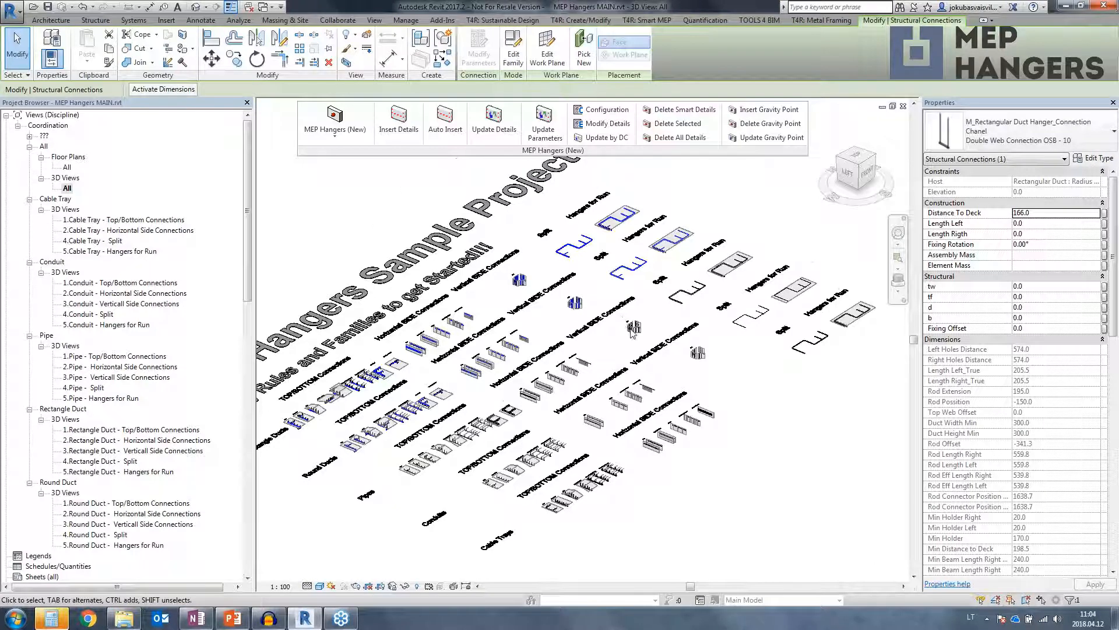
pyautogui.keyDown('shift'); pyautogui.moveTo(676, 356); pyautogui.dragTo(556, 510, button='middle'); pyautogui.keyUp('shift')
pyautogui.moveTo(642, 429); pyautogui.dragTo(712, 397, button='middle')
pyautogui.scroll(-1, 694, 423)
pyautogui.click(856, 158)
pyautogui.scroll(-5, 599, 400)
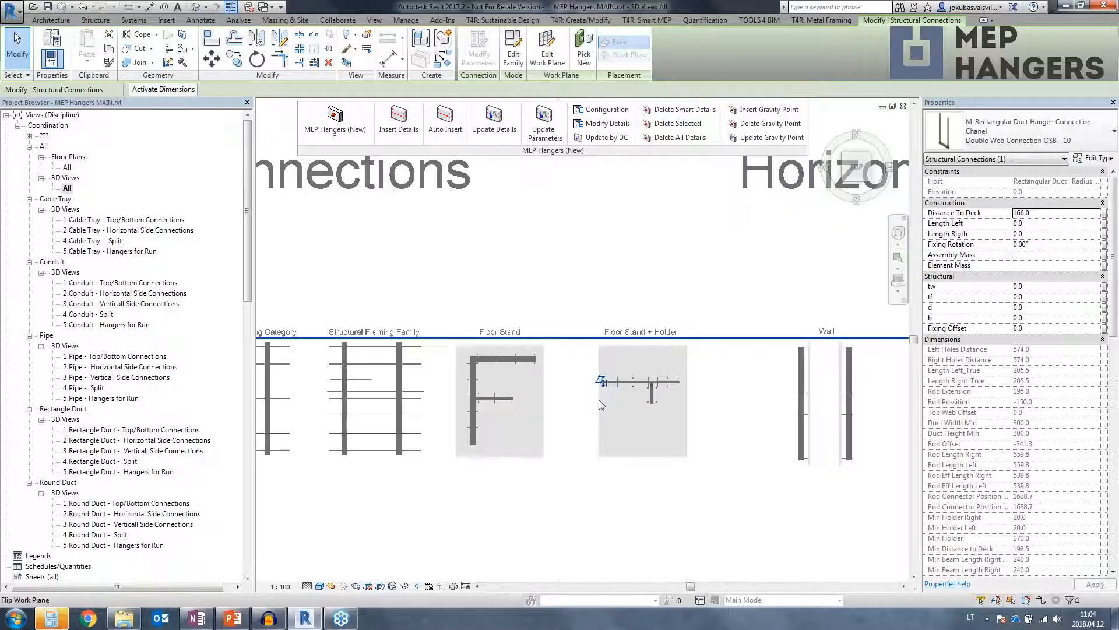
pyautogui.scroll(-5, 599, 400)
pyautogui.moveTo(366, 369); pyautogui.dragTo(894, 436)
pyautogui.moveTo(893, 436); pyautogui.dragTo(564, 434, button='middle')
pyautogui.moveTo(563, 433); pyautogui.dragTo(780, 428)
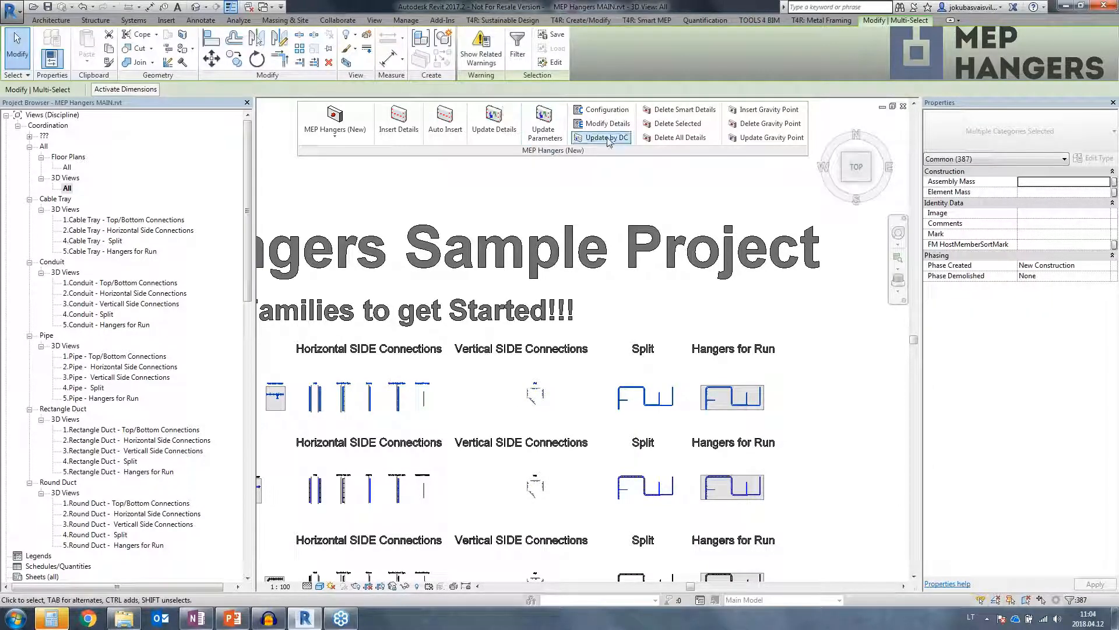
pyautogui.click(680, 137)
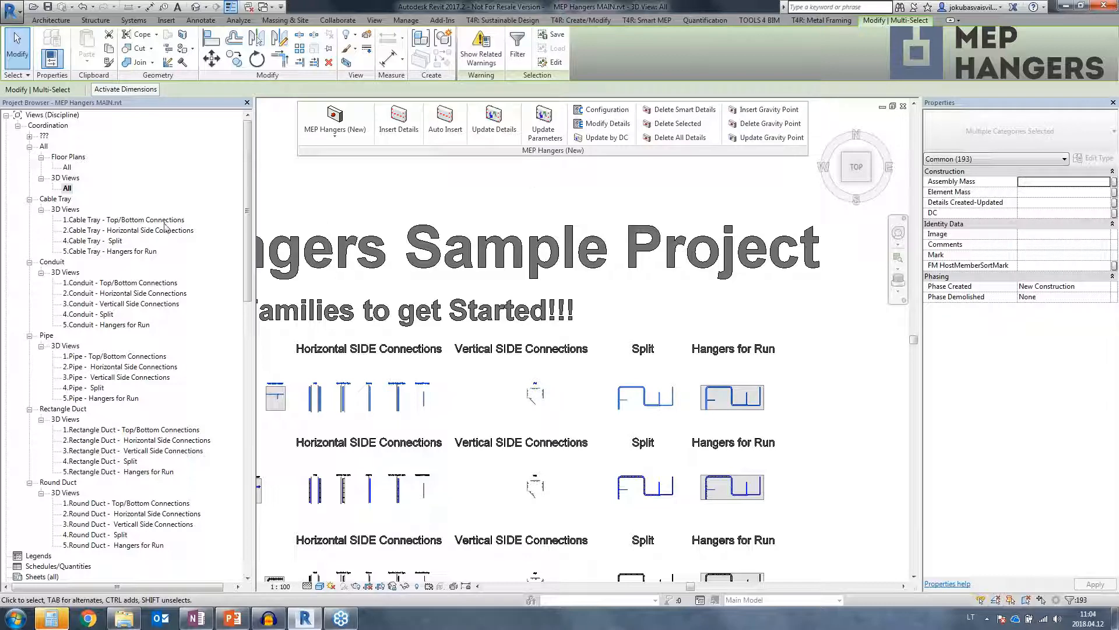
# - Look through the project's view groups for Cable Tray, Conduit, Pipe, Rectangle Duct and Round Duct
pyautogui.moveTo(246, 162)
pyautogui.mouseDown()
pyautogui.moveTo(246, 199)
pyautogui.moveTo(245, 166)
pyautogui.mouseUp()
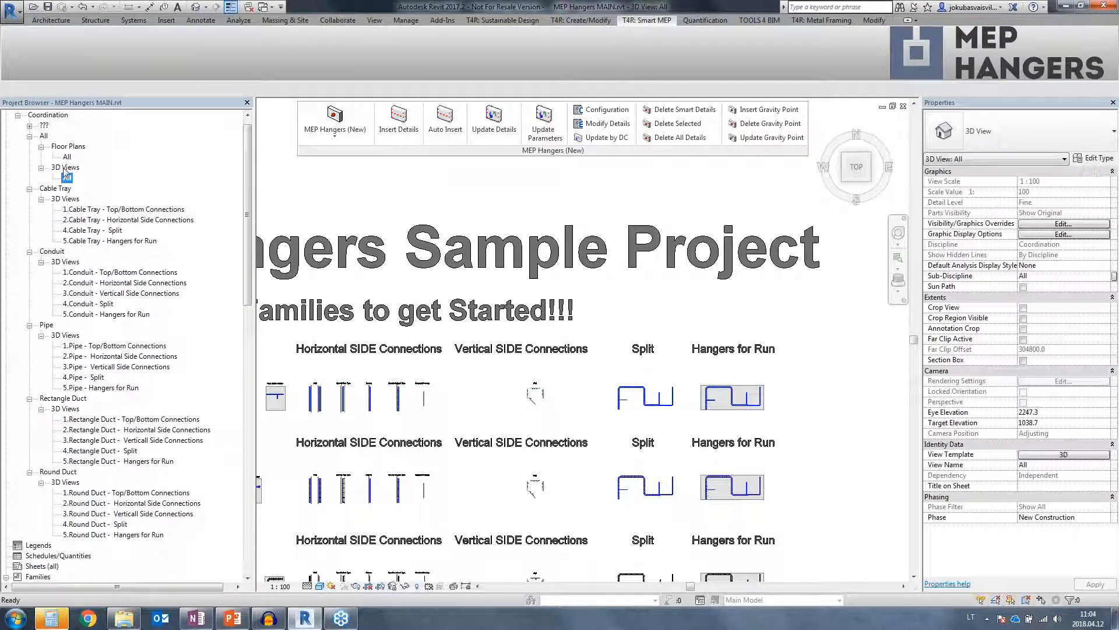
pyautogui.click(57, 190)
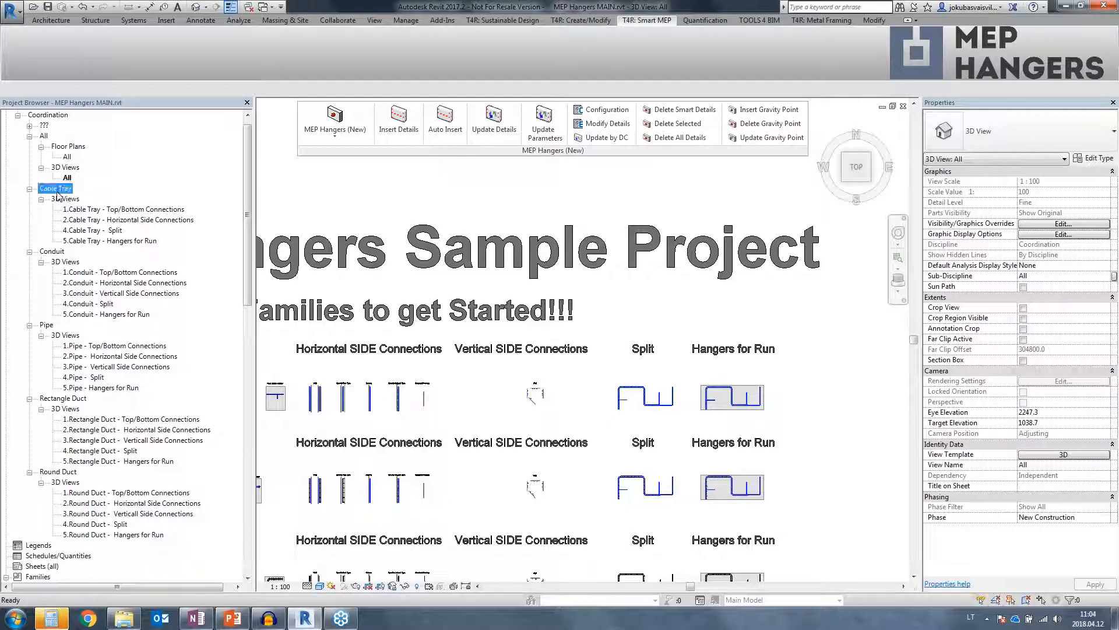
pyautogui.click(60, 253)
pyautogui.click(58, 190)
pyautogui.click(54, 252)
pyautogui.click(47, 325)
pyautogui.click(63, 399)
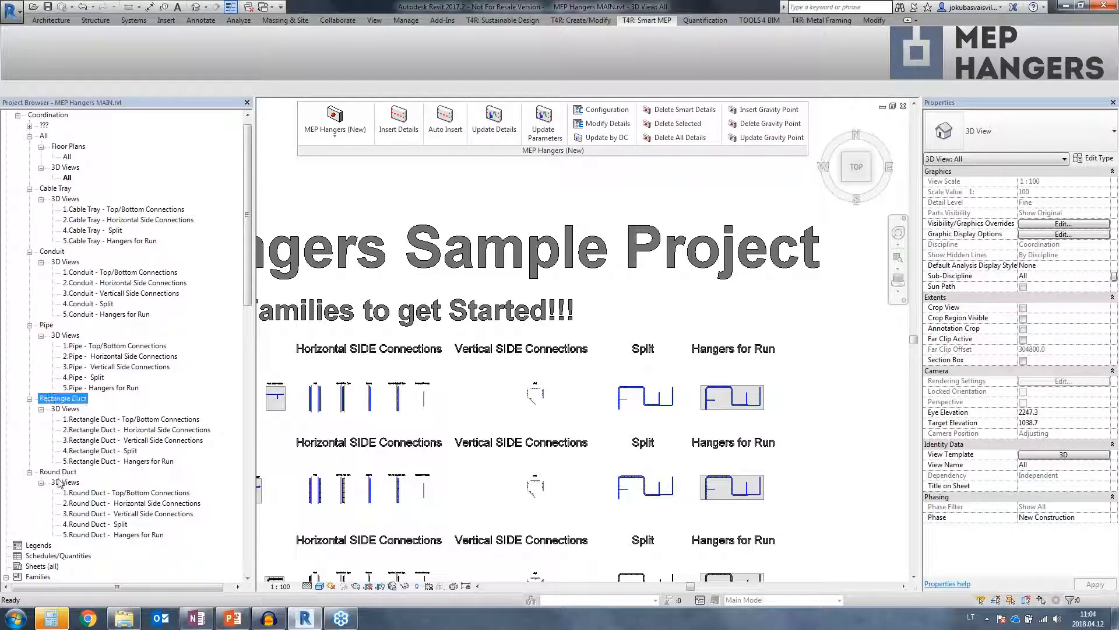
pyautogui.click(57, 472)
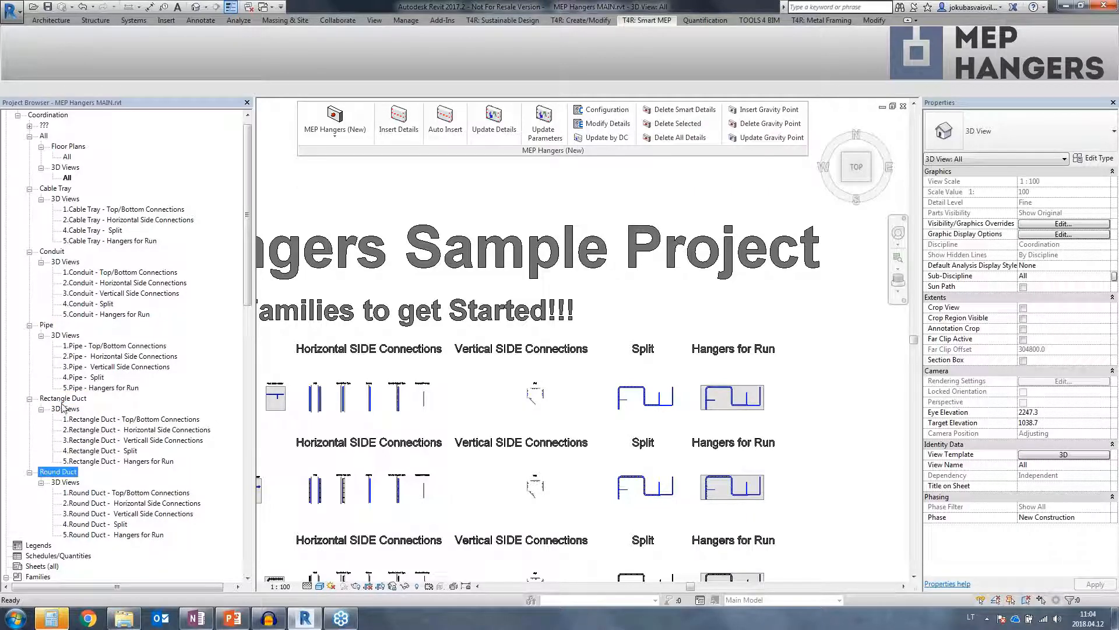
# - Open the 3D view 1.Rectangle Duct - Top/Bottom Connections and clear the current selection
pyautogui.doubleClick(93, 419)
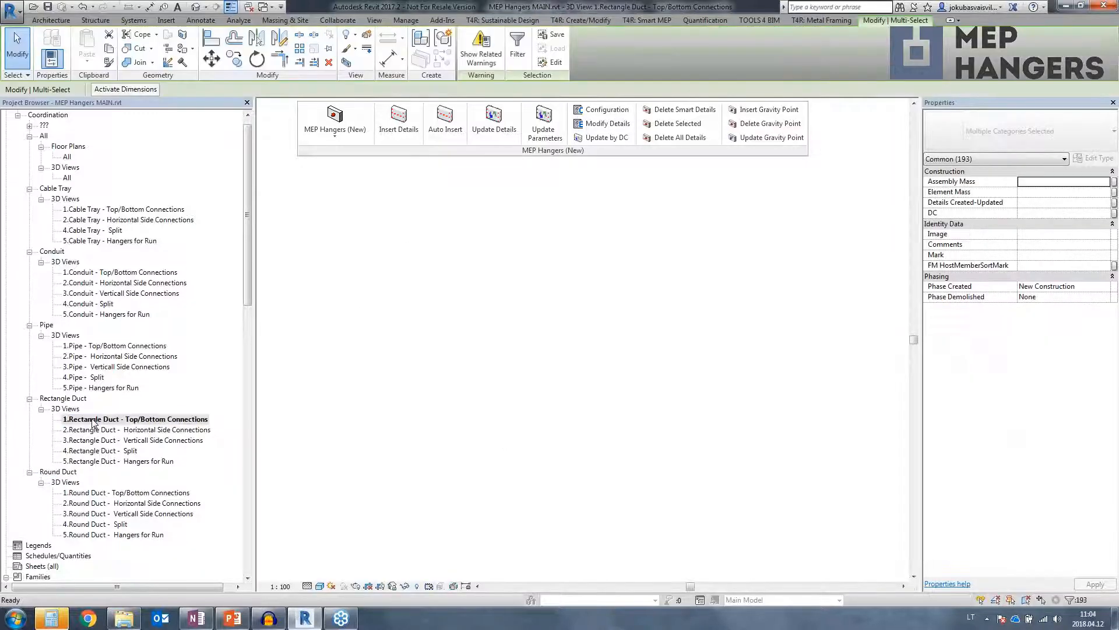
pyautogui.keyDown('shift'); pyautogui.moveTo(422, 481); pyautogui.dragTo(552, 425, button='middle'); pyautogui.keyUp('shift')
pyautogui.moveTo(718, 413); pyautogui.dragTo(670, 380, button='middle')
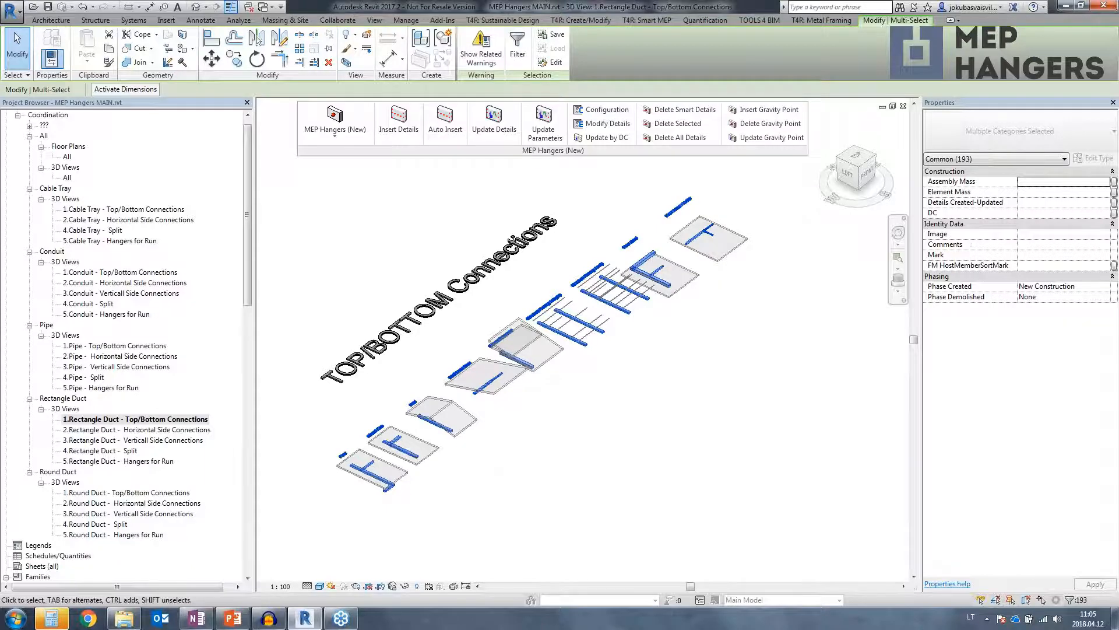
pyautogui.press('Escape')
pyautogui.scroll(6, 558, 460)
pyautogui.scroll(-2, 558, 460)
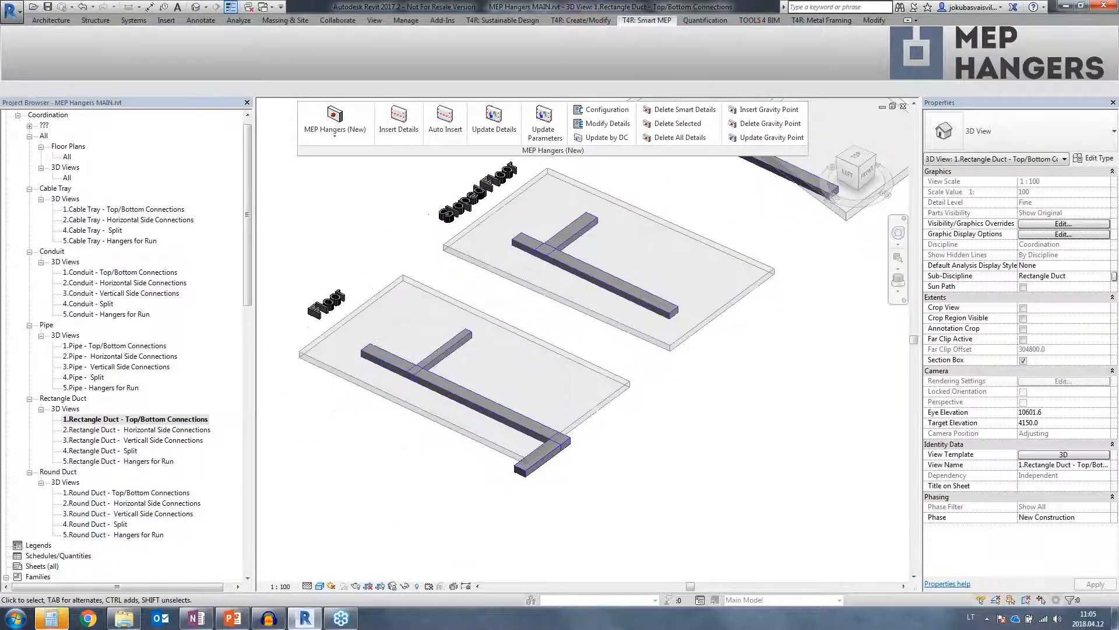
# - Select all four rectangular ducts in the Floor sample
pyautogui.click(548, 456)
pyautogui.keyDown('ctrl'); pyautogui.click(447, 379); pyautogui.keyUp('ctrl')
pyautogui.keyDown('ctrl'); pyautogui.click(446, 344); pyautogui.keyUp('ctrl')
pyautogui.keyDown('ctrl'); pyautogui.click(380, 360); pyautogui.keyUp('ctrl')
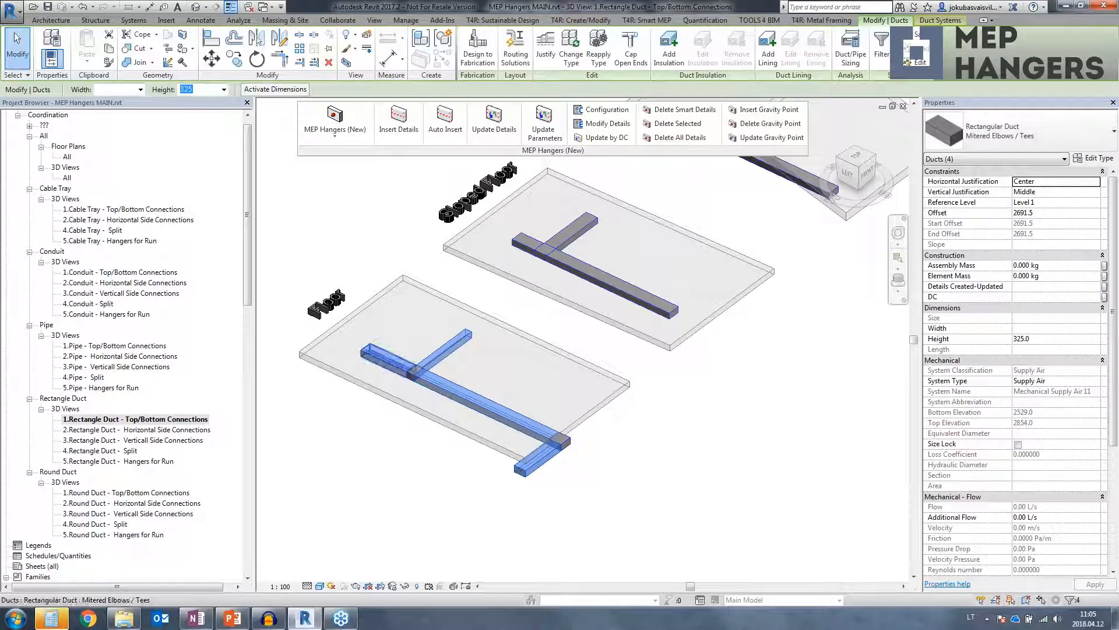
pyautogui.keyDown('shift'); pyautogui.moveTo(543, 443); pyautogui.dragTo(432, 367, button='middle'); pyautogui.keyUp('shift')
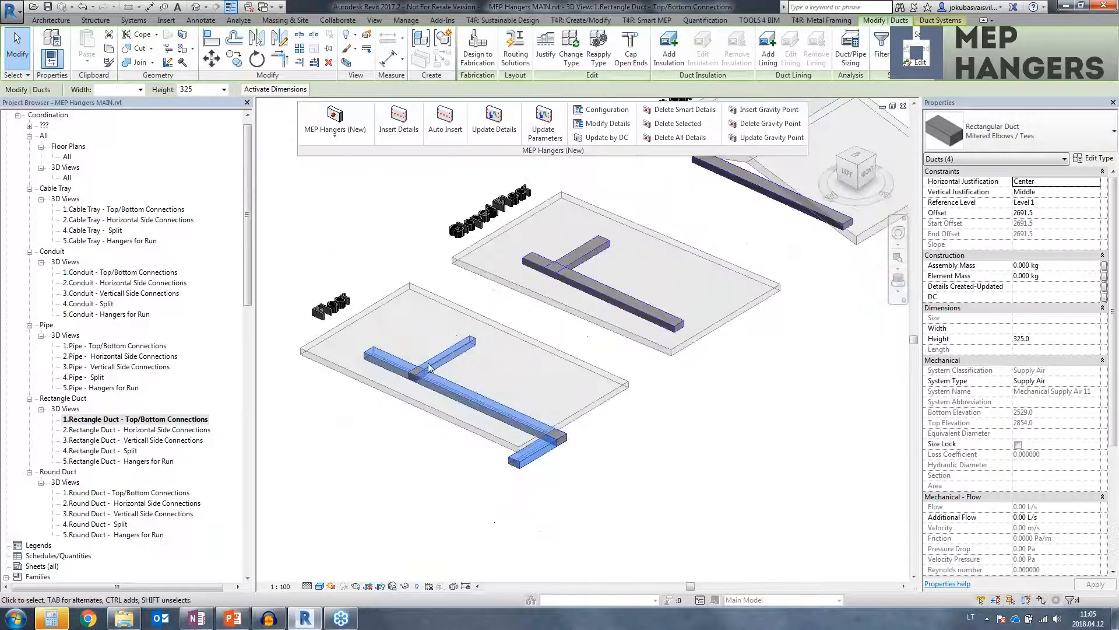
# - Set up Insert Details for the selected ducts with group Rectangle Ducts and configuration Rectangle - T&B Floor - Max. Spacing
pyautogui.click(400, 130)
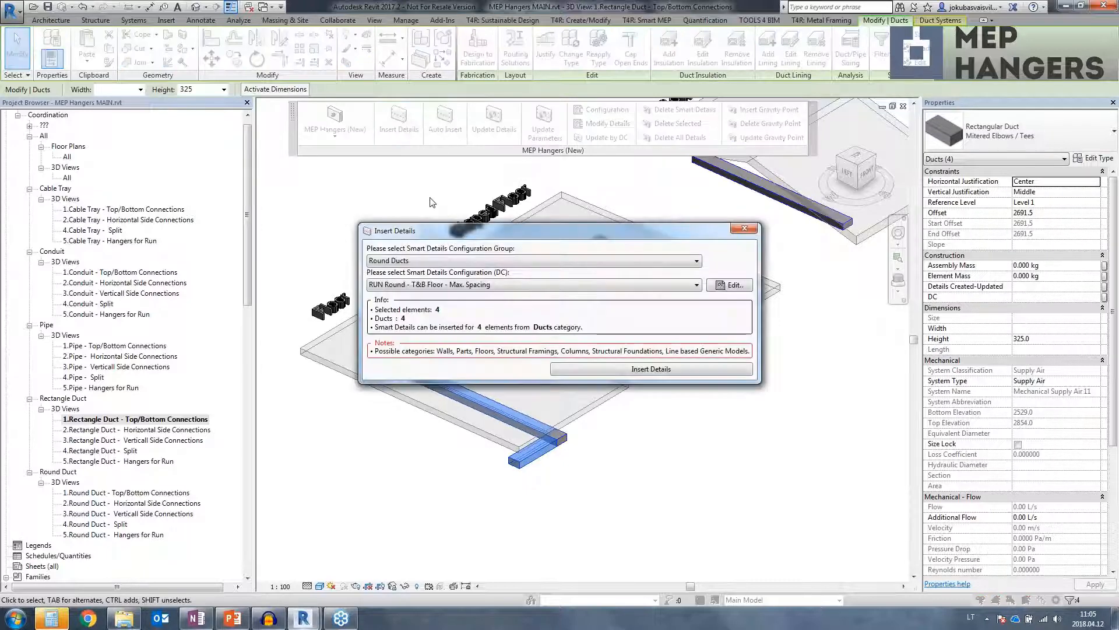
pyautogui.click(415, 266)
pyautogui.click(413, 300)
pyautogui.click(411, 286)
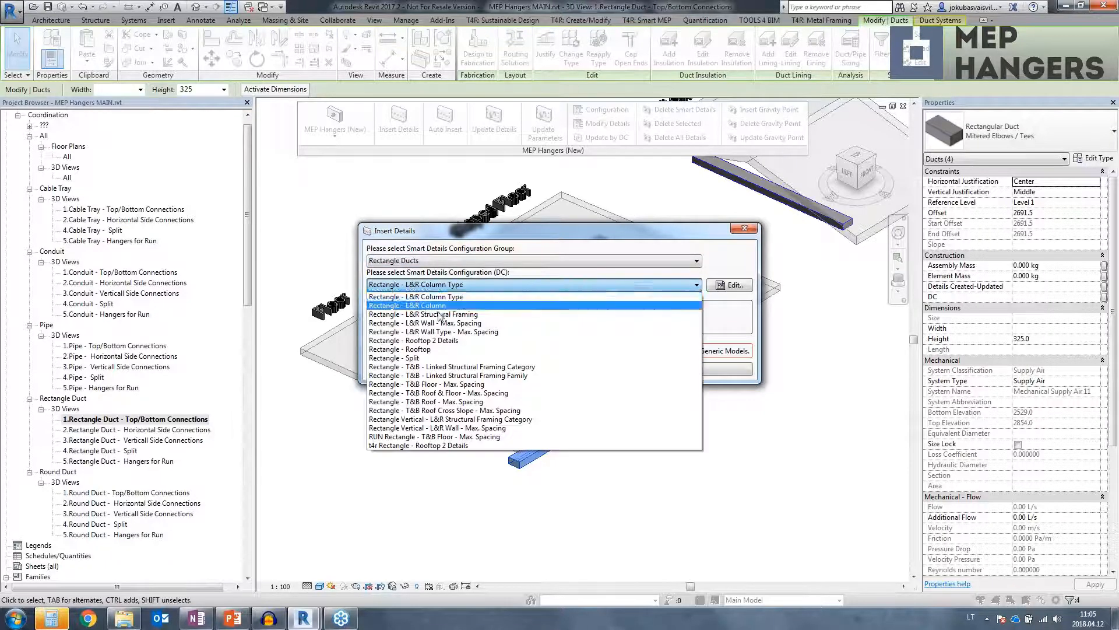
pyautogui.click(460, 385)
# - Open the selected configuration for editing and examine the Detail, Layout Axis and searching settings of Point Based on Top/Bottom Faces
pyautogui.click(738, 286)
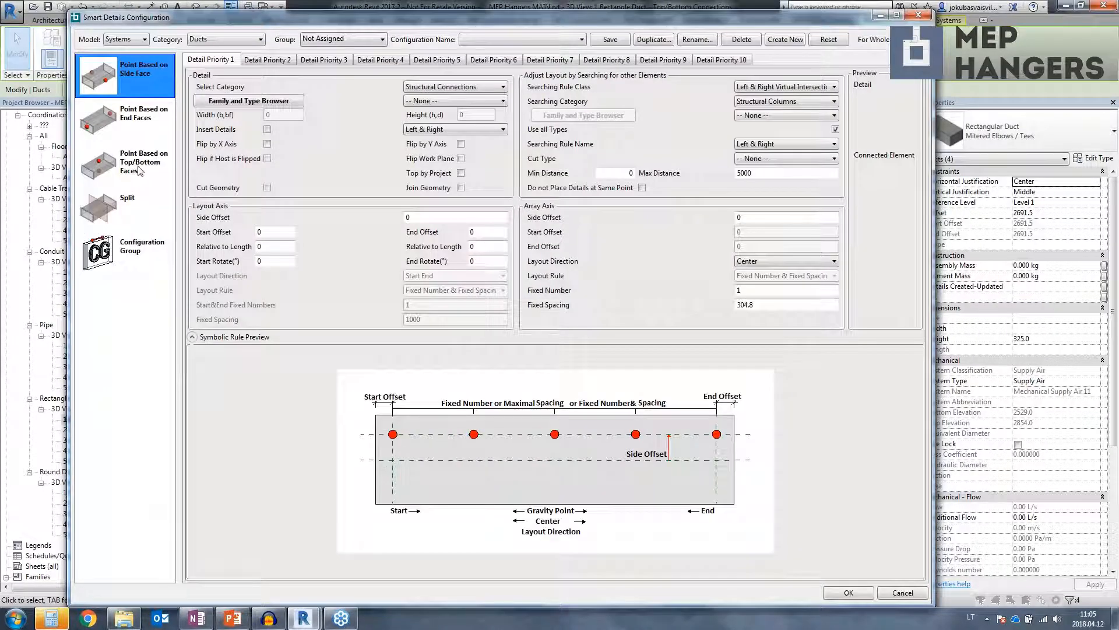
pyautogui.click(140, 169)
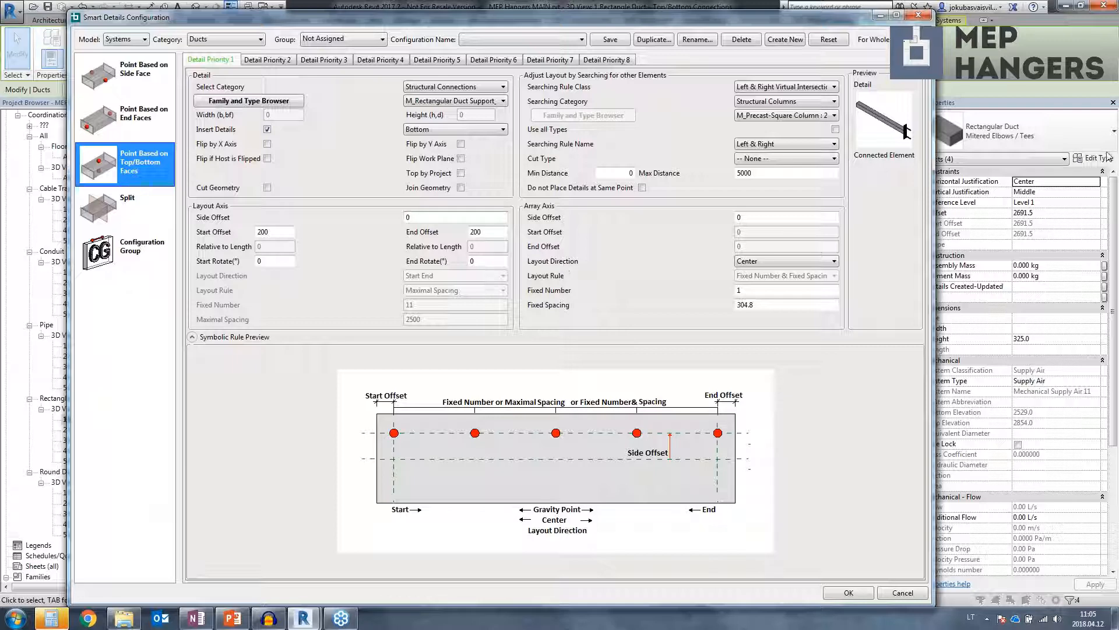
pyautogui.moveTo(227, 200)
pyautogui.mouseDown()
pyautogui.moveTo(512, 188)
pyautogui.moveTo(516, 85)
pyautogui.moveTo(423, 66)
pyautogui.moveTo(193, 68)
pyautogui.moveTo(176, 163)
pyautogui.moveTo(217, 189)
pyautogui.mouseUp()
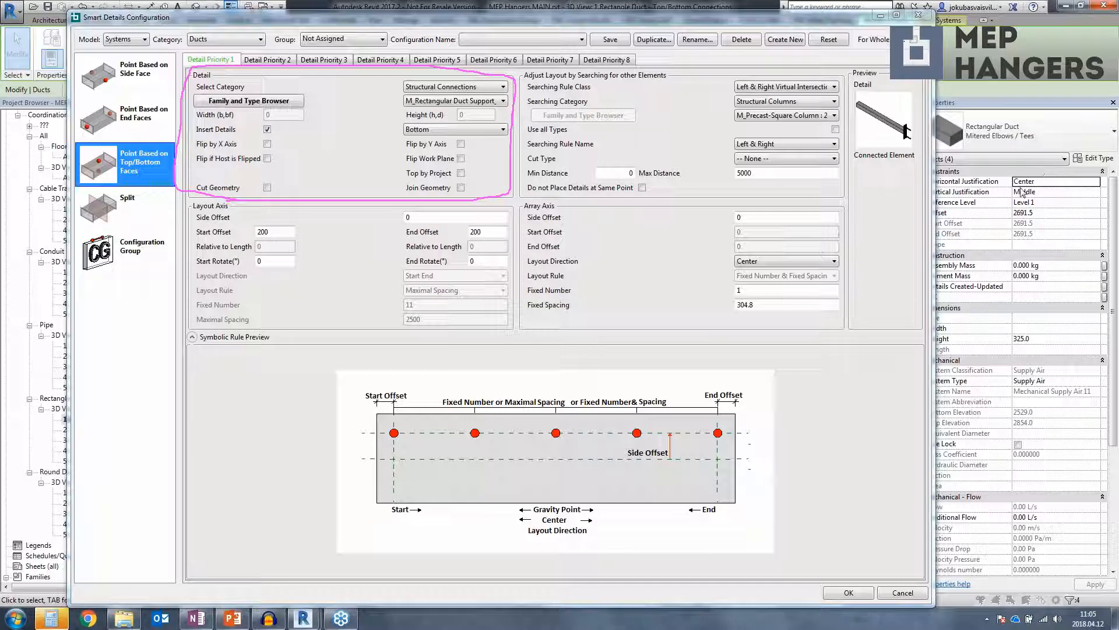
pyautogui.moveTo(516, 221)
pyautogui.mouseDown()
pyautogui.moveTo(483, 195)
pyautogui.moveTo(188, 213)
pyautogui.moveTo(186, 318)
pyautogui.moveTo(319, 332)
pyautogui.moveTo(464, 333)
pyautogui.moveTo(509, 322)
pyautogui.moveTo(516, 208)
pyautogui.mouseUp()
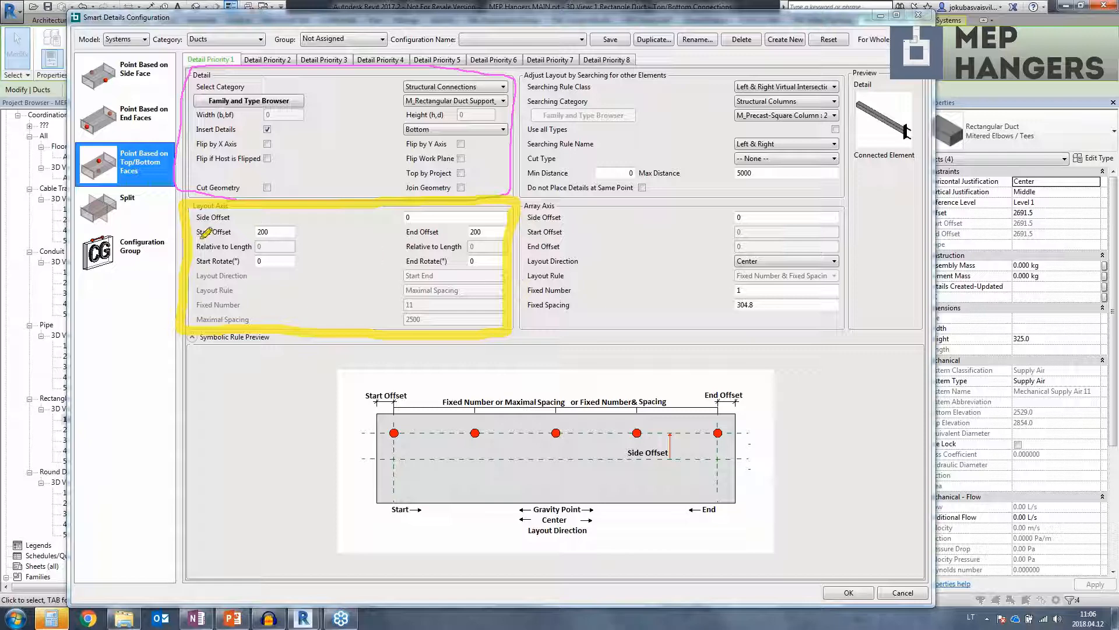
pyautogui.moveTo(198, 231); pyautogui.dragTo(285, 231)
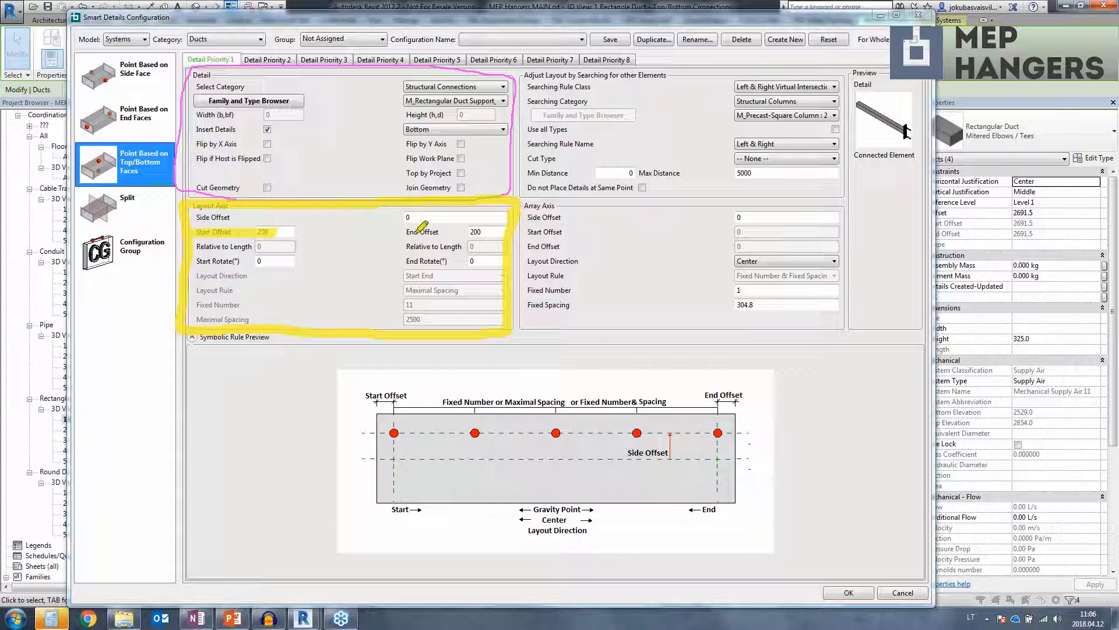
pyautogui.moveTo(407, 232); pyautogui.dragTo(496, 232)
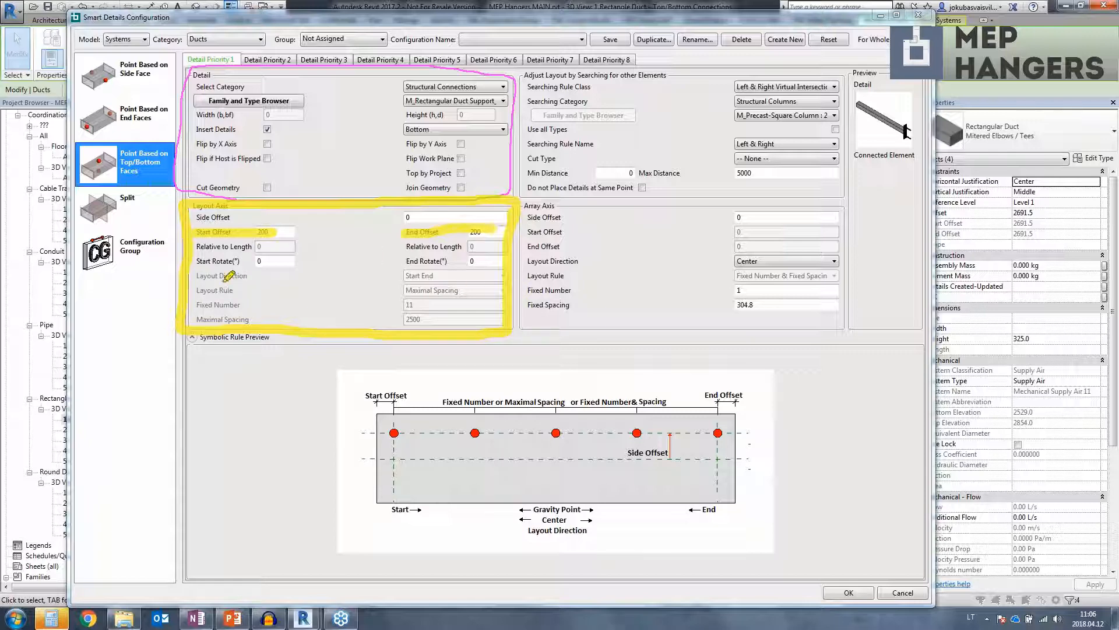
pyautogui.moveTo(201, 285); pyautogui.dragTo(491, 287)
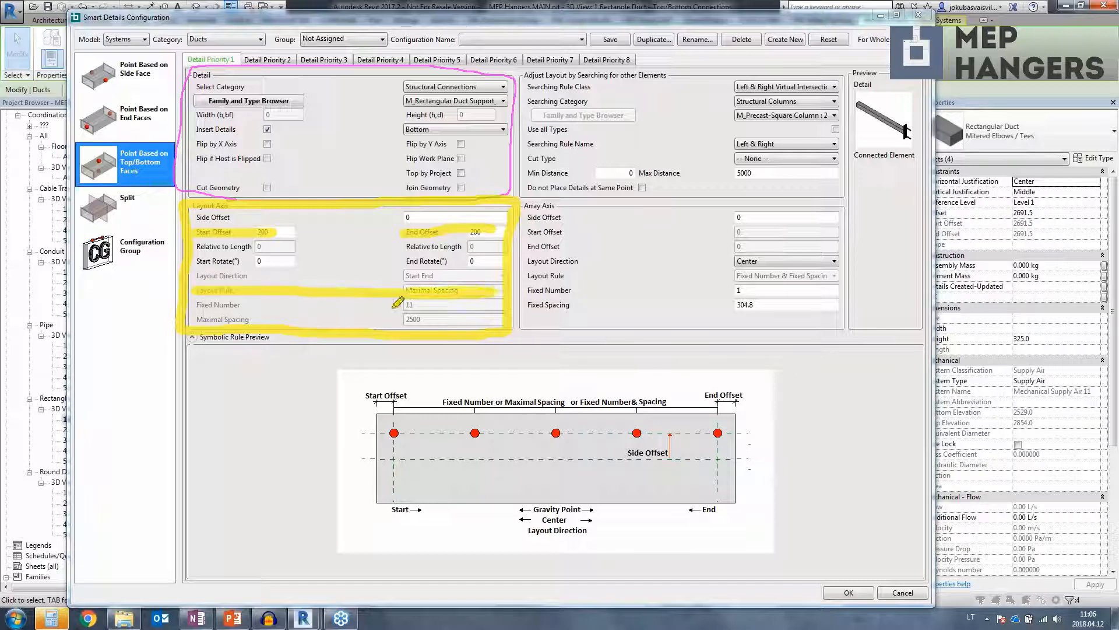
pyautogui.moveTo(419, 329)
pyautogui.mouseDown()
pyautogui.moveTo(436, 314)
pyautogui.moveTo(416, 291)
pyautogui.moveTo(390, 315)
pyautogui.moveTo(432, 330)
pyautogui.mouseUp()
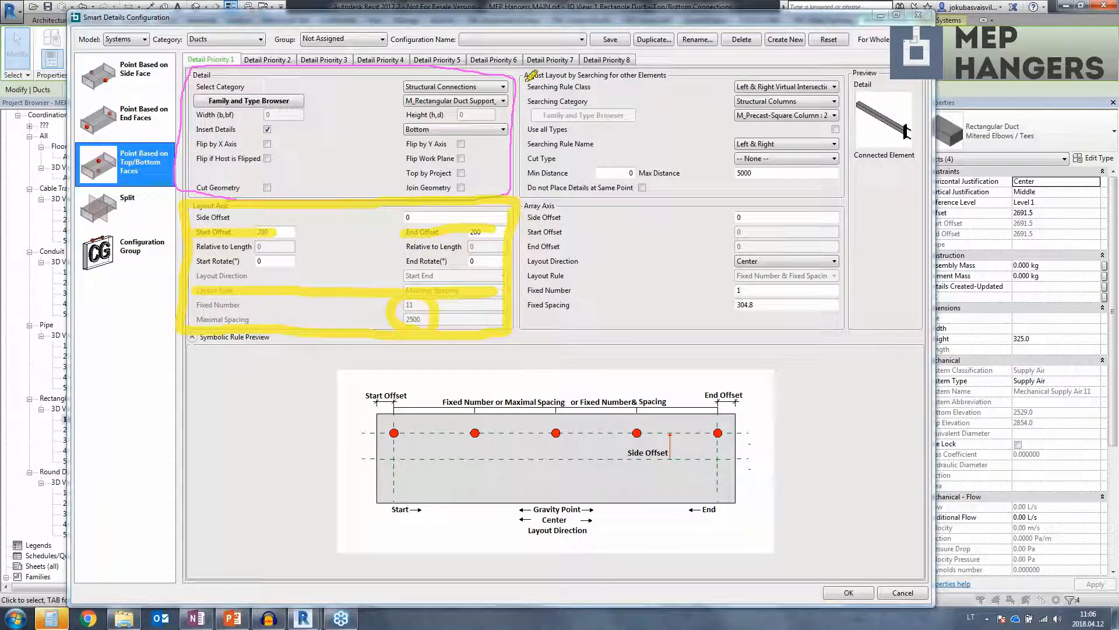
pyautogui.moveTo(519, 69)
pyautogui.mouseDown()
pyautogui.moveTo(517, 184)
pyautogui.moveTo(591, 199)
pyautogui.moveTo(842, 198)
pyautogui.moveTo(840, 79)
pyautogui.moveTo(510, 75)
pyautogui.mouseUp()
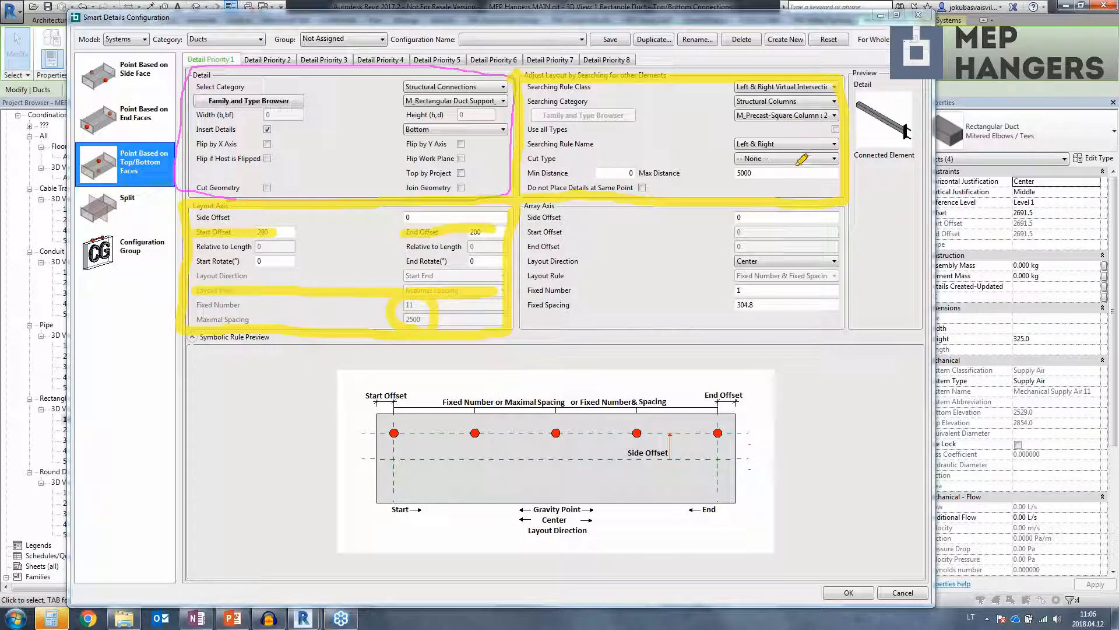
pyautogui.click(1033, 233)
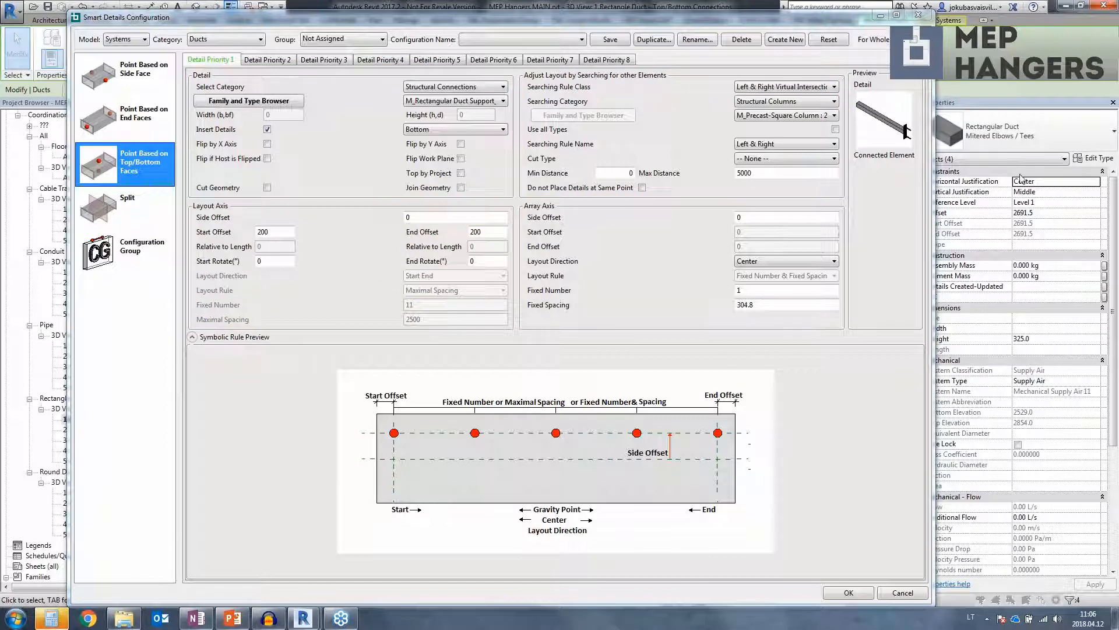
# - Try the searching rule classes Top & Bottom Virtual Intersection, Top & Bottom and T & B Connections, and discard the configuration changes
pyautogui.click(801, 88)
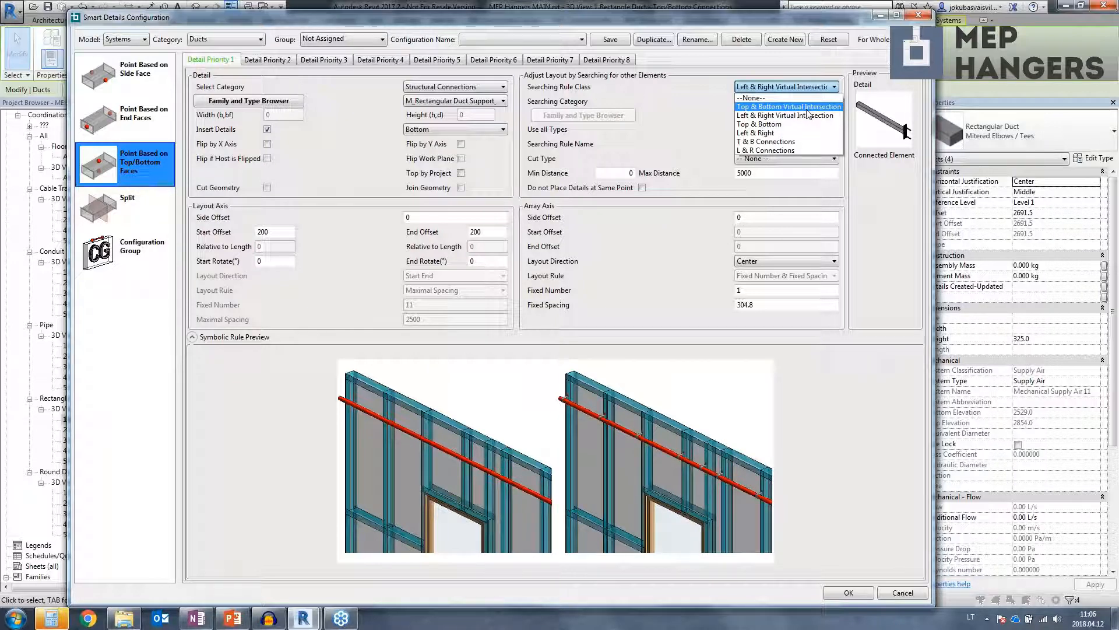
pyautogui.click(808, 108)
pyautogui.click(803, 102)
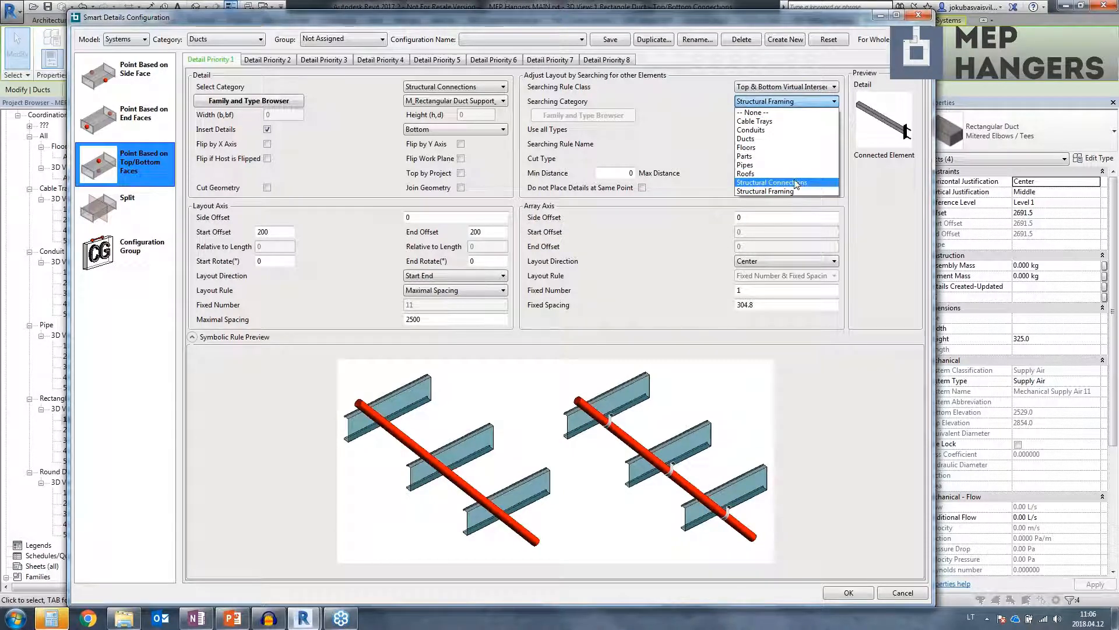
pyautogui.click(799, 112)
pyautogui.click(807, 88)
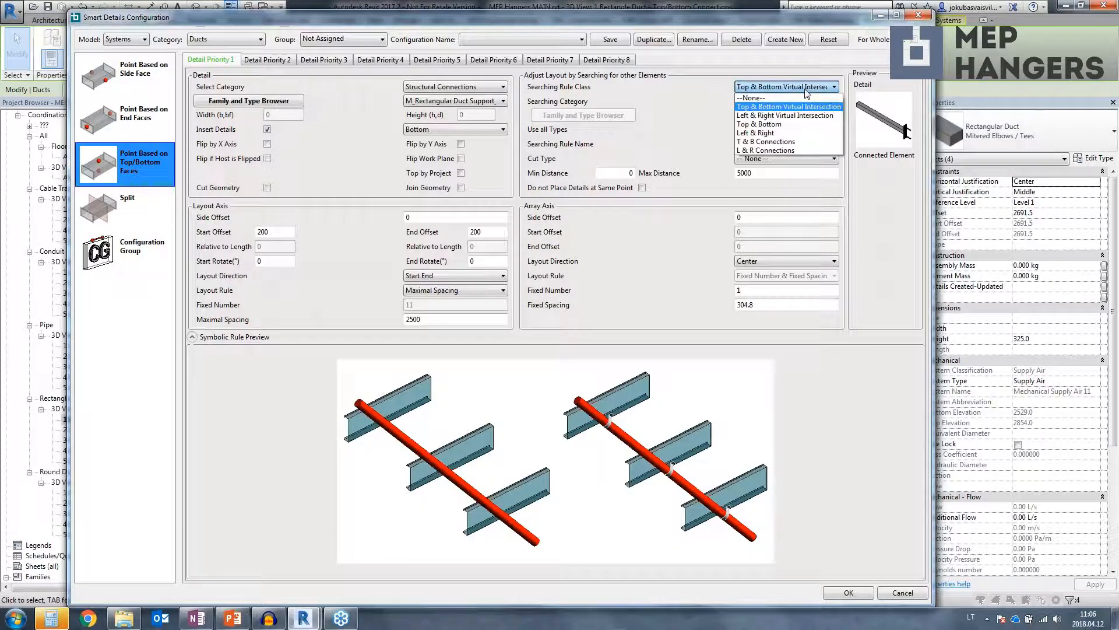
pyautogui.click(788, 124)
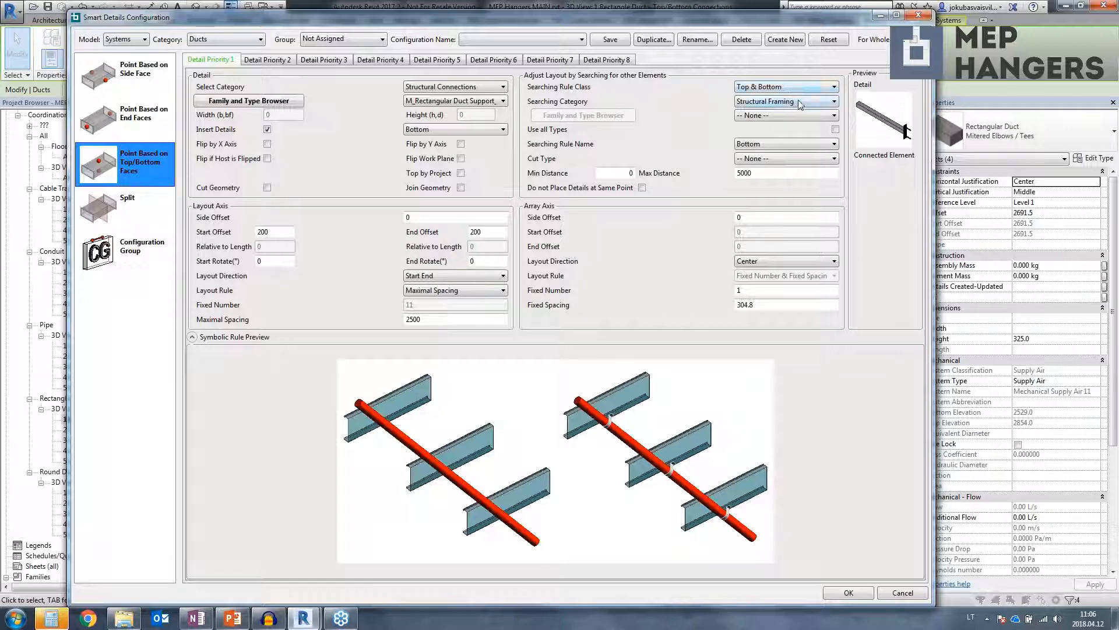
pyautogui.click(800, 103)
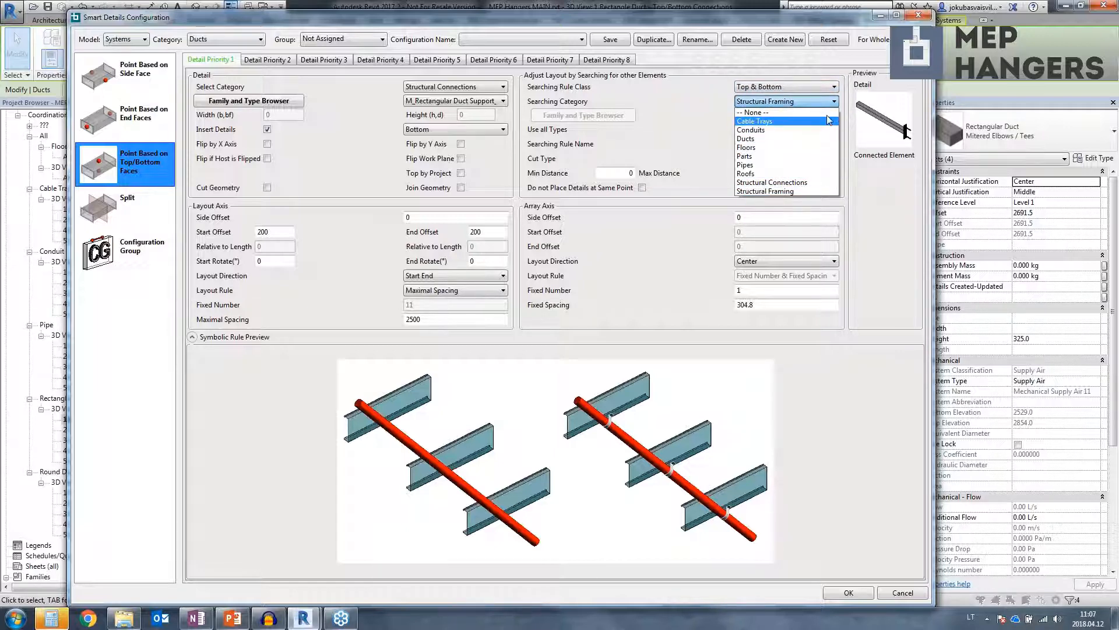
pyautogui.click(809, 92)
pyautogui.click(809, 87)
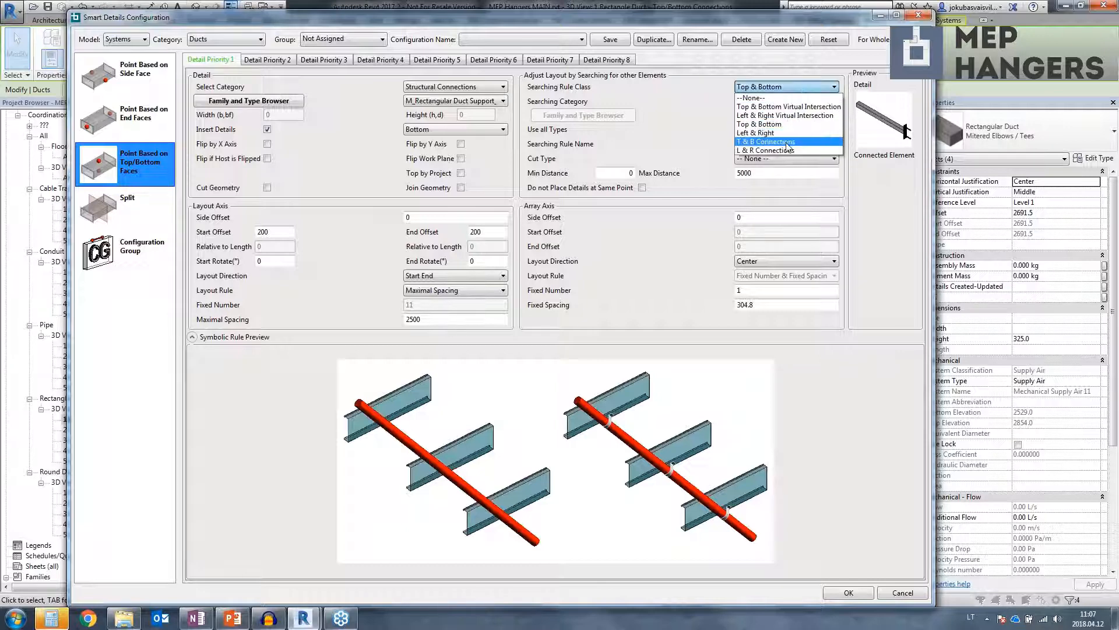
pyautogui.click(786, 142)
pyautogui.click(789, 116)
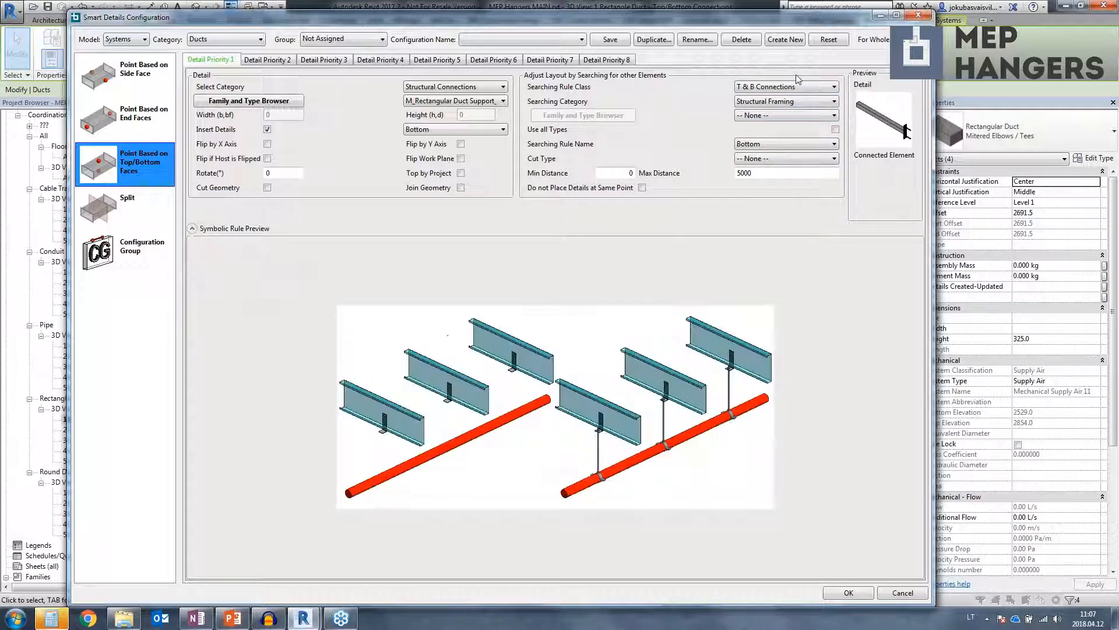
pyautogui.click(889, 592)
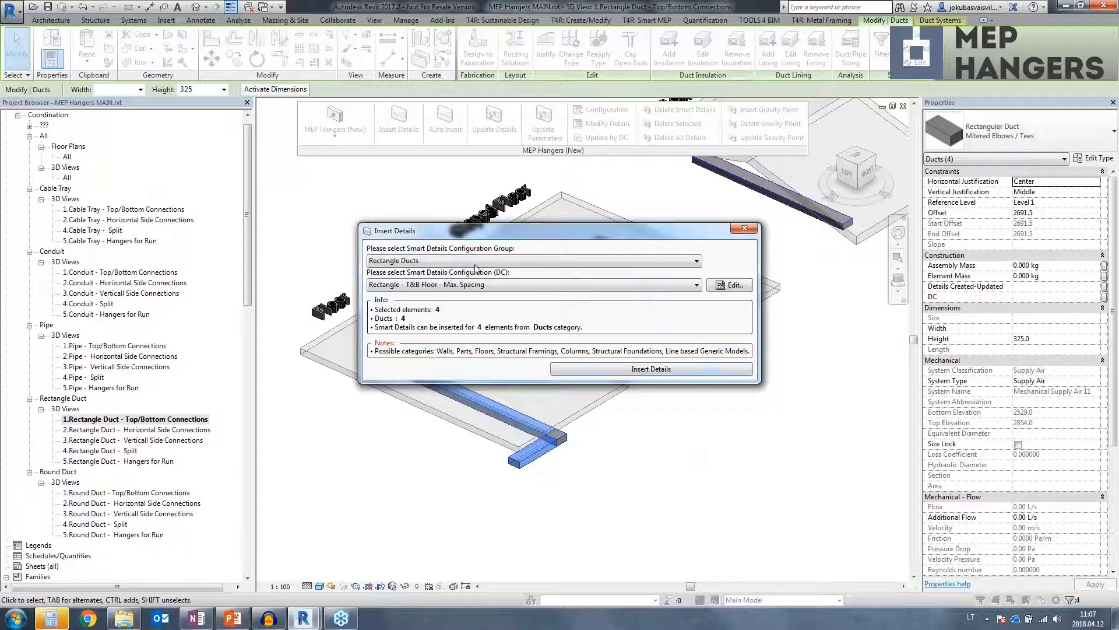
# - Insert the hangers on the four selected ducts of the Floor sample and inspect them along the duct run
pyautogui.click(627, 369)
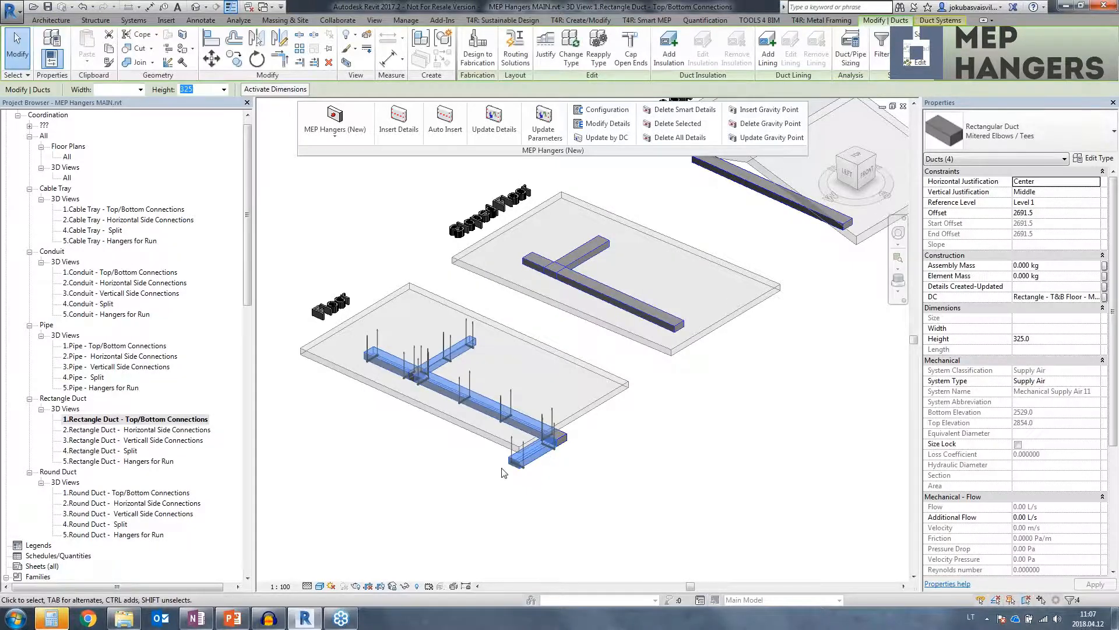
pyautogui.scroll(5, 559, 464)
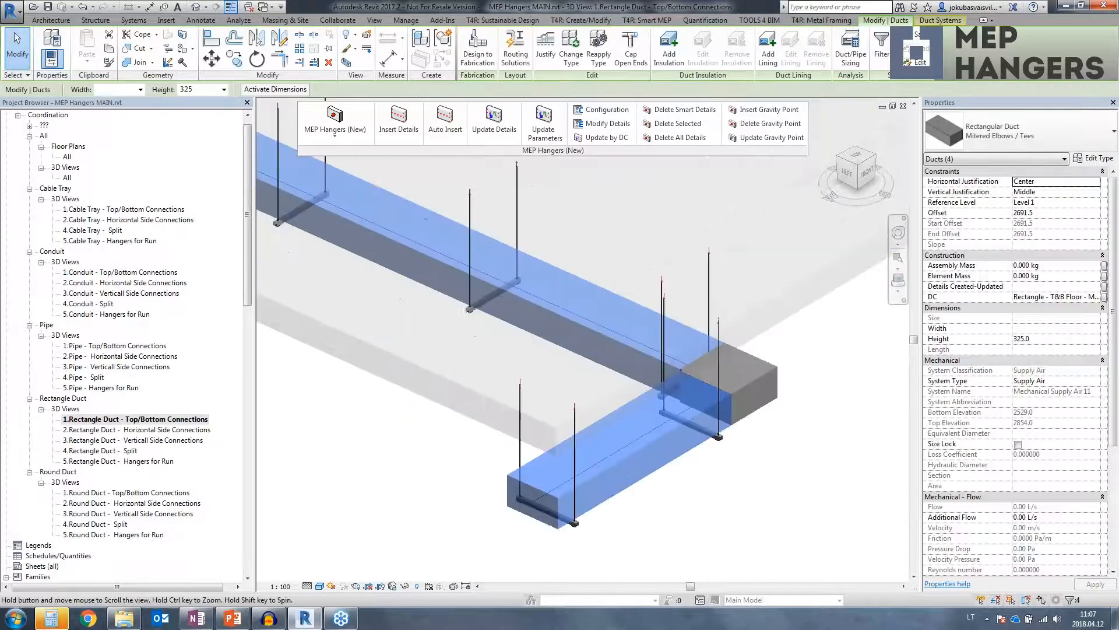
pyautogui.moveTo(313, 206); pyautogui.dragTo(579, 415, button='middle')
pyautogui.scroll(-1, 460, 344)
pyautogui.scroll(-1, 669, 478)
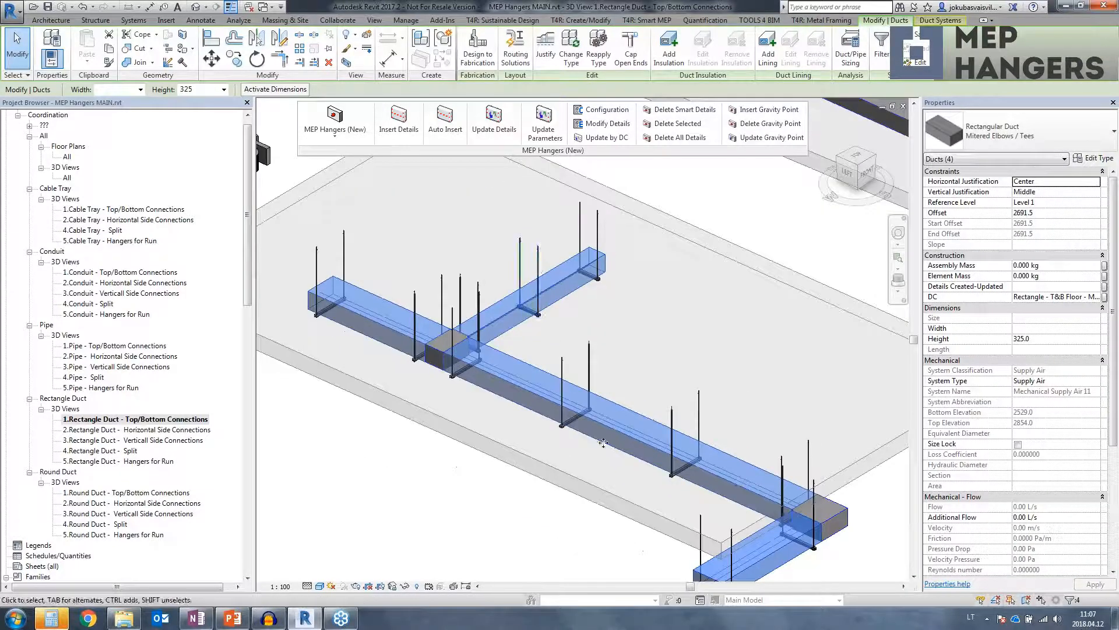
pyautogui.scroll(-2, 498, 293)
# - Isolate the Floor sample's ducts and hangers in a selection box and view them from the Left side
pyautogui.moveTo(360, 185); pyautogui.dragTo(758, 573)
pyautogui.click(346, 62)
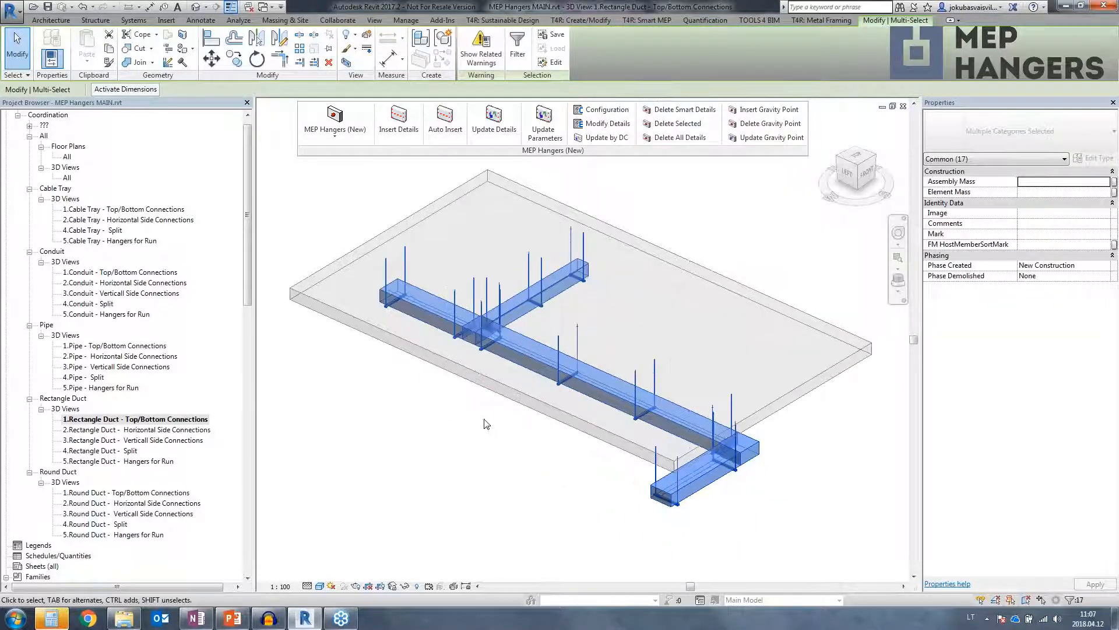
pyautogui.click(846, 174)
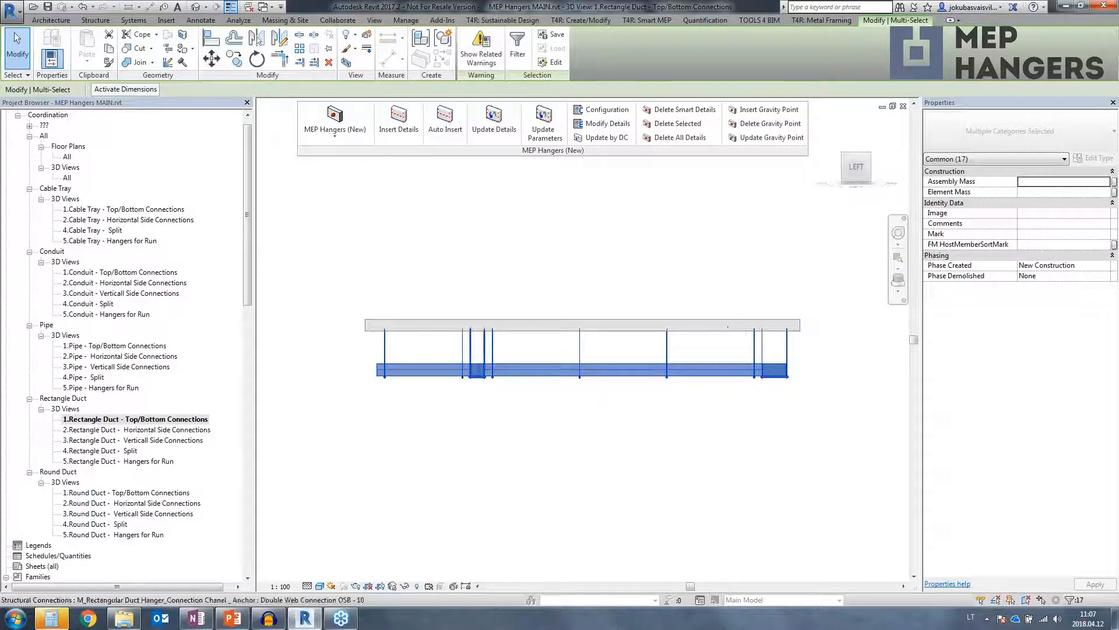
# - Select one duct hanger and examine how its threaded rod and anchor are fixed into the floor slab
pyautogui.scroll(5, 604, 394)
pyautogui.moveTo(625, 417); pyautogui.dragTo(633, 348, button='middle')
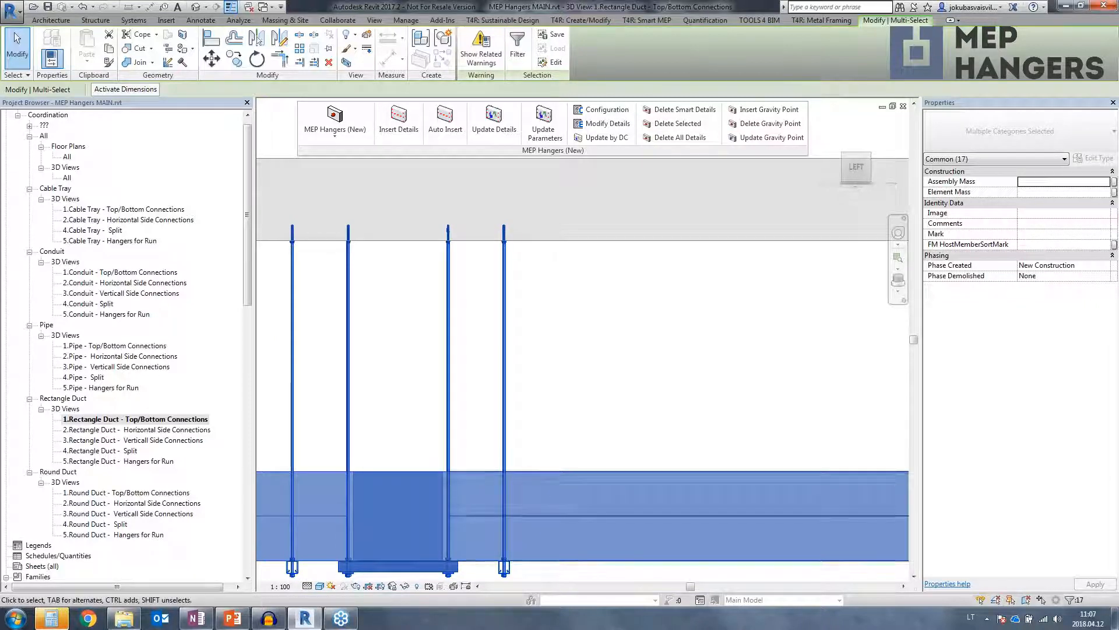
pyautogui.scroll(3, 534, 296)
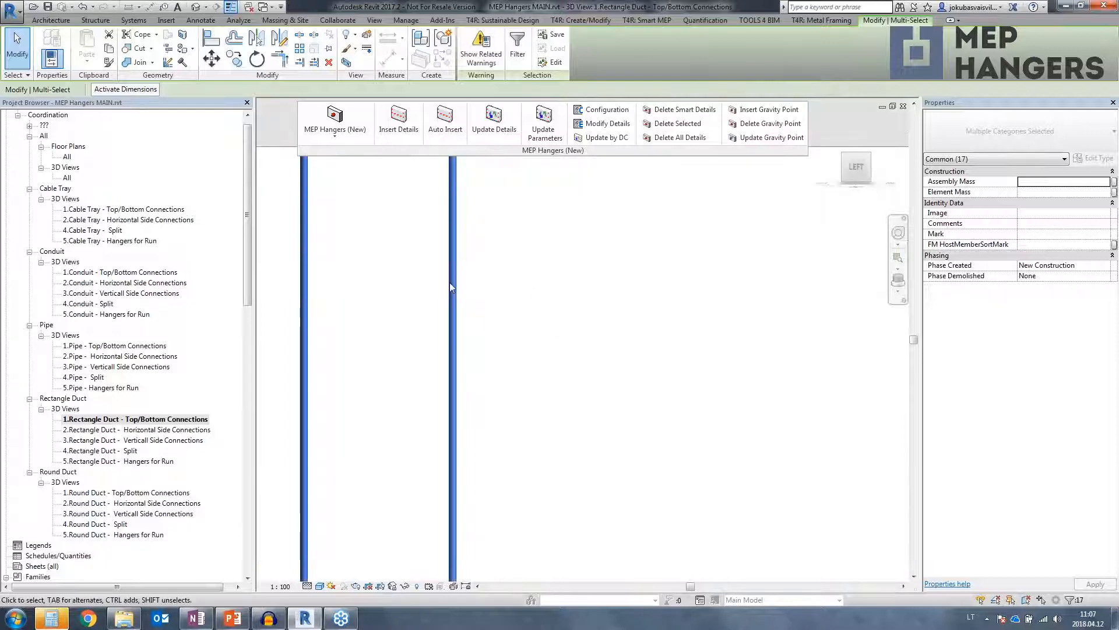
pyautogui.click(558, 302)
pyautogui.moveTo(483, 174); pyautogui.dragTo(474, 260, button='middle')
pyautogui.click(444, 303)
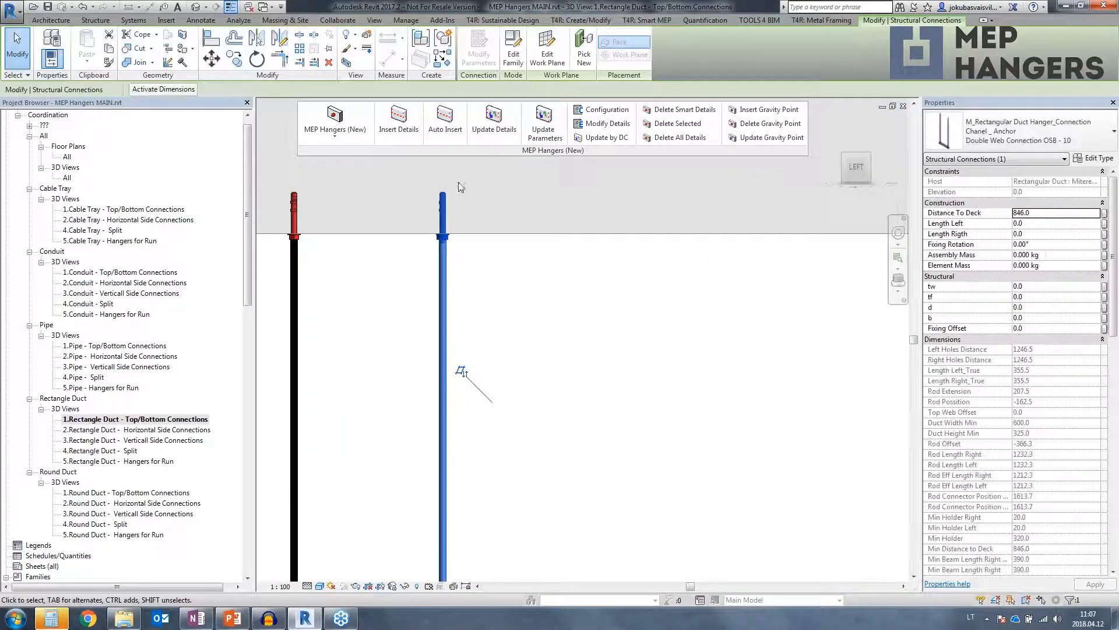
pyautogui.scroll(3, 430, 223)
pyautogui.scroll(-3, 530, 403)
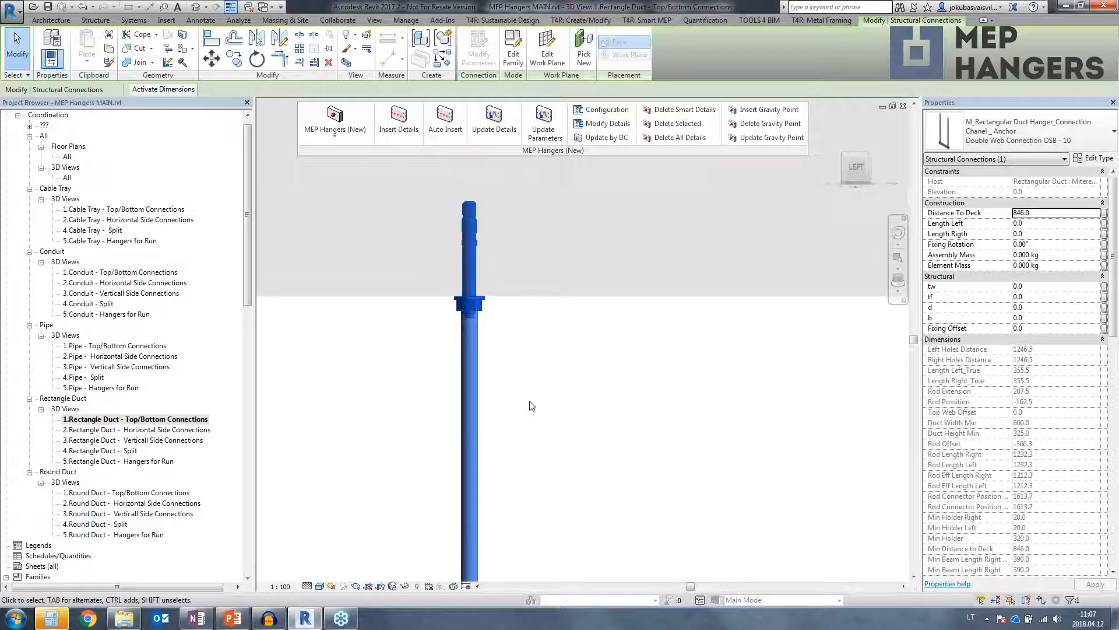
# - Examine the lower end of the selected hanger where its channel supports the duct
pyautogui.moveTo(574, 421); pyautogui.dragTo(567, 296, button='middle')
pyautogui.scroll(-3, 569, 296)
pyautogui.scroll(-1, 581, 471)
pyautogui.moveTo(581, 471); pyautogui.dragTo(570, 262, button='middle')
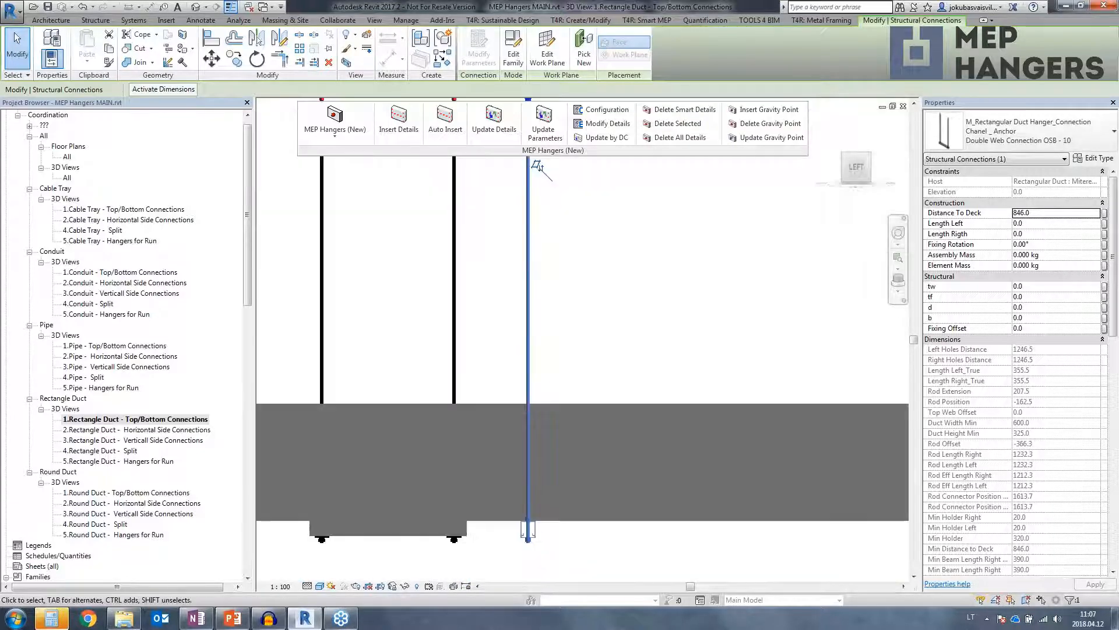
pyautogui.scroll(-1, 536, 166)
# - Open the rectangular duct hanger's family for editing, inspect its Hilti anchor and rod assembly, and close the family
pyautogui.moveTo(536, 169); pyautogui.dragTo(538, 263, button='middle')
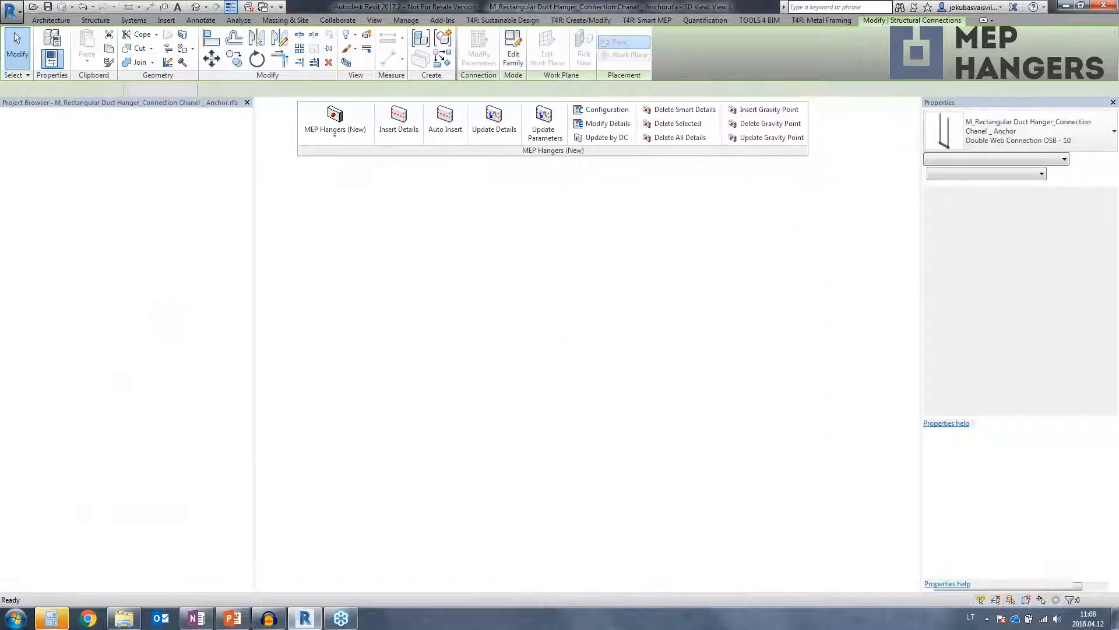
pyautogui.scroll(6, 594, 324)
pyautogui.click(619, 278)
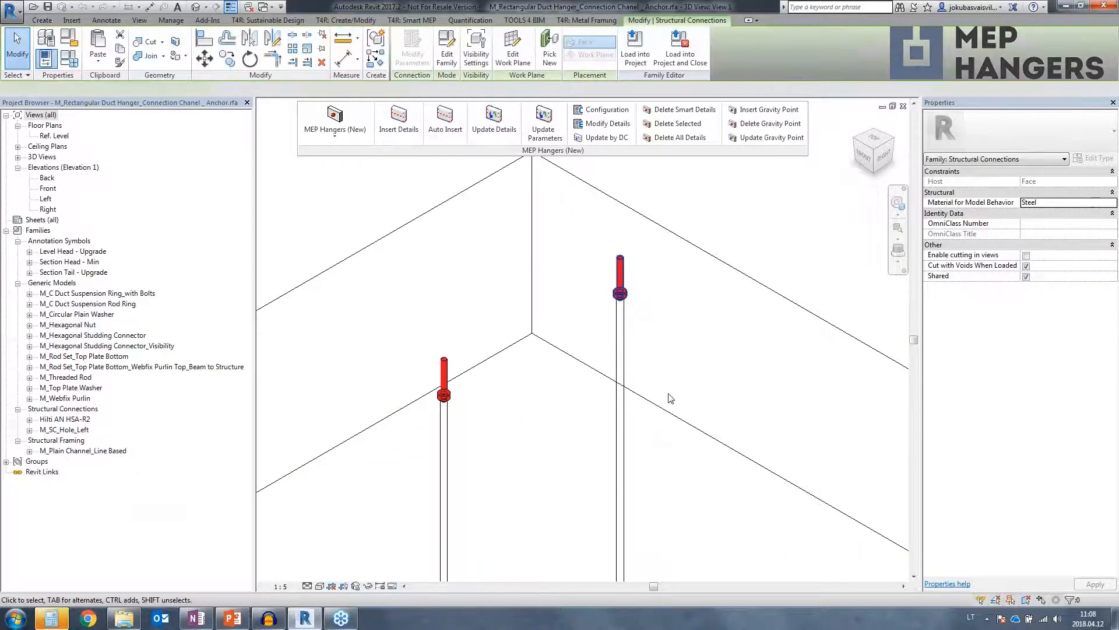
pyautogui.moveTo(669, 397); pyautogui.dragTo(660, 169, button='middle')
pyautogui.scroll(-3, 657, 340)
pyautogui.moveTo(658, 340); pyautogui.dragTo(582, 343, button='middle')
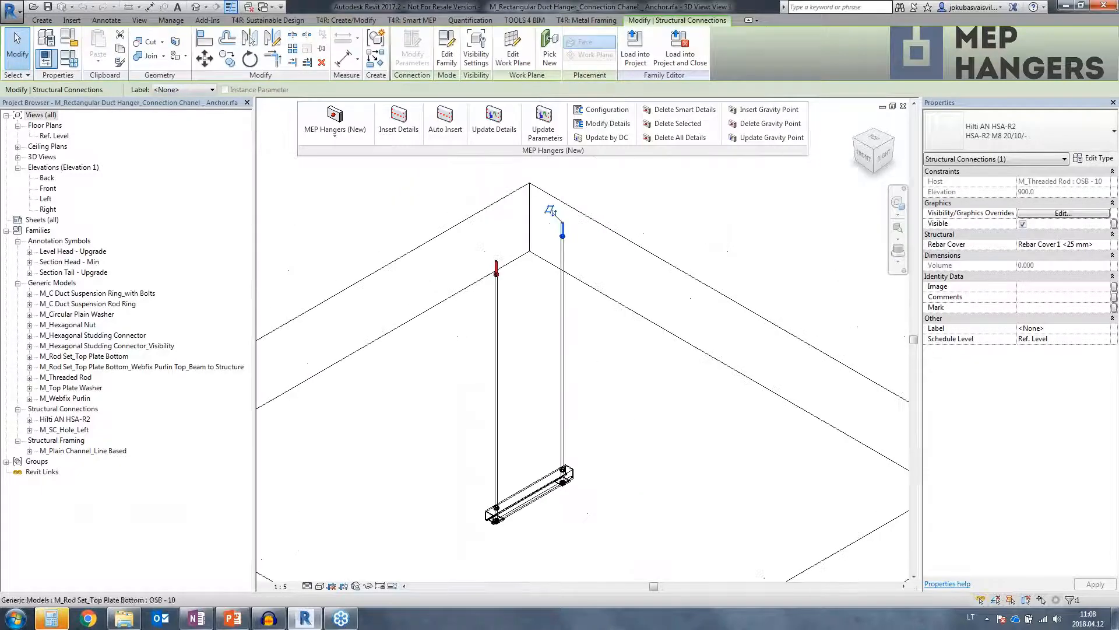
pyautogui.click(904, 106)
pyautogui.click(592, 317)
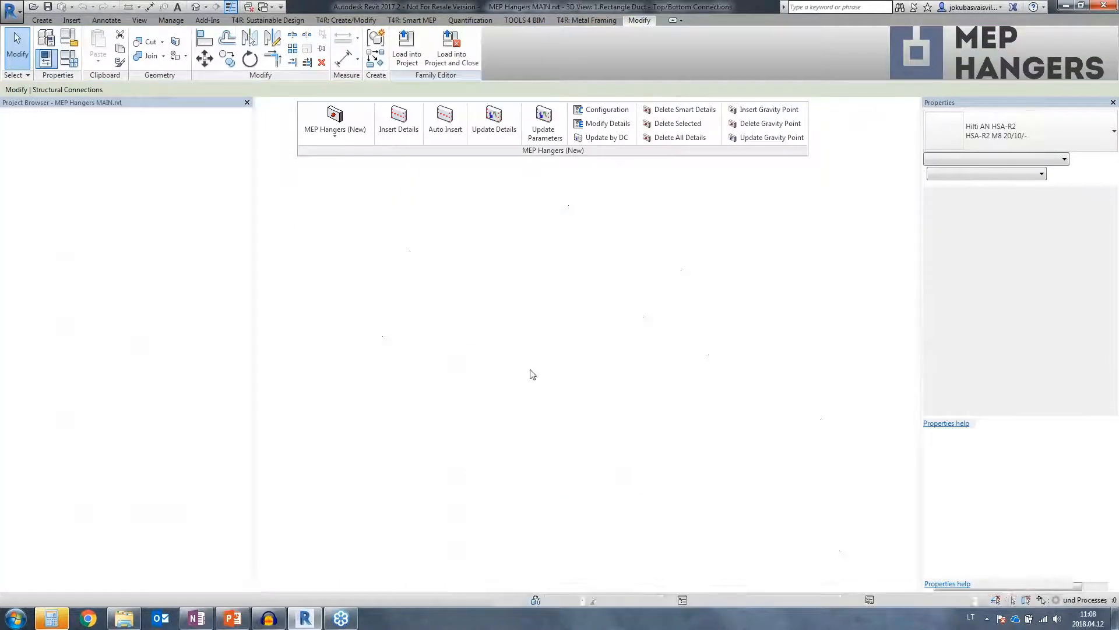
# - Return to an angled 3D view of the ducts and undo the selection box isolation
pyautogui.scroll(-4, 564, 434)
pyautogui.keyDown('shift'); pyautogui.moveTo(663, 444); pyautogui.dragTo(575, 488, button='middle'); pyautogui.keyUp('shift')
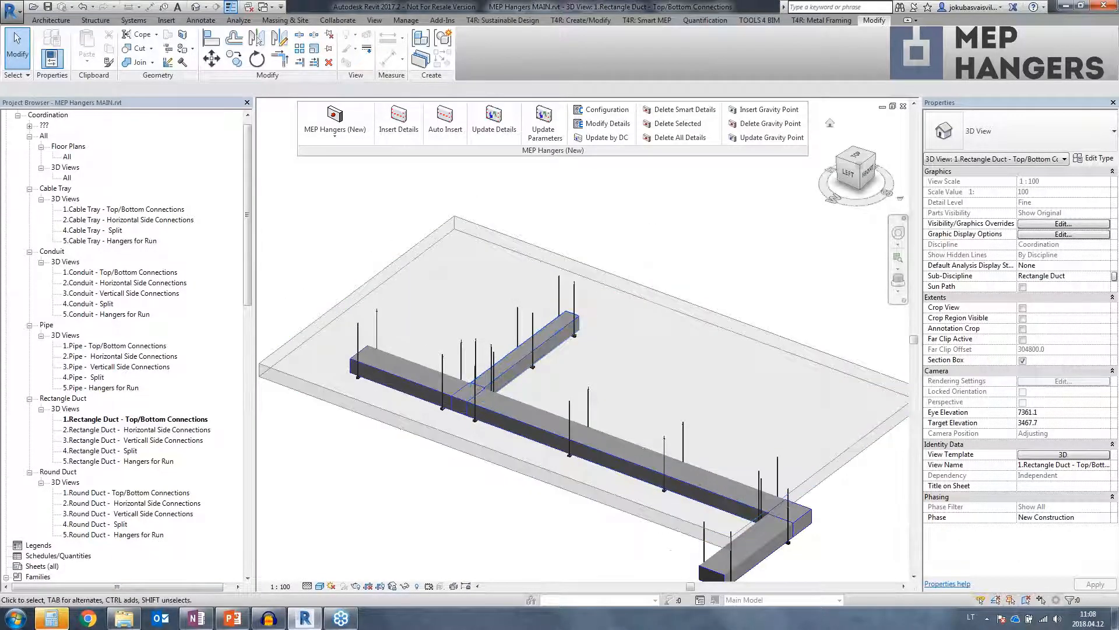
pyautogui.hotkey('ctrl', 'z')
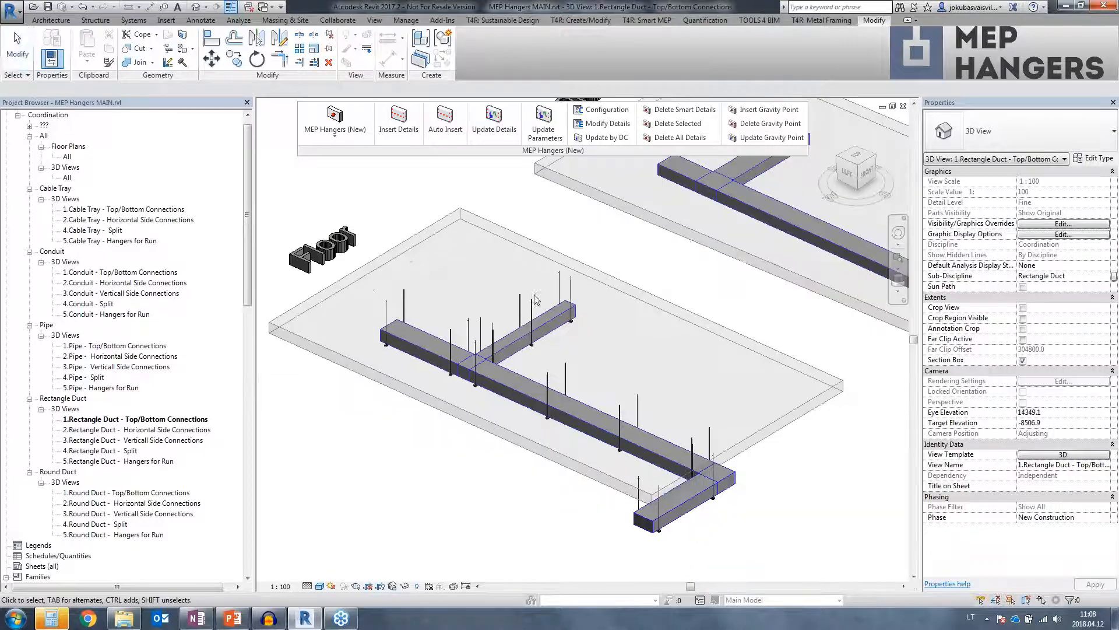
# - Insert hangers on the three Sloped Floor ducts using the Rectangle - T&B Floor - Max. Spacing configuration
pyautogui.moveTo(692, 245); pyautogui.dragTo(480, 394, button='middle')
pyautogui.keyDown('ctrl'); pyautogui.click(544, 320); pyautogui.keyUp('ctrl')
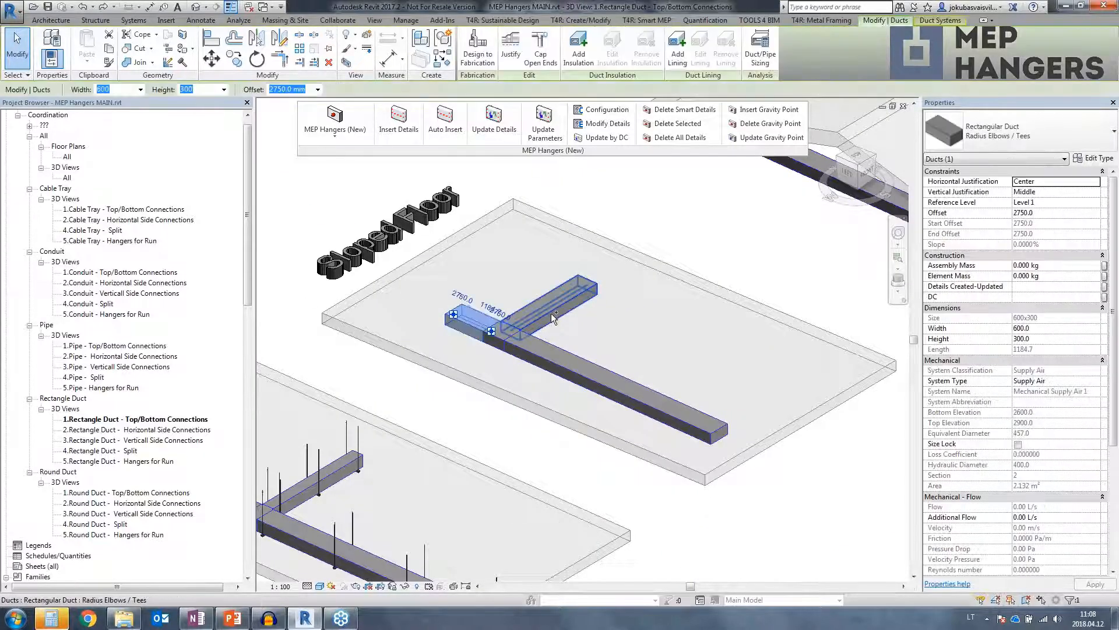
pyautogui.keyDown('ctrl'); pyautogui.click(564, 367); pyautogui.keyUp('ctrl')
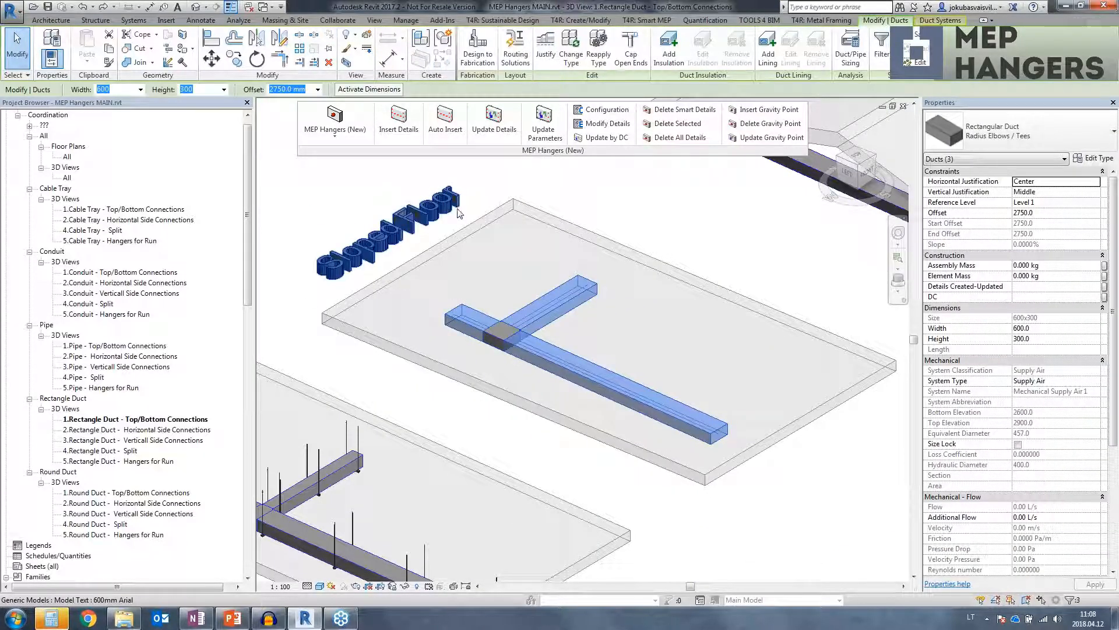
pyautogui.click(399, 123)
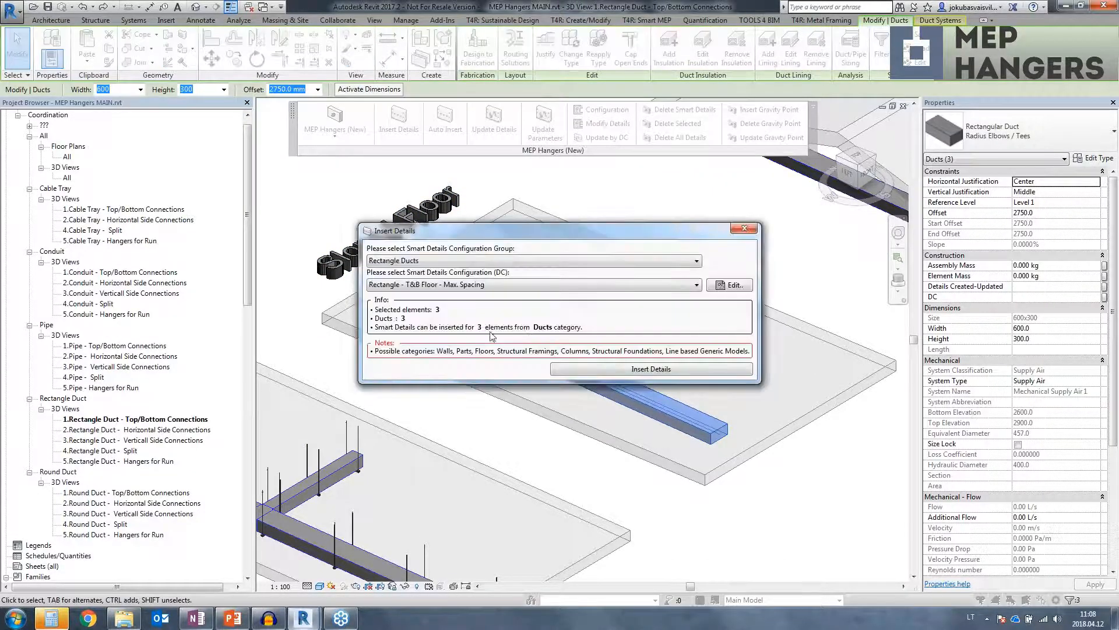
pyautogui.click(590, 374)
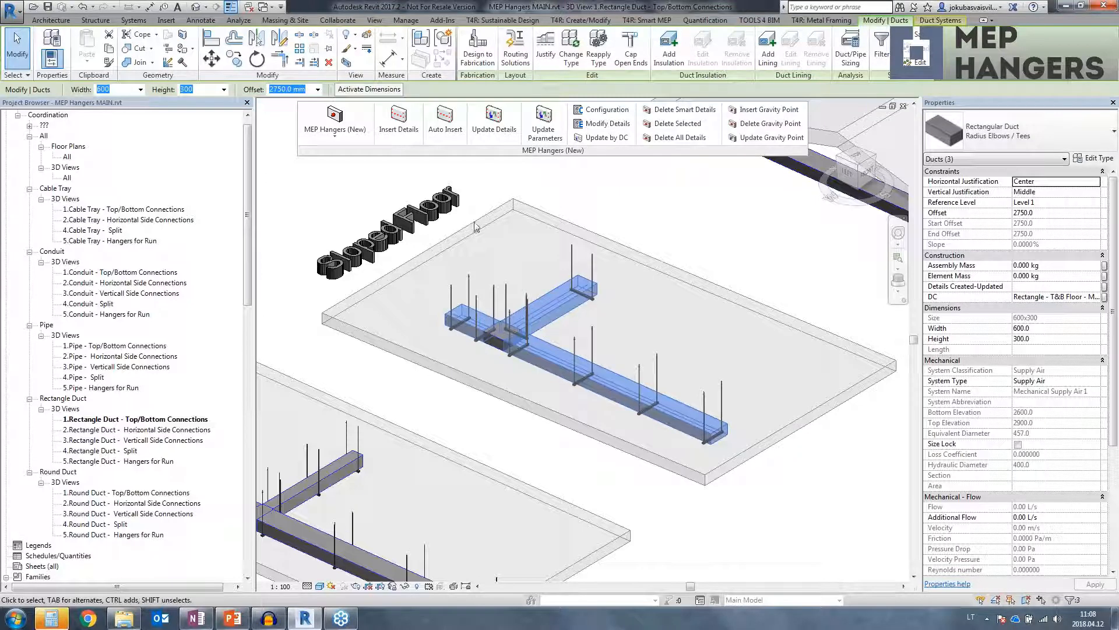
# - Isolate the Sloped Floor ducts and hangers in a selection box and examine the rods along the slab from the left side
pyautogui.moveTo(395, 196); pyautogui.dragTo(779, 477)
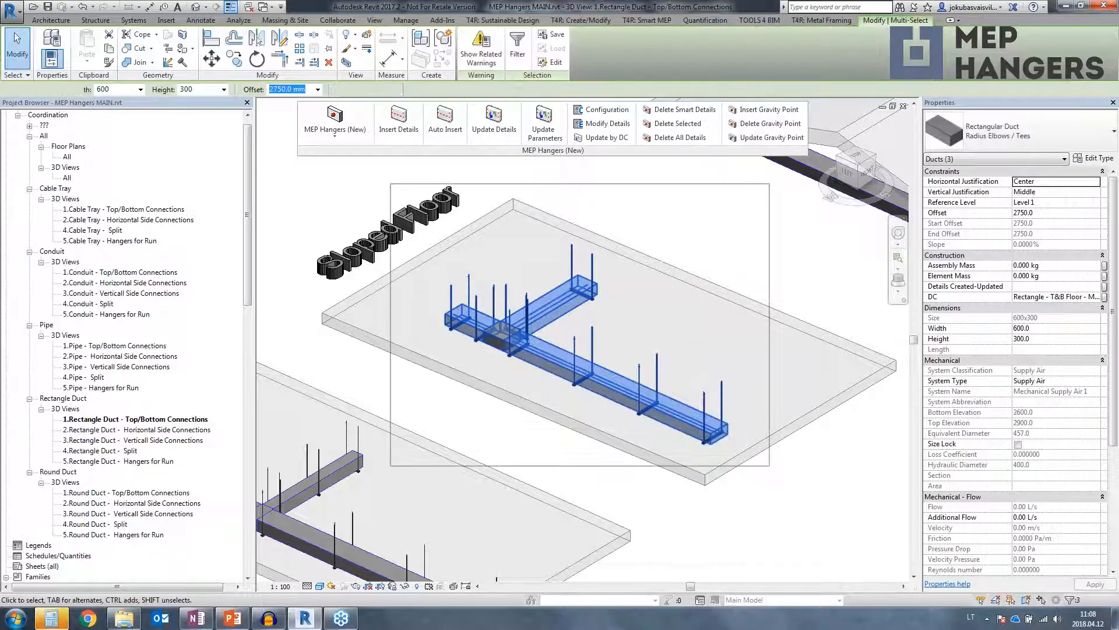
pyautogui.click(352, 65)
pyautogui.keyDown('shift'); pyautogui.moveTo(528, 449); pyautogui.dragTo(627, 395, button='middle'); pyautogui.keyUp('shift')
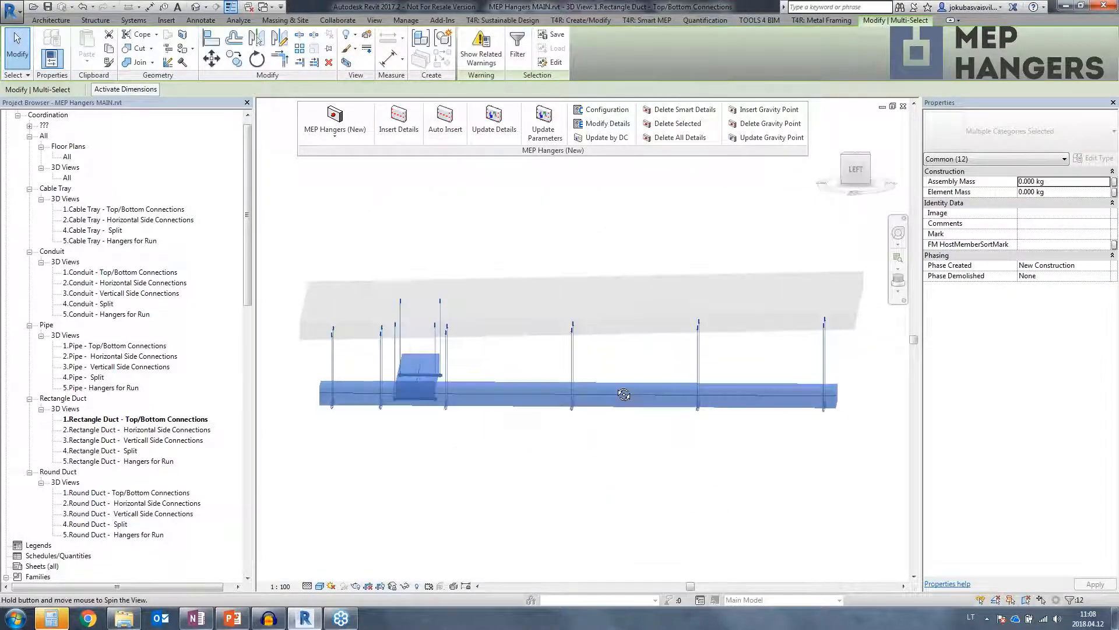
pyautogui.click(856, 169)
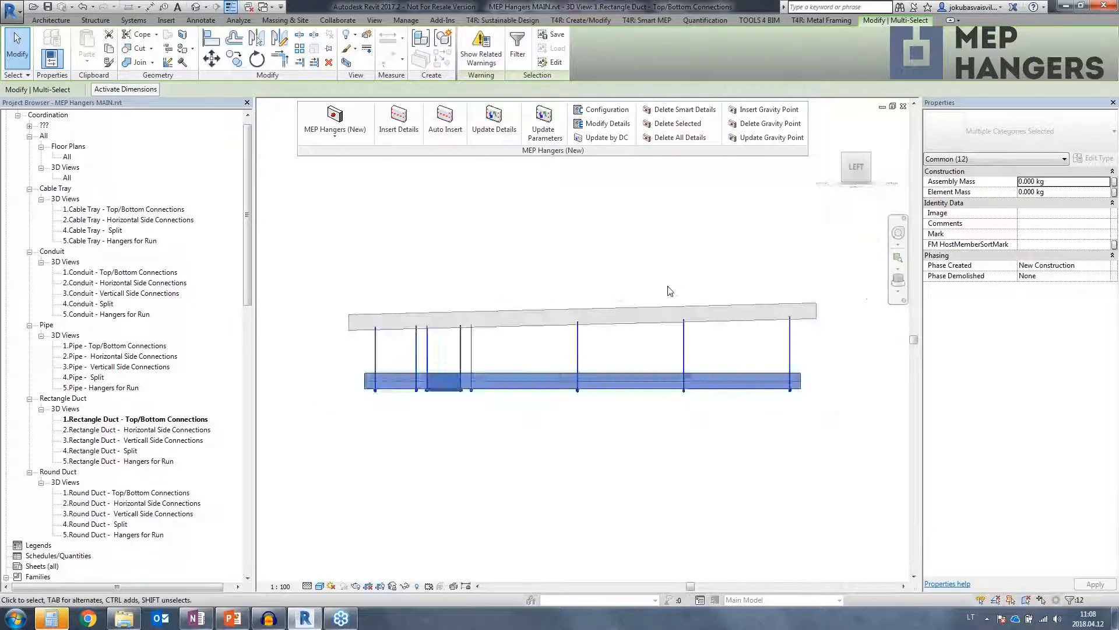
pyautogui.moveTo(684, 320); pyautogui.dragTo(632, 327, button='middle')
pyautogui.scroll(5, 320, 334)
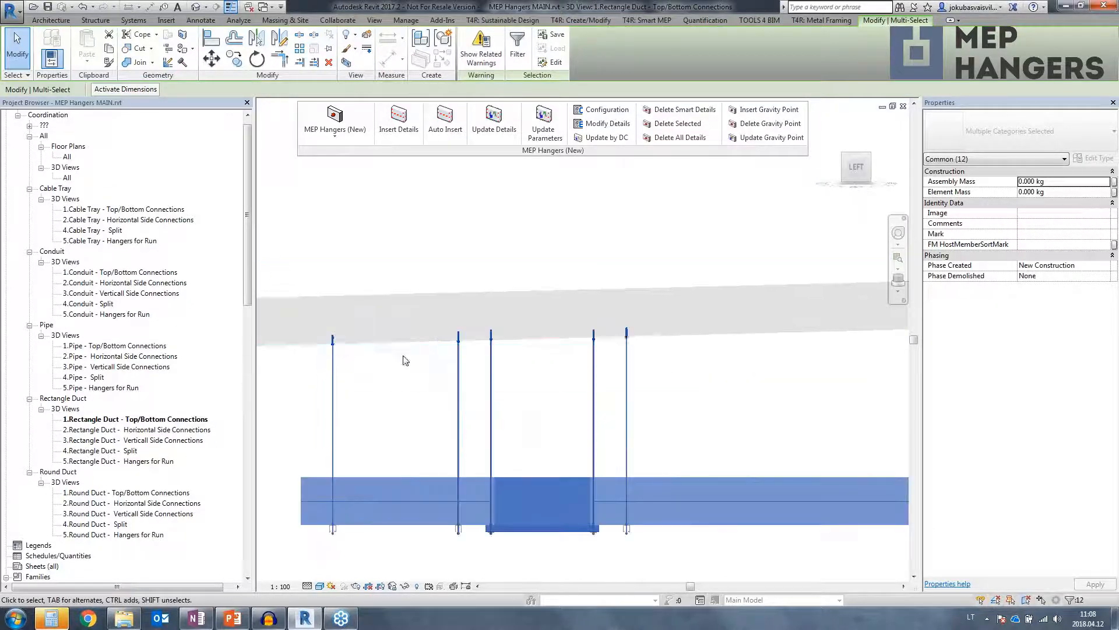
pyautogui.moveTo(761, 365); pyautogui.dragTo(490, 366, button='middle')
pyautogui.moveTo(726, 376); pyautogui.dragTo(435, 380, button='middle')
pyautogui.moveTo(761, 379); pyautogui.dragTo(470, 389, button='middle')
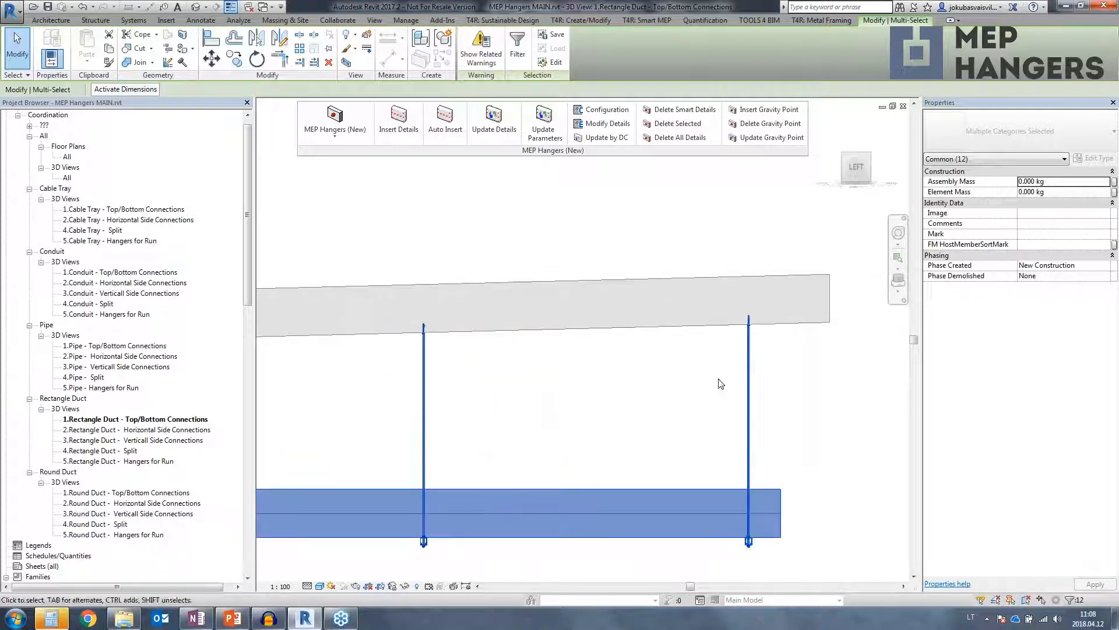
# - Select the hangers at opposite ends of the main duct and compare their Distance To Deck values
pyautogui.click(763, 361)
pyautogui.click(755, 364)
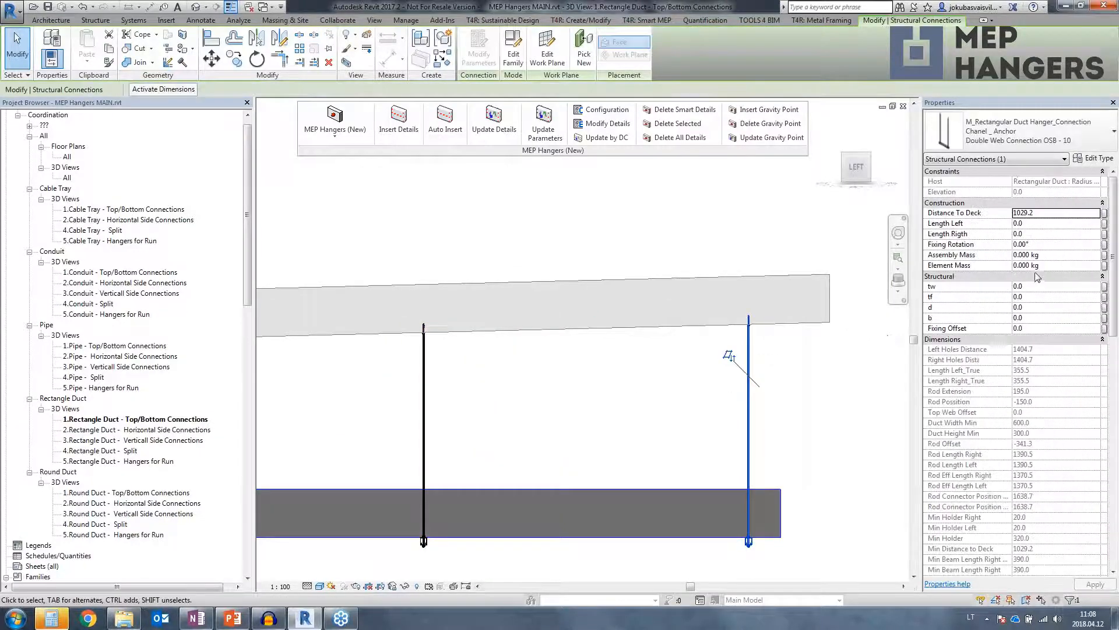
pyautogui.doubleClick(1047, 217)
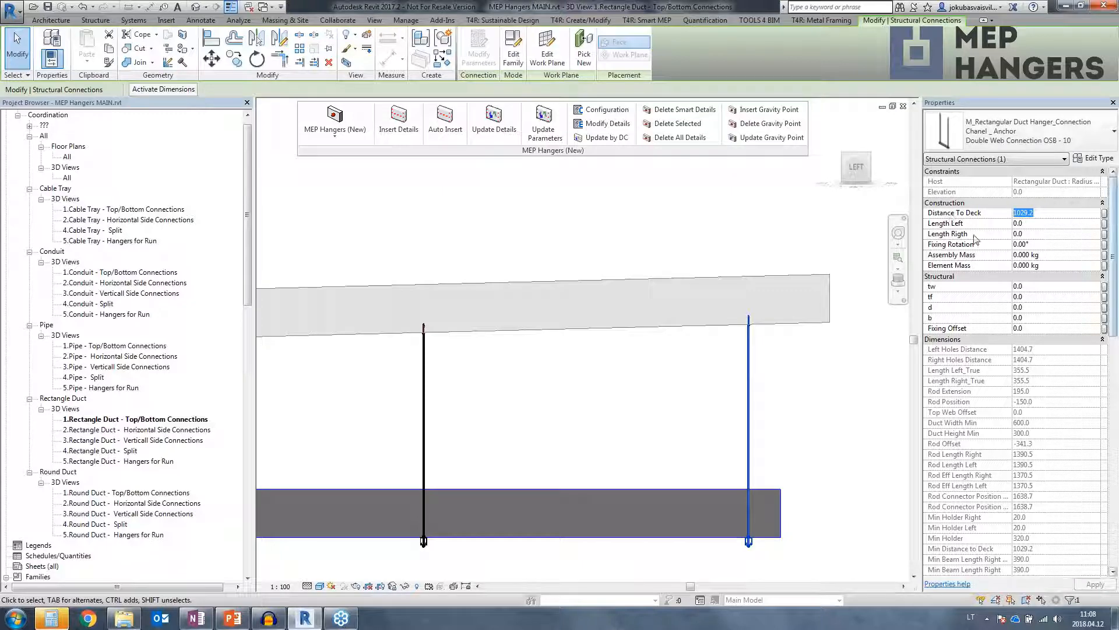
pyautogui.click(1039, 214)
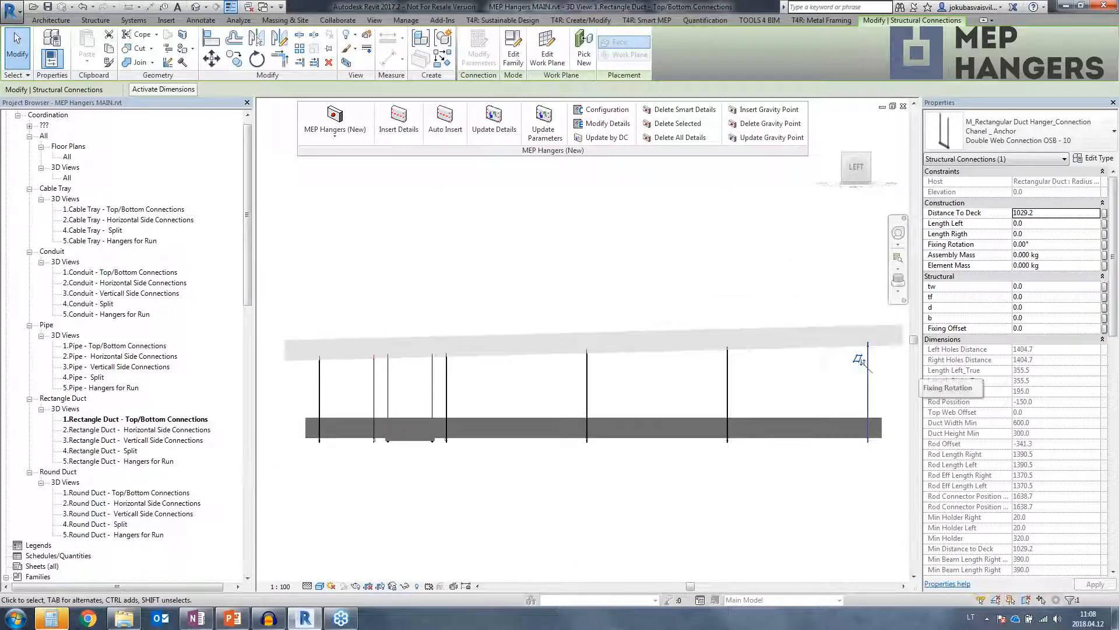
pyautogui.moveTo(507, 356); pyautogui.dragTo(424, 375)
pyautogui.click(1052, 214)
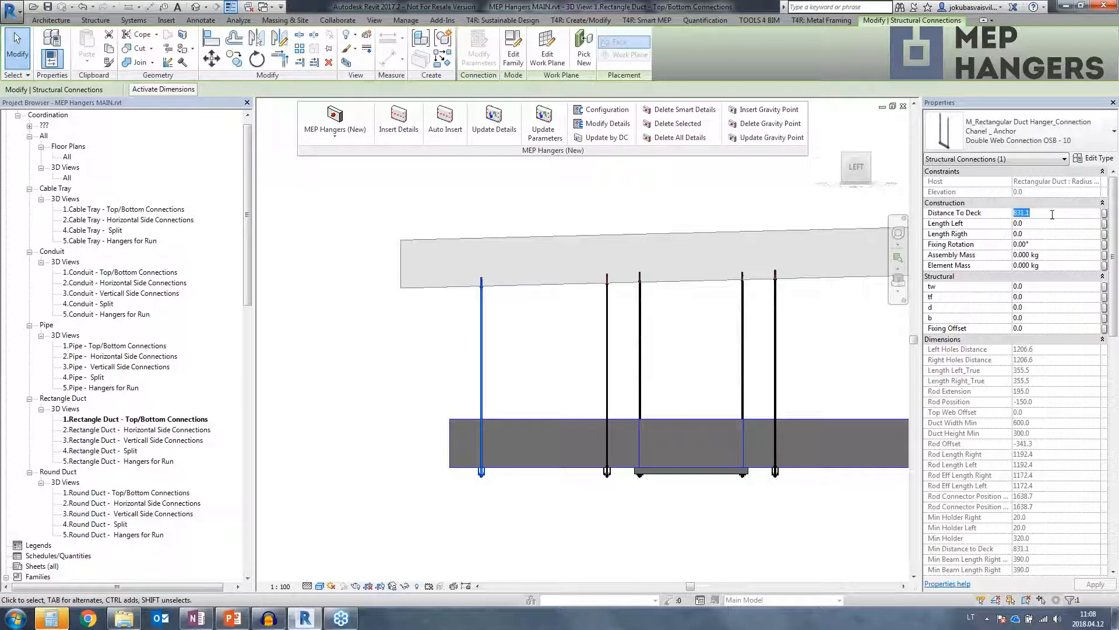
# - Clear the selection, undo the selection box isolation and view the Sloped Floor hangers from an angle
pyautogui.click(708, 349)
pyautogui.scroll(-3, 738, 346)
pyautogui.keyDown('shift'); pyautogui.moveTo(789, 360); pyautogui.dragTo(478, 350, button='middle'); pyautogui.keyUp('shift')
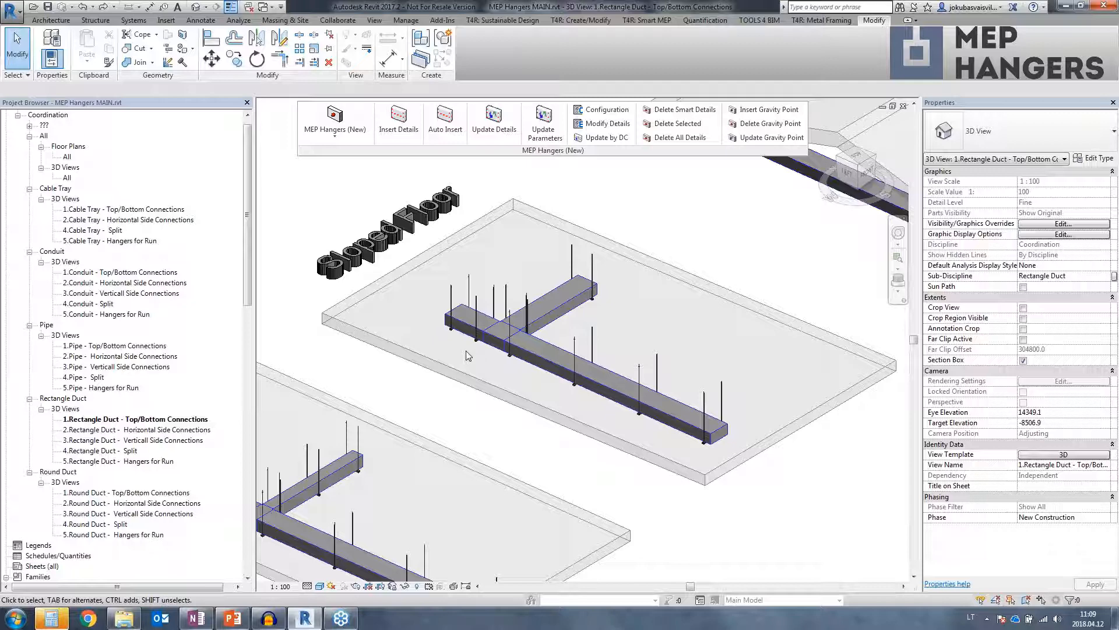
pyautogui.scroll(3, 466, 354)
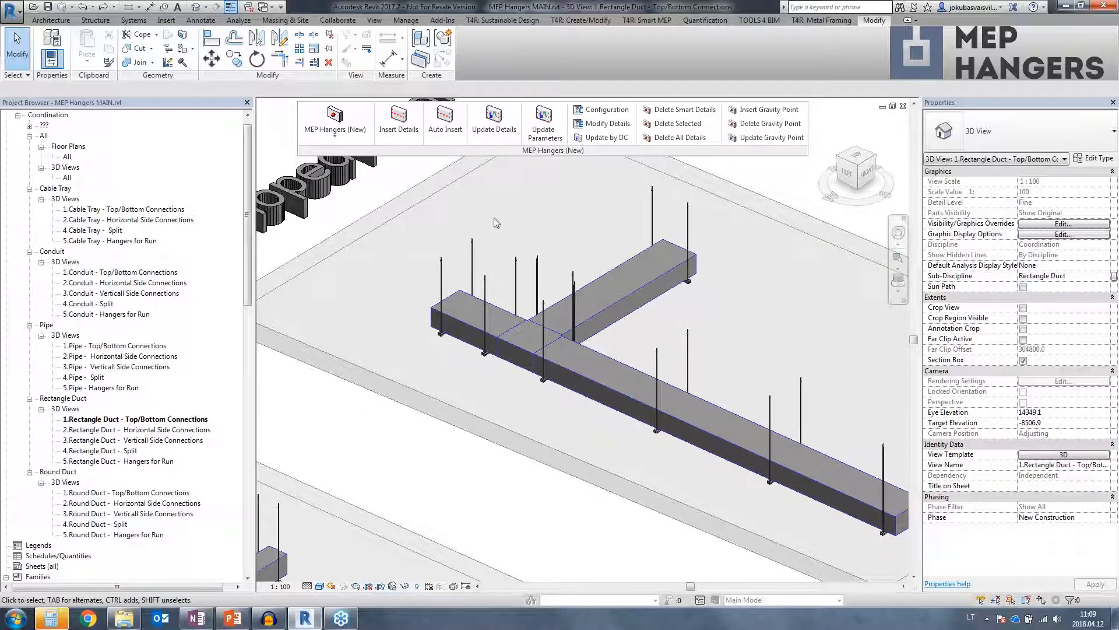
# - Select the duct under the Roof sample and choose the Rectangle - T&B Roof - Max. Spacing configuration for inserting details
pyautogui.scroll(-3, 548, 261)
pyautogui.moveTo(659, 255); pyautogui.dragTo(390, 408, button='middle')
pyautogui.click(542, 342)
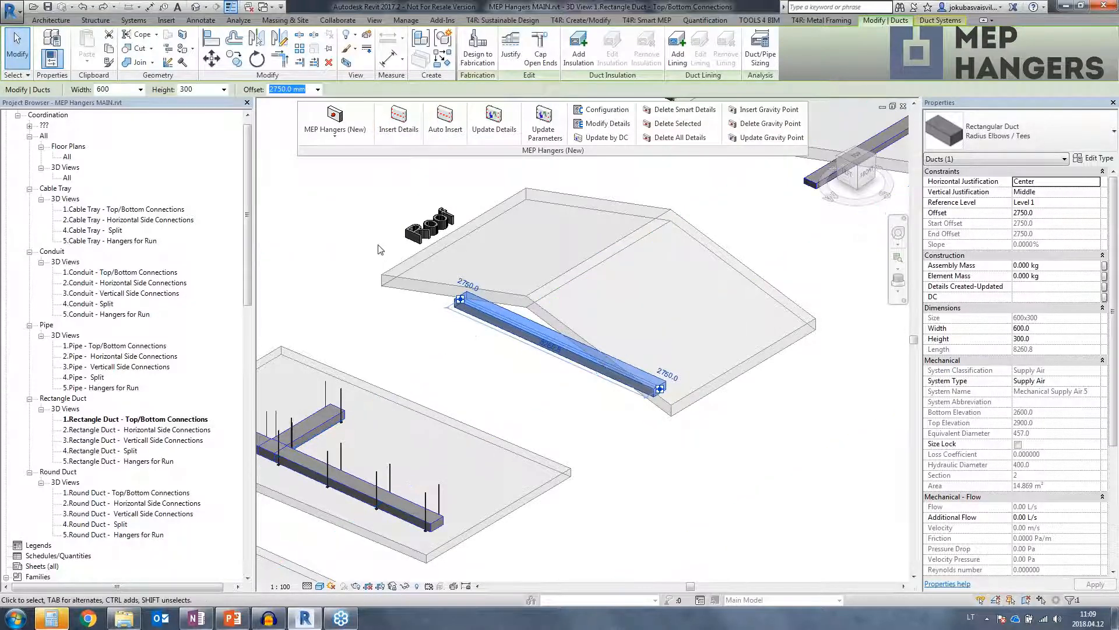
pyautogui.click(403, 121)
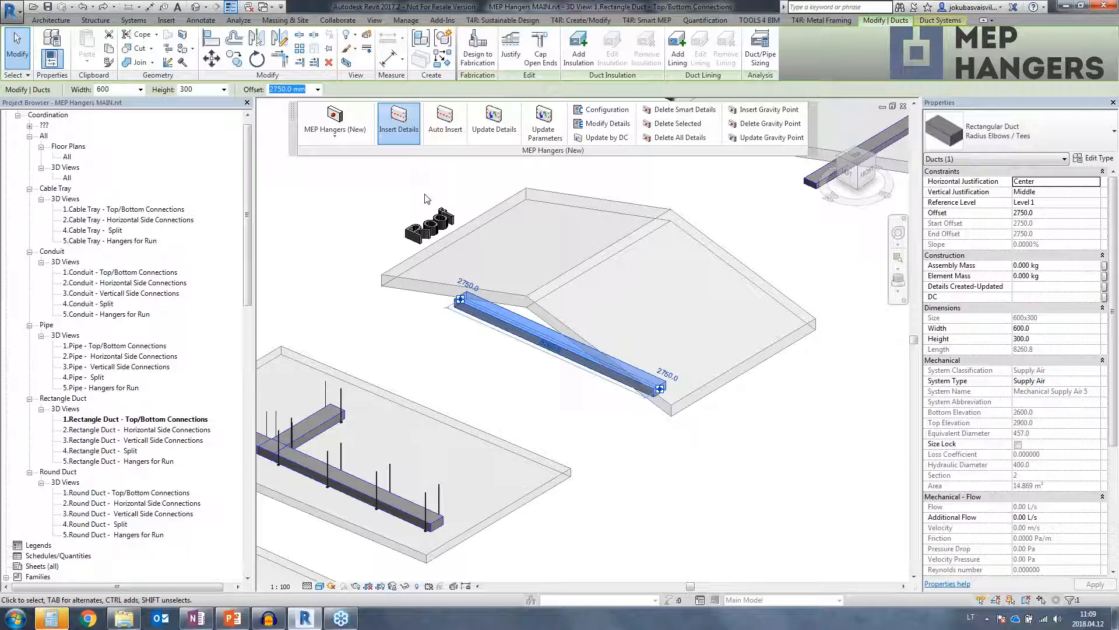
pyautogui.click(448, 287)
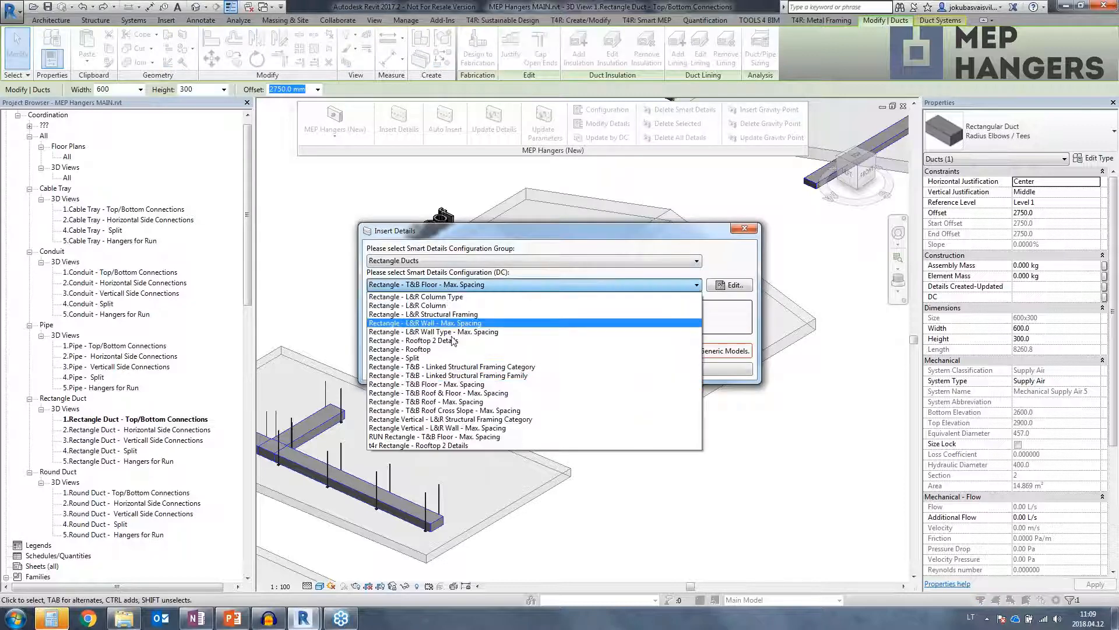
pyautogui.click(469, 402)
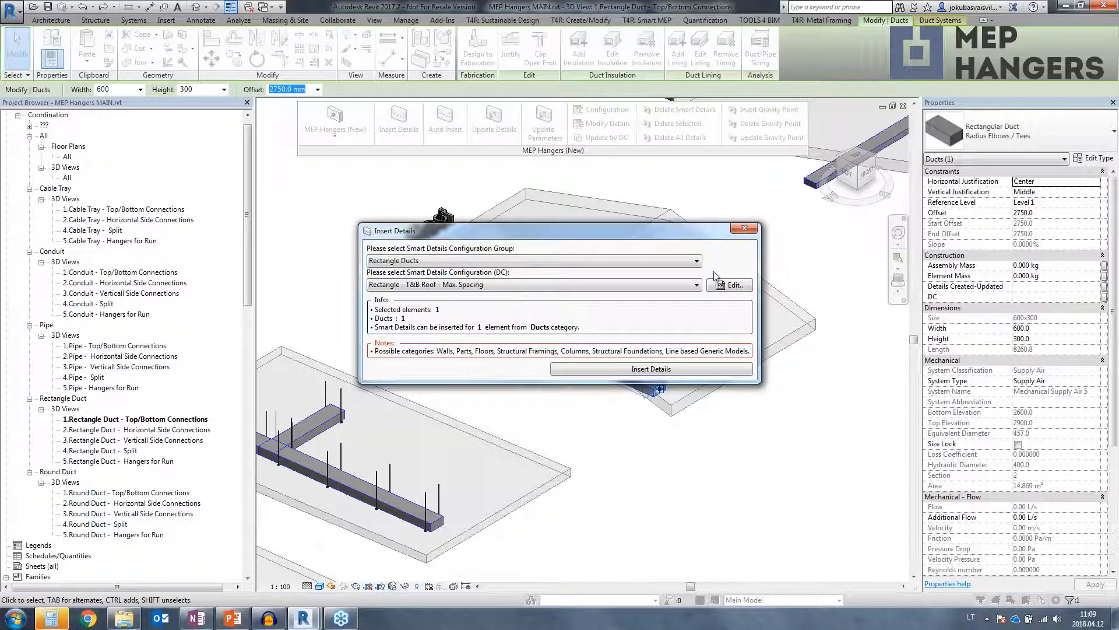
# - Open the Rectangle - T&B Roof - Max. Spacing configuration in the Rectangle Ducts group and show its Point Based on Top/Bottom Faces settings
pyautogui.click(734, 288)
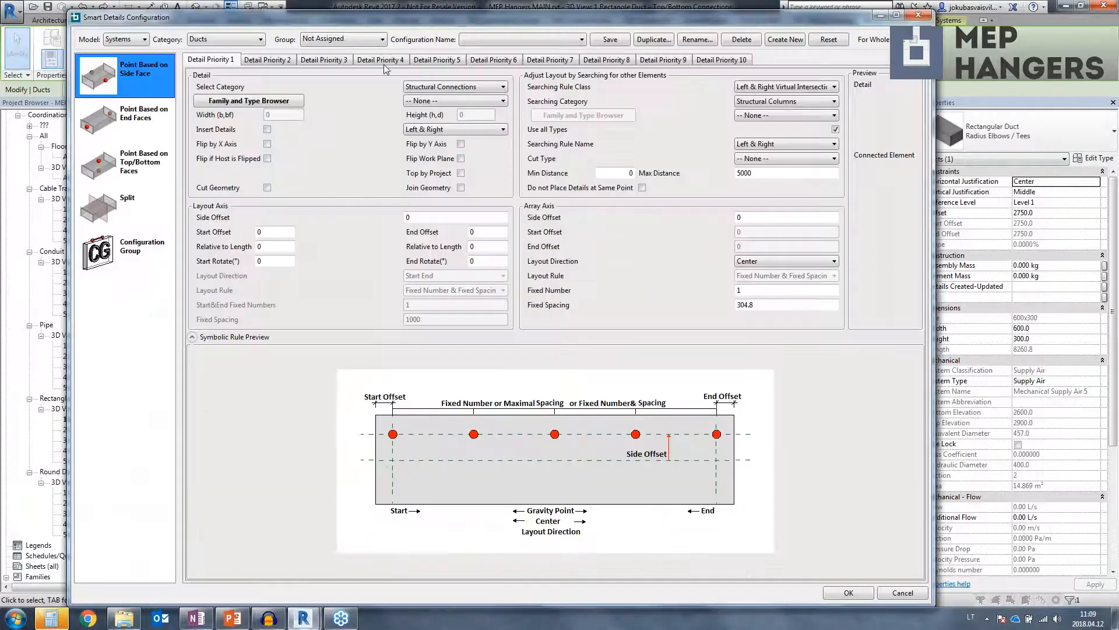
pyautogui.click(345, 39)
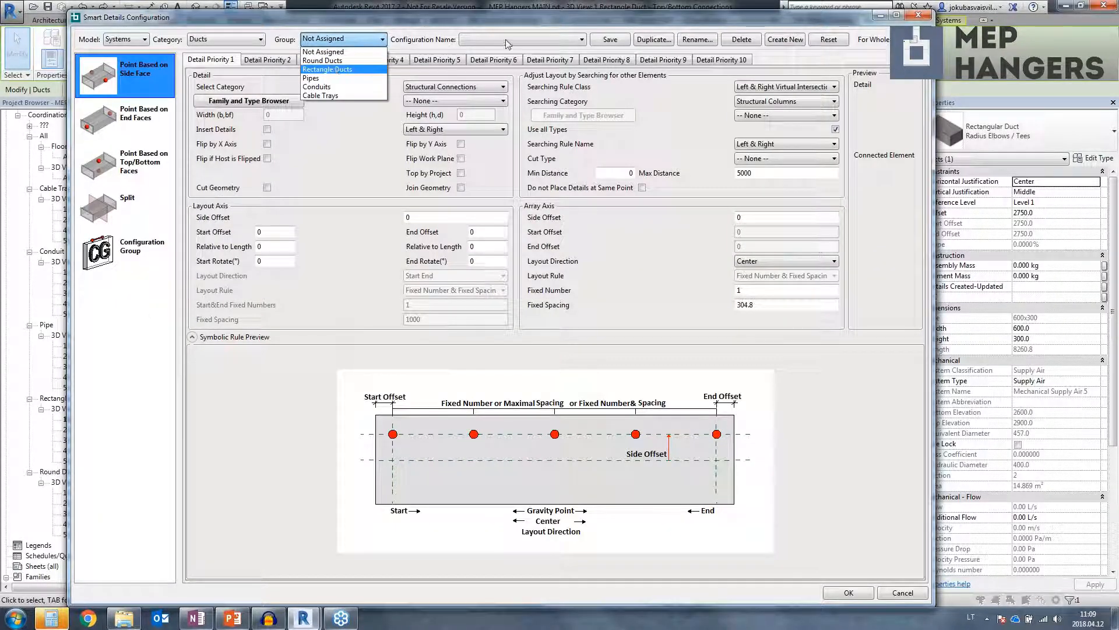
pyautogui.press('Return')
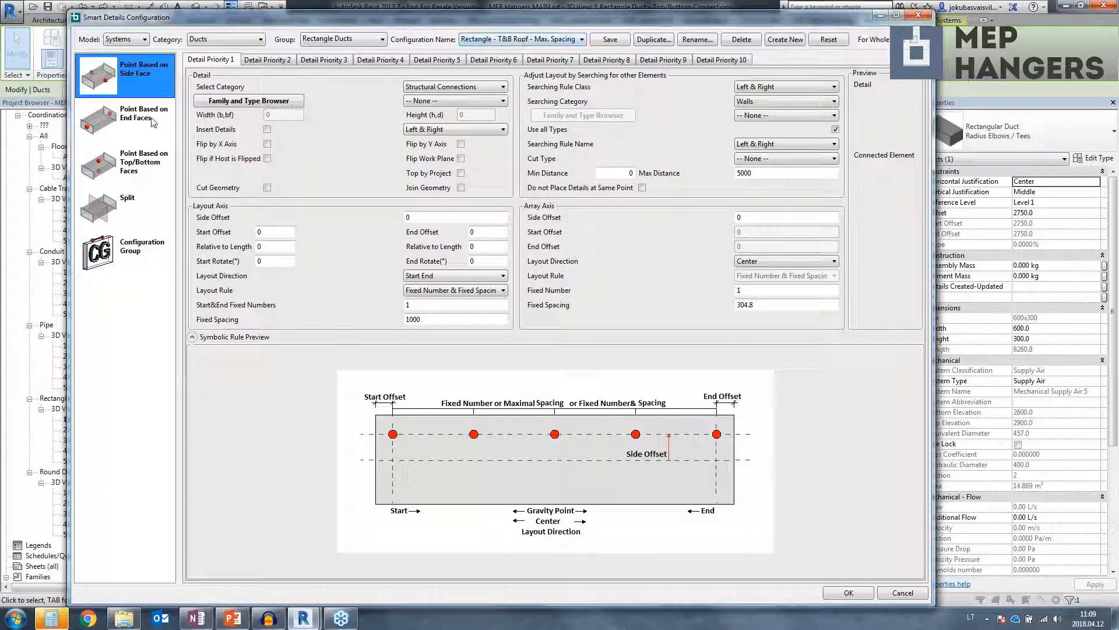
pyautogui.click(140, 154)
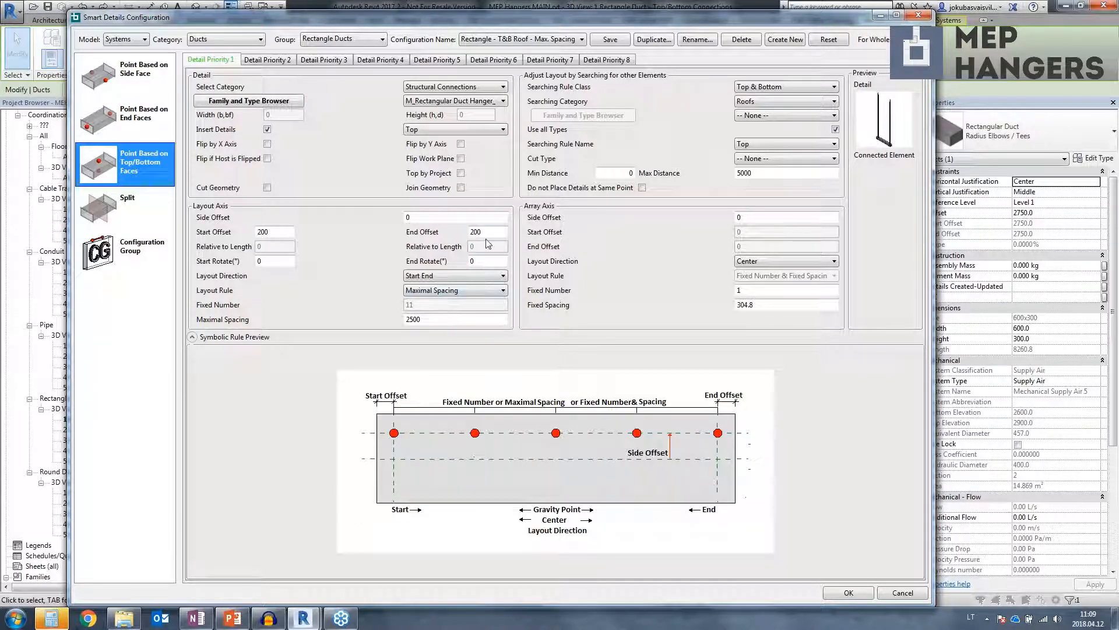
# - Review the configuration's layout rule, layout direction and maximal spacing options, along with its roof searching rule and maximum distance
pyautogui.click(485, 291)
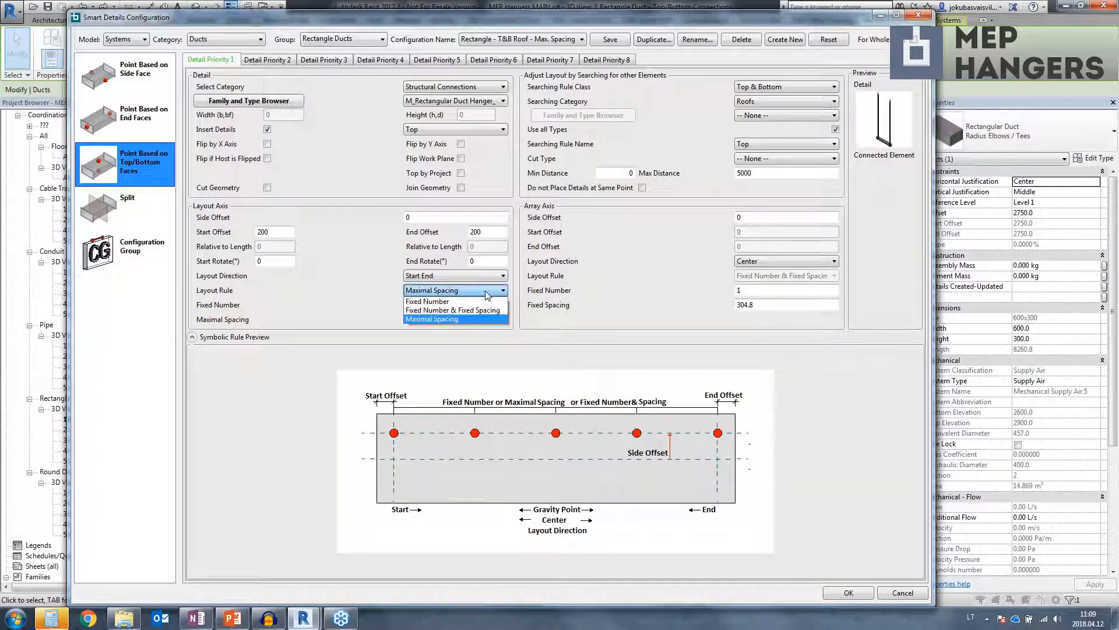
pyautogui.click(486, 291)
pyautogui.click(467, 277)
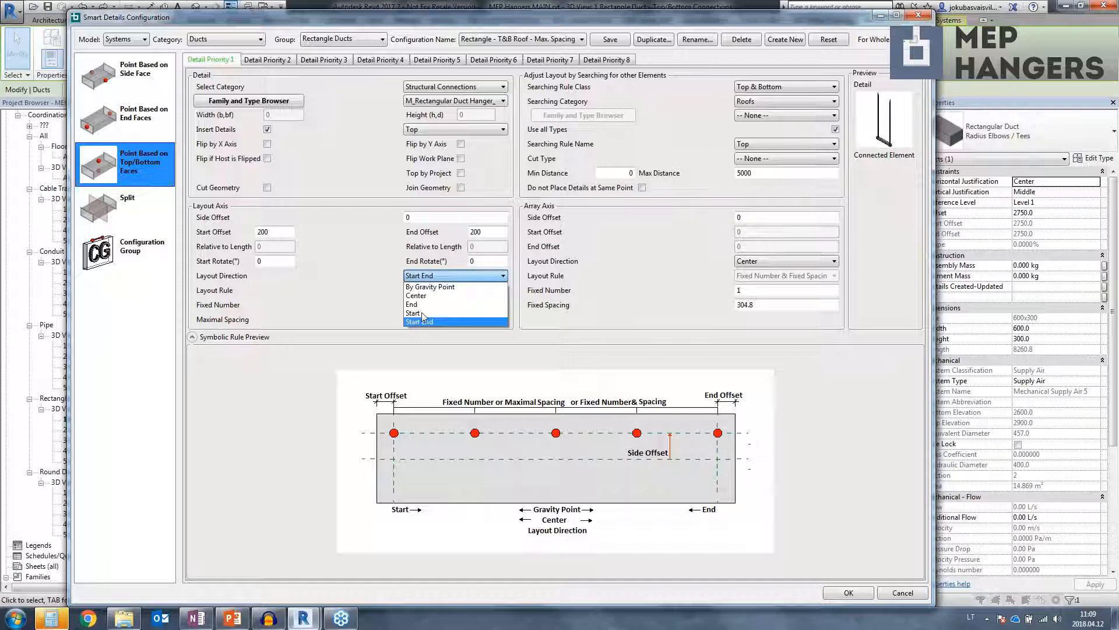
pyautogui.click(438, 277)
pyautogui.moveTo(446, 318); pyautogui.dragTo(410, 318)
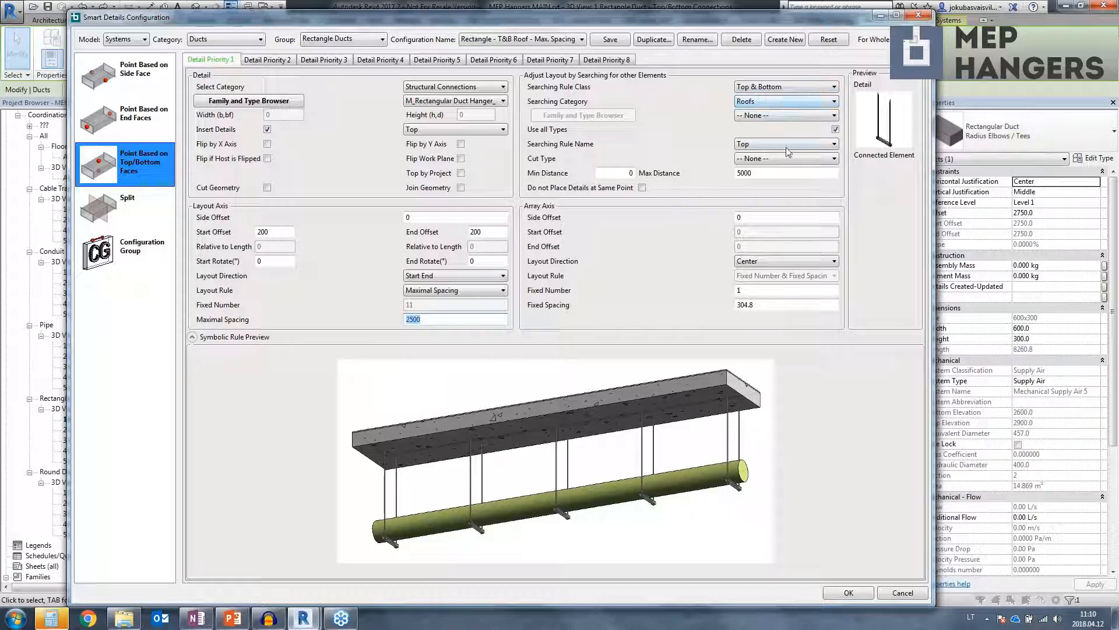
pyautogui.click(820, 148)
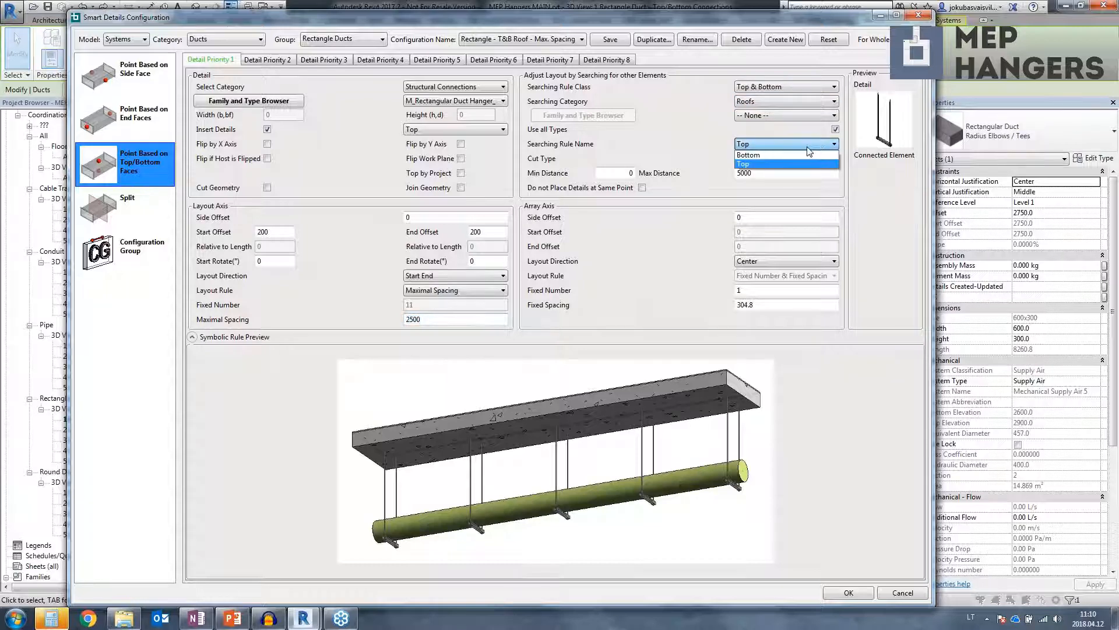
pyautogui.click(781, 164)
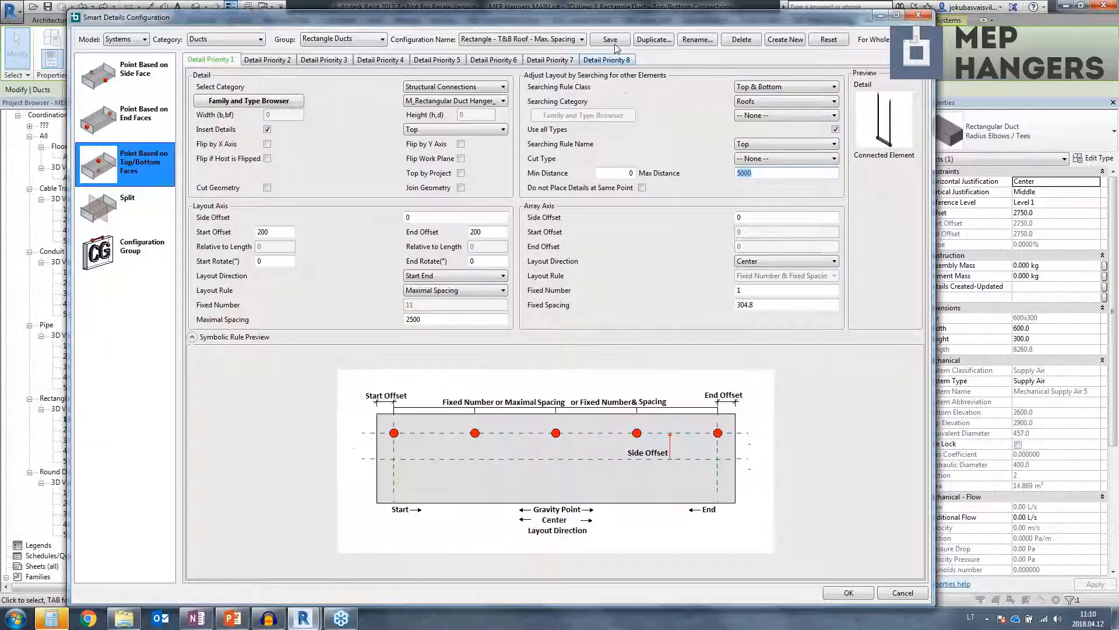
# - Accept the configuration and insert the hangers on the roof duct
pyautogui.click(847, 592)
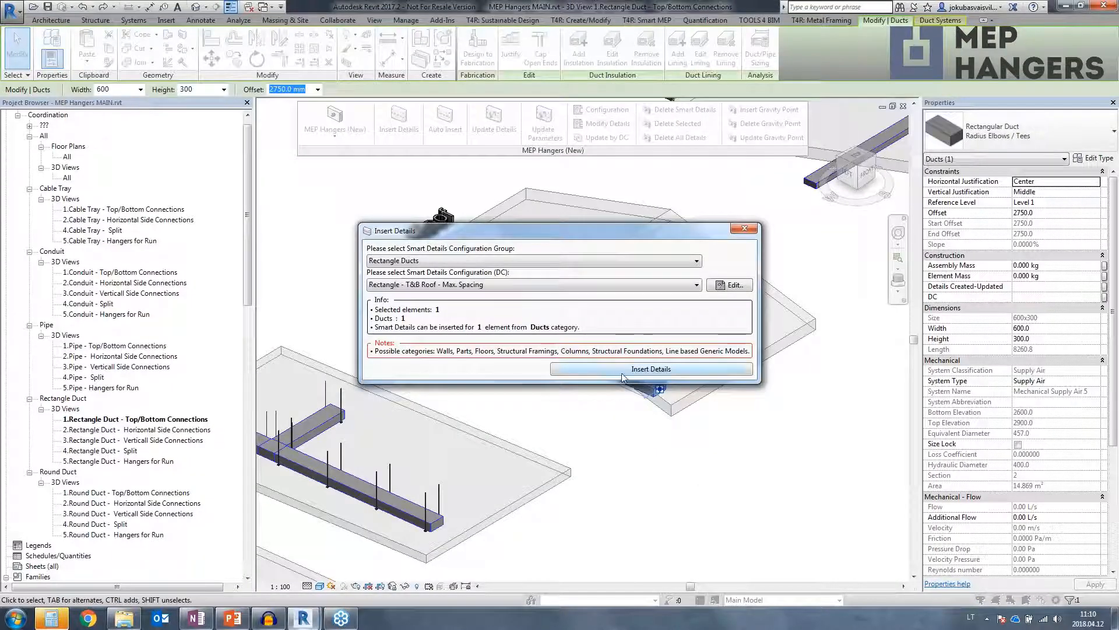
pyautogui.click(622, 373)
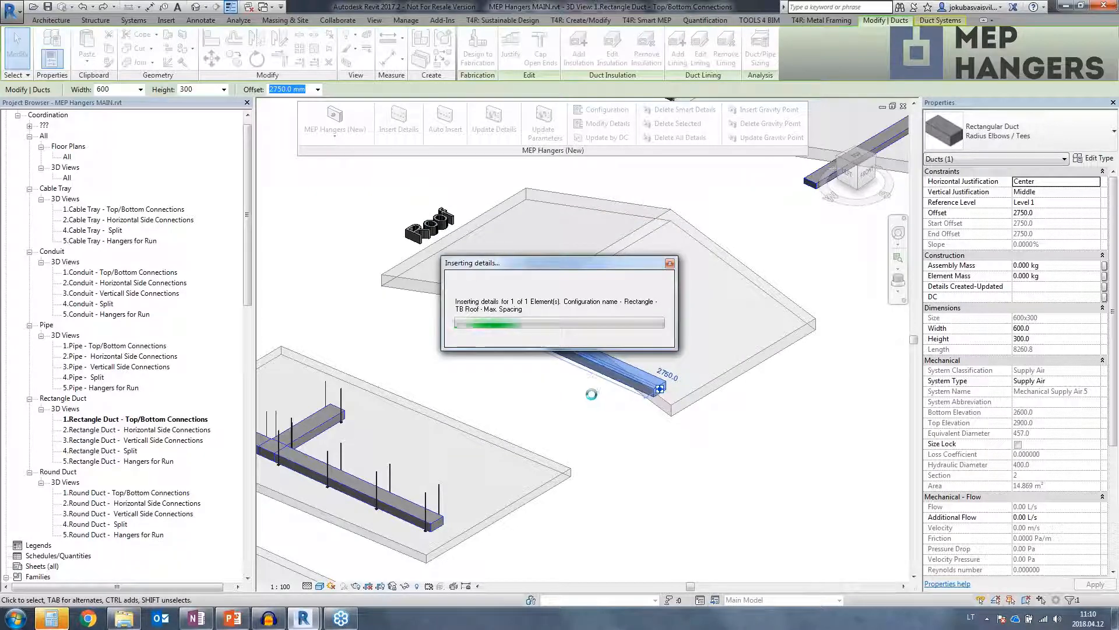
# - Select one of the roof duct's hangers and examine how its rods and anchors meet the sloped roof
pyautogui.scroll(5, 612, 407)
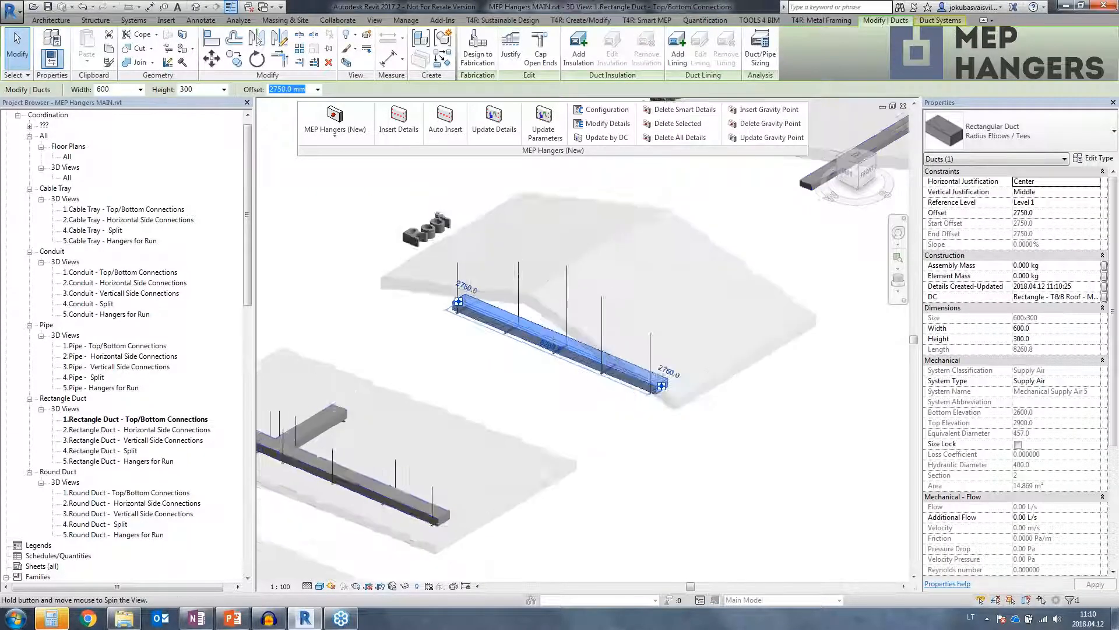
pyautogui.scroll(-3, 529, 275)
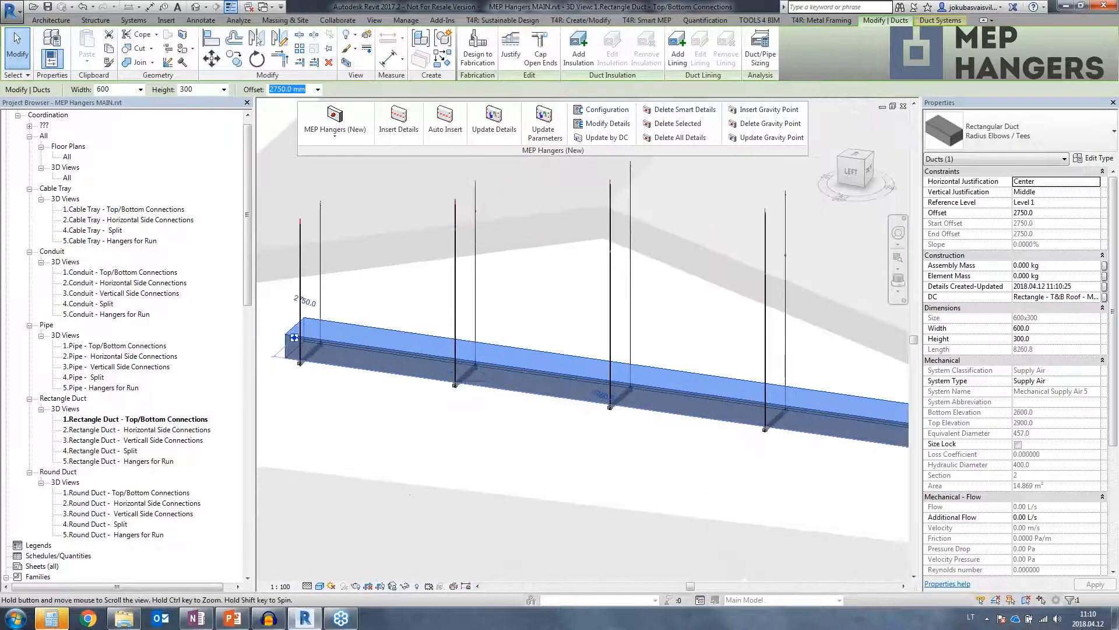
pyautogui.scroll(3, 389, 244)
pyautogui.scroll(6, 499, 234)
pyautogui.click(500, 243)
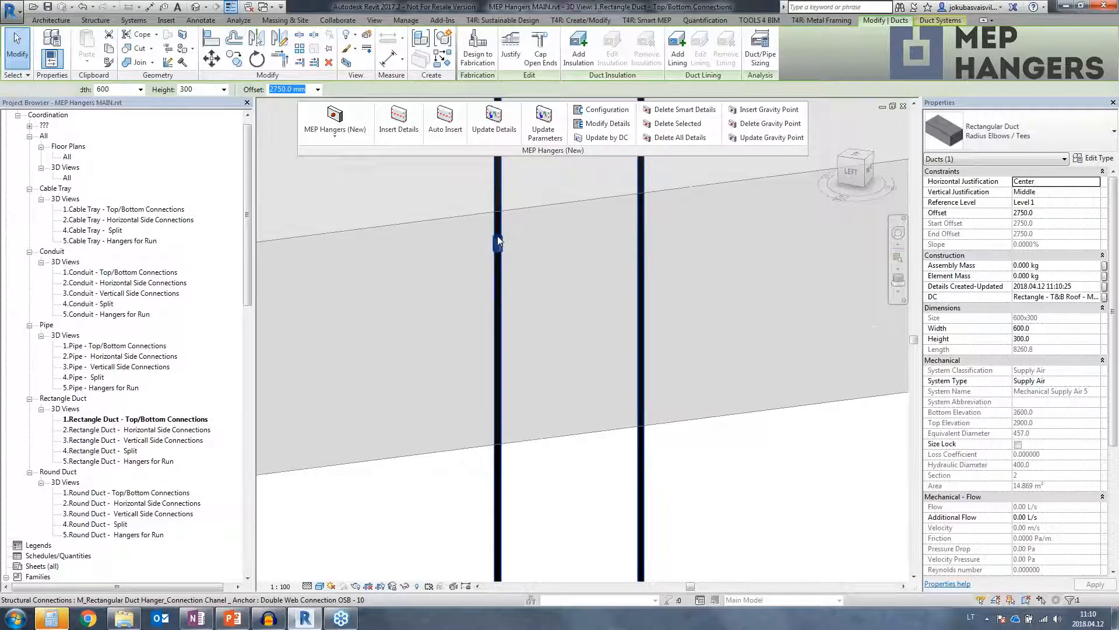
pyautogui.scroll(-2, 571, 350)
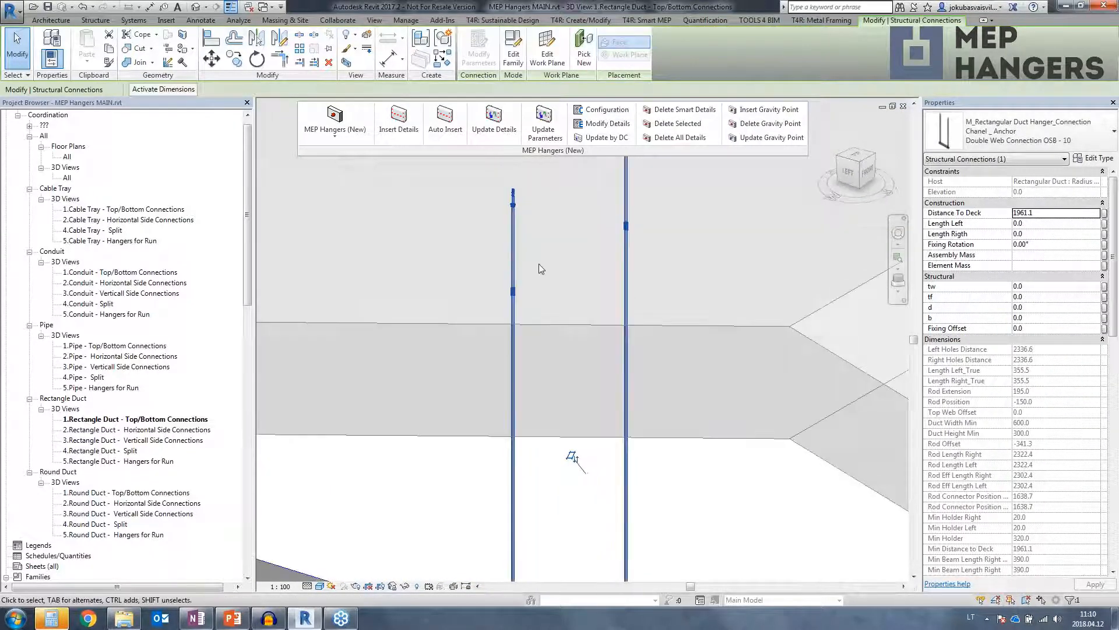
pyautogui.scroll(-3, 522, 350)
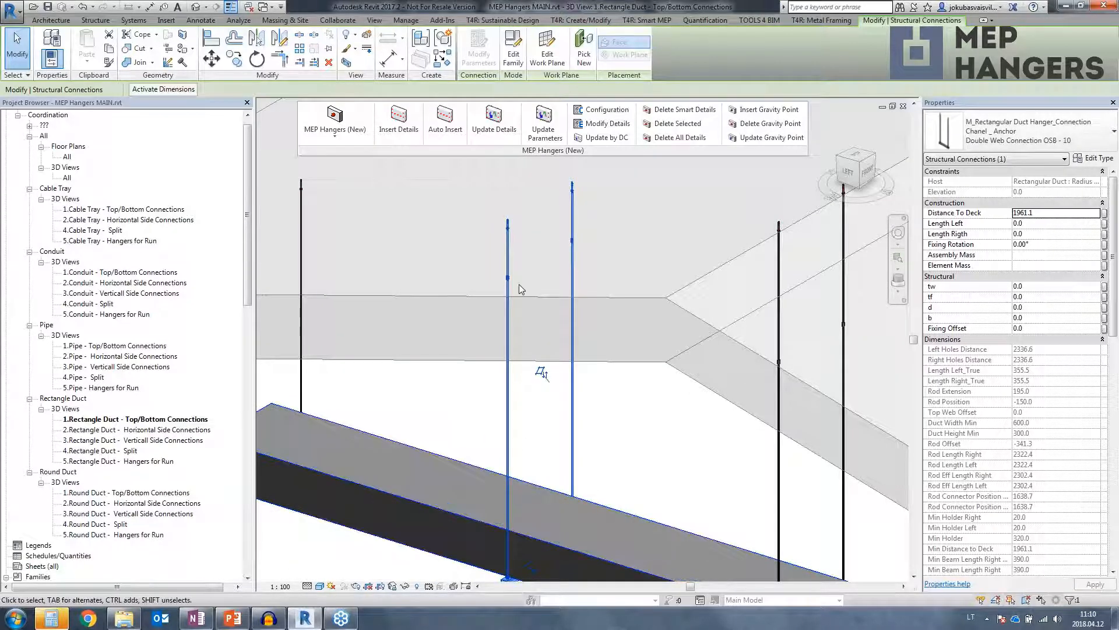
# - Select another hanger on the roof duct and examine where its rods meet the sloped roof
pyautogui.click(780, 320)
pyautogui.scroll(3, 729, 291)
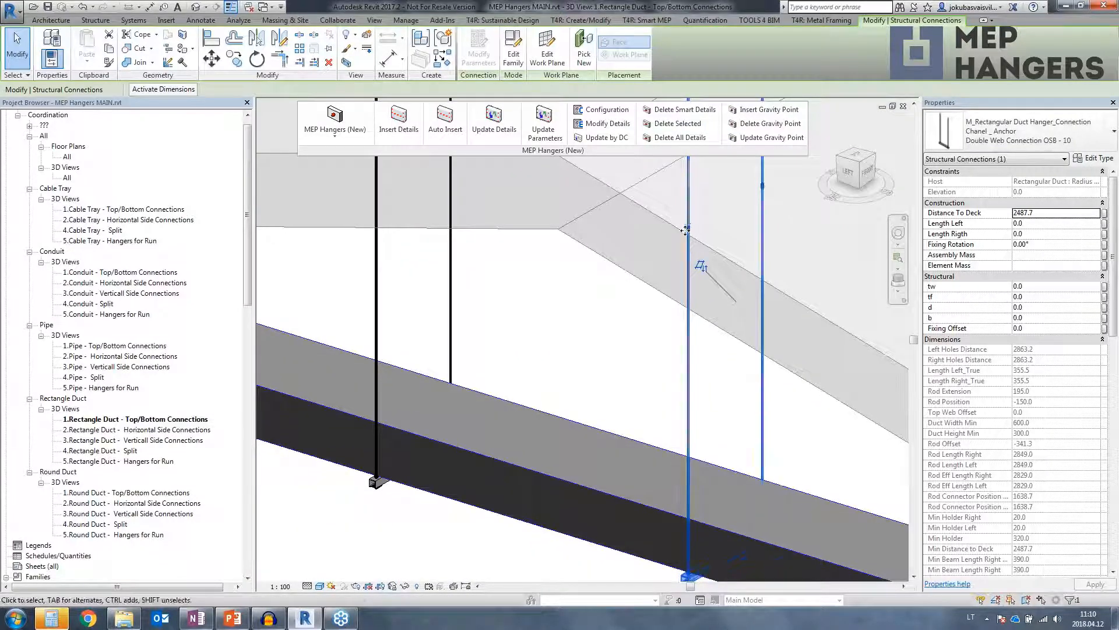
pyautogui.scroll(4, 694, 228)
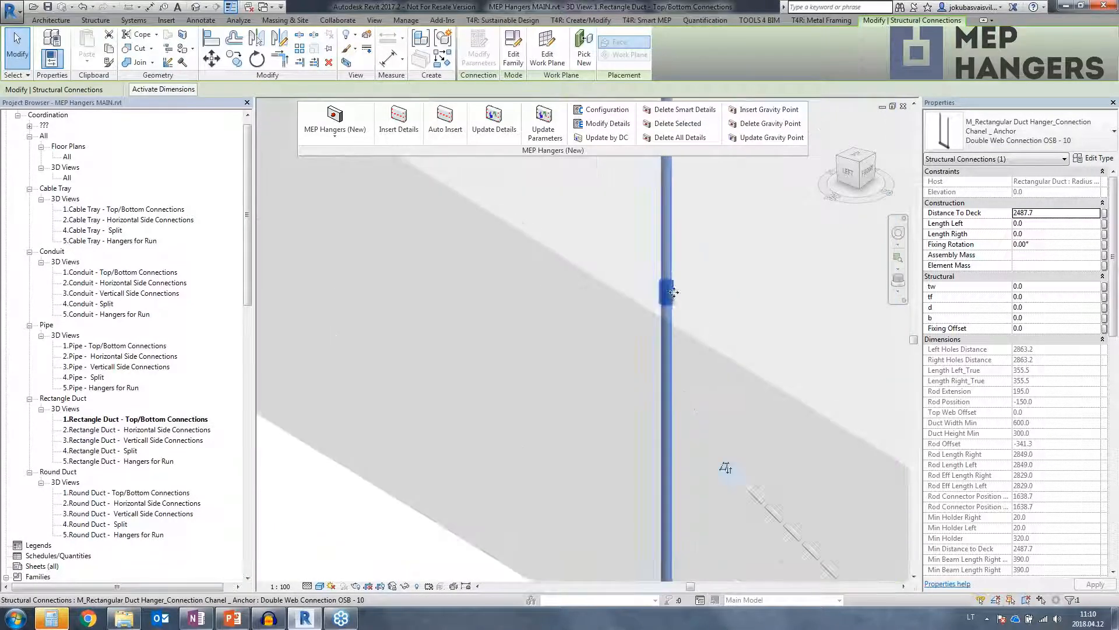
pyautogui.scroll(-6, 705, 325)
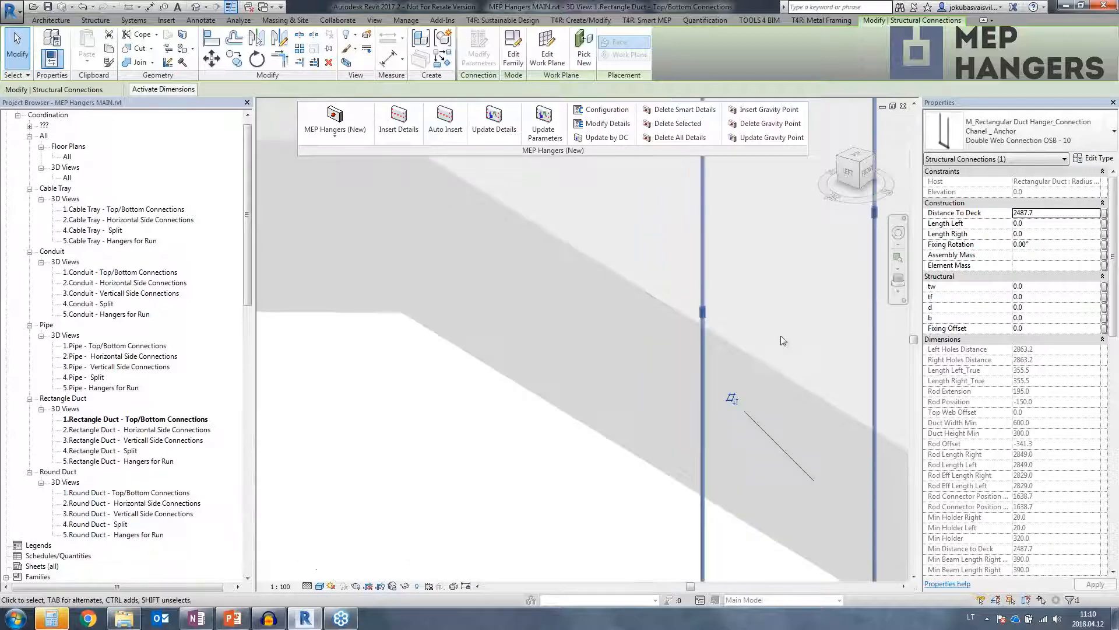
pyautogui.scroll(-3, 701, 412)
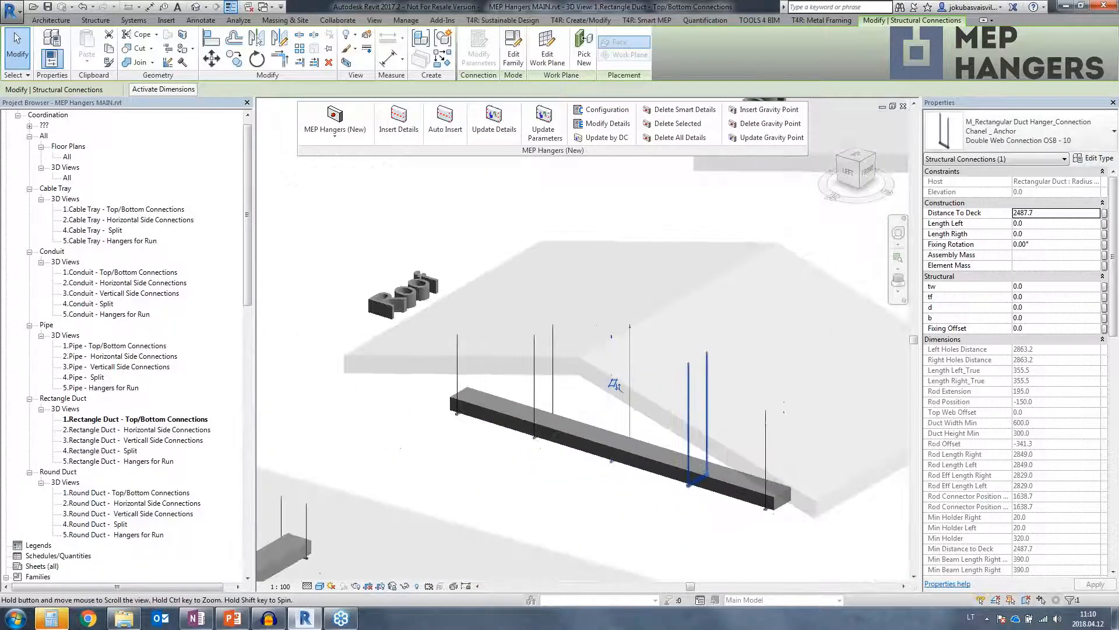
pyautogui.press('Escape')
# - Insert hangers on both Roof Cross Slope ducts using the Rectangle - T&B Roof Cross Slope - Max. Spacing configuration
pyautogui.moveTo(778, 309); pyautogui.dragTo(293, 583, button='middle')
pyautogui.click(695, 385)
pyautogui.keyDown('shift'); pyautogui.moveTo(688, 437); pyautogui.dragTo(777, 323, button='middle'); pyautogui.keyUp('shift')
pyautogui.scroll(-2, 749, 526)
pyautogui.moveTo(668, 365); pyautogui.dragTo(570, 438, button='middle')
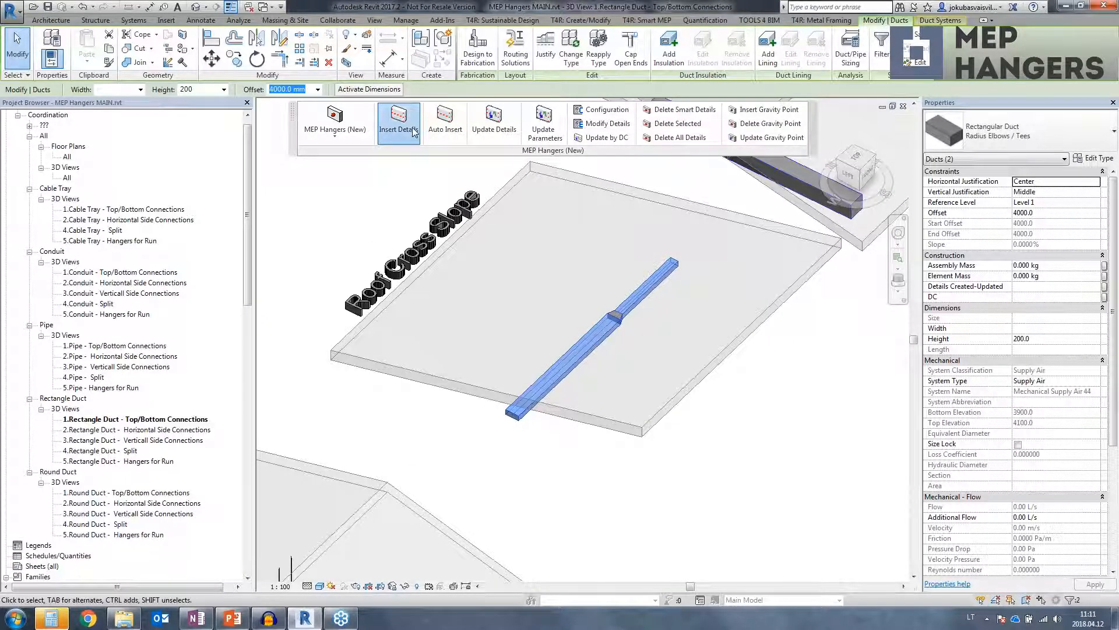
pyautogui.click(461, 285)
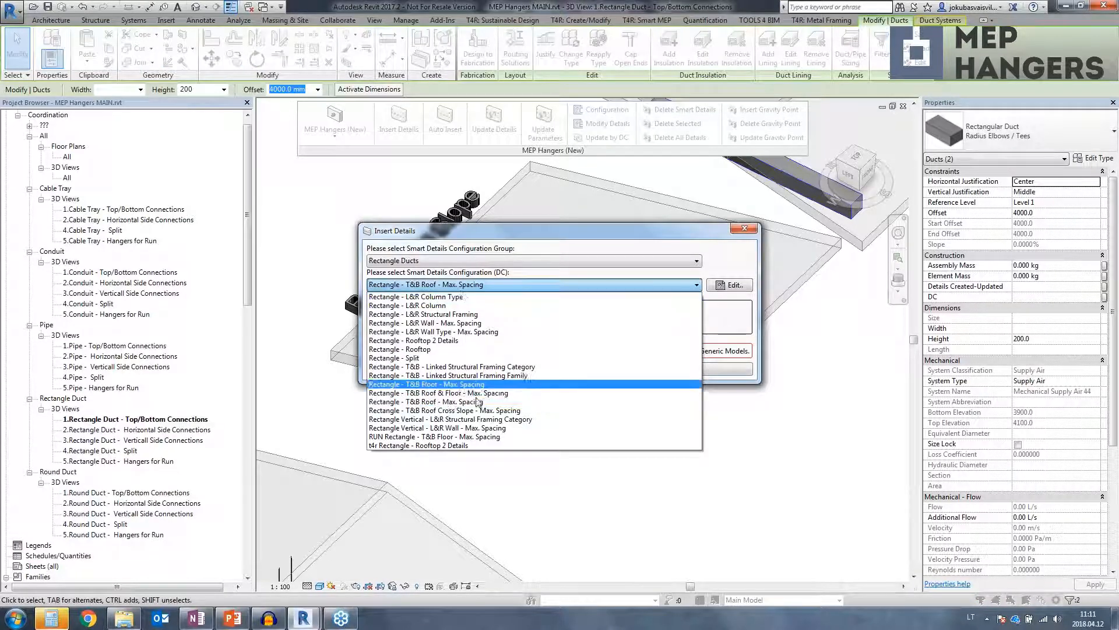
pyautogui.click(443, 410)
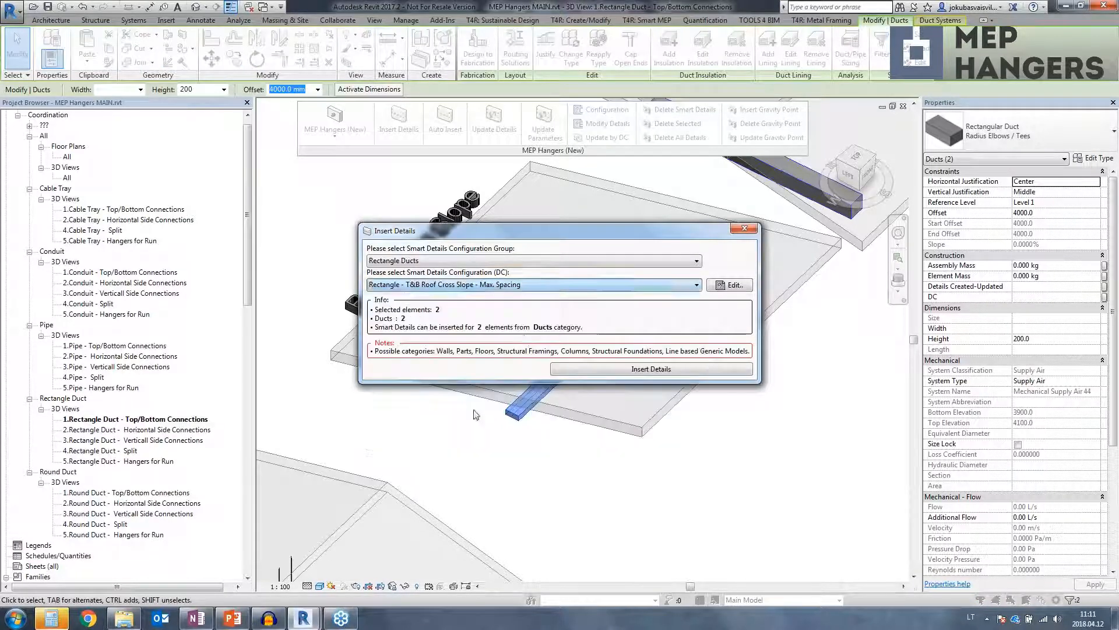
pyautogui.click(607, 371)
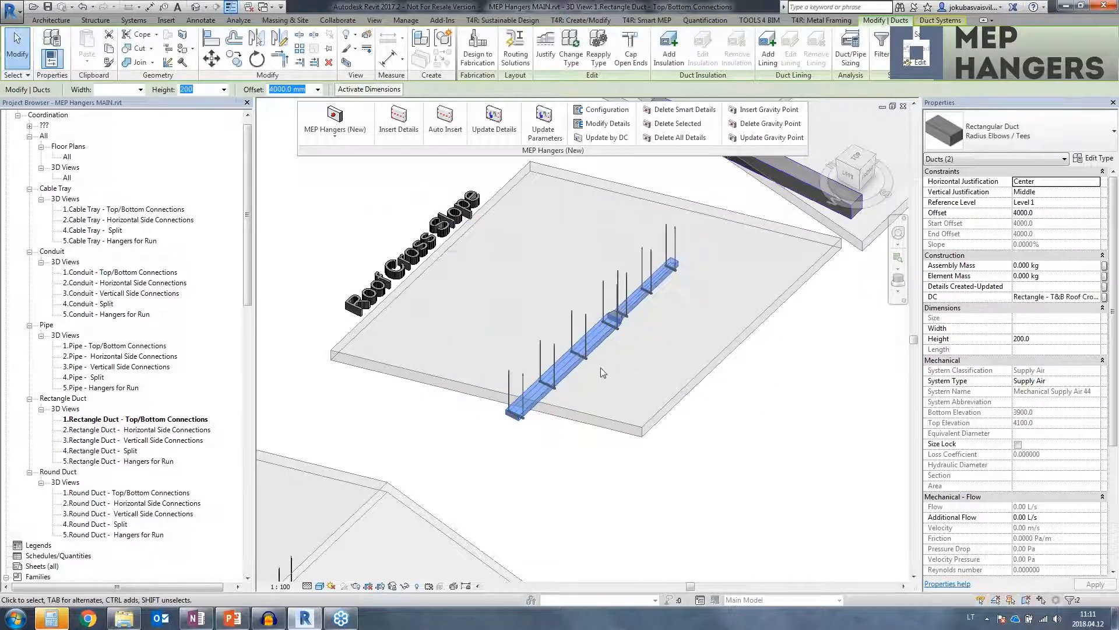
# - Isolate the Roof Cross Slope ducts and their hangers with a selection box and view them from the Left side
pyautogui.keyDown('shift'); pyautogui.moveTo(618, 326); pyautogui.dragTo(700, 350, button='middle'); pyautogui.keyUp('shift')
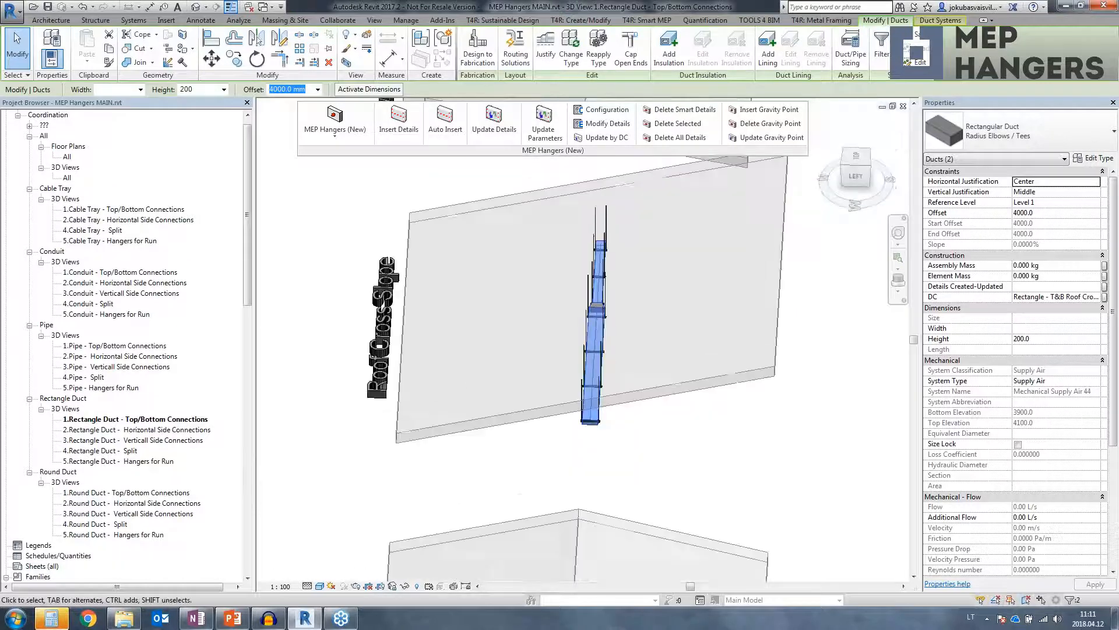
pyautogui.moveTo(562, 175); pyautogui.dragTo(641, 466)
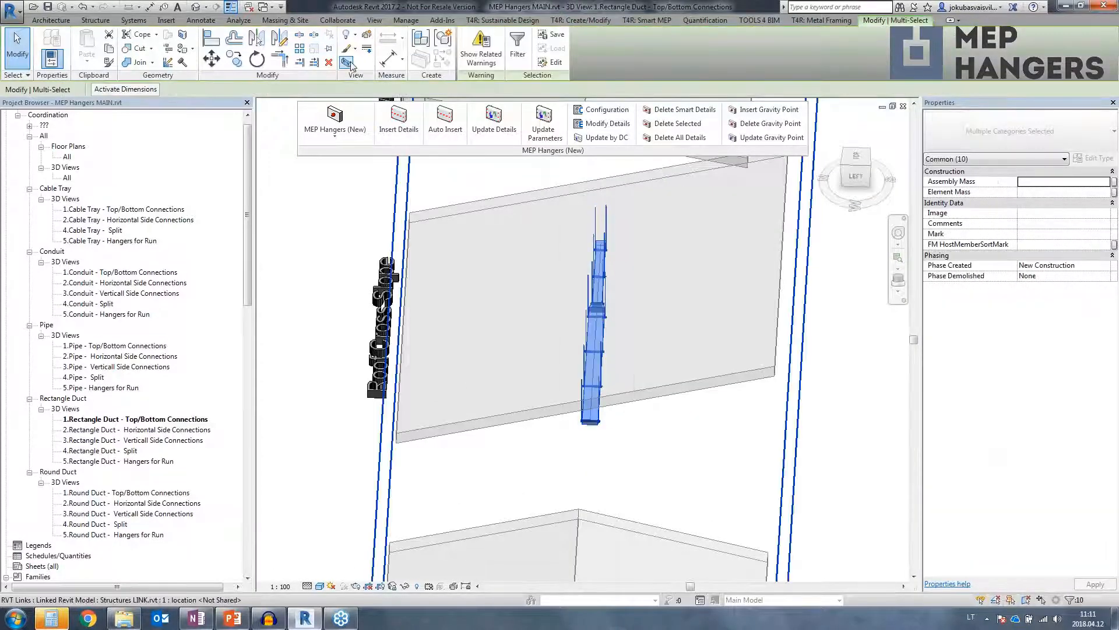
pyautogui.click(347, 62)
pyautogui.scroll(2, 586, 278)
pyautogui.keyDown('shift'); pyautogui.moveTo(630, 396); pyautogui.dragTo(595, 335, button='middle'); pyautogui.keyUp('shift')
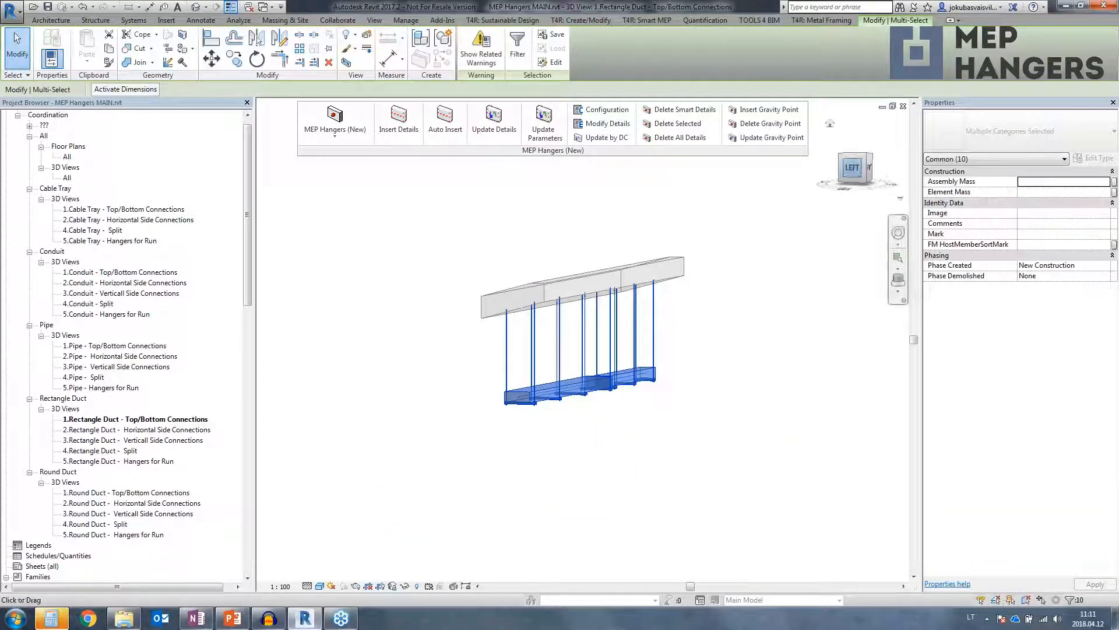
pyautogui.click(852, 167)
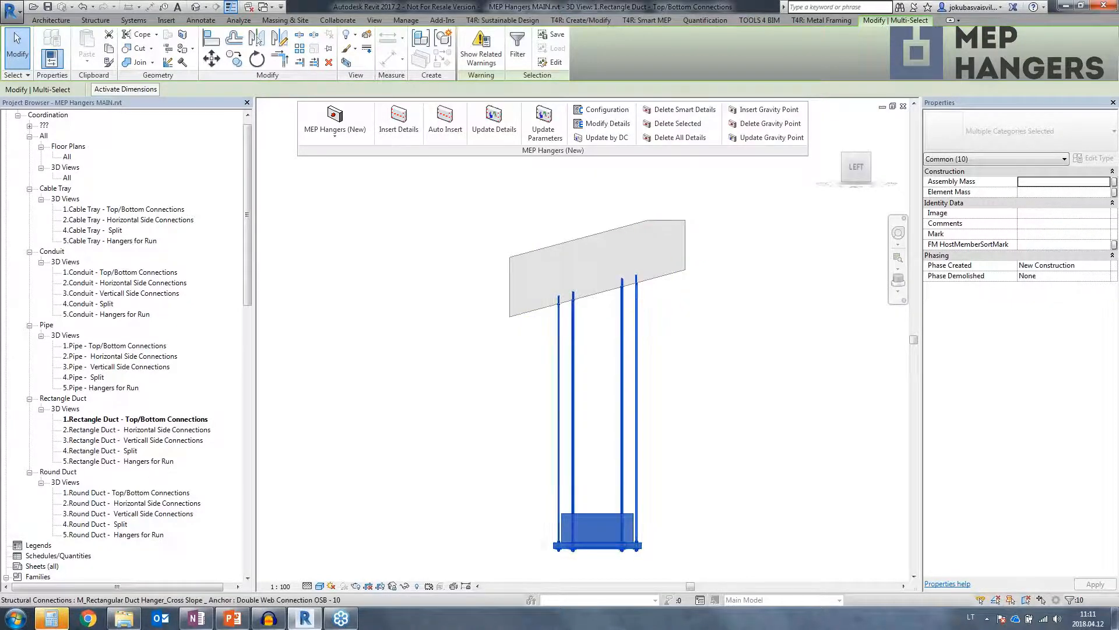
# - Compare the cross-slope hanger's ##Slope parameter with the linked roof's Slope, and undo the selection box isolation
pyautogui.click(636, 349)
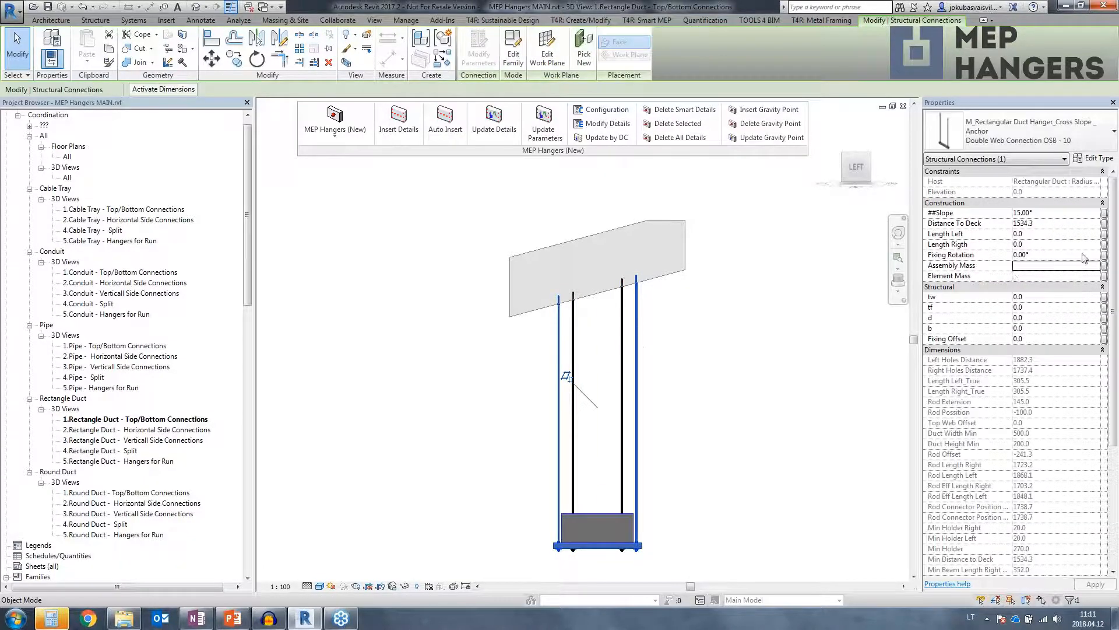
pyautogui.click(1050, 215)
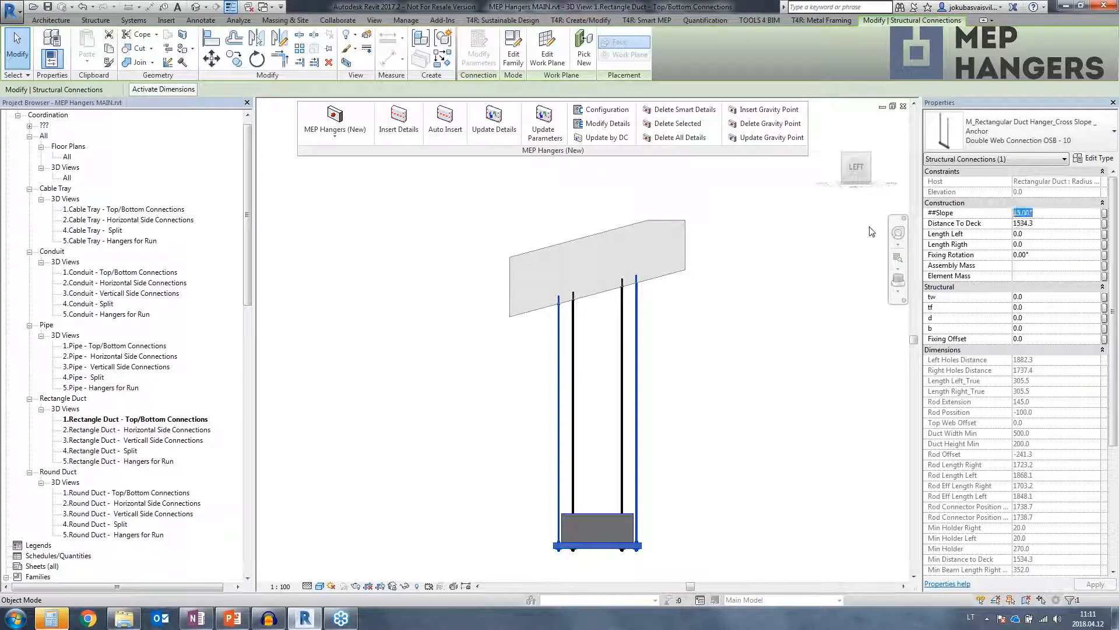
pyautogui.click(635, 231)
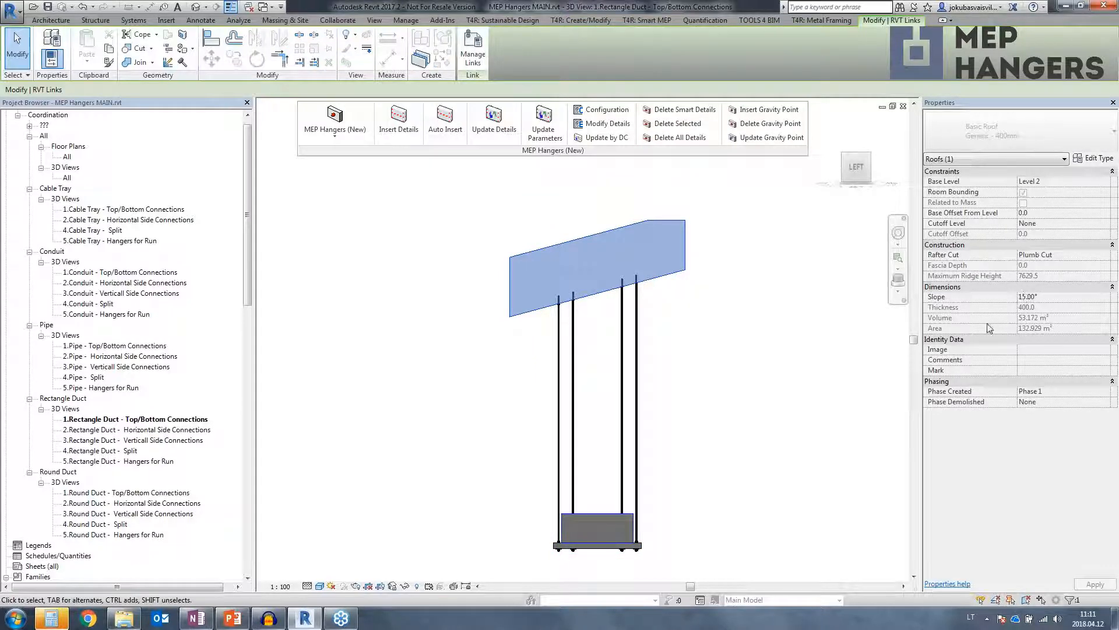
pyautogui.click(652, 371)
pyautogui.click(637, 370)
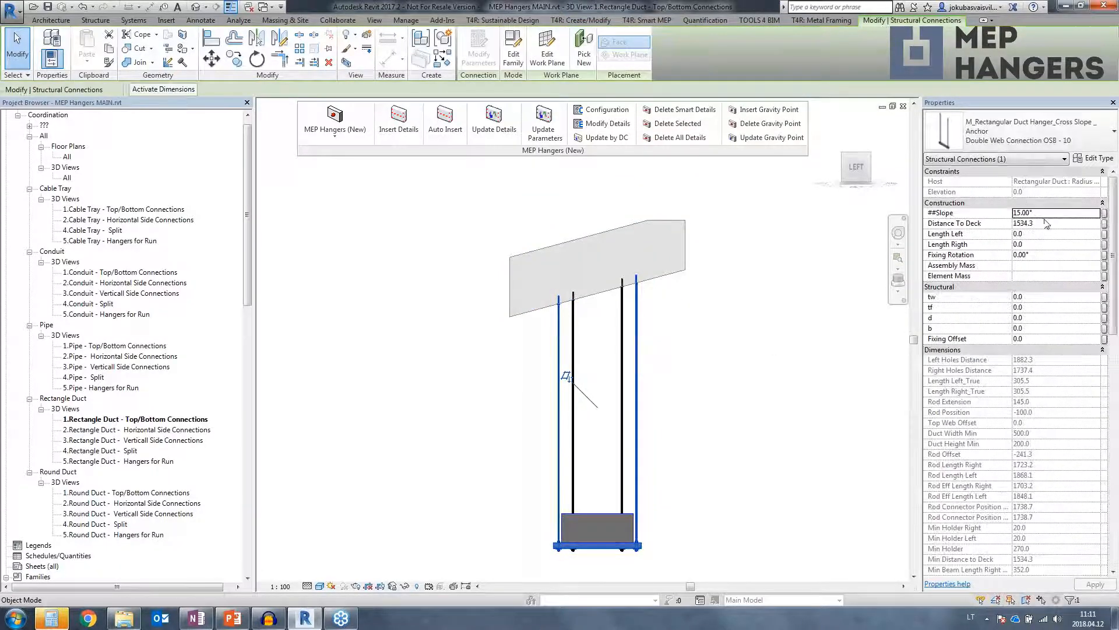
pyautogui.click(817, 340)
pyautogui.hotkey('ctrl', 'z')
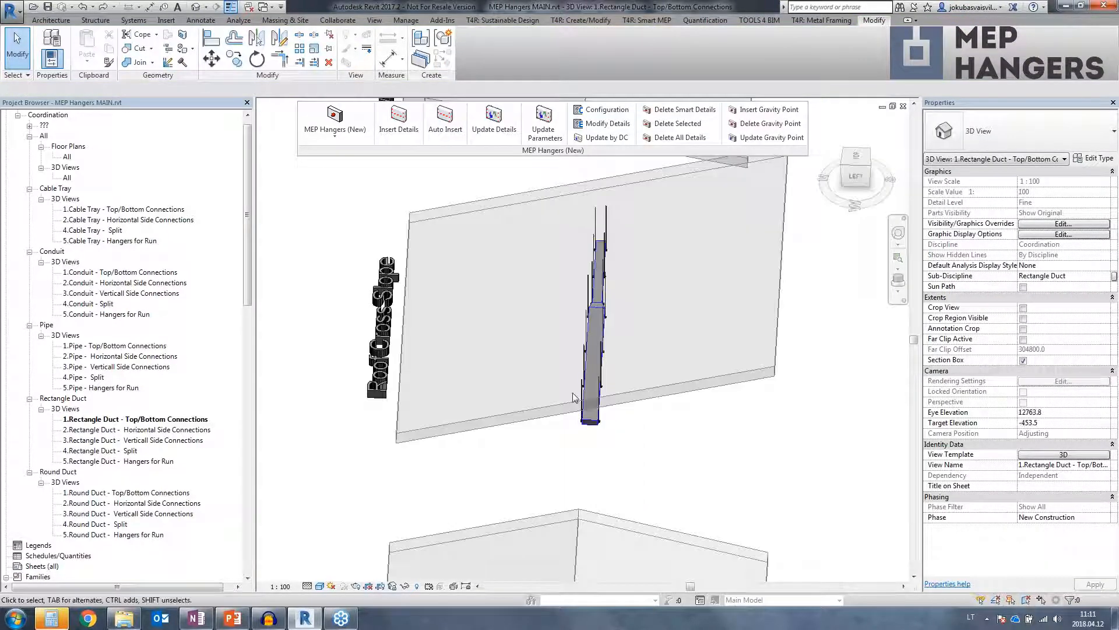
# - Select the rectangular duct of the Several Categories sample and examine the roof and floor above it
pyautogui.keyDown('shift'); pyautogui.moveTo(723, 394); pyautogui.dragTo(575, 385, button='middle'); pyautogui.keyUp('shift')
pyautogui.scroll(-2, 697, 326)
pyautogui.moveTo(727, 318); pyautogui.dragTo(627, 436, button='middle')
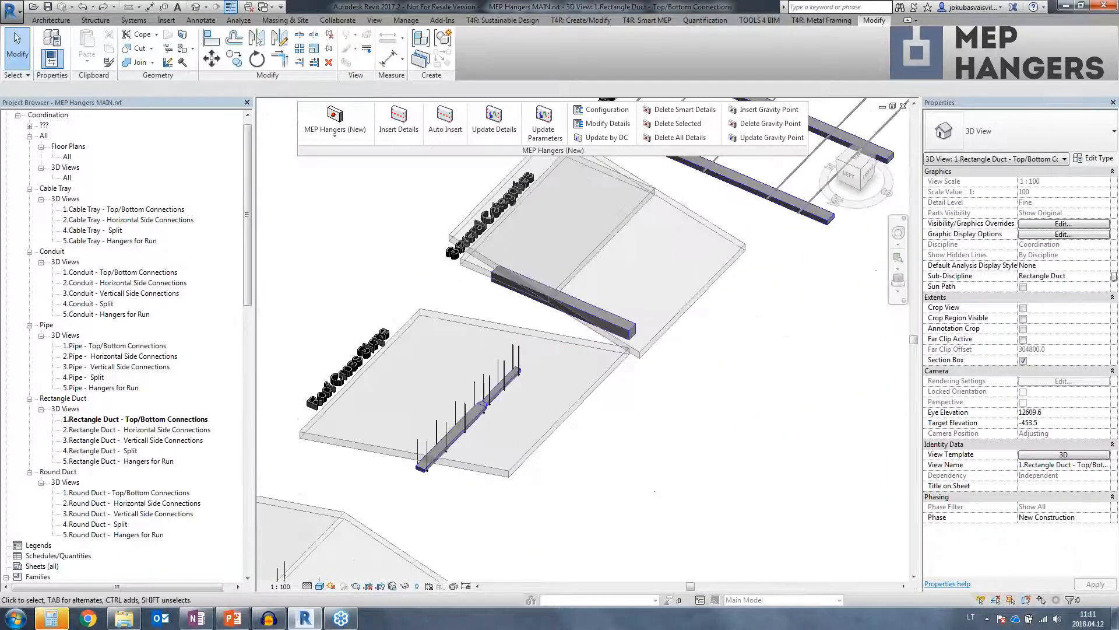
pyautogui.click(522, 292)
pyautogui.keyDown('shift'); pyautogui.moveTo(523, 292); pyautogui.dragTo(892, 356, button='middle'); pyautogui.keyUp('shift')
pyautogui.scroll(3, 545, 300)
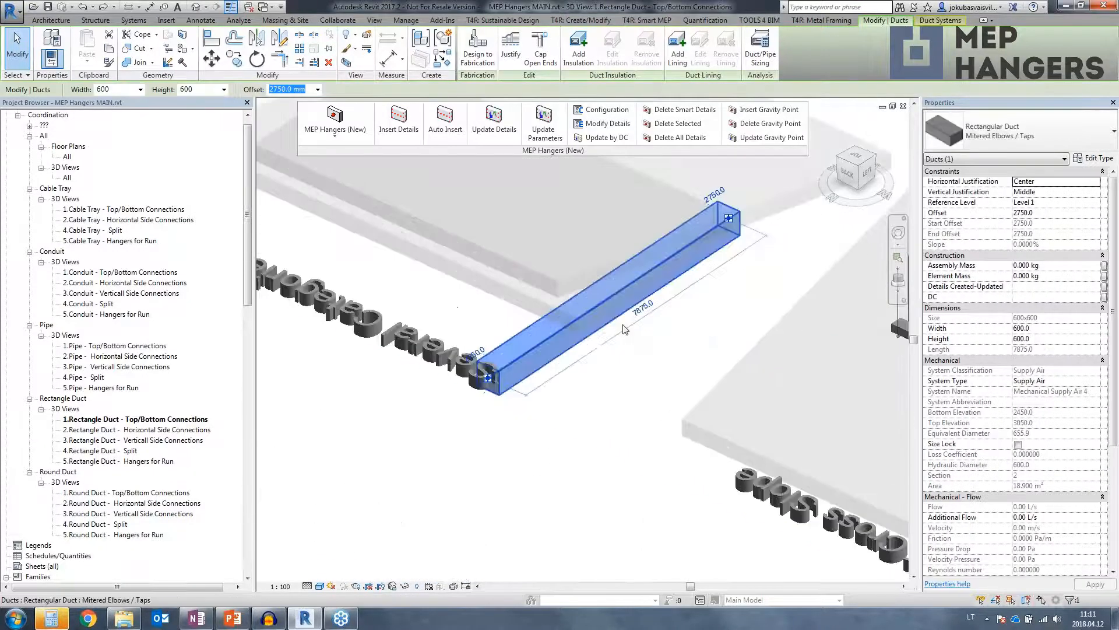
pyautogui.moveTo(727, 291); pyautogui.dragTo(638, 373, button='middle')
pyautogui.keyDown('shift'); pyautogui.moveTo(611, 410); pyautogui.dragTo(641, 371, button='middle'); pyautogui.keyUp('shift')
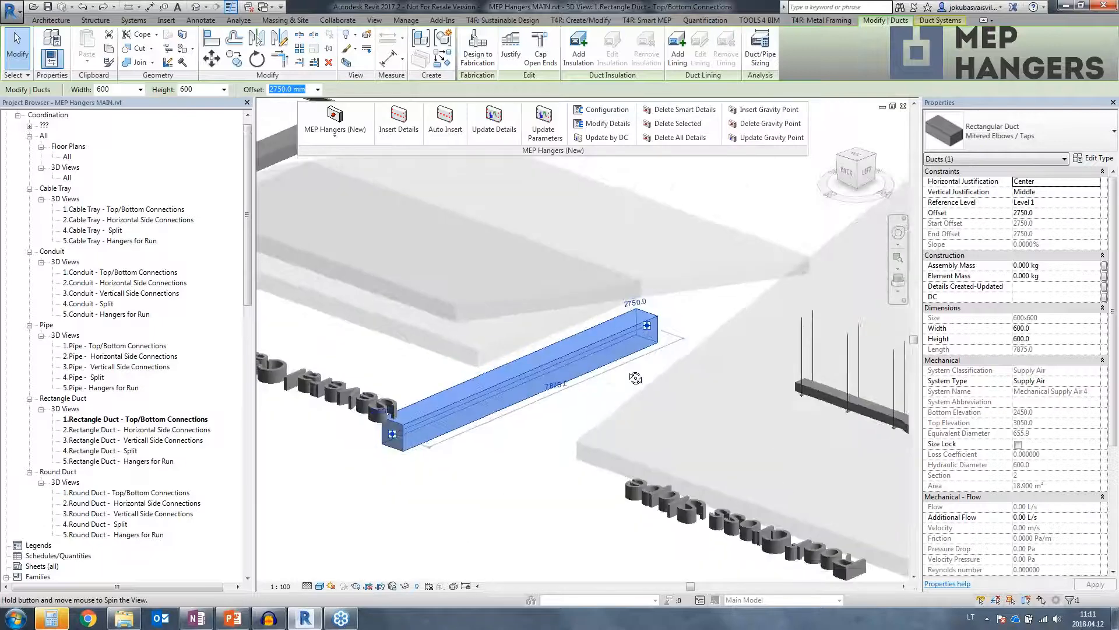
pyautogui.scroll(-3, 513, 415)
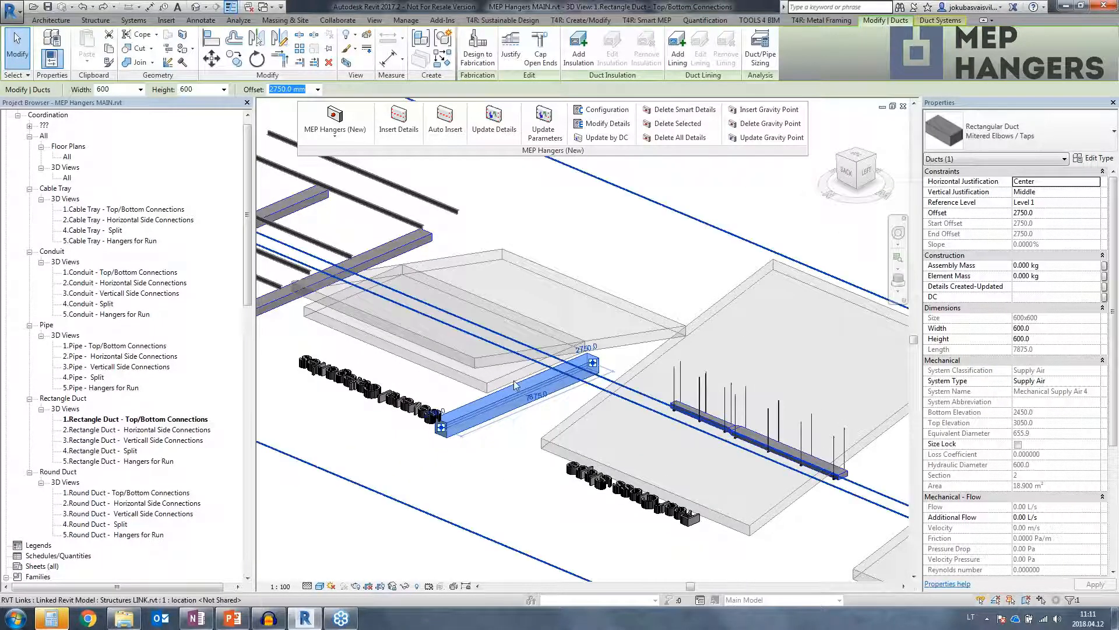
pyautogui.keyDown('shift'); pyautogui.moveTo(642, 345); pyautogui.dragTo(438, 365, button='middle'); pyautogui.keyUp('shift')
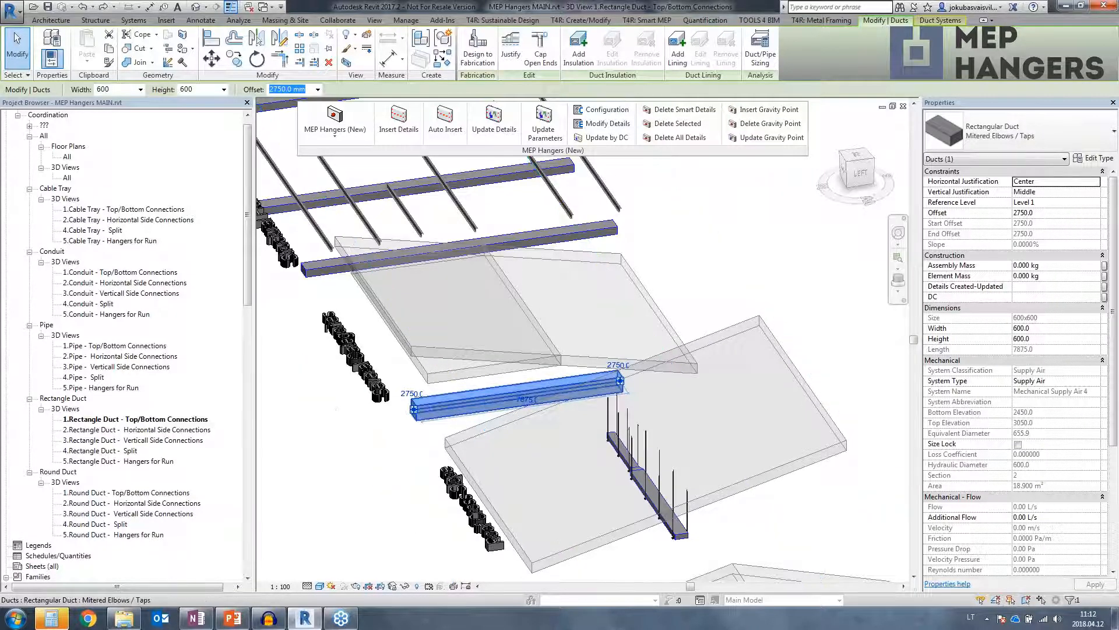
pyautogui.keyDown('shift'); pyautogui.moveTo(575, 376); pyautogui.dragTo(449, 373, button='middle'); pyautogui.keyUp('shift')
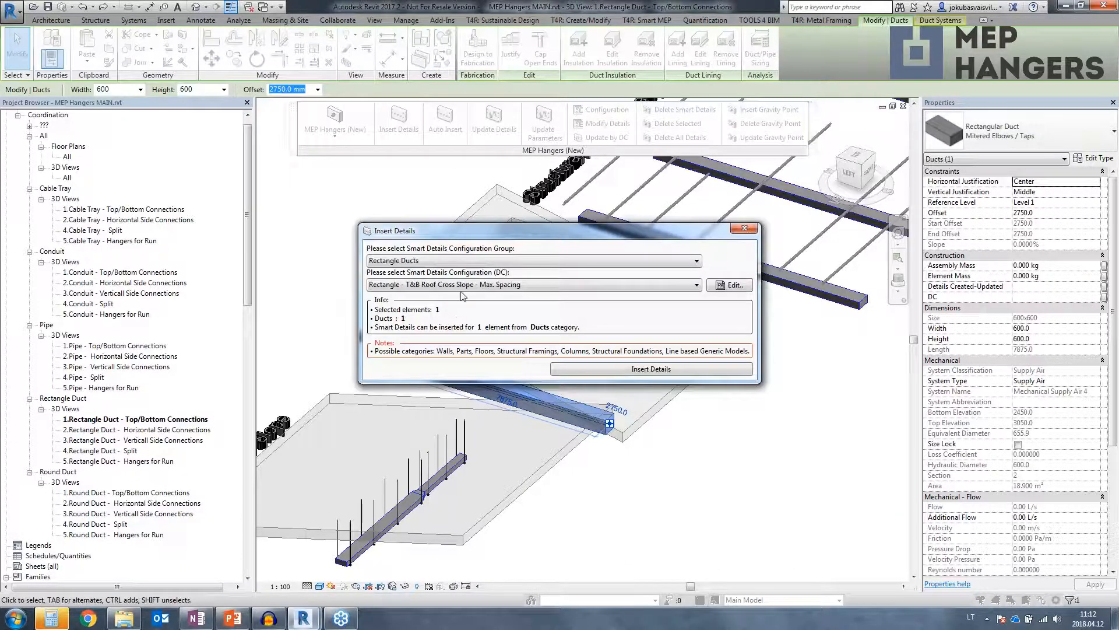
# - Open the Rectangle - T&B Roof & Floor - Max. Spacing configuration in the Rectangle Ducts group and show its Point Based on Top/Bottom Faces settings
pyautogui.click(486, 285)
pyautogui.click(477, 393)
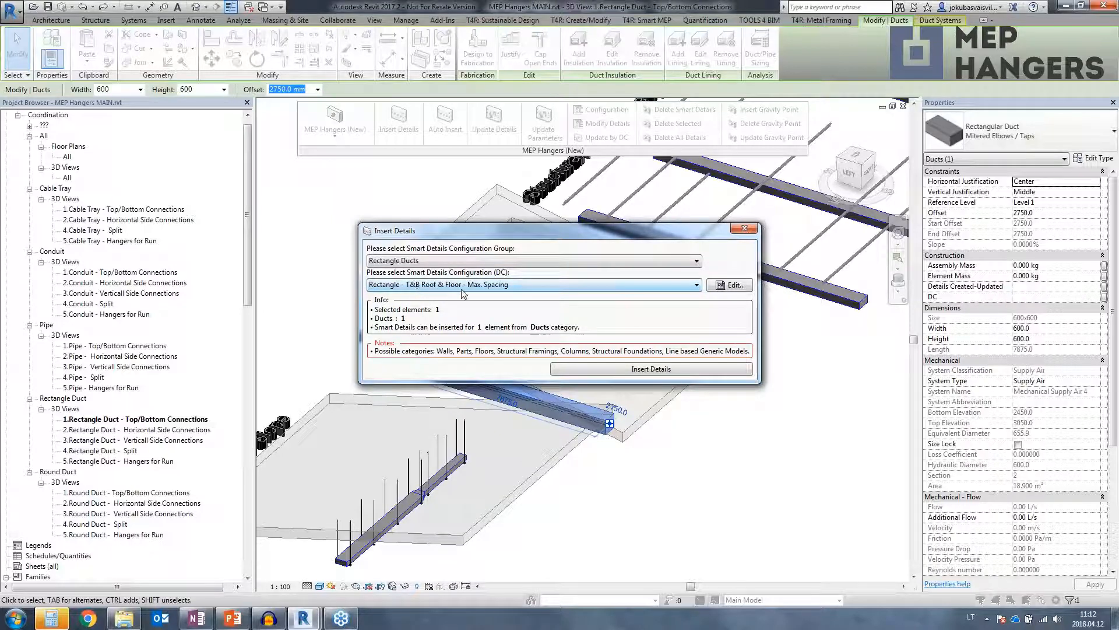
pyautogui.click(726, 289)
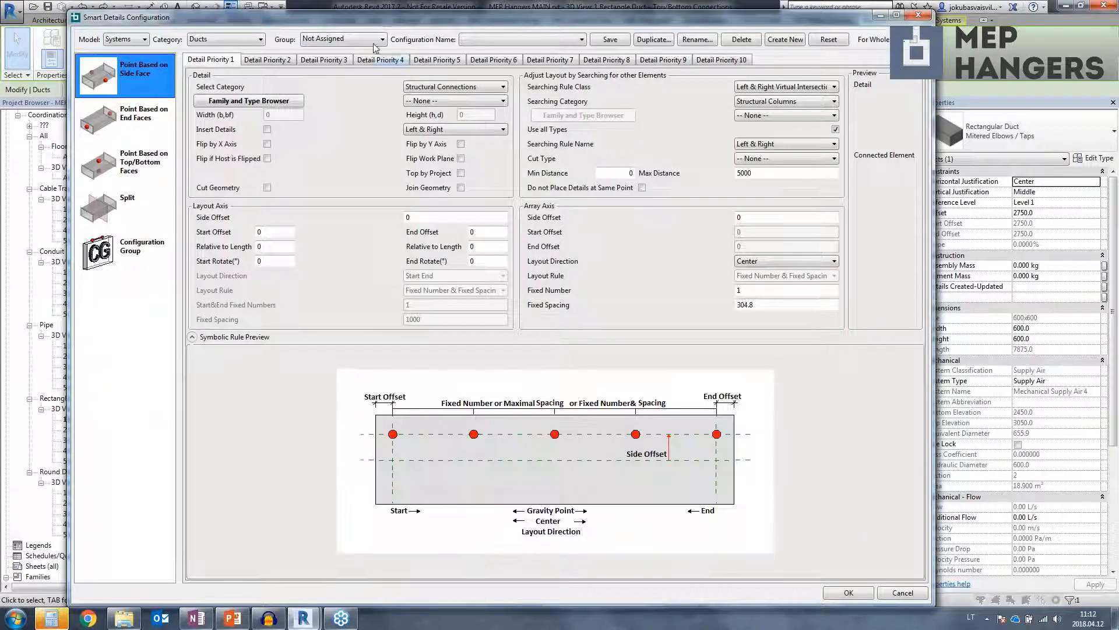
pyautogui.click(367, 39)
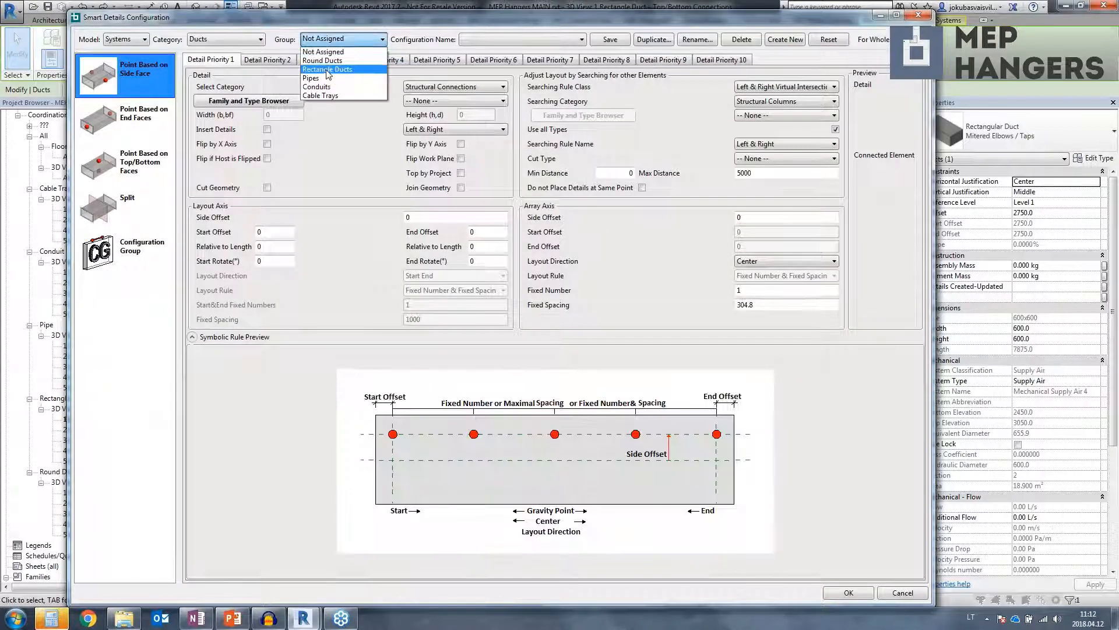
pyautogui.click(157, 143)
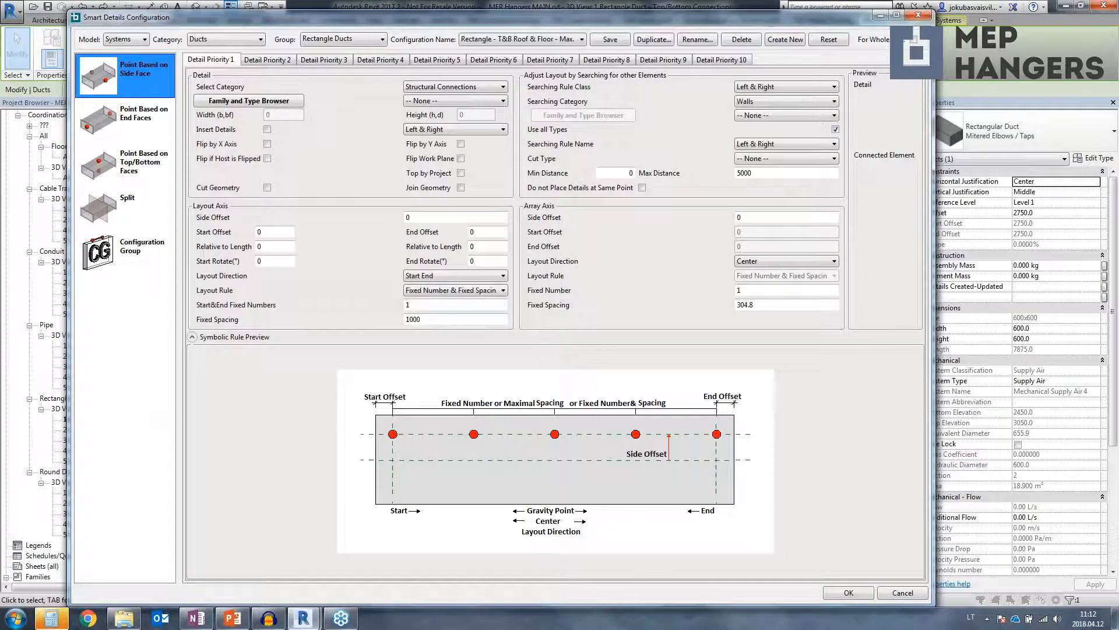
pyautogui.click(155, 150)
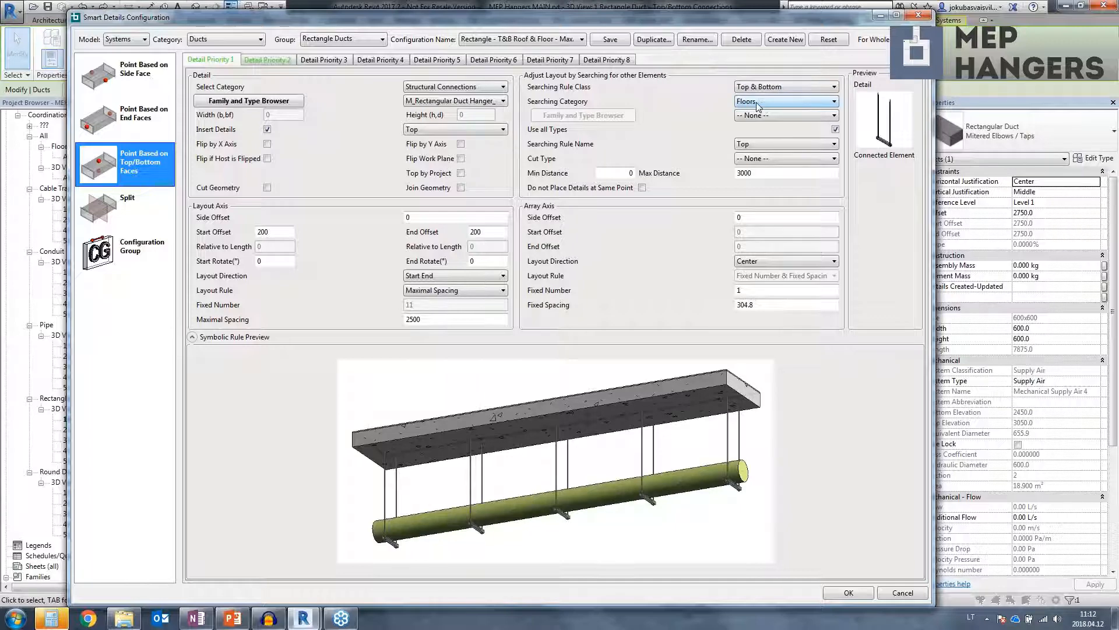
# - Compare the Detail Priority 1 and Detail Priority 2 settings, including their searching categories and the Do not Place Details at Same Point option
pyautogui.click(264, 60)
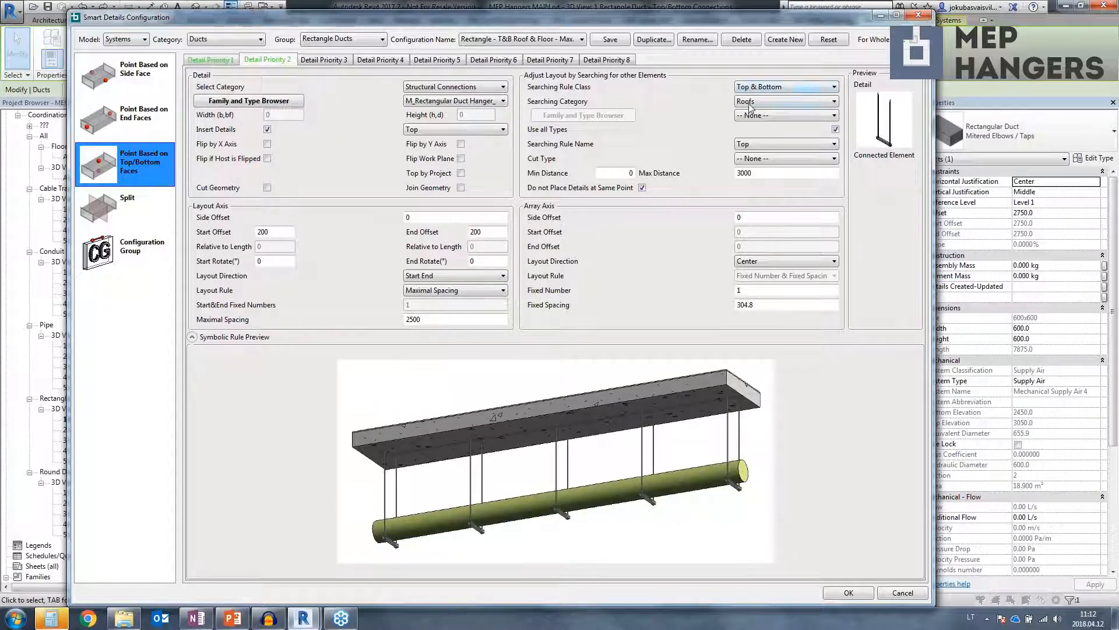
pyautogui.click(210, 60)
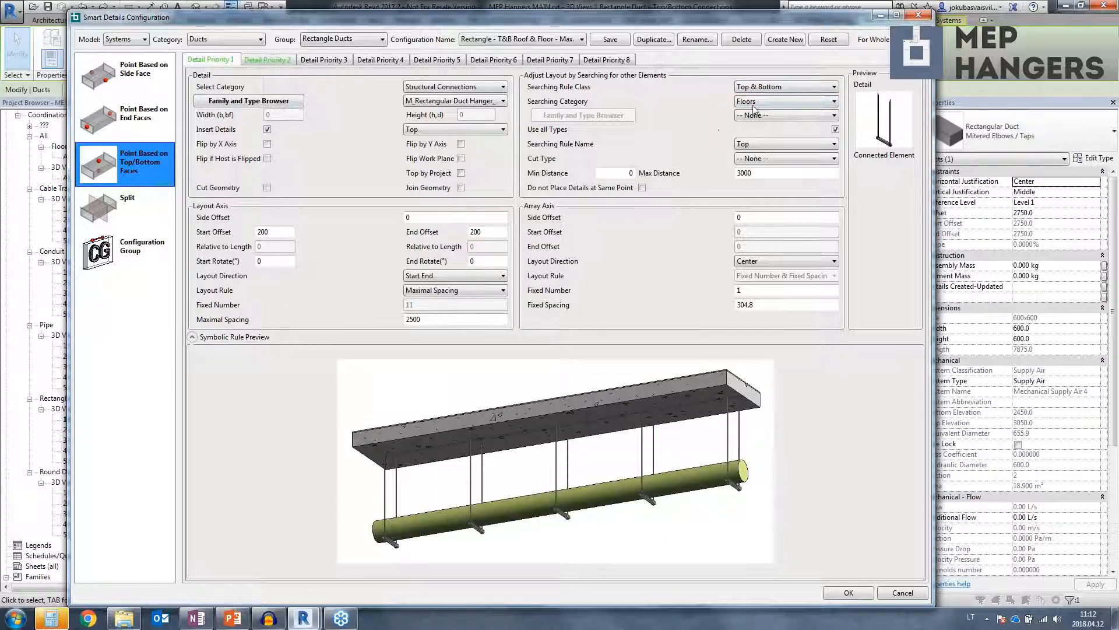
pyautogui.click(275, 60)
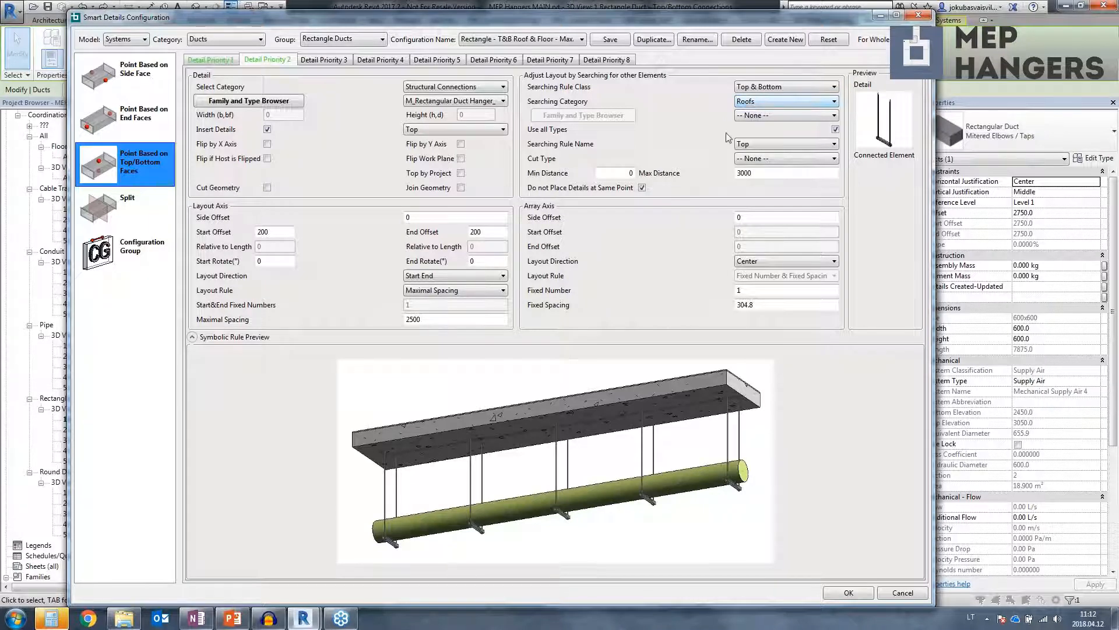
pyautogui.click(222, 60)
pyautogui.click(257, 60)
pyautogui.click(226, 60)
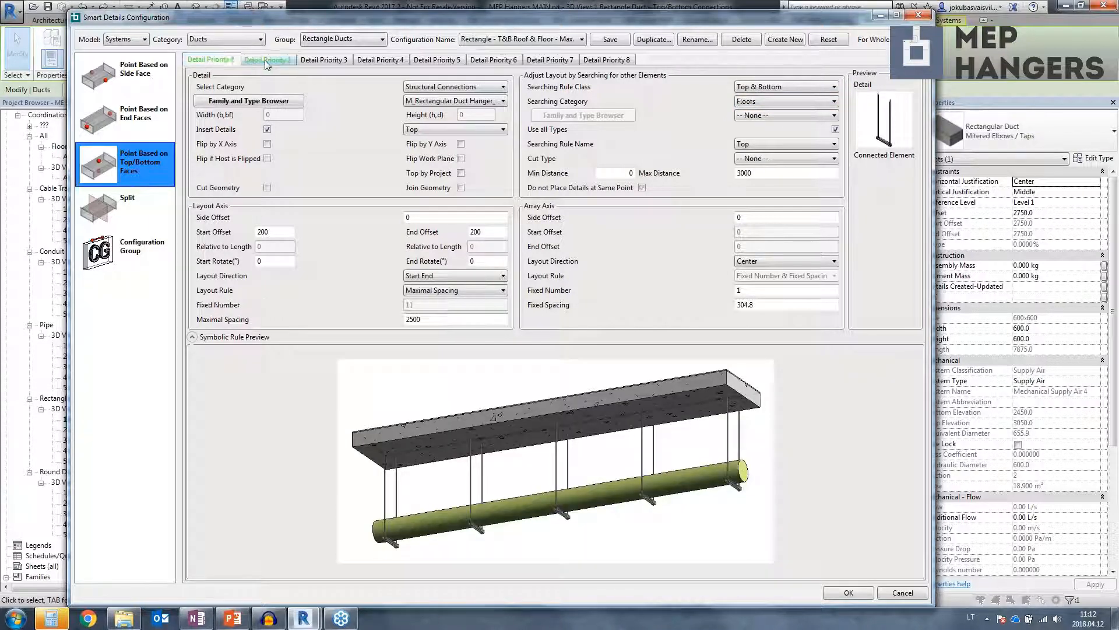
pyautogui.click(264, 60)
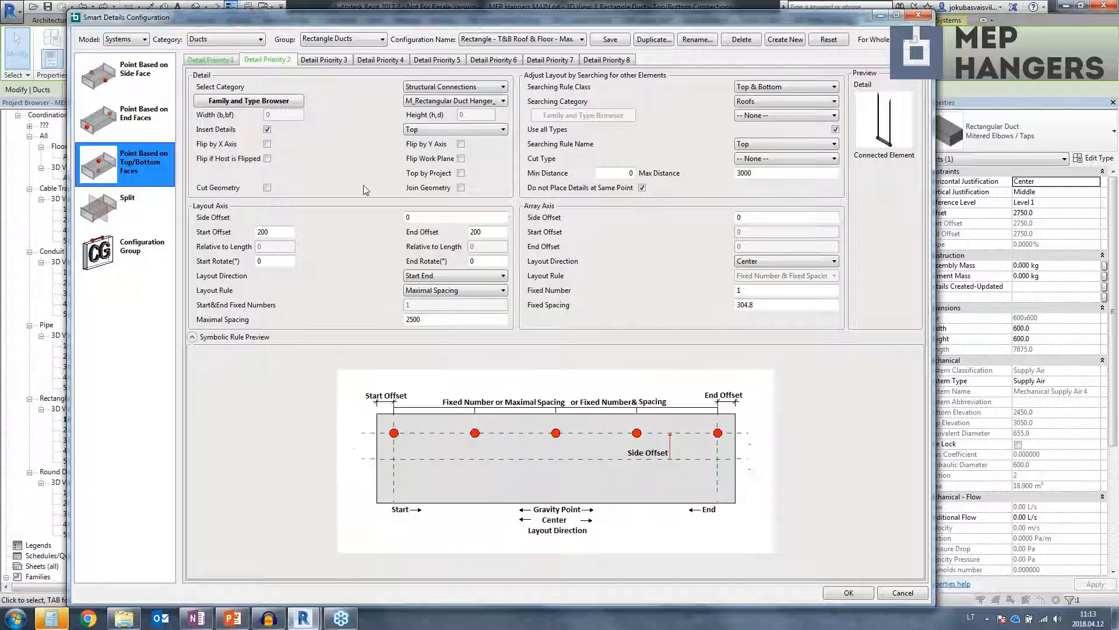
# - Accept the roof and floor configuration and insert the hangers on the Several Categories duct
pyautogui.click(849, 593)
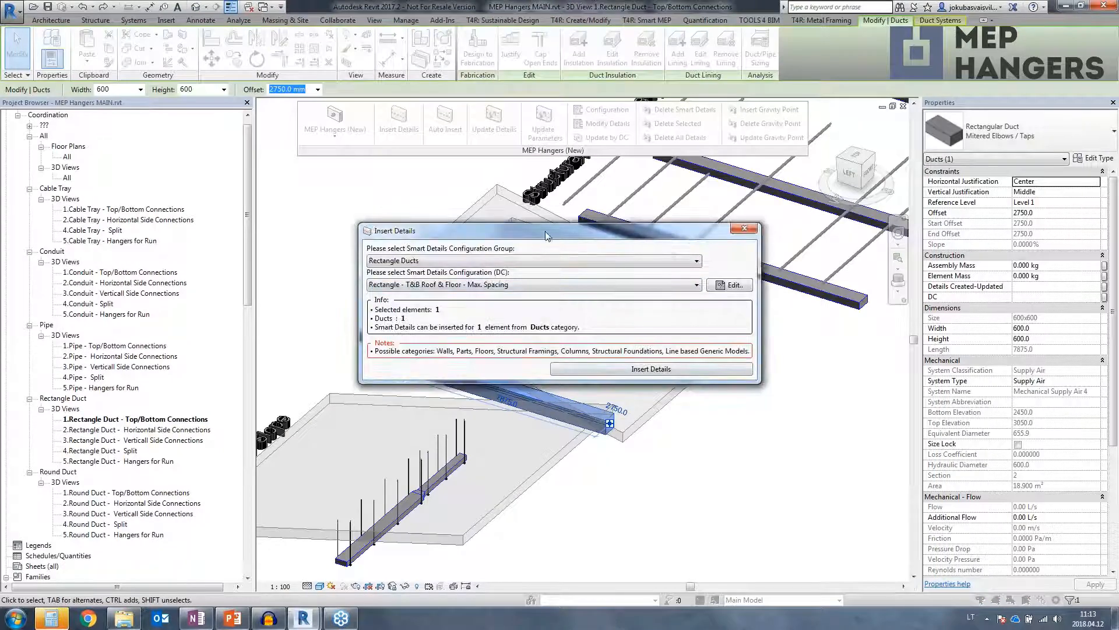
pyautogui.click(637, 299)
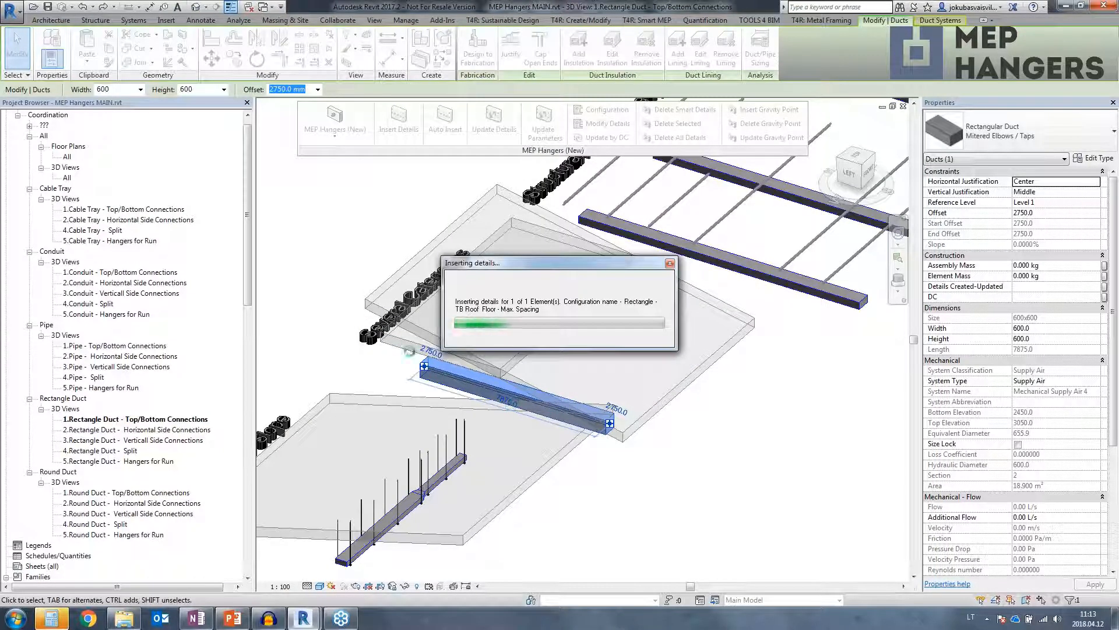
# - Examine the hangers on the Several Categories duct, selecting the duct together with its hangers and viewing them side-on
pyautogui.keyDown('shift'); pyautogui.moveTo(455, 377); pyautogui.dragTo(679, 299, button='middle'); pyautogui.keyUp('shift')
pyautogui.scroll(3, 443, 389)
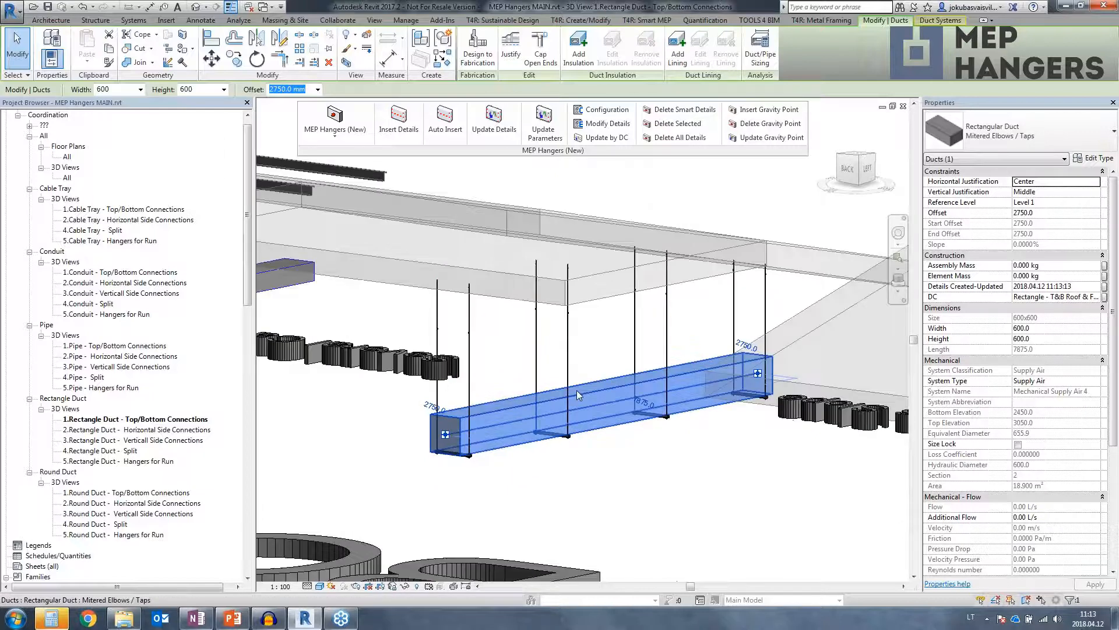
pyautogui.scroll(-2, 576, 390)
pyautogui.keyDown('shift'); pyautogui.moveTo(576, 390); pyautogui.dragTo(705, 547, button='middle'); pyautogui.keyUp('shift')
pyautogui.moveTo(488, 184); pyautogui.dragTo(694, 556)
pyautogui.keyDown('shift'); pyautogui.moveTo(612, 446); pyautogui.dragTo(434, 288, button='middle'); pyautogui.keyUp('shift')
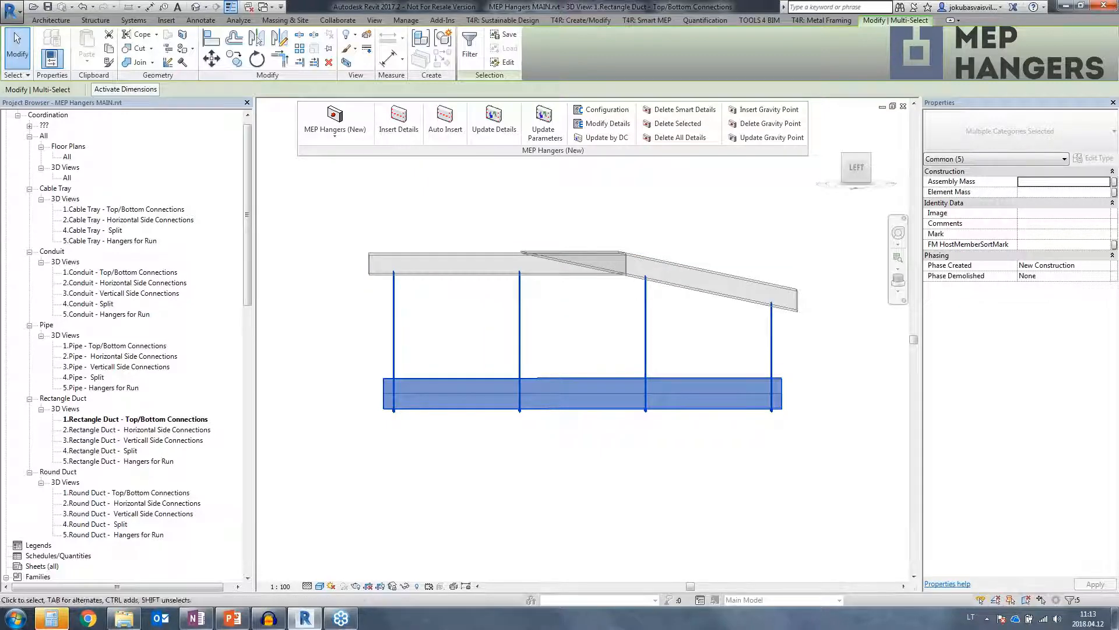
# - Inspect the endmost hanger on the Several Categories duct and how the hanger rods meet the floor and sloped roof
pyautogui.moveTo(820, 346); pyautogui.dragTo(368, 349)
pyautogui.click(441, 348)
pyautogui.click(394, 340)
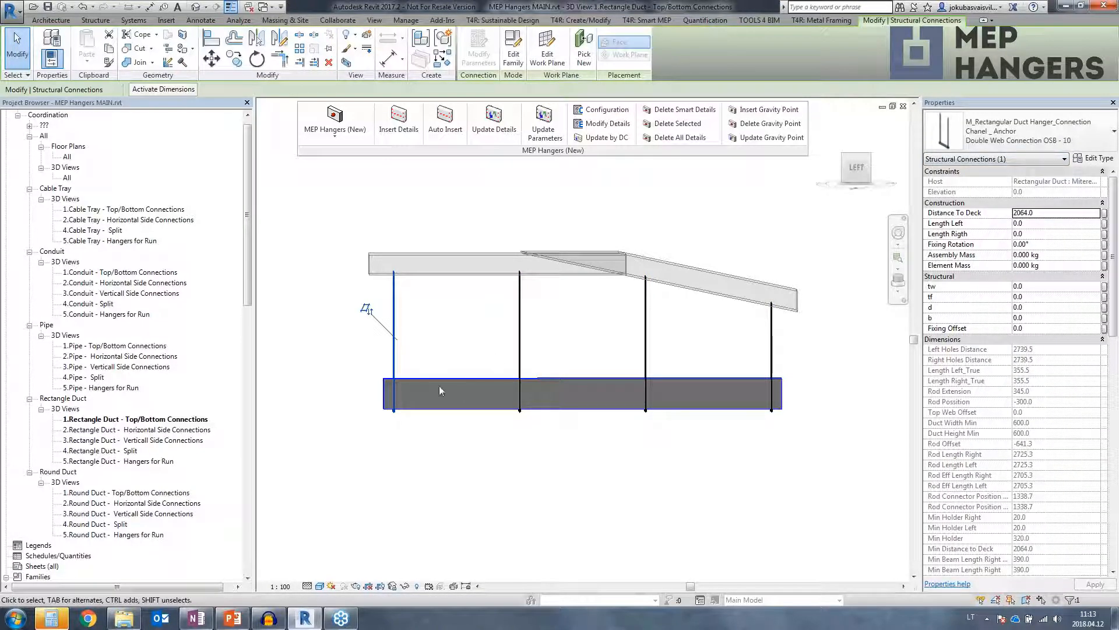
pyautogui.keyDown('shift'); pyautogui.moveTo(494, 412); pyautogui.dragTo(452, 260, button='middle'); pyautogui.keyUp('shift')
pyautogui.click(453, 260)
pyautogui.keyDown('shift'); pyautogui.moveTo(625, 347); pyautogui.dragTo(905, 229, button='middle'); pyautogui.keyUp('shift')
pyautogui.keyDown('shift'); pyautogui.moveTo(454, 311); pyautogui.dragTo(574, 419, button='middle'); pyautogui.keyUp('shift')
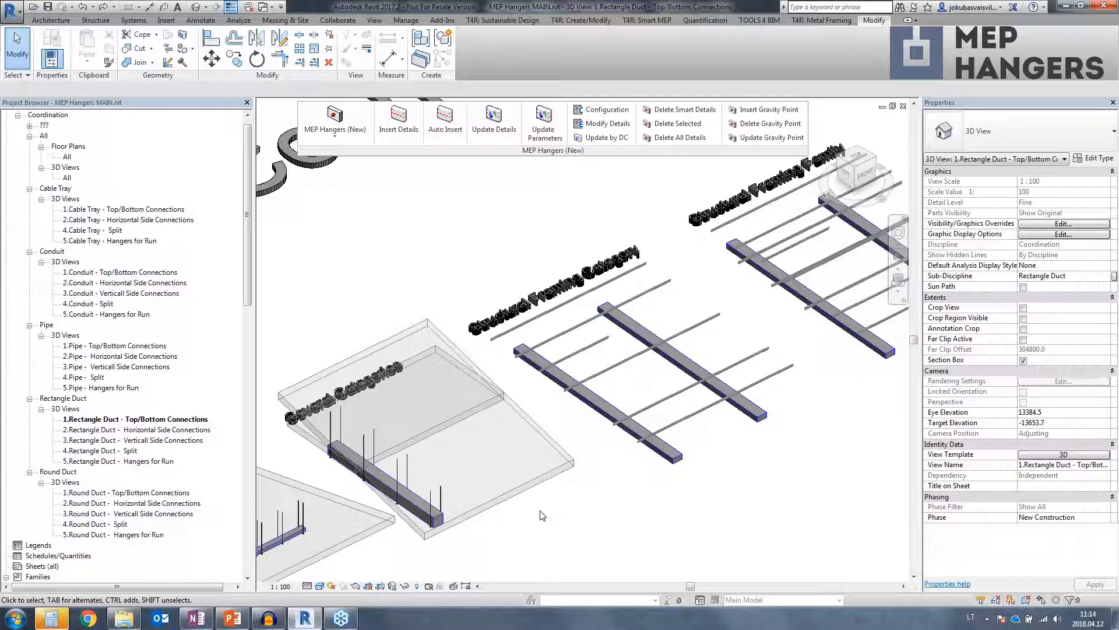
# - Inspect the linked structural model above the two Structural Framing Category ducts and the properties of its outermost joist
pyautogui.moveTo(606, 439); pyautogui.dragTo(500, 455, button='middle')
pyautogui.scroll(5, 432, 349)
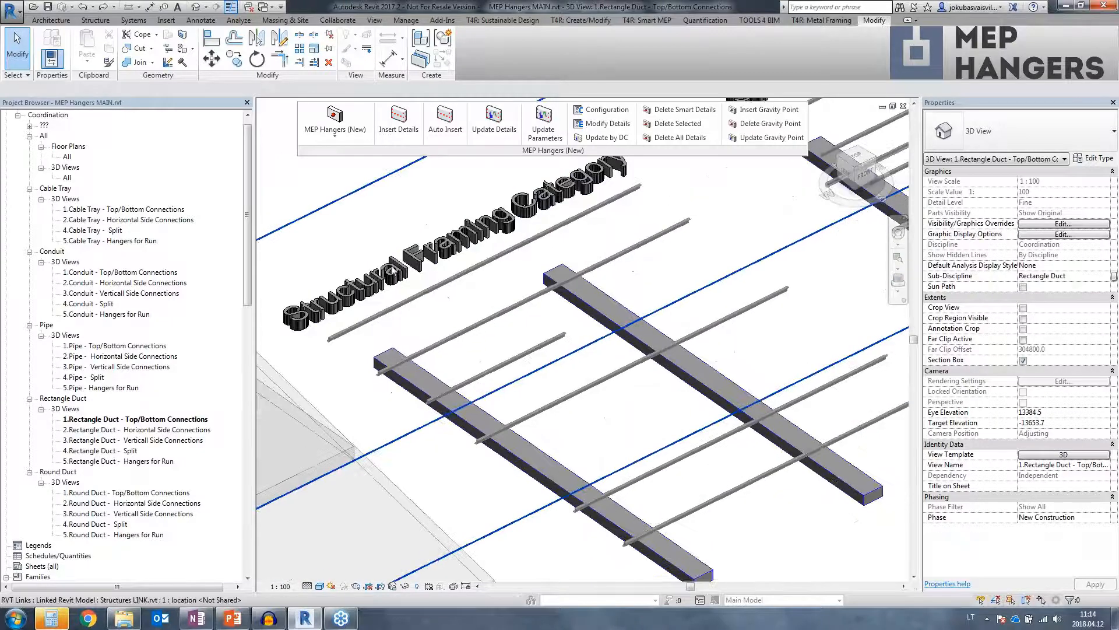
pyautogui.click(410, 306)
pyautogui.keyDown('shift'); pyautogui.moveTo(715, 476); pyautogui.dragTo(680, 482, button='middle'); pyautogui.keyUp('shift')
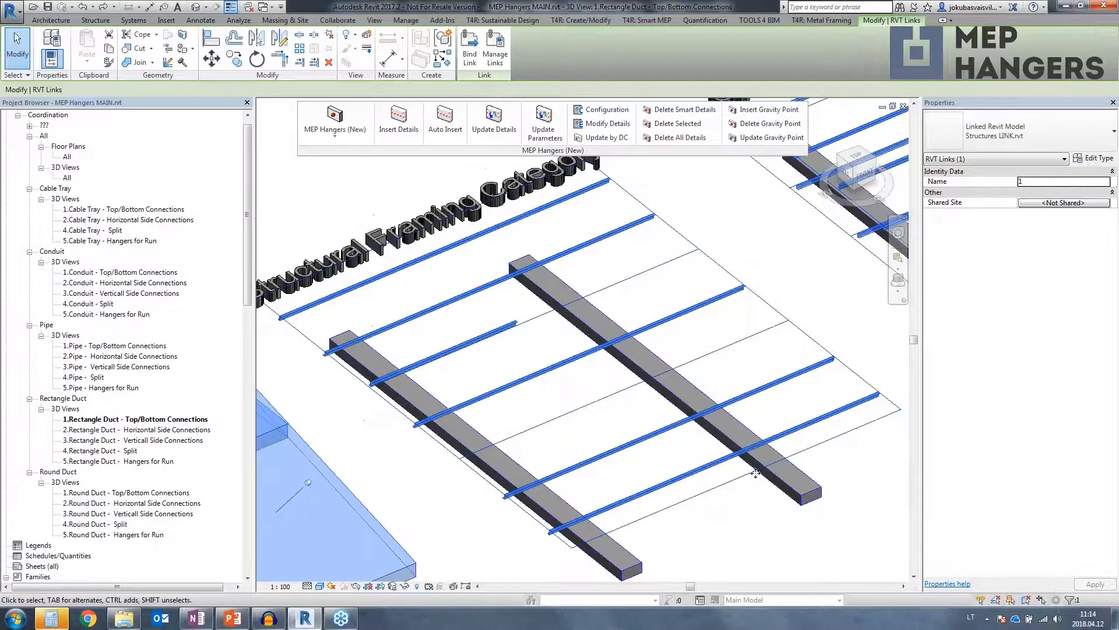
pyautogui.click(370, 375)
pyautogui.keyDown('ctrl'); pyautogui.click(542, 284); pyautogui.keyUp('ctrl')
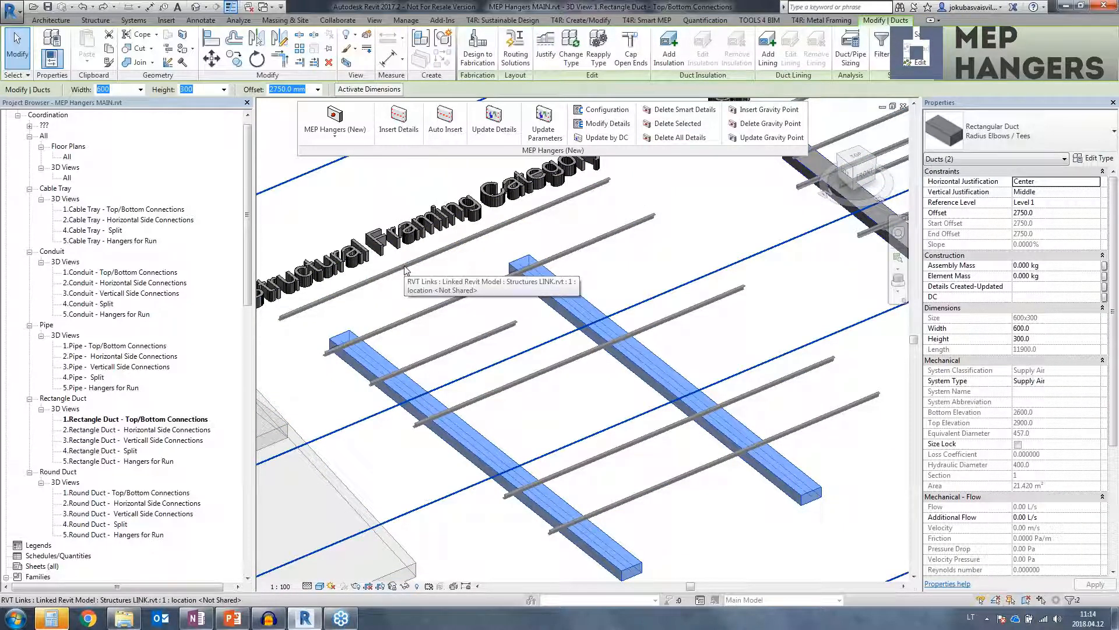
pyautogui.press('Tab')
pyautogui.click(406, 269)
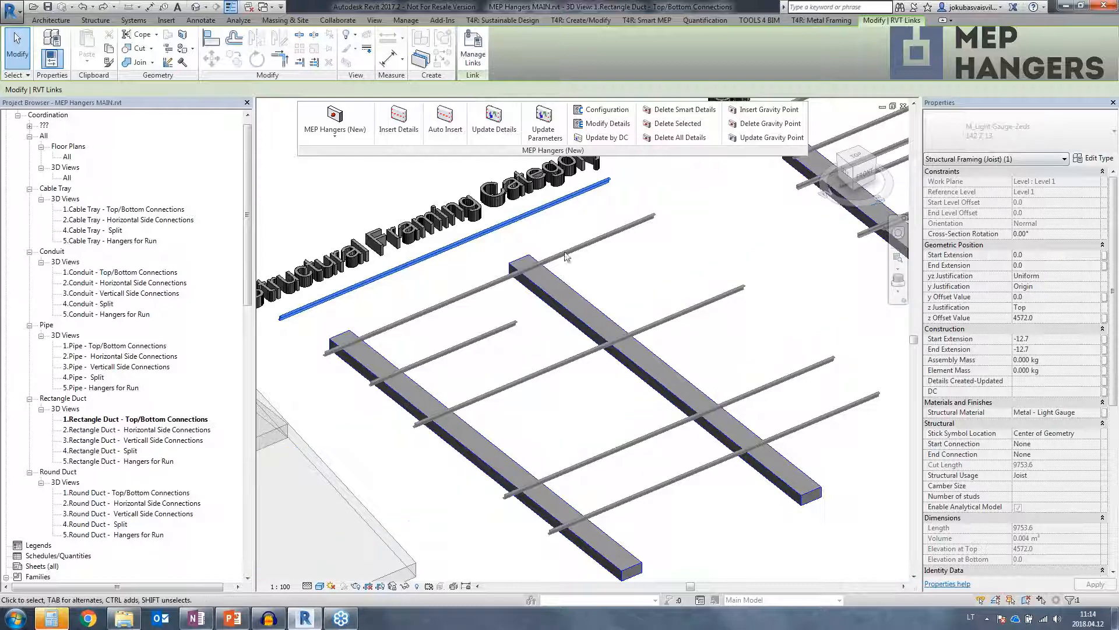
# - Select both Structural Framing Category ducts and choose the Rectangle - T&B - Linked Structural Framing Category configuration for inserting details
pyautogui.click(378, 360)
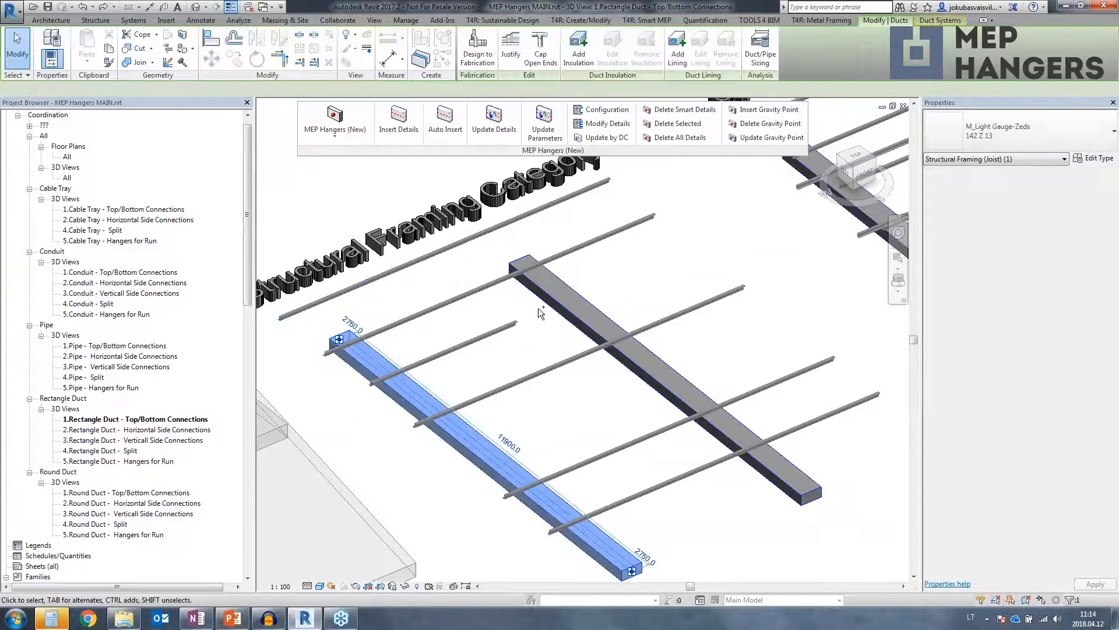
pyautogui.keyDown('ctrl'); pyautogui.click(583, 315); pyautogui.keyUp('ctrl')
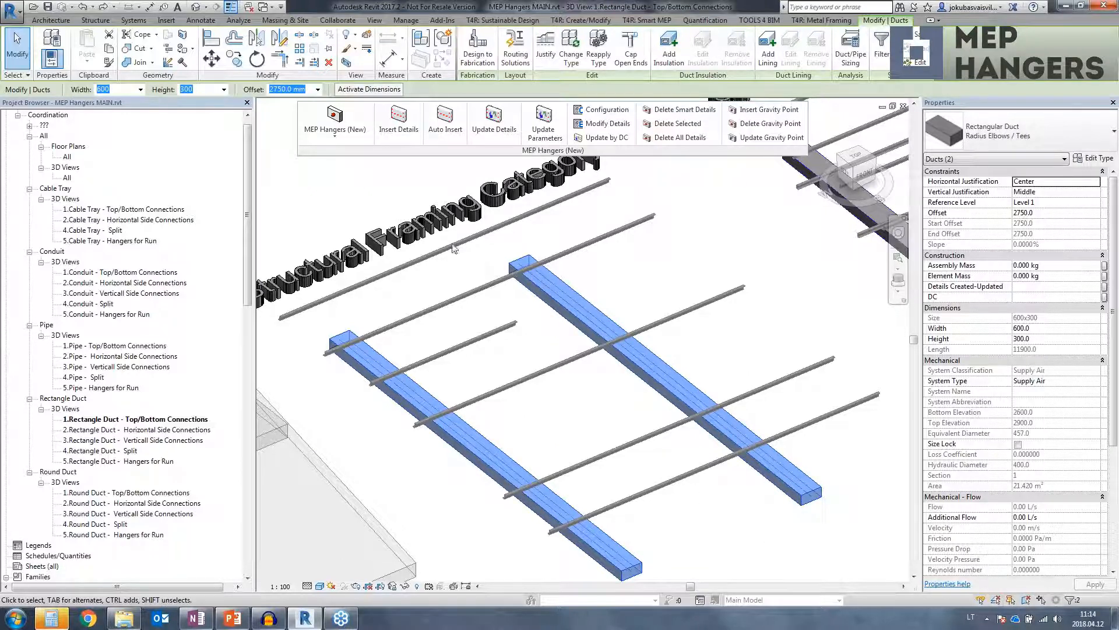
pyautogui.click(399, 122)
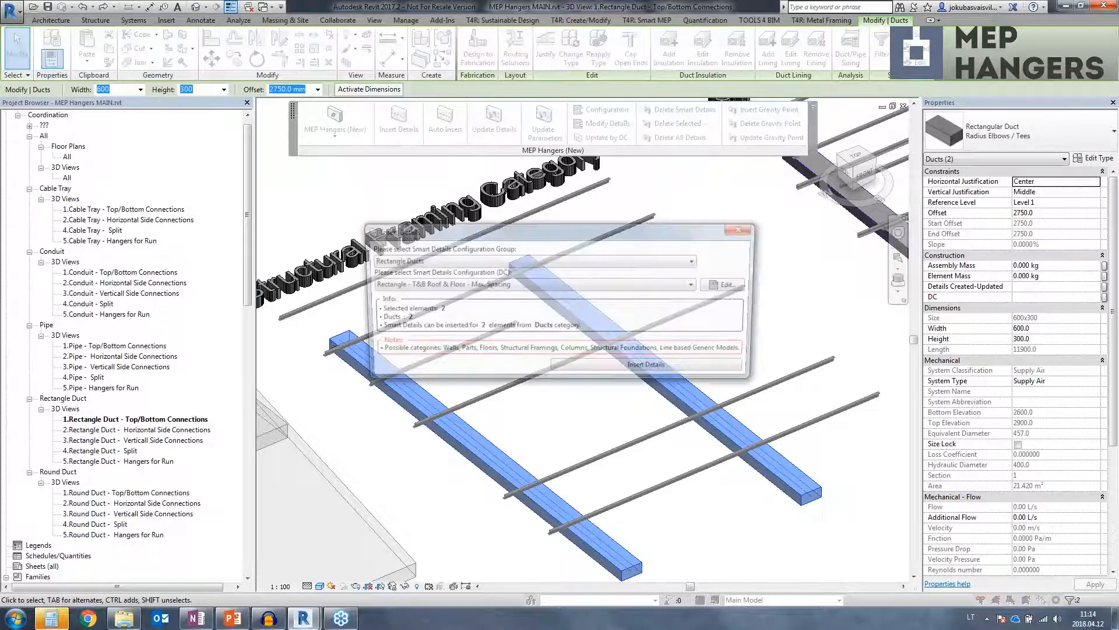
pyautogui.click(460, 285)
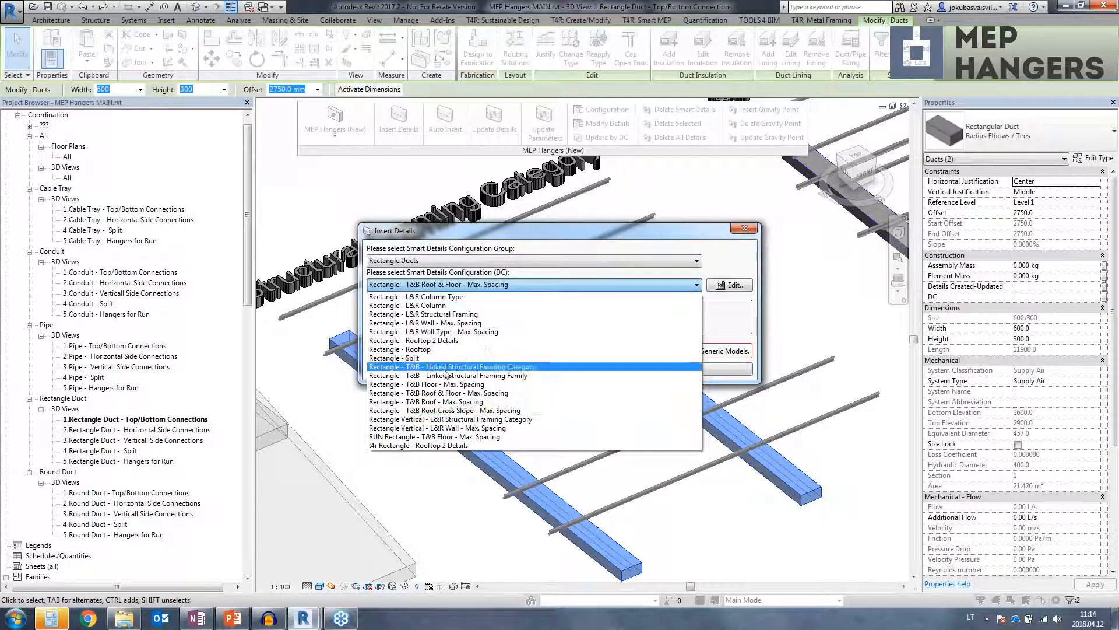
pyautogui.click(481, 367)
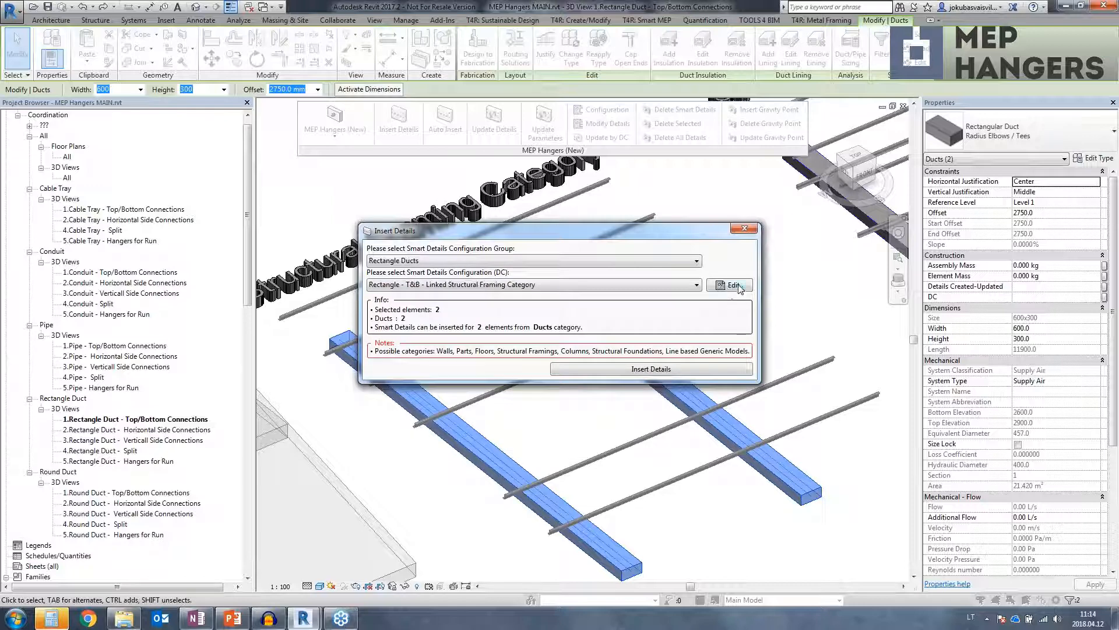
# - Open the configuration in the Rectangle Ducts group and review its Point Based on Top/Bottom Faces searching category and maximum distance
pyautogui.click(736, 285)
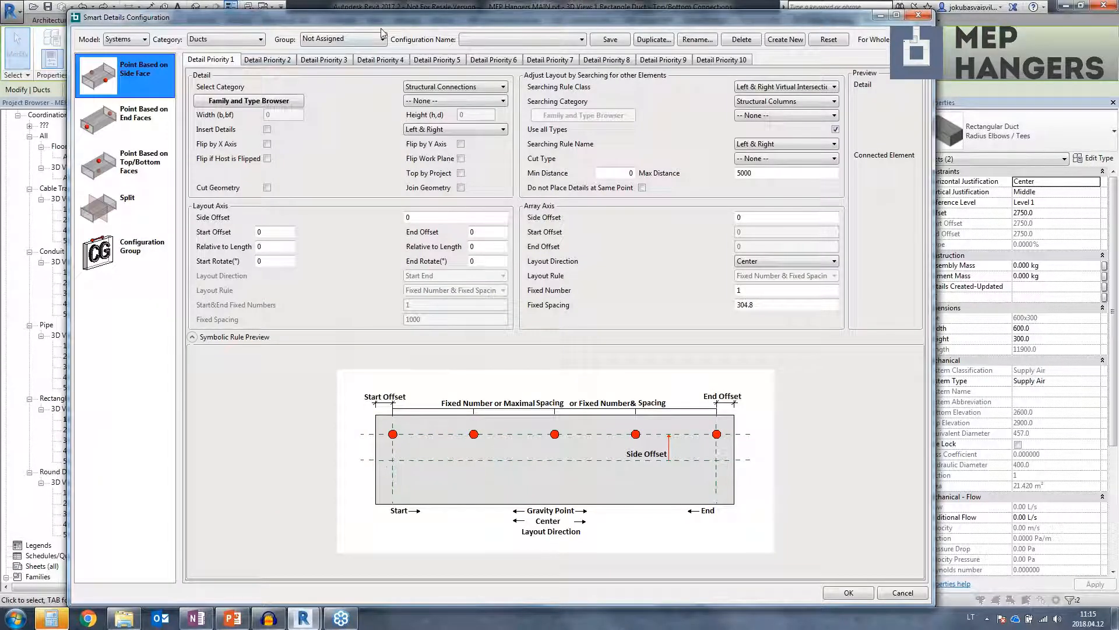
pyautogui.click(382, 38)
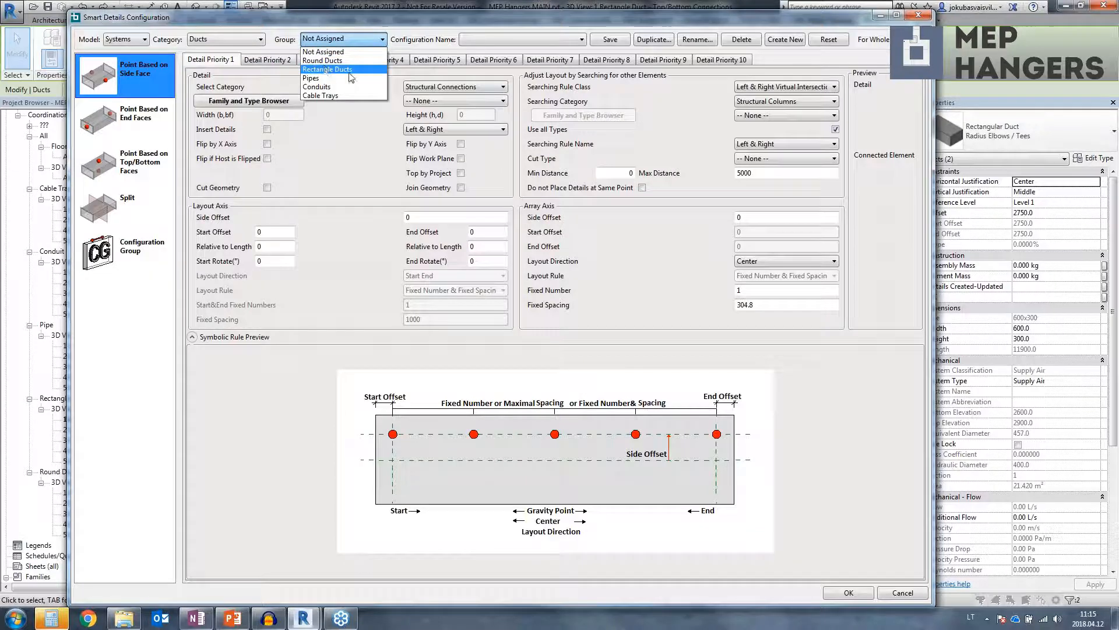
pyautogui.click(350, 71)
pyautogui.click(137, 169)
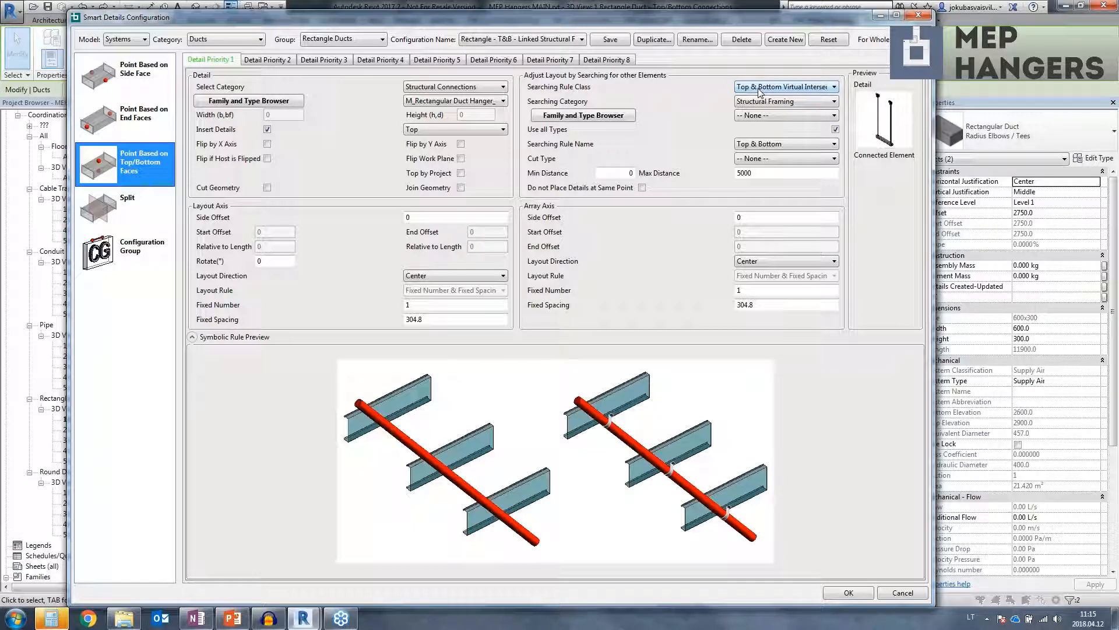
pyautogui.click(787, 102)
pyautogui.click(786, 105)
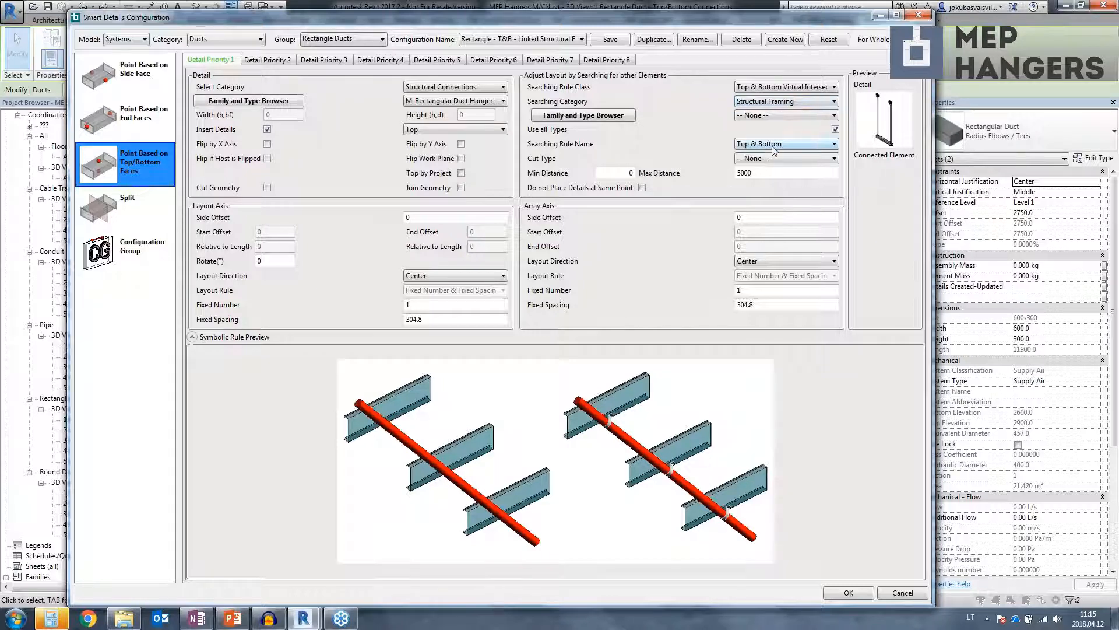
pyautogui.moveTo(754, 173); pyautogui.dragTo(732, 175)
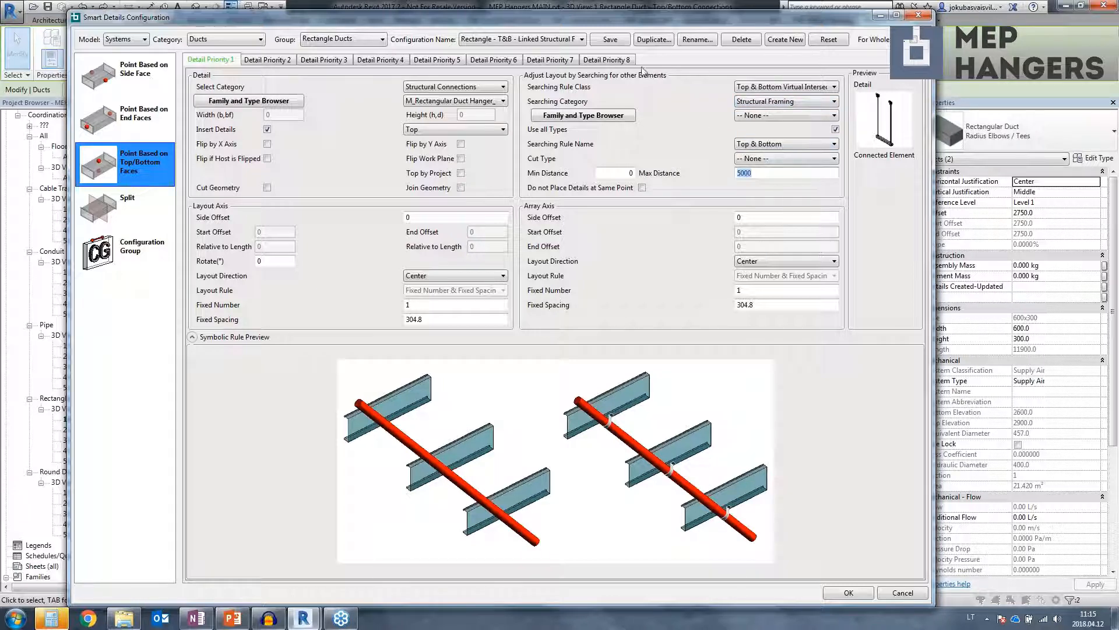
# - Accept the linked structural framing configuration and insert the hangers on both ducts
pyautogui.click(848, 592)
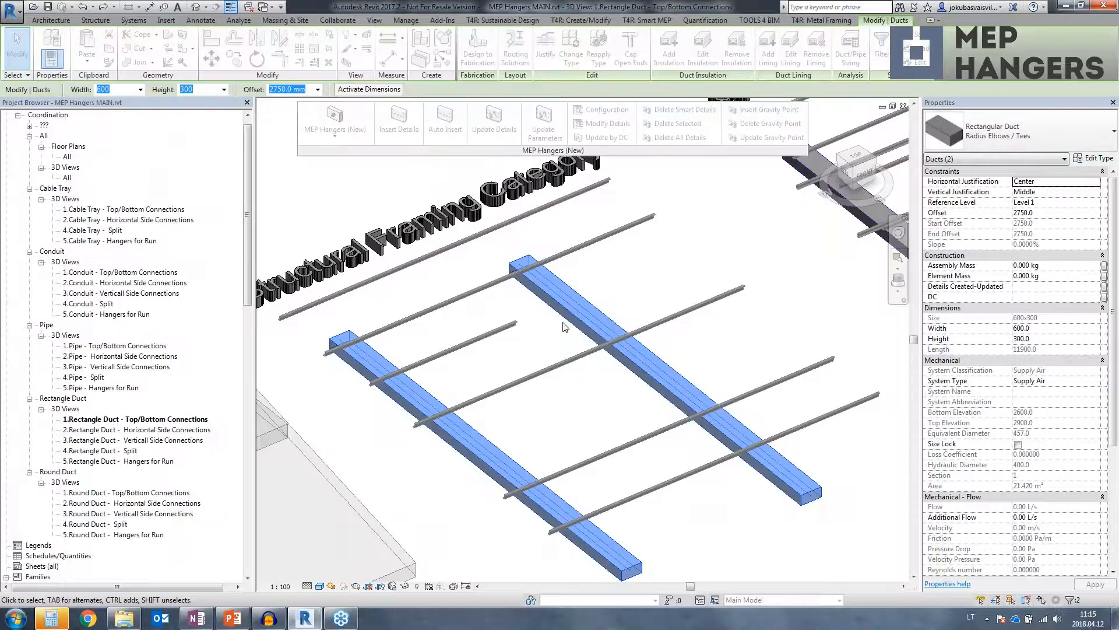
pyautogui.click(645, 372)
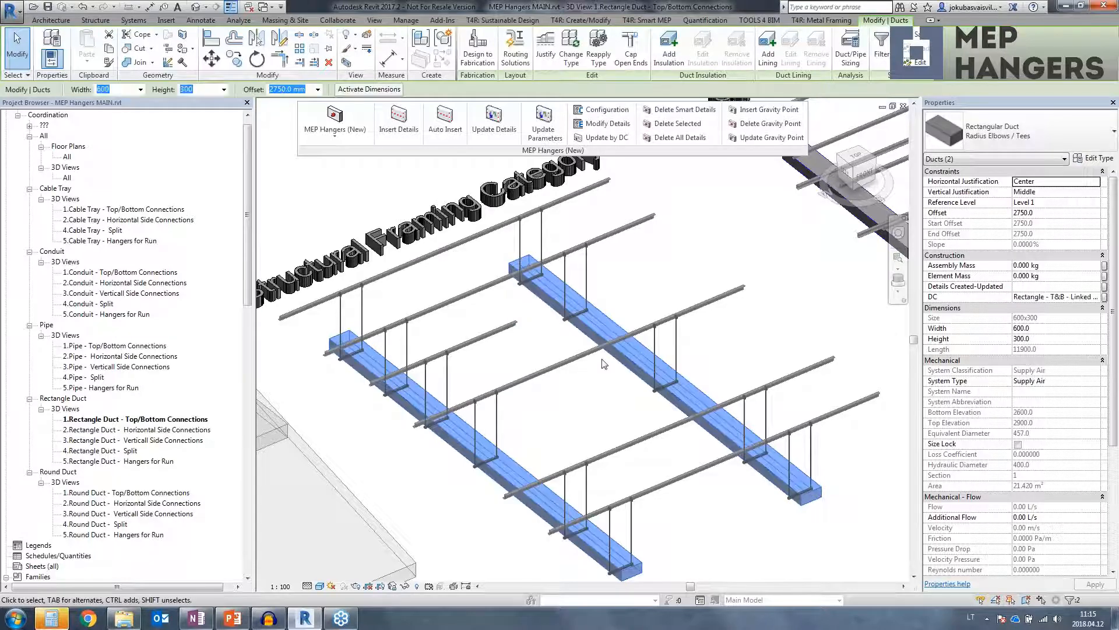
pyautogui.scroll(5, 358, 298)
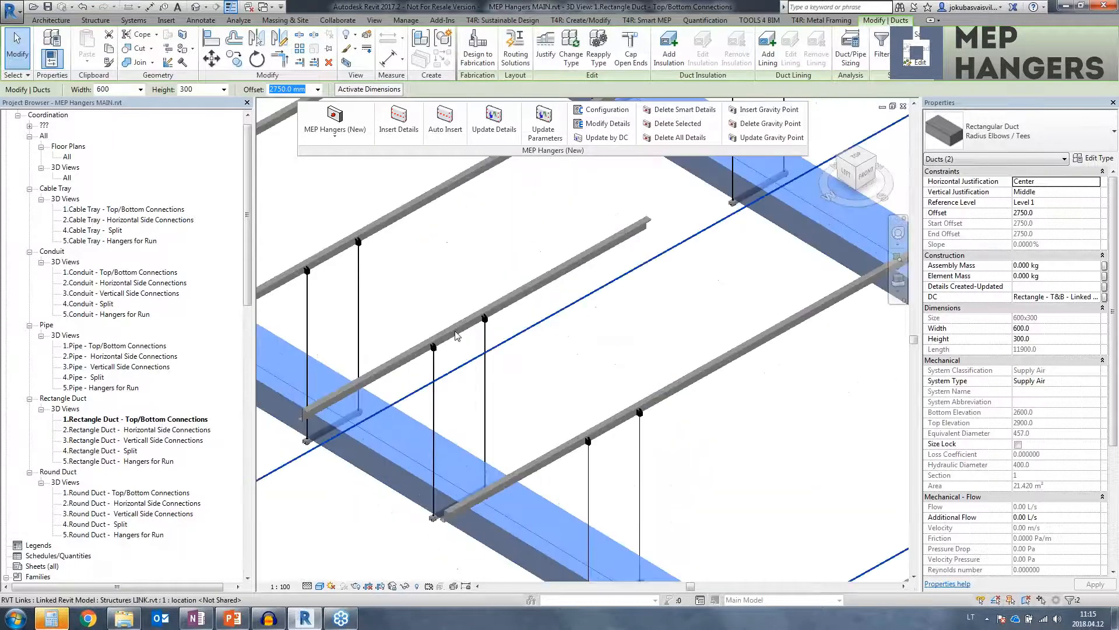
pyautogui.moveTo(347, 242); pyautogui.dragTo(512, 335, button='middle')
pyautogui.moveTo(728, 453); pyautogui.dragTo(669, 397, button='middle')
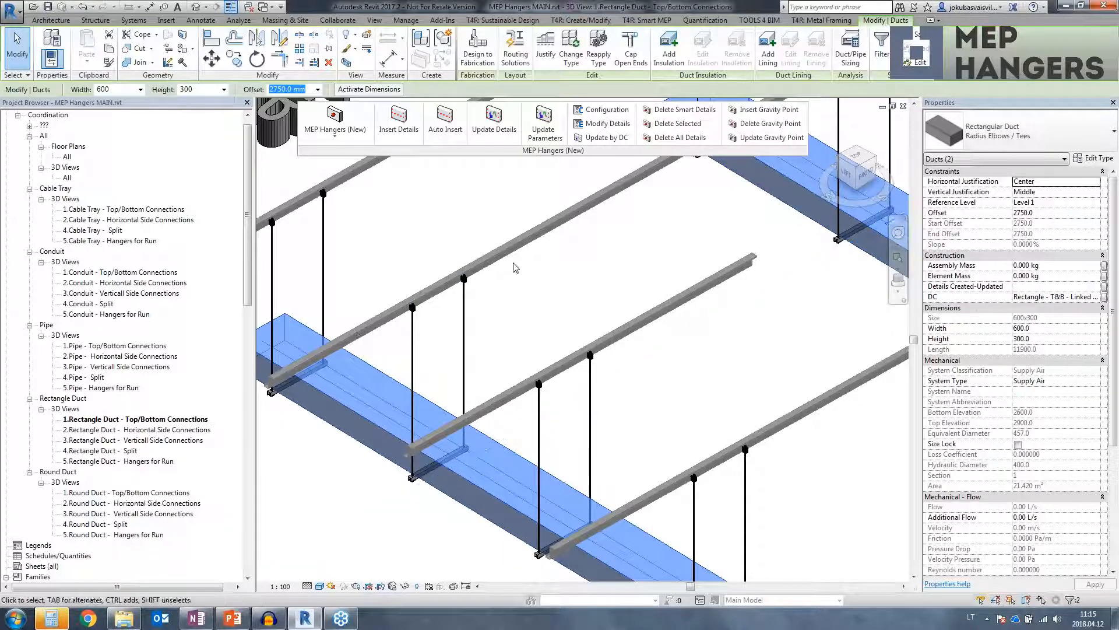
# - Select one inserted hanger on the nearer duct and inspect its Webfix connection to the joist up close
pyautogui.click(414, 331)
pyautogui.keyDown('shift'); pyautogui.moveTo(413, 331); pyautogui.dragTo(708, 391, button='middle'); pyautogui.keyUp('shift')
pyautogui.scroll(5, 418, 348)
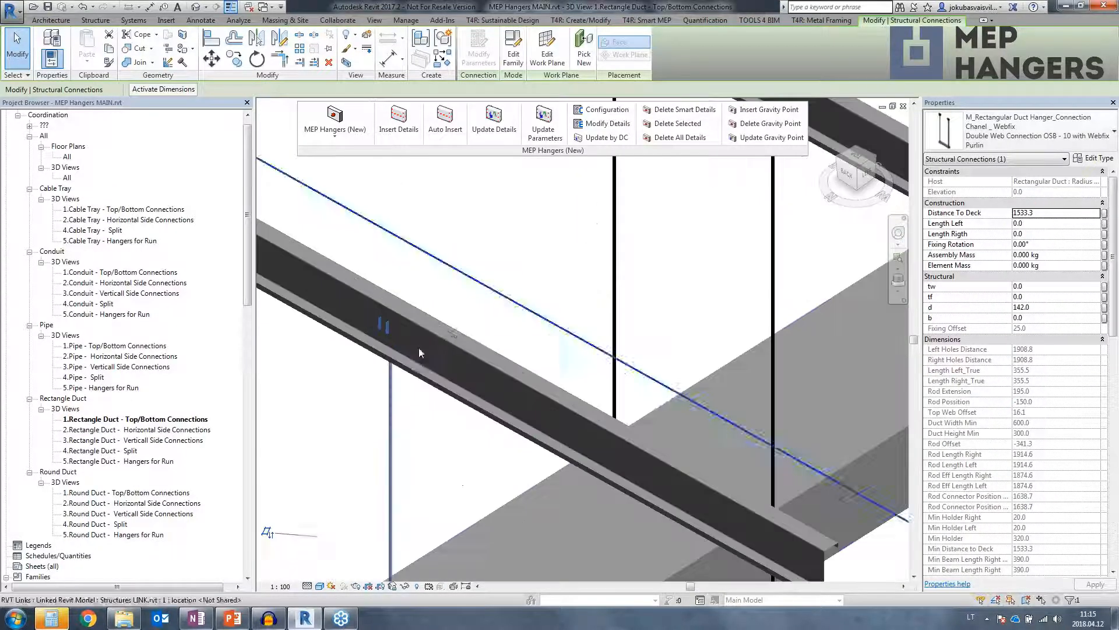
# - Browse the available hanger types for the selected hanger, including the rectangular duct and conduit hanger families
pyautogui.click(1030, 138)
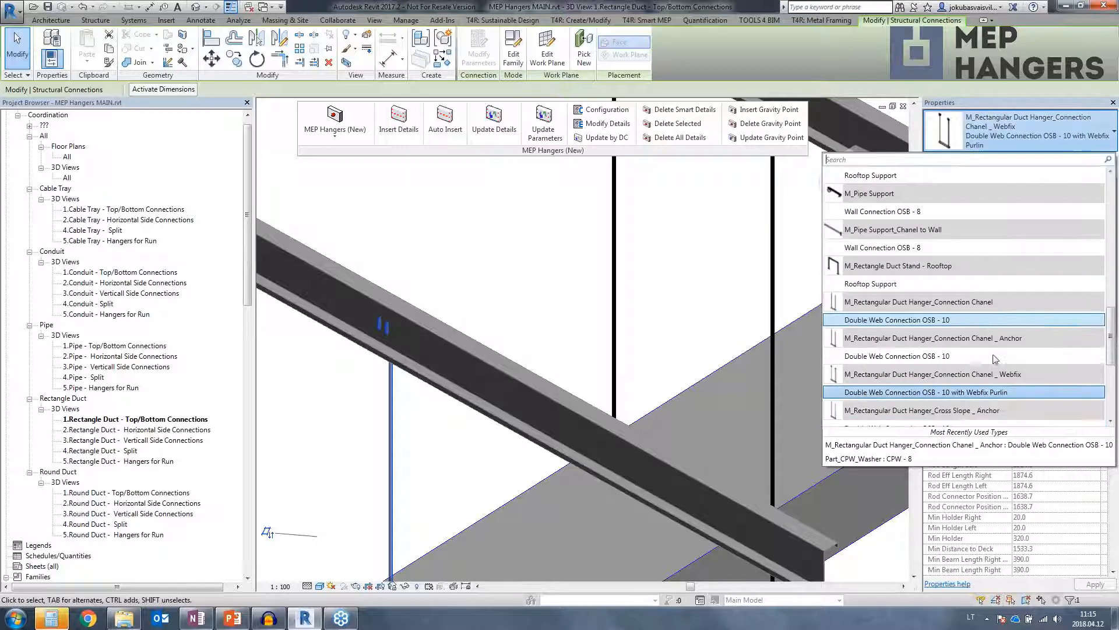
pyautogui.scroll(-2, 962, 350)
pyautogui.scroll(-2, 963, 372)
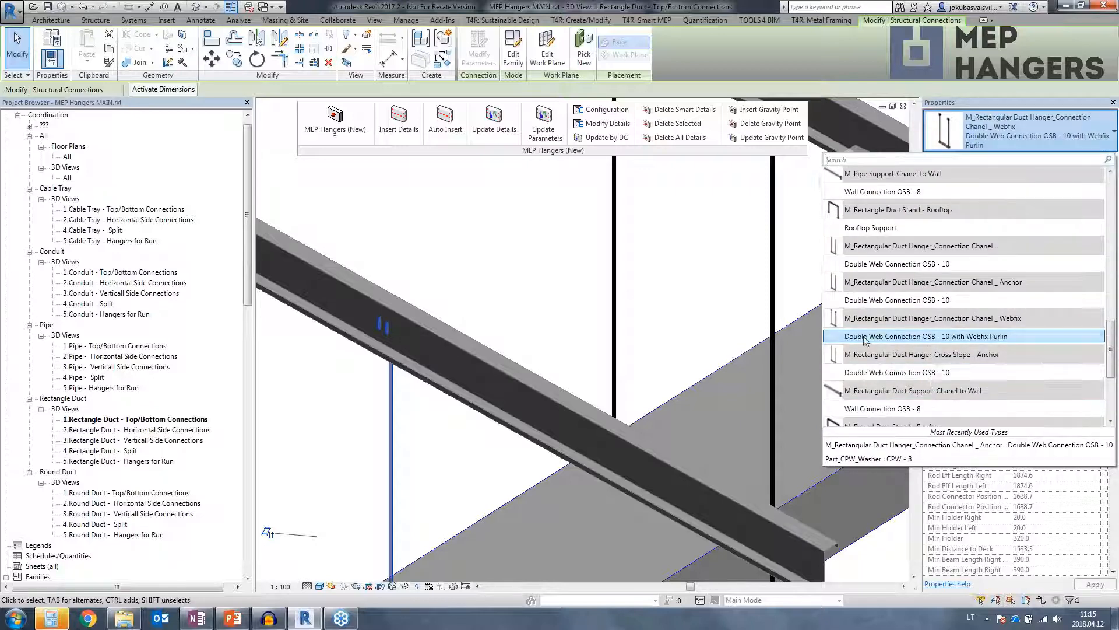
pyautogui.scroll(-2, 945, 334)
pyautogui.scroll(5, 942, 338)
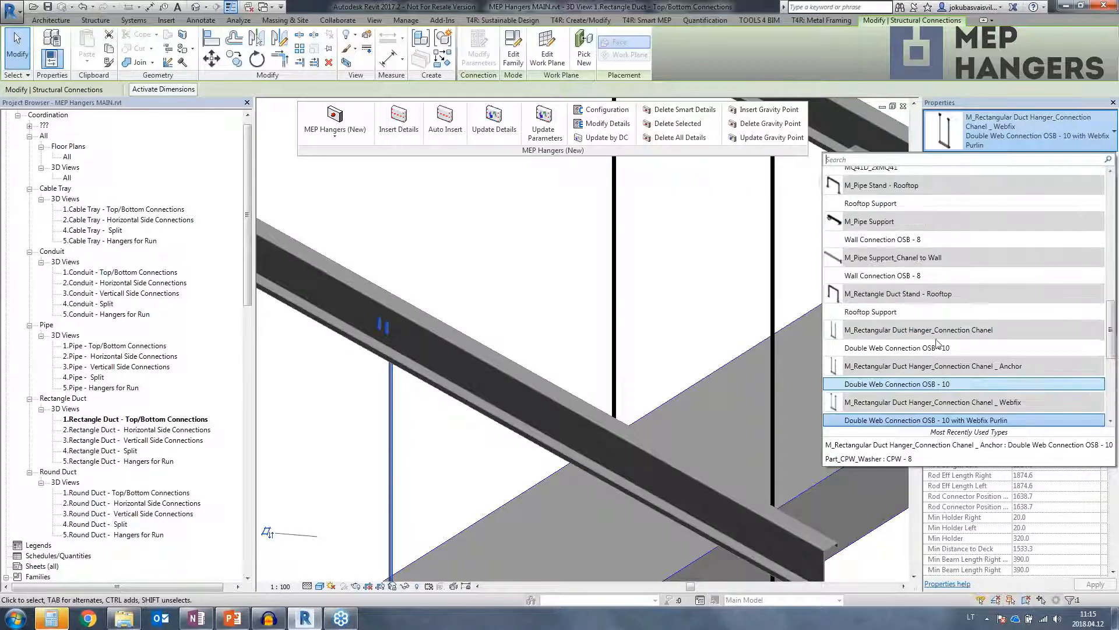
pyautogui.scroll(5, 935, 341)
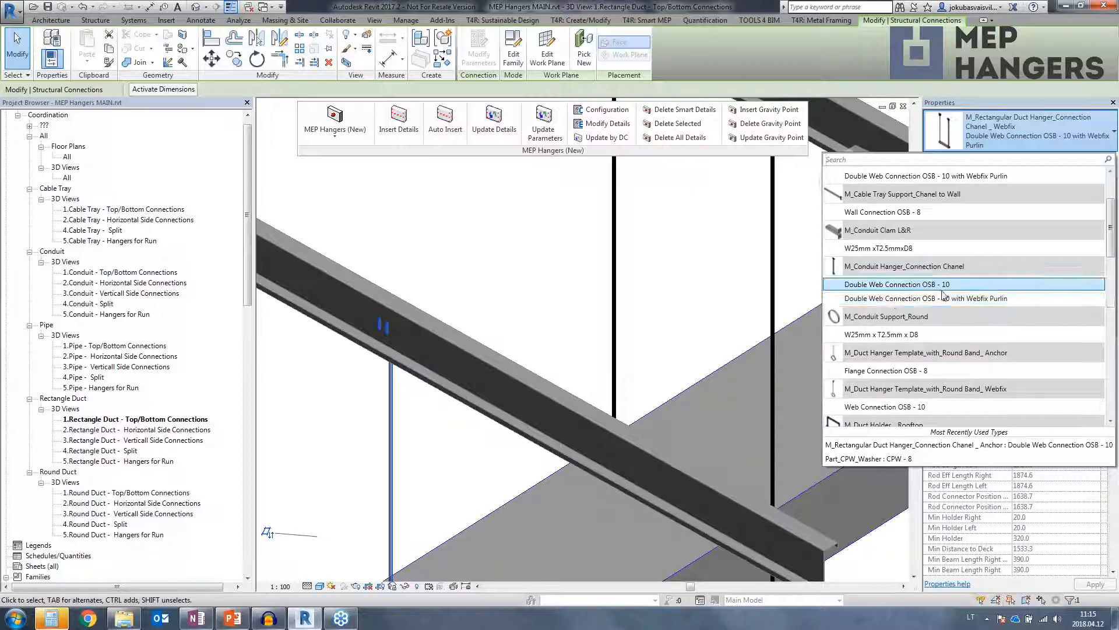
pyautogui.moveTo(946, 287)
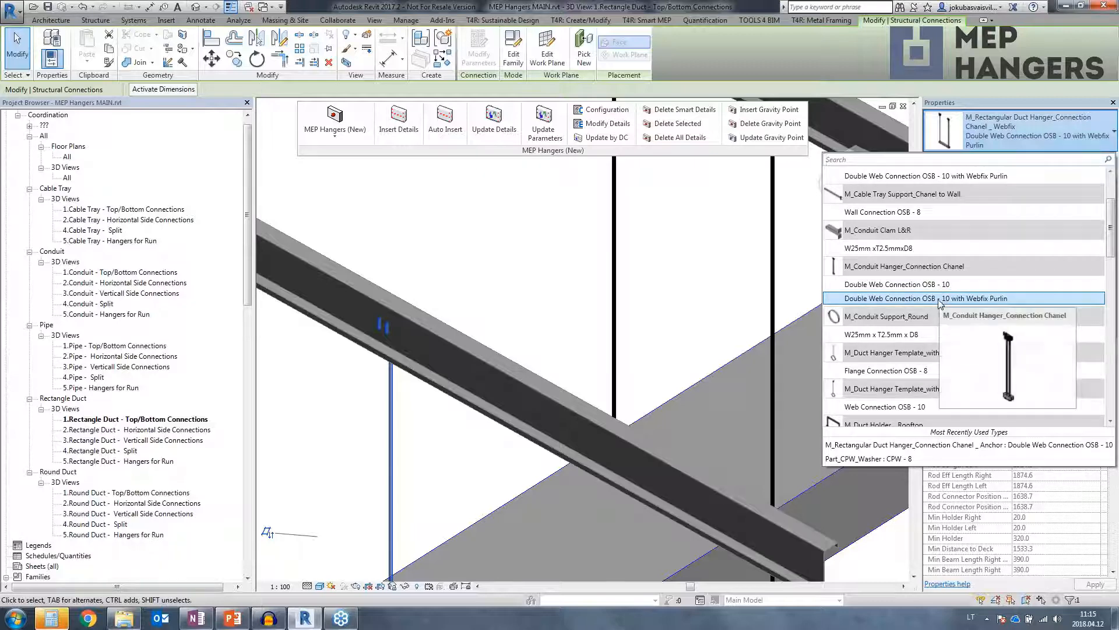
# - Browse the Structural Connections families in Smart Details Configuration, highlight the rectangular duct Webfix hanger, and leave without applying it
pyautogui.click(525, 277)
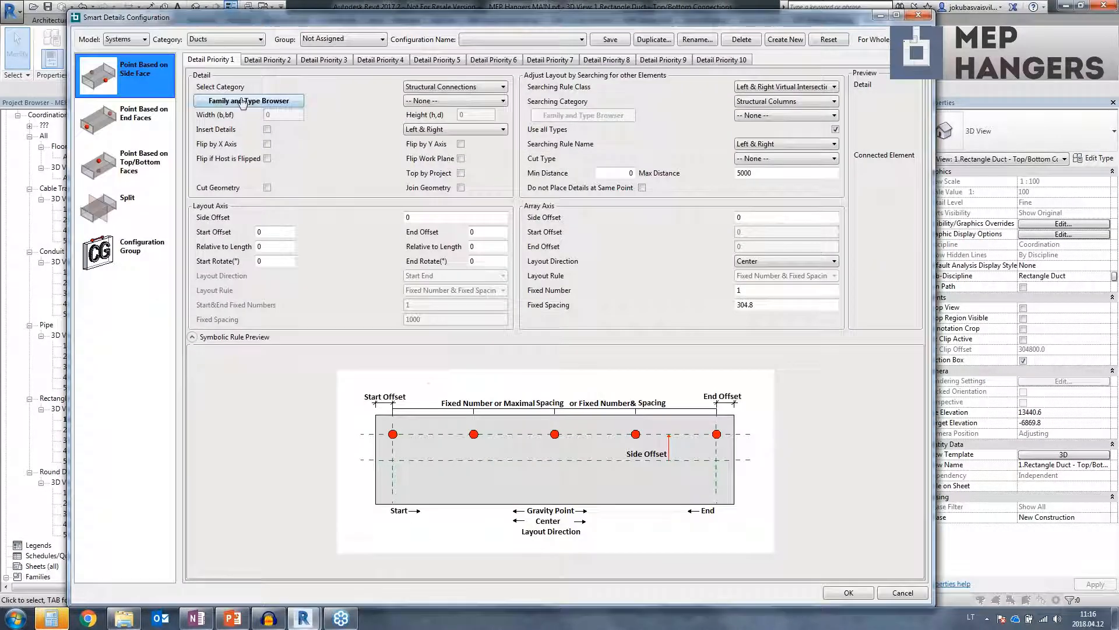
pyautogui.click(243, 101)
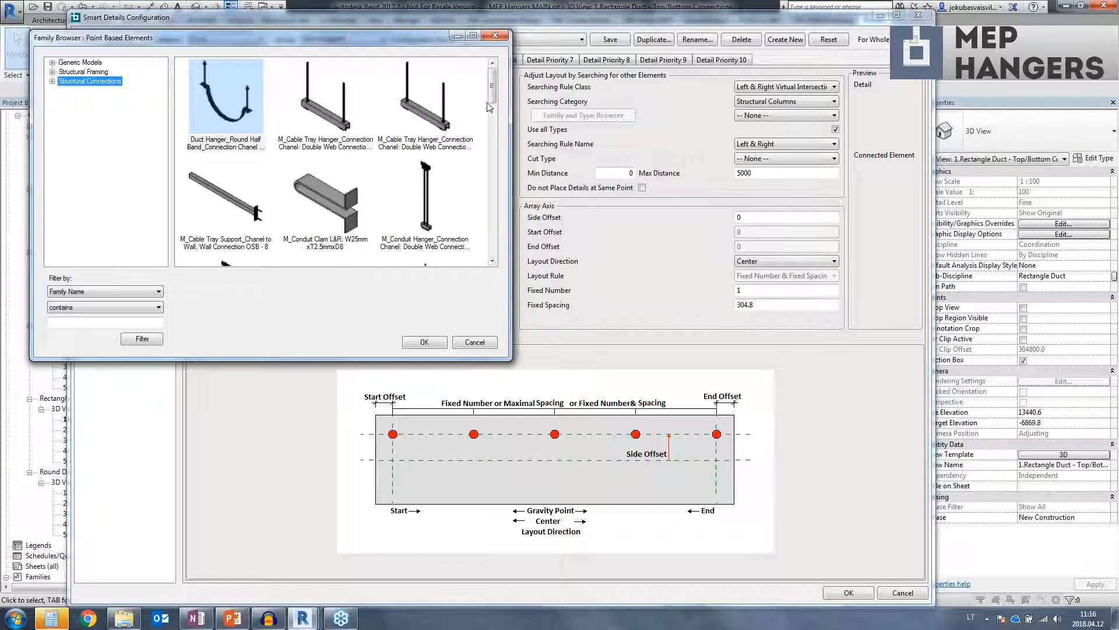
pyautogui.moveTo(489, 87); pyautogui.dragTo(491, 195)
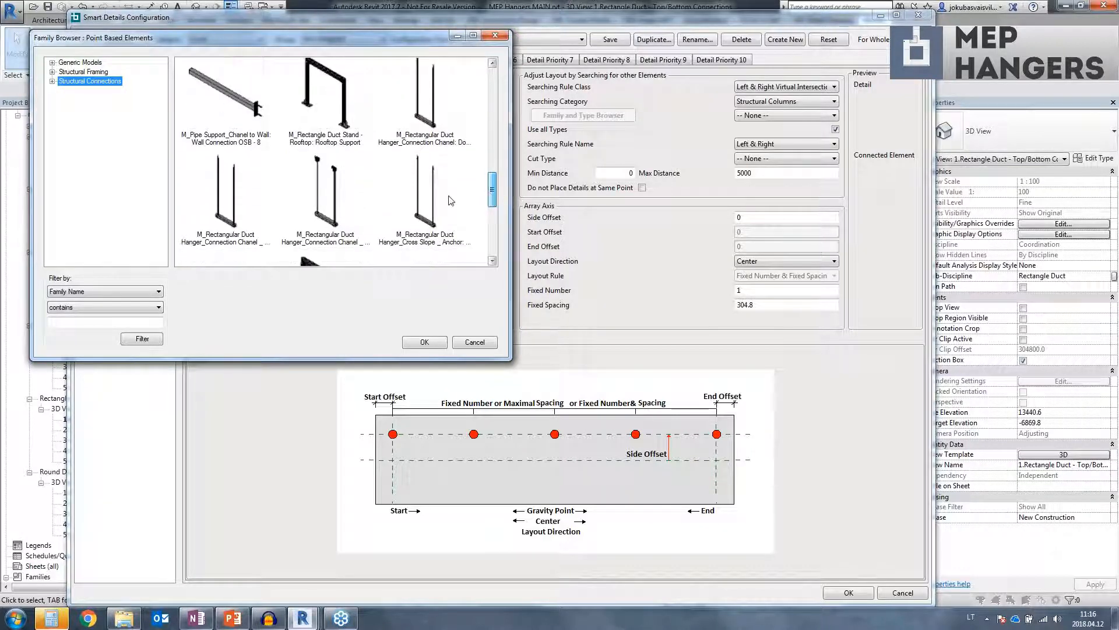
pyautogui.click(265, 242)
pyautogui.click(326, 199)
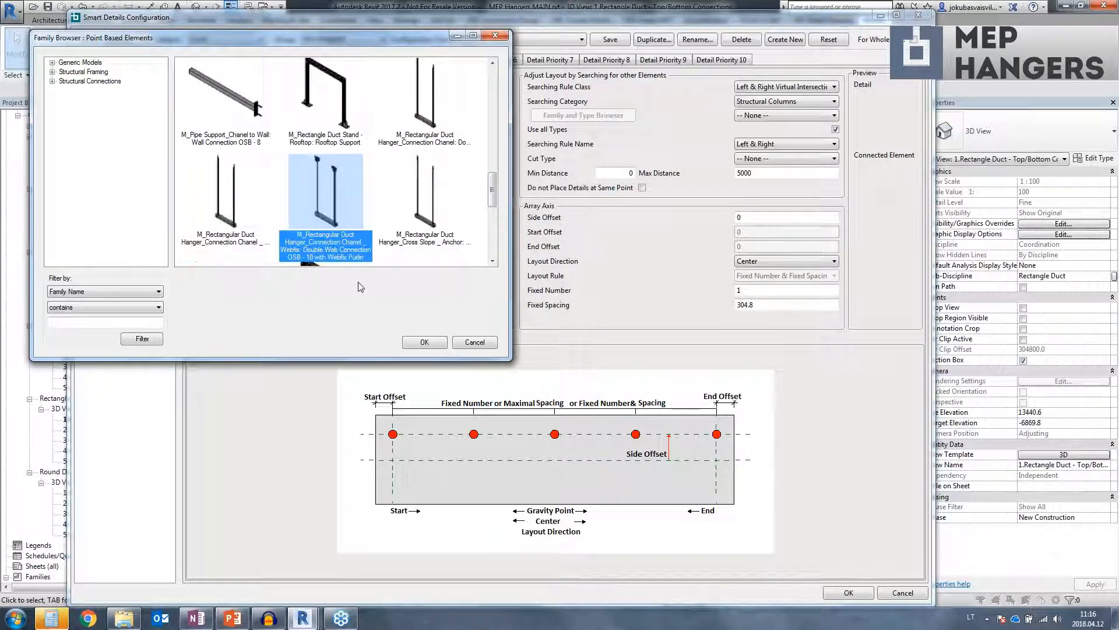
pyautogui.click(505, 37)
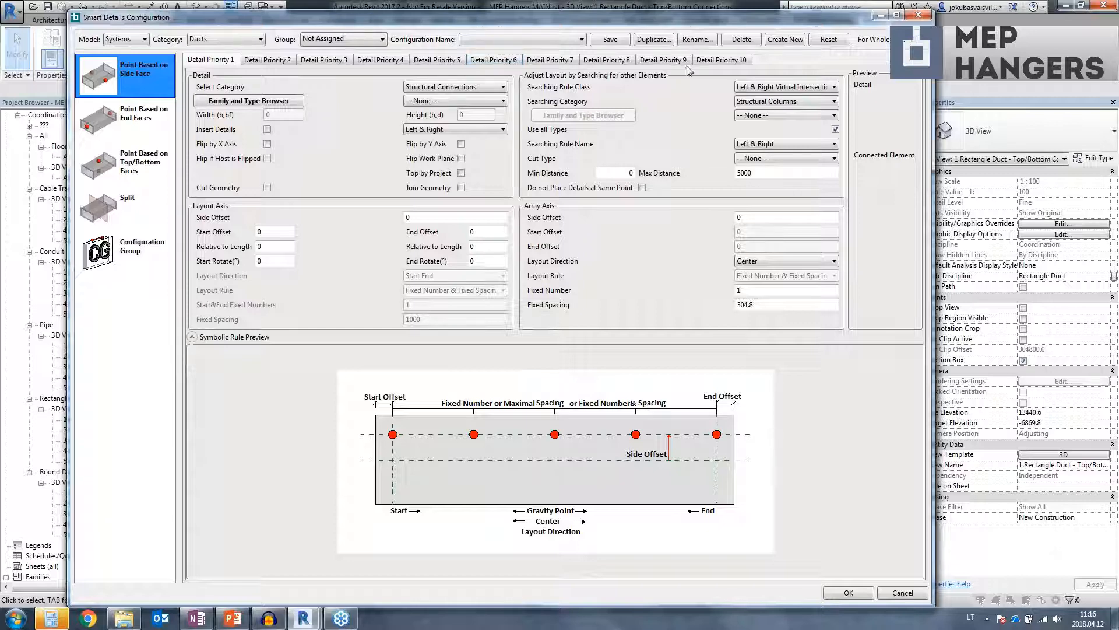
pyautogui.click(920, 15)
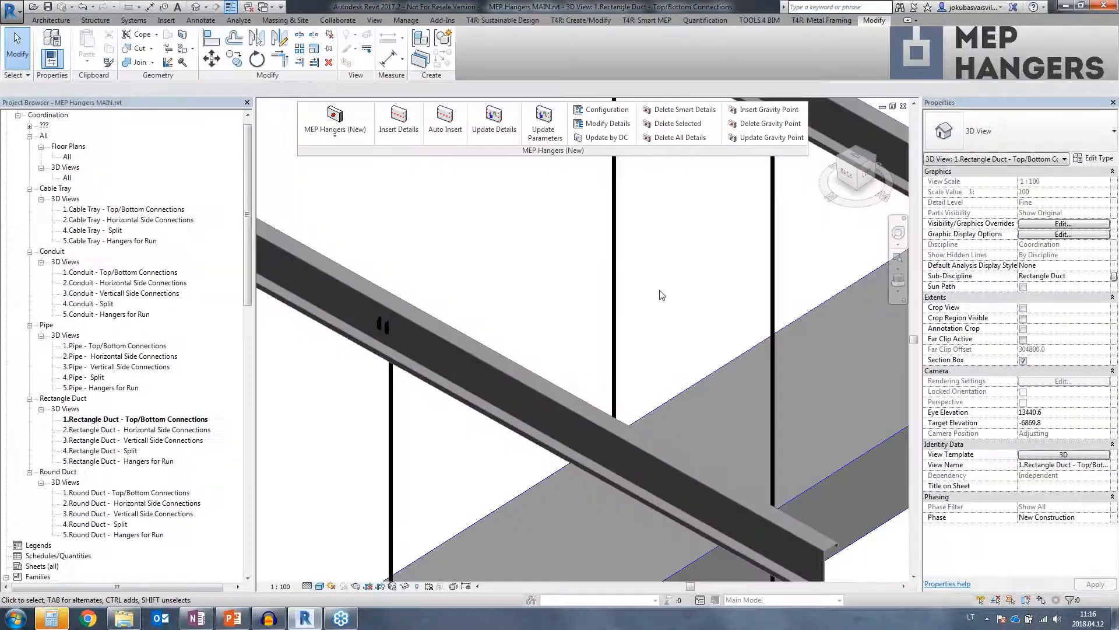
# - Examine the hangers along both Structural Framing Category ducts in an overall 3D view
pyautogui.keyDown('shift'); pyautogui.moveTo(757, 271); pyautogui.dragTo(554, 274, button='middle'); pyautogui.keyUp('shift')
pyautogui.moveTo(664, 367); pyautogui.dragTo(437, 333, button='middle')
pyautogui.scroll(-1, 758, 471)
pyautogui.keyDown('shift'); pyautogui.moveTo(711, 460); pyautogui.dragTo(631, 409, button='middle'); pyautogui.keyUp('shift')
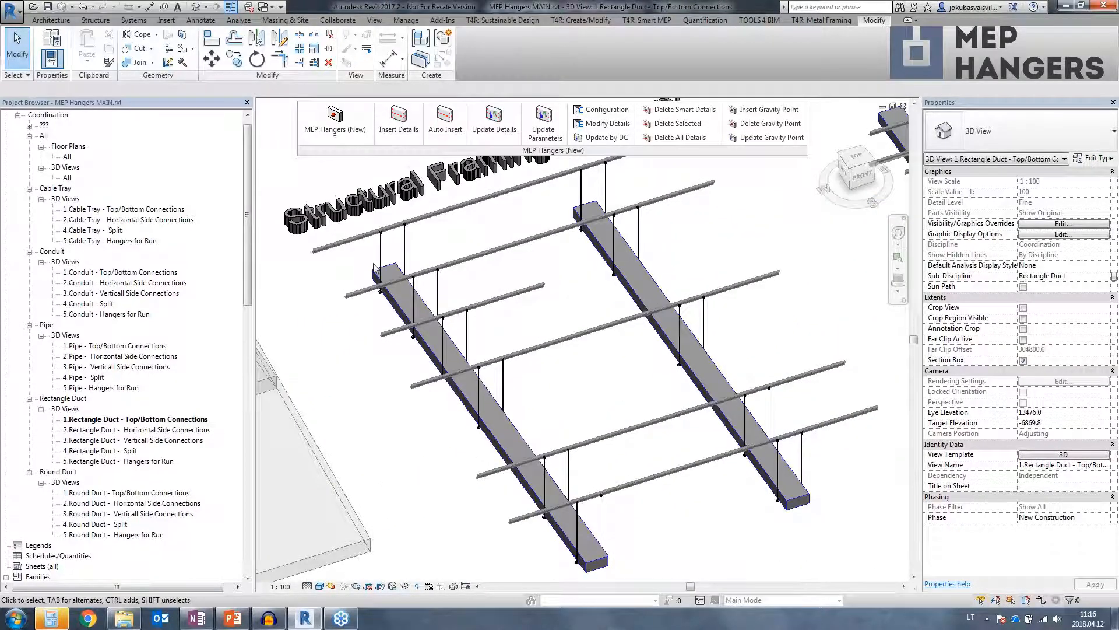
# - Select one linked joist above the Structural Framing Category ducts to check its linked model, and clear the selection
pyautogui.press('Tab')
pyautogui.click(367, 236)
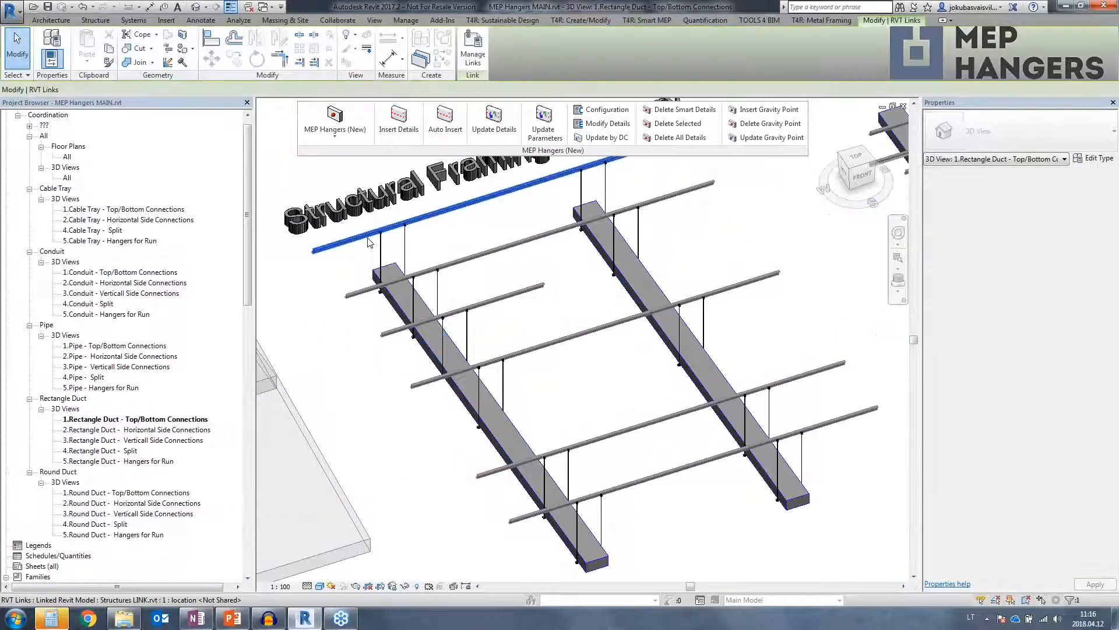
pyautogui.click(350, 272)
# - Examine the two rectangular ducts and the joists crossing them in the Structural Framing Family sample
pyautogui.scroll(-2, 682, 246)
pyautogui.moveTo(682, 247); pyautogui.dragTo(396, 347, button='middle')
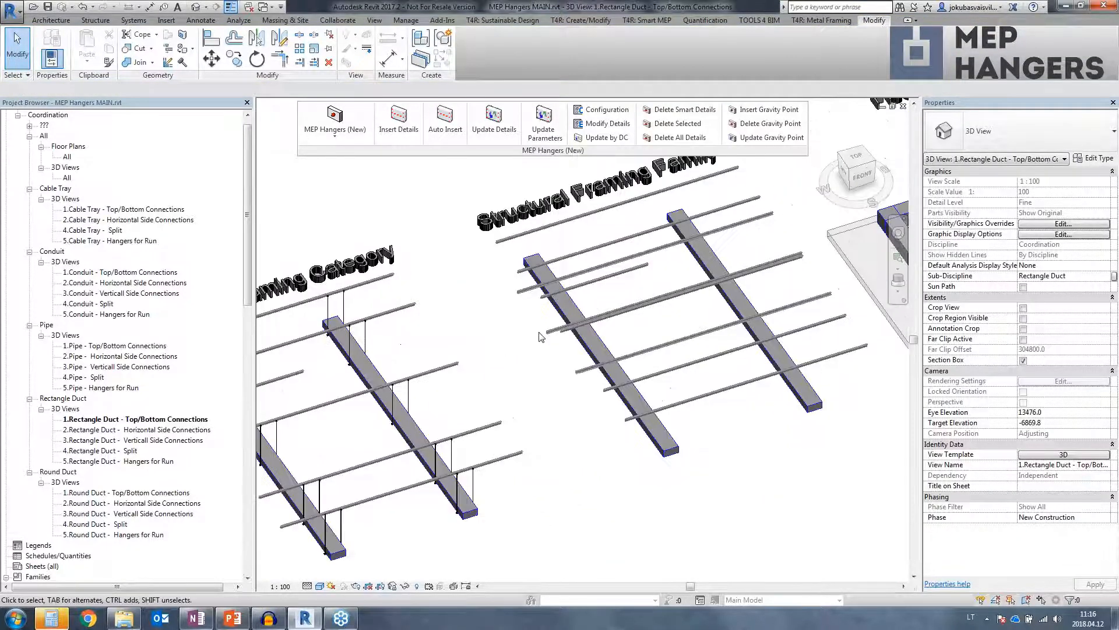
pyautogui.click(600, 355)
pyautogui.keyDown('ctrl'); pyautogui.click(712, 267); pyautogui.keyUp('ctrl')
pyautogui.keyDown('shift'); pyautogui.moveTo(716, 340); pyautogui.dragTo(808, 389, button='middle'); pyautogui.keyUp('shift')
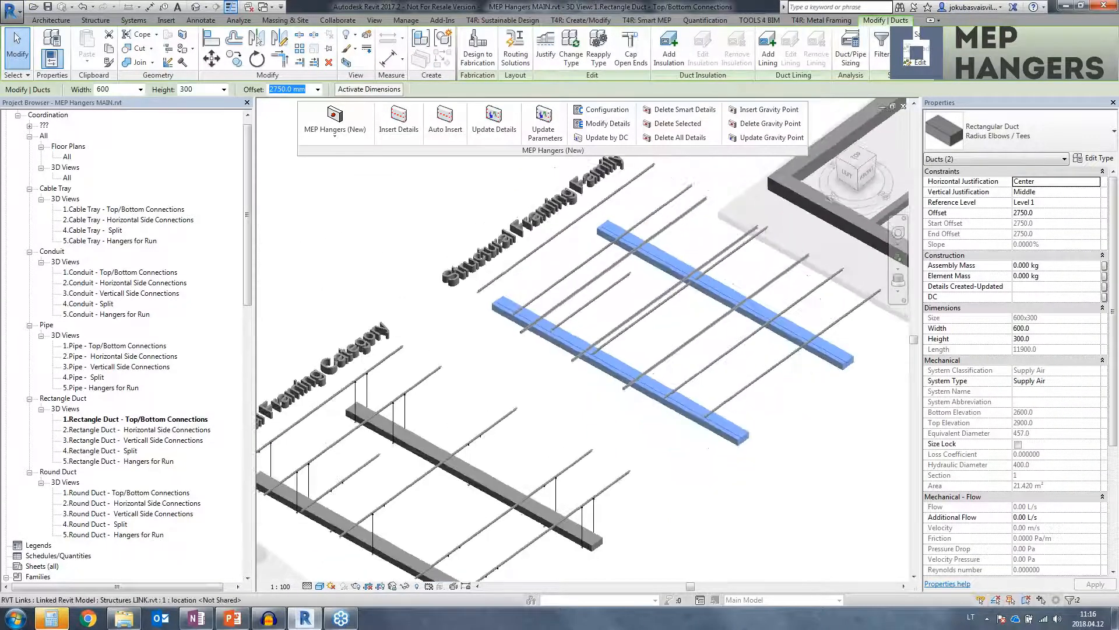
pyautogui.click(528, 286)
pyautogui.scroll(5, 514, 262)
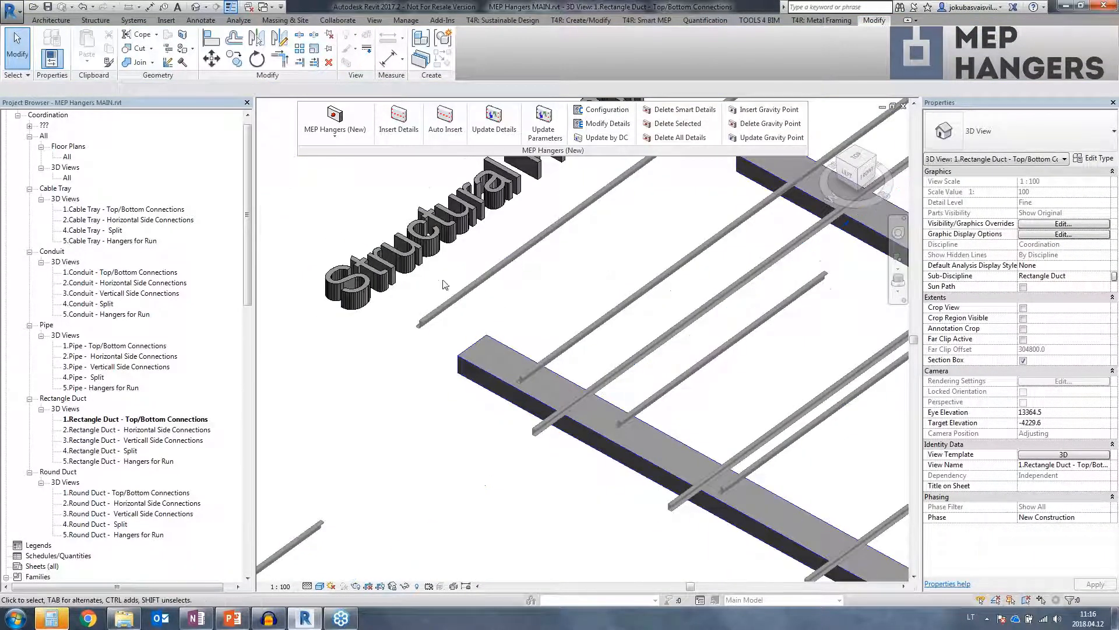
# - Check the family types of two neighbouring linked joists crossing the nearer duct, and clear the selection
pyautogui.click(608, 376)
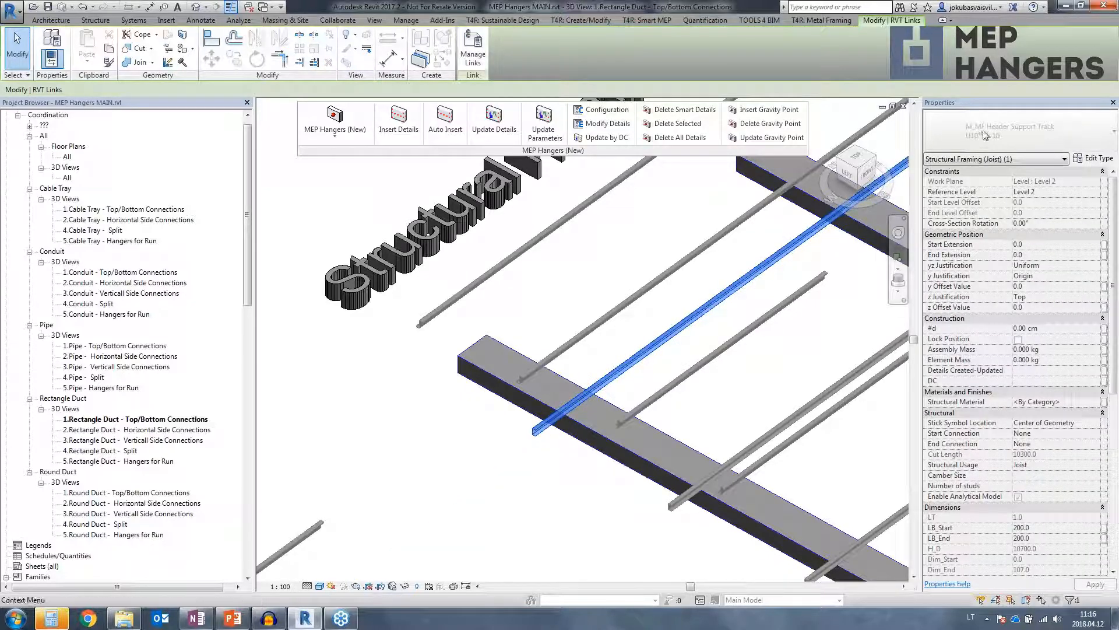
pyautogui.click(688, 232)
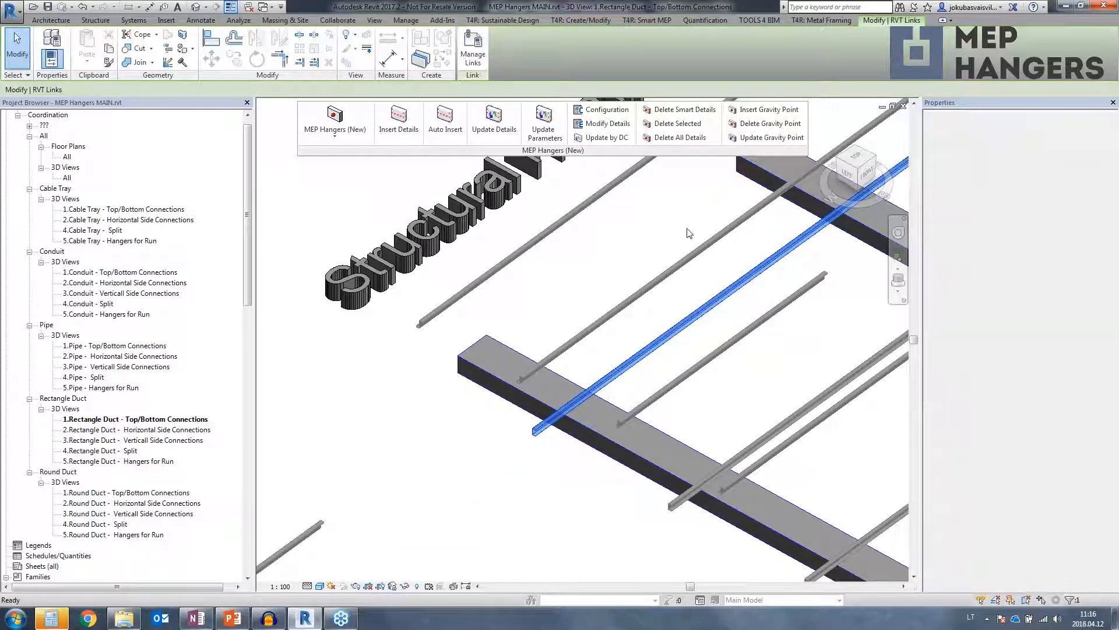
pyautogui.press('Tab')
pyautogui.click(619, 316)
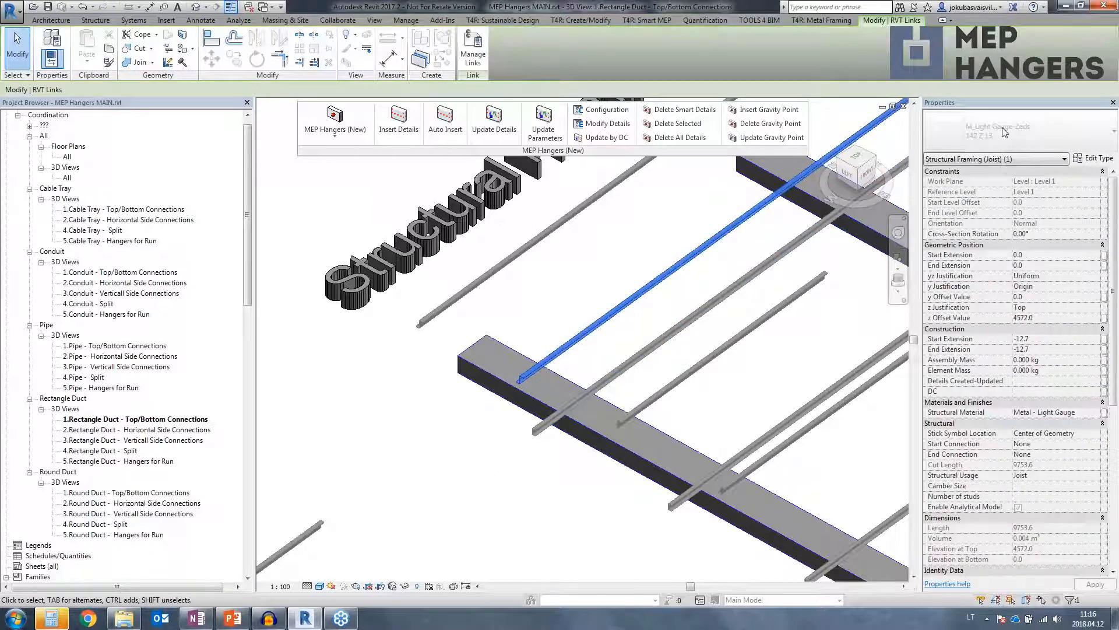
pyautogui.moveTo(789, 279); pyautogui.dragTo(683, 261, button='middle')
pyautogui.click(654, 348)
# - Select both Structural Framing Family ducts and choose the Rectangle - T&B - Linked Structural Framing Family configuration for inserting details
pyautogui.click(584, 433)
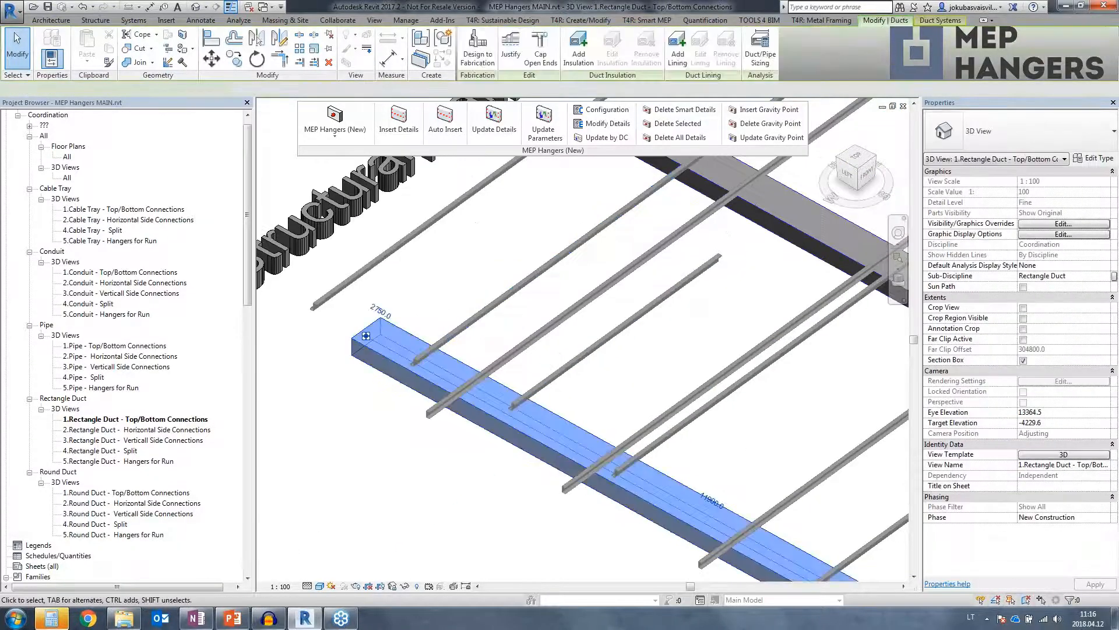
pyautogui.keyDown('ctrl'); pyautogui.click(772, 201); pyautogui.keyUp('ctrl')
pyautogui.click(412, 134)
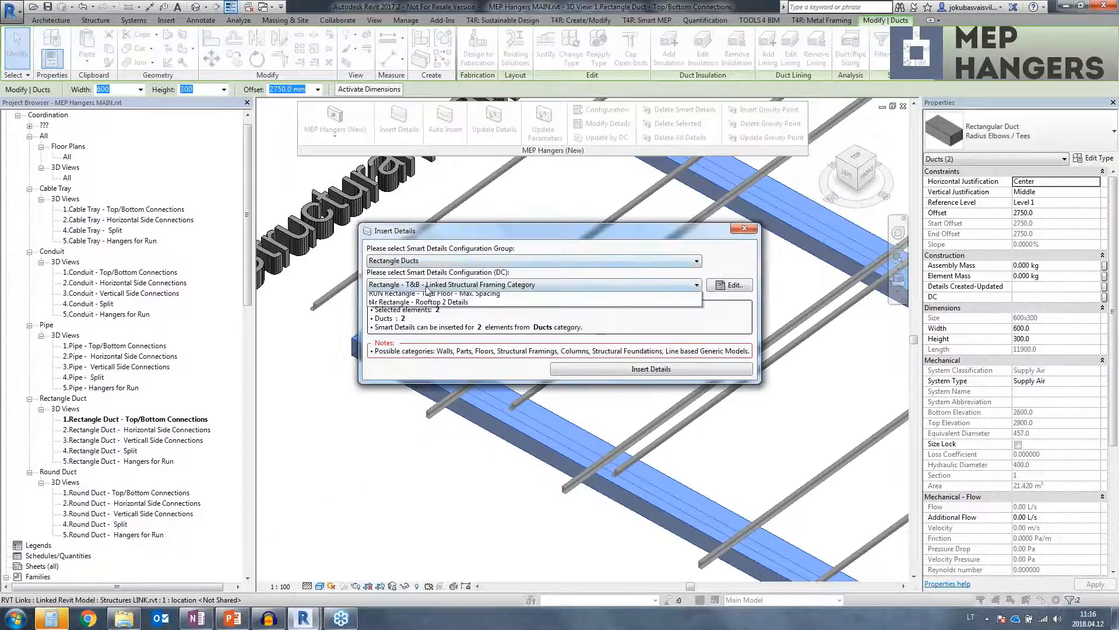
pyautogui.click(434, 284)
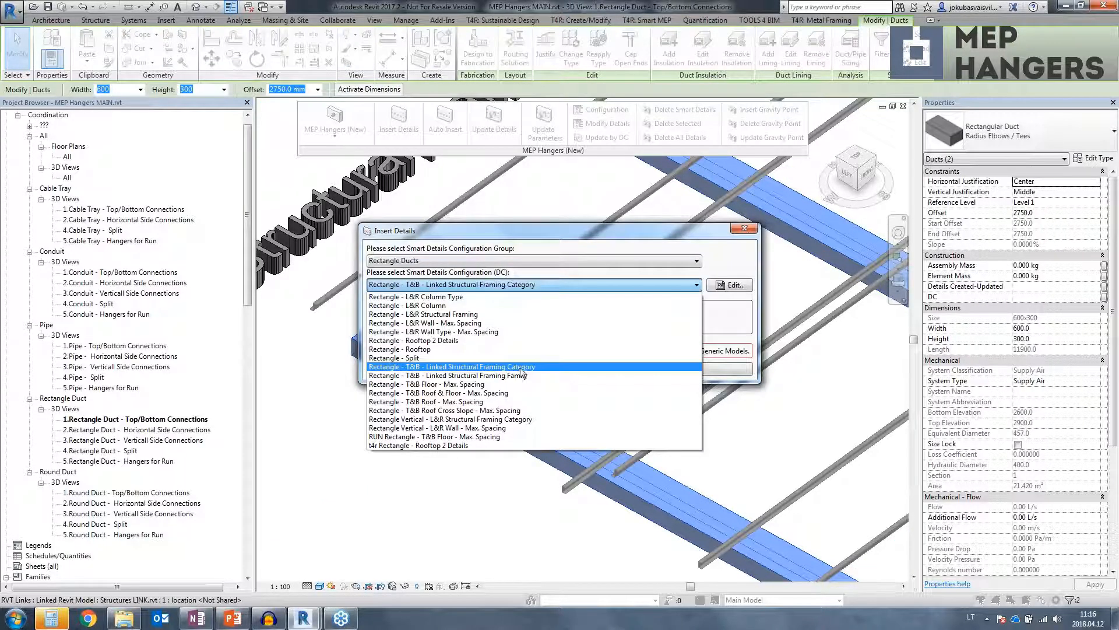
pyautogui.click(500, 376)
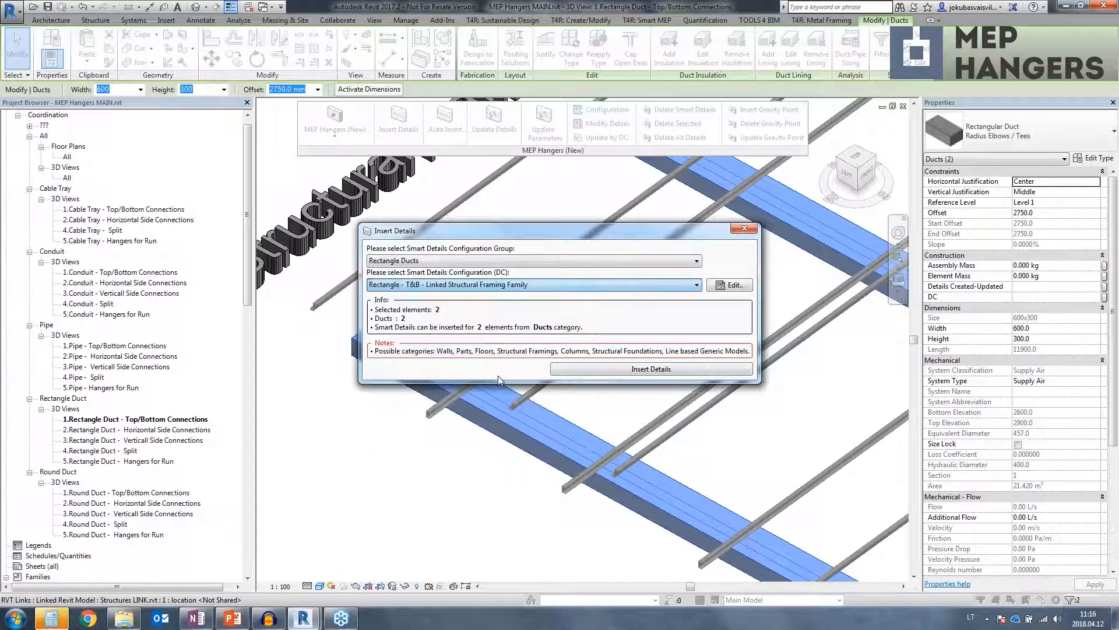
# - Review the linked framing family configuration in the Rectangle Ducts group, checking which structural framing family its top/bottom faces rule searches for
pyautogui.click(731, 288)
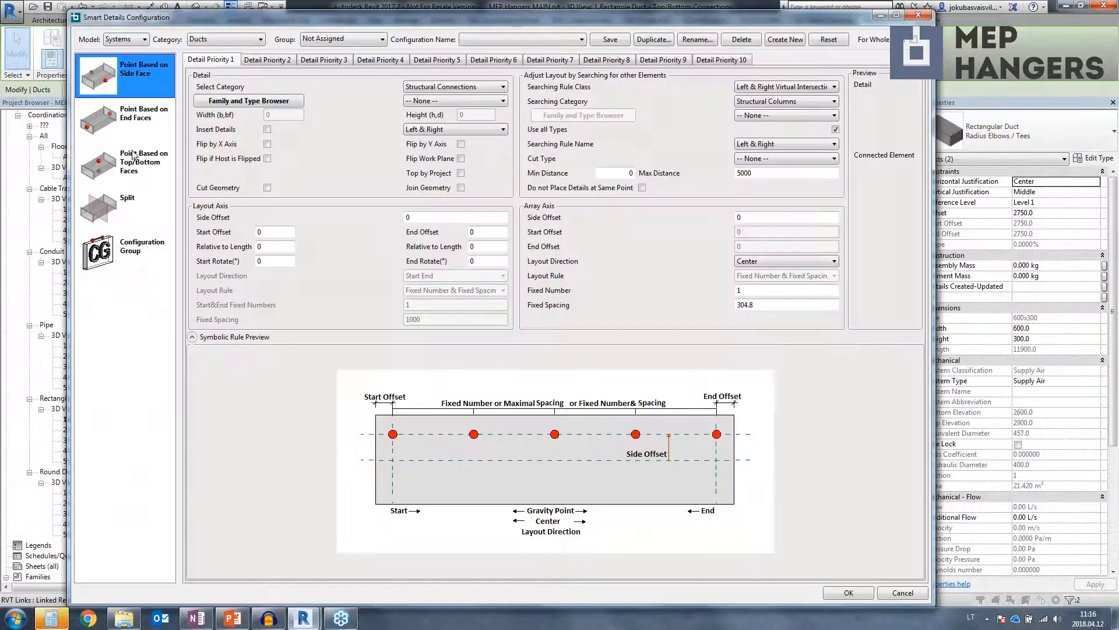
pyautogui.click(350, 39)
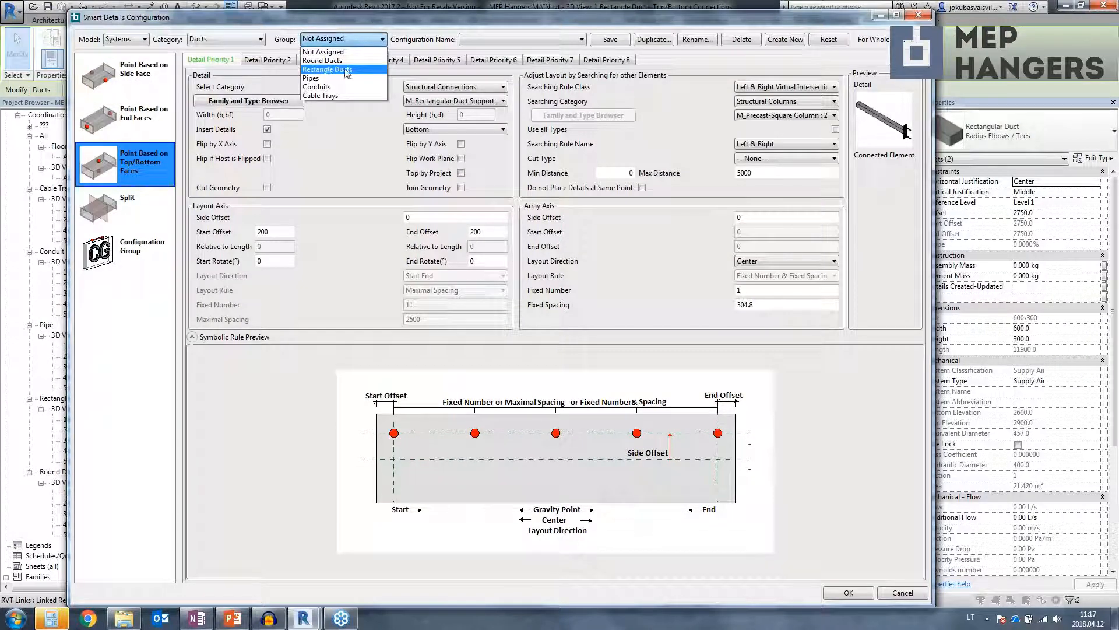
pyautogui.press('Return')
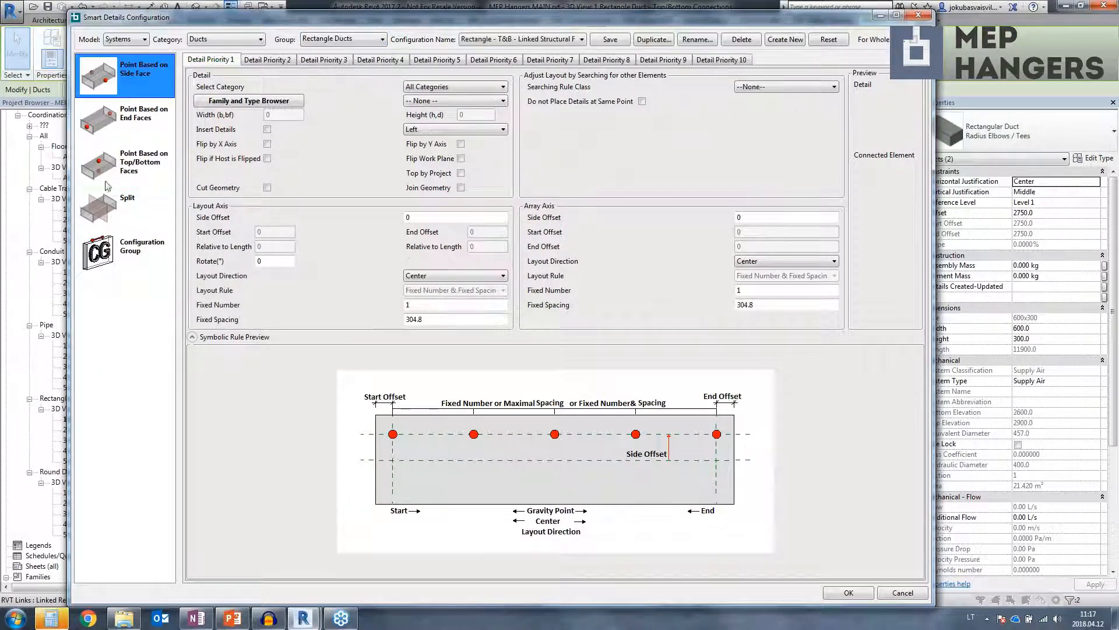
pyautogui.click(106, 182)
pyautogui.click(828, 116)
pyautogui.click(828, 116)
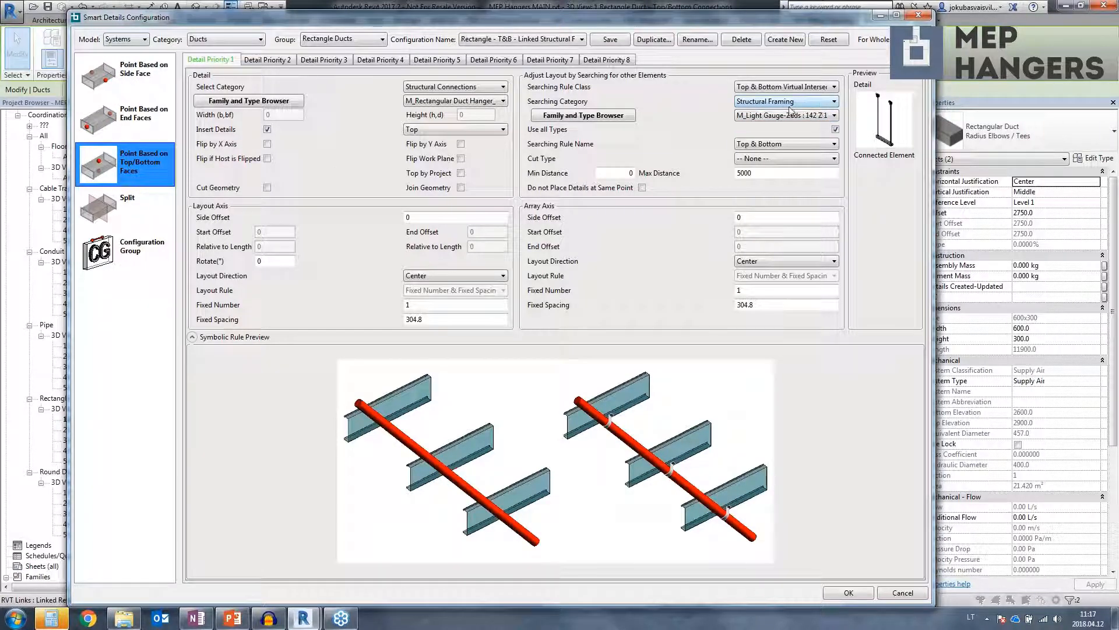
pyautogui.click(815, 116)
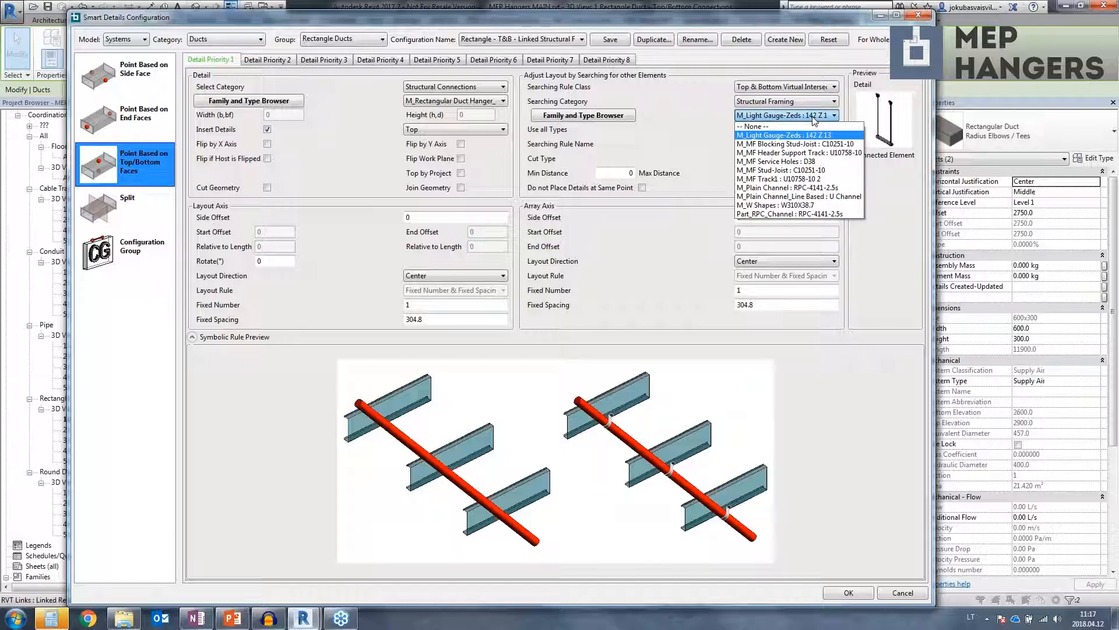
pyautogui.click(815, 116)
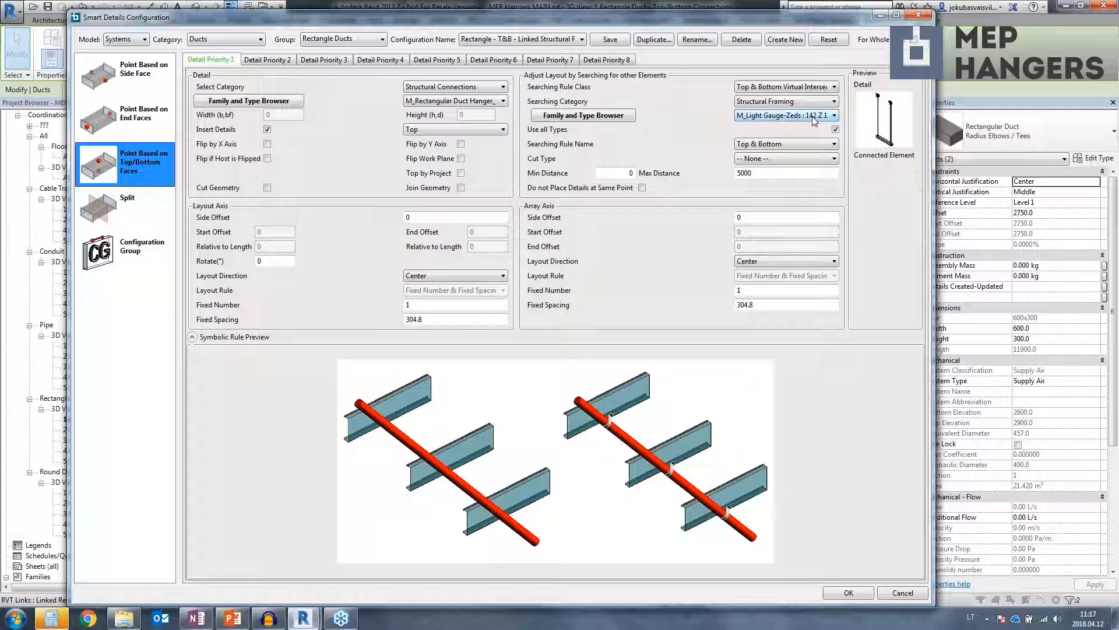
pyautogui.click(845, 593)
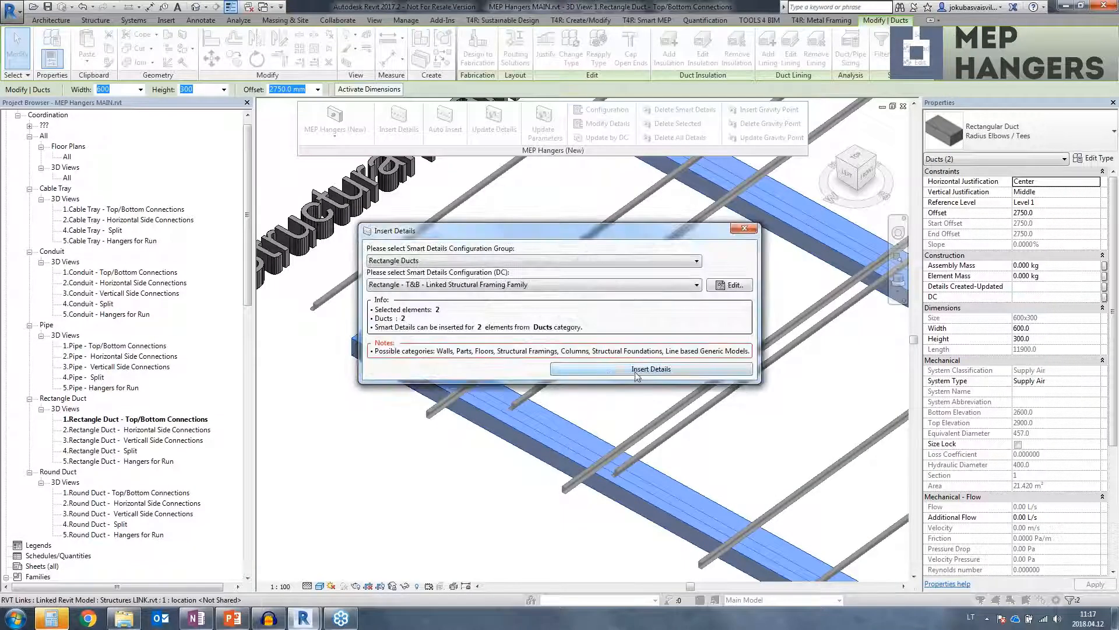
# - Insert the hangers on the two selected ducts and examine which joists they attach to in 3D
pyautogui.click(624, 366)
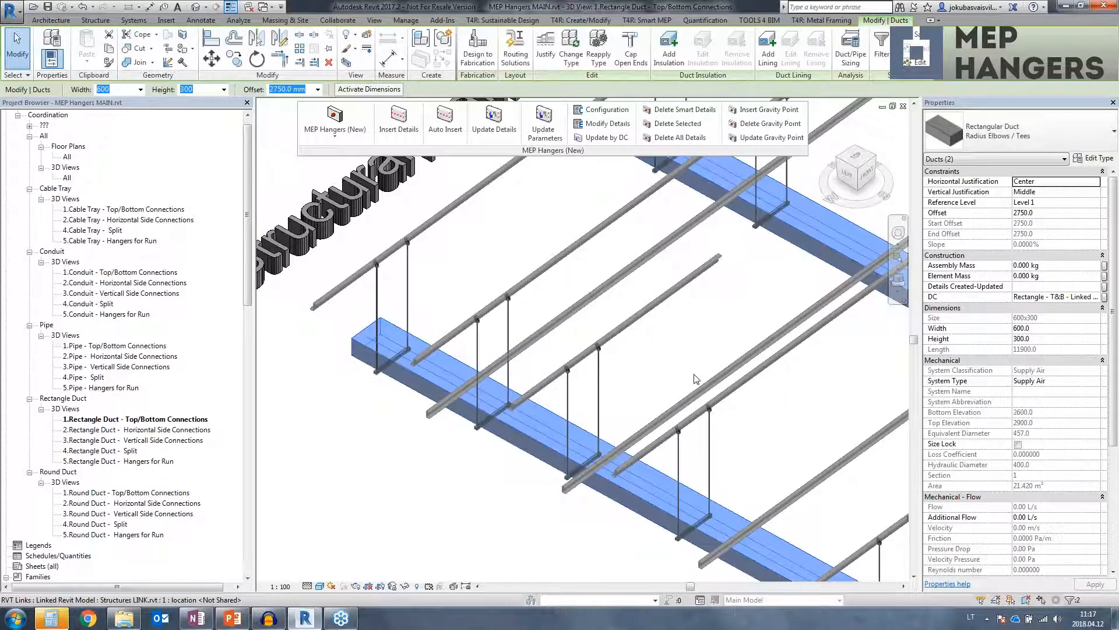
pyautogui.keyDown('shift'); pyautogui.moveTo(721, 383); pyautogui.dragTo(781, 349, button='middle'); pyautogui.keyUp('shift')
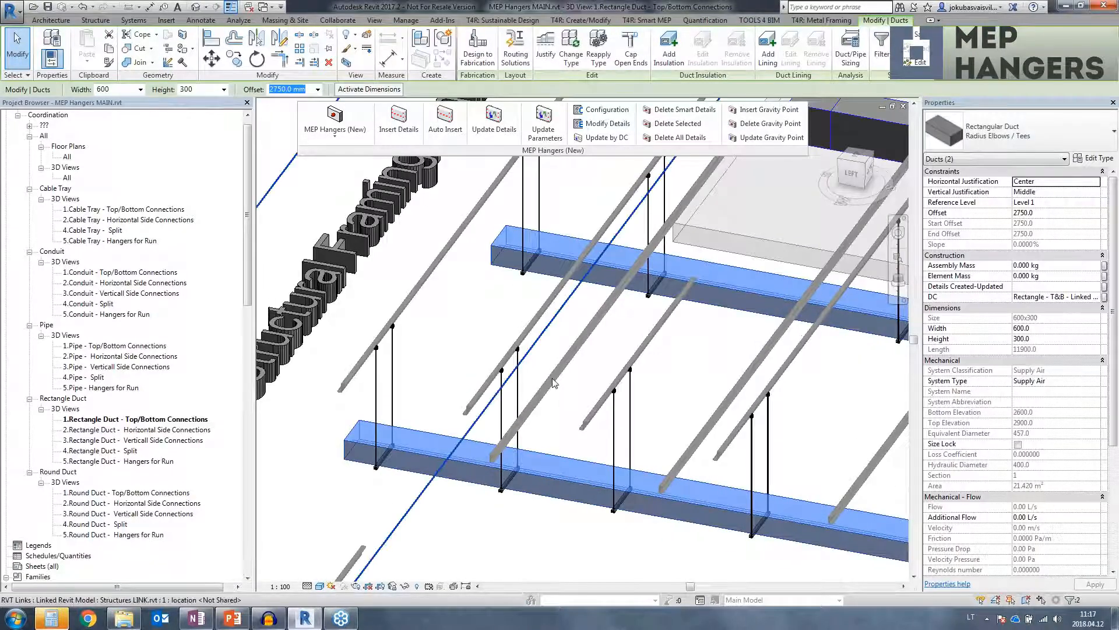
pyautogui.keyDown('shift'); pyautogui.moveTo(706, 409); pyautogui.dragTo(589, 384, button='middle'); pyautogui.keyUp('shift')
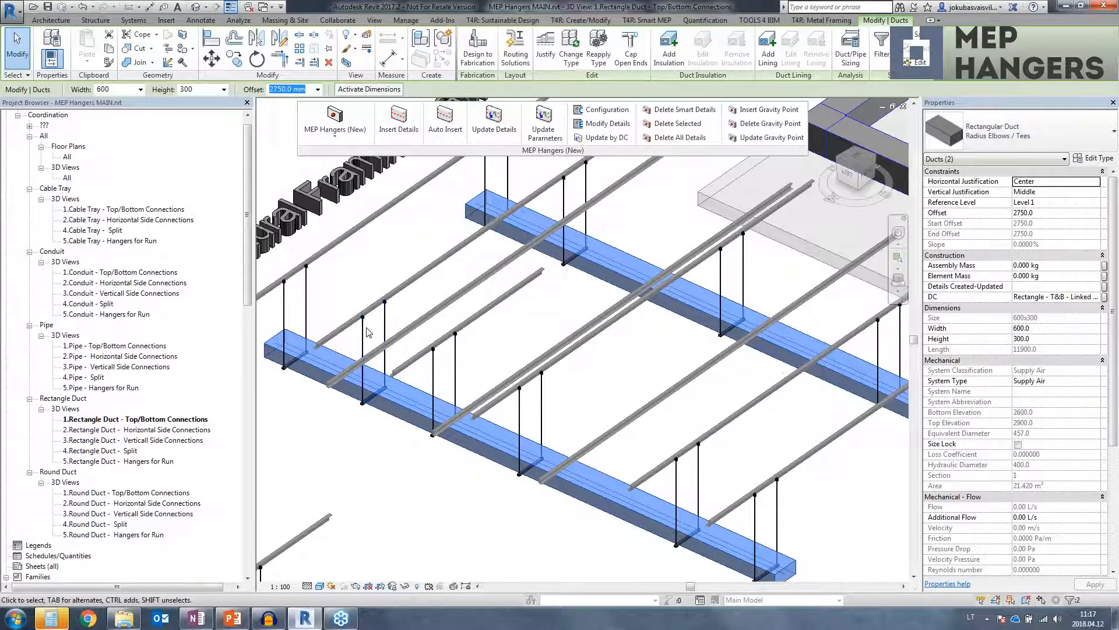
pyautogui.scroll(-5, 512, 325)
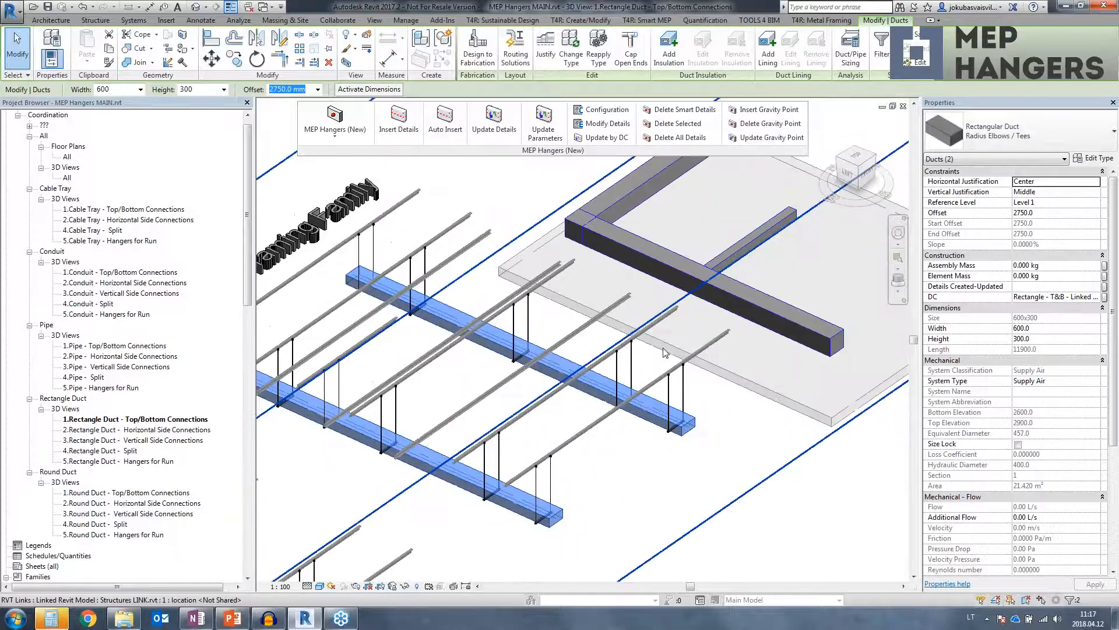
# - Select the three connected ducts in the Floor Stand sample and choose the Rectangle - Rooftop configuration for inserting details
pyautogui.moveTo(719, 326); pyautogui.dragTo(433, 430, button='middle')
pyautogui.click(480, 418)
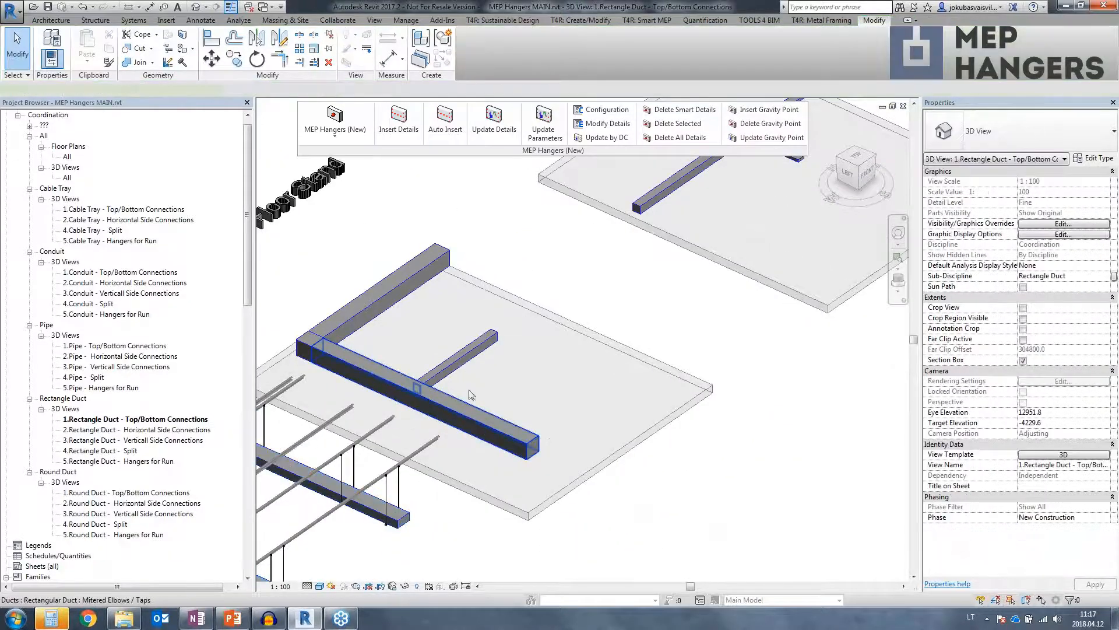
pyautogui.keyDown('ctrl'); pyautogui.click(462, 360); pyautogui.keyUp('ctrl')
pyautogui.keyDown('ctrl'); pyautogui.click(369, 310); pyautogui.keyUp('ctrl')
pyautogui.keyDown('shift'); pyautogui.moveTo(574, 422); pyautogui.dragTo(612, 403, button='middle'); pyautogui.keyUp('shift')
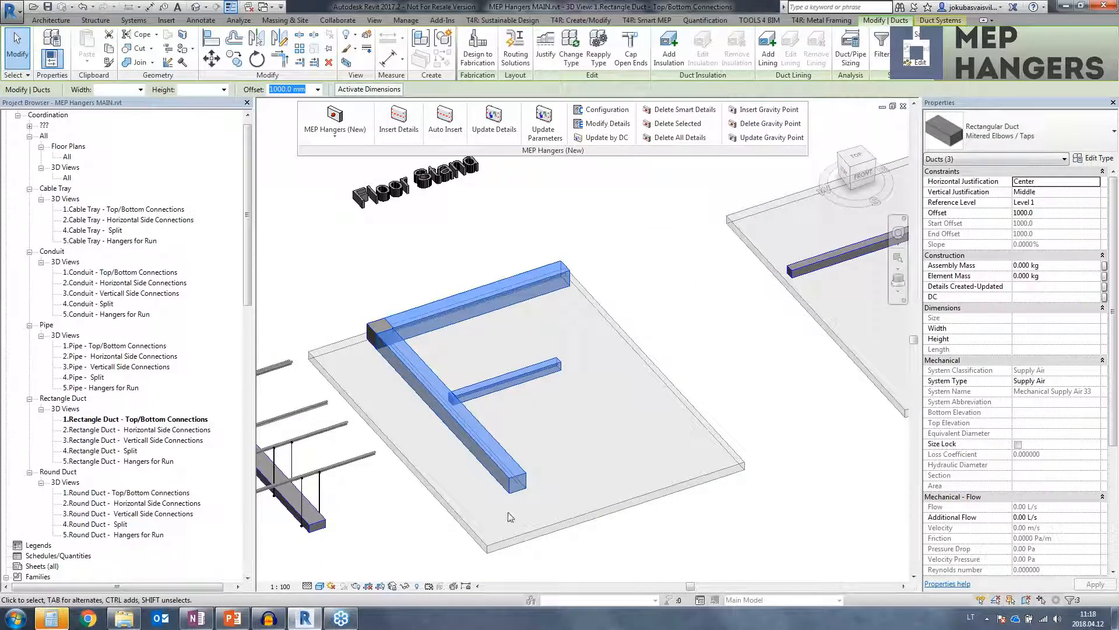
pyautogui.click(398, 128)
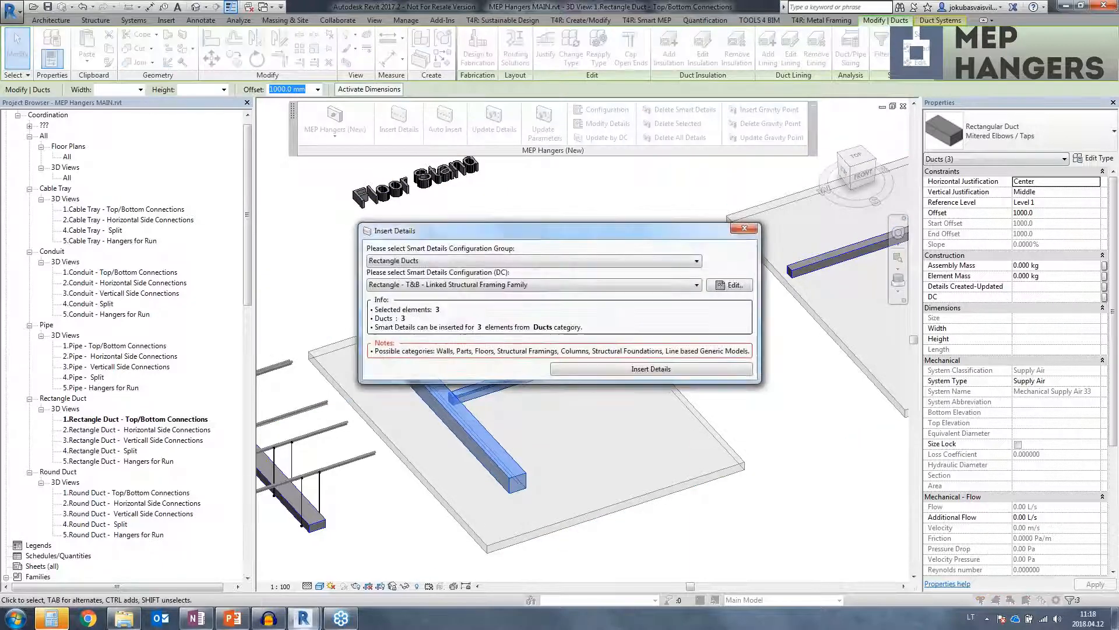
pyautogui.click(434, 286)
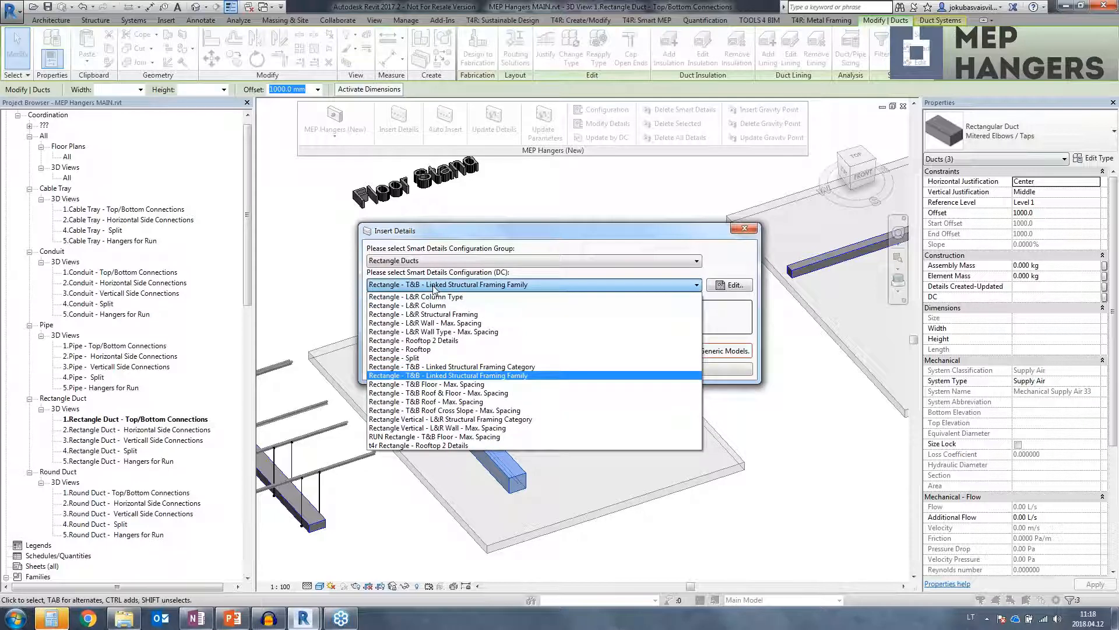
pyautogui.click(433, 349)
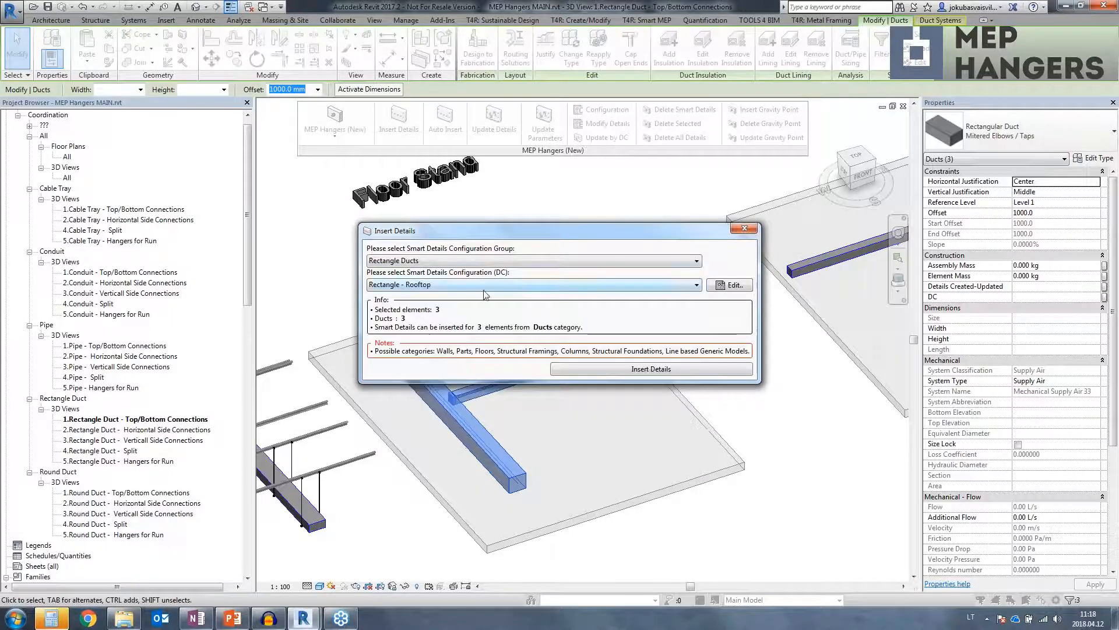
# - Review the Rectangle - Rooftop configuration's top/bottom faces settings, checking the searching rule options and keeping Bottom
pyautogui.click(731, 286)
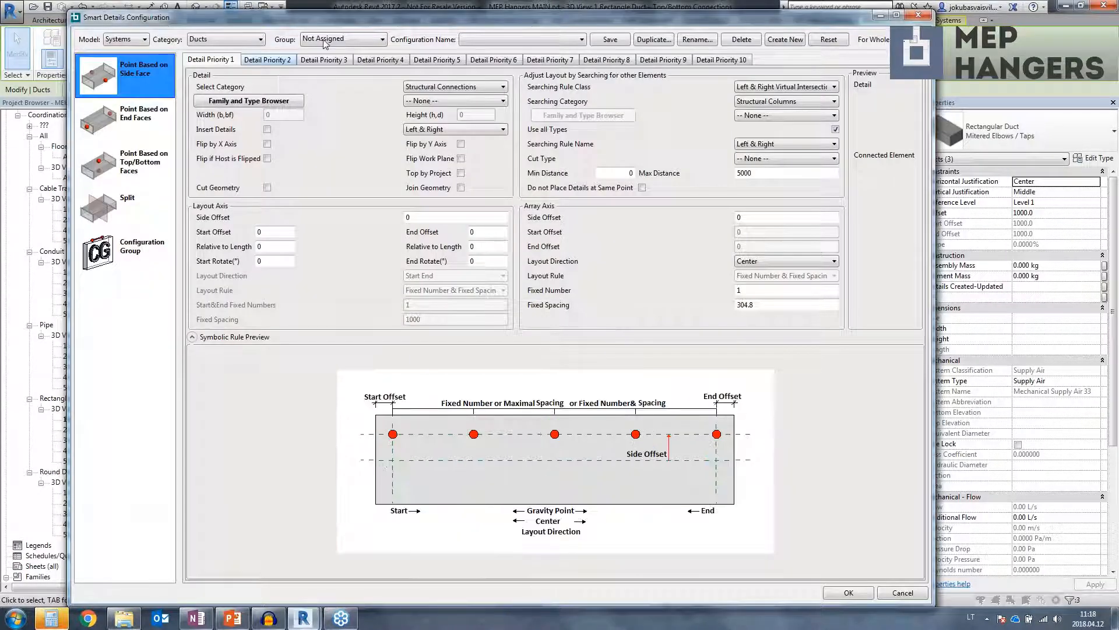
pyautogui.click(324, 40)
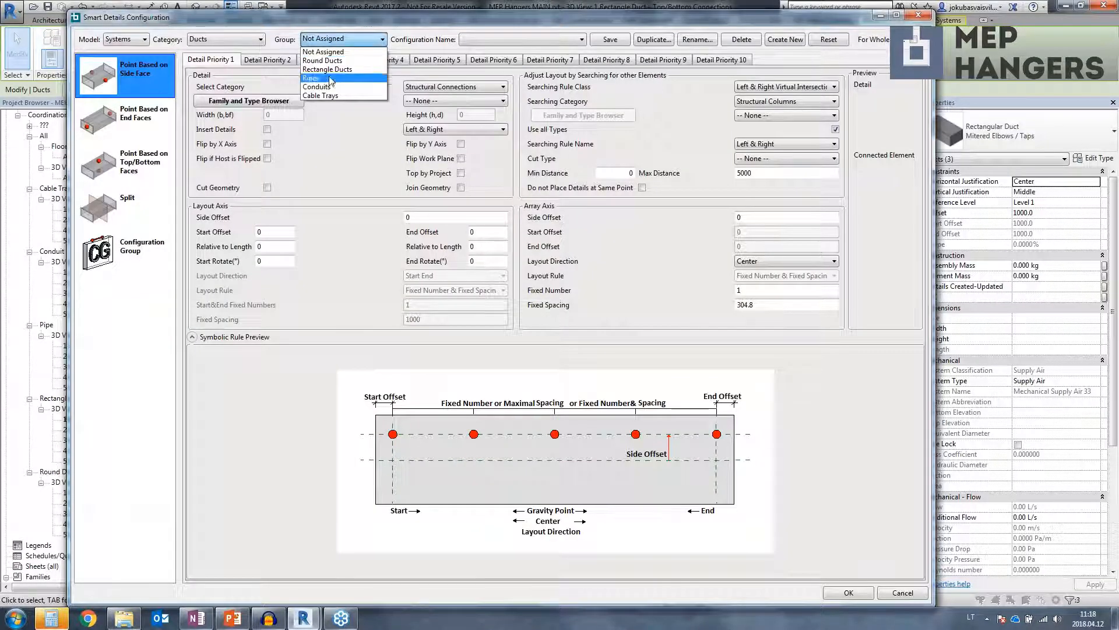
pyautogui.click(114, 173)
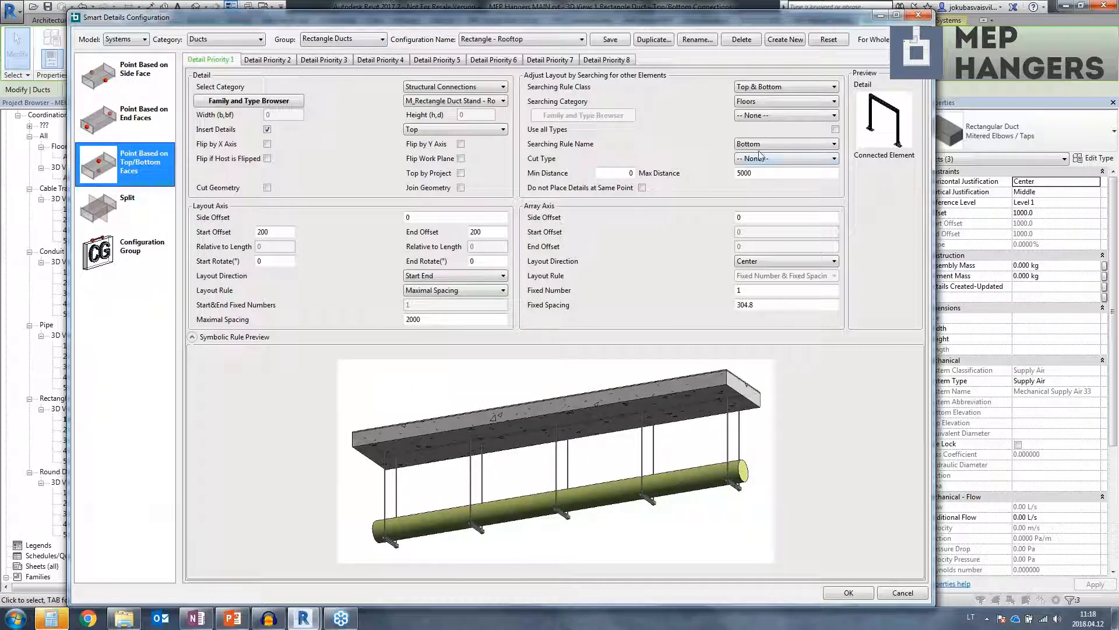
pyautogui.click(834, 146)
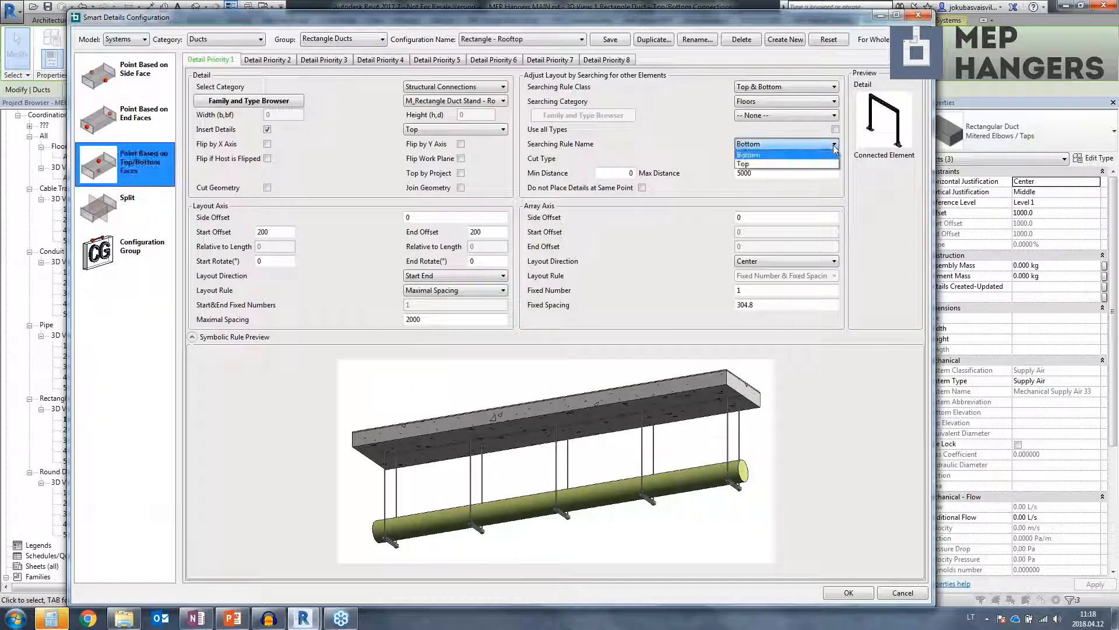
pyautogui.click(768, 155)
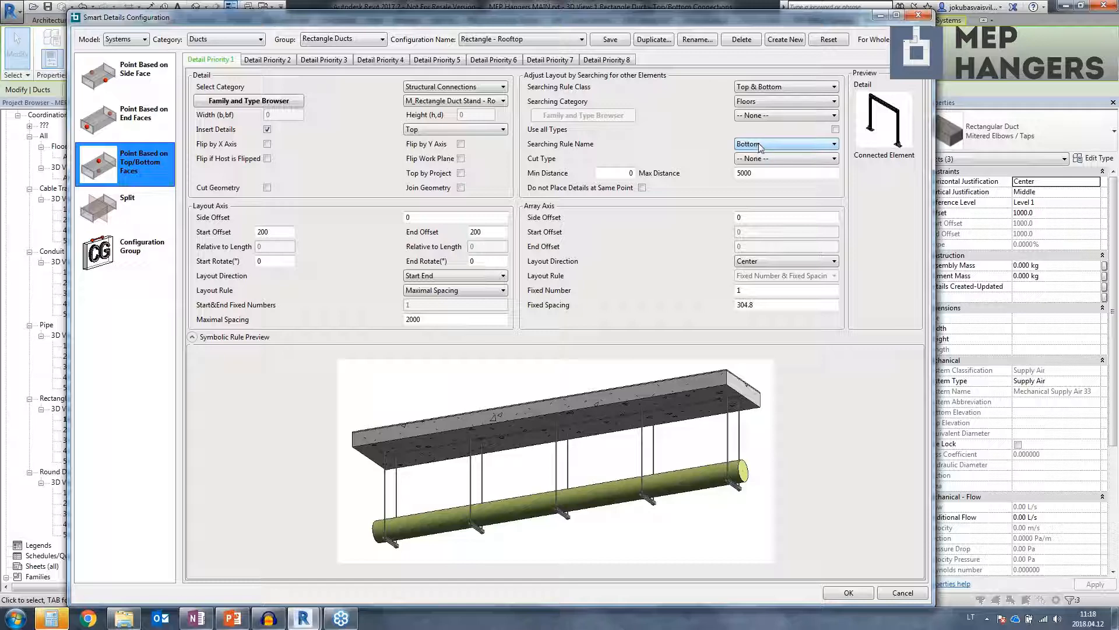
pyautogui.click(867, 594)
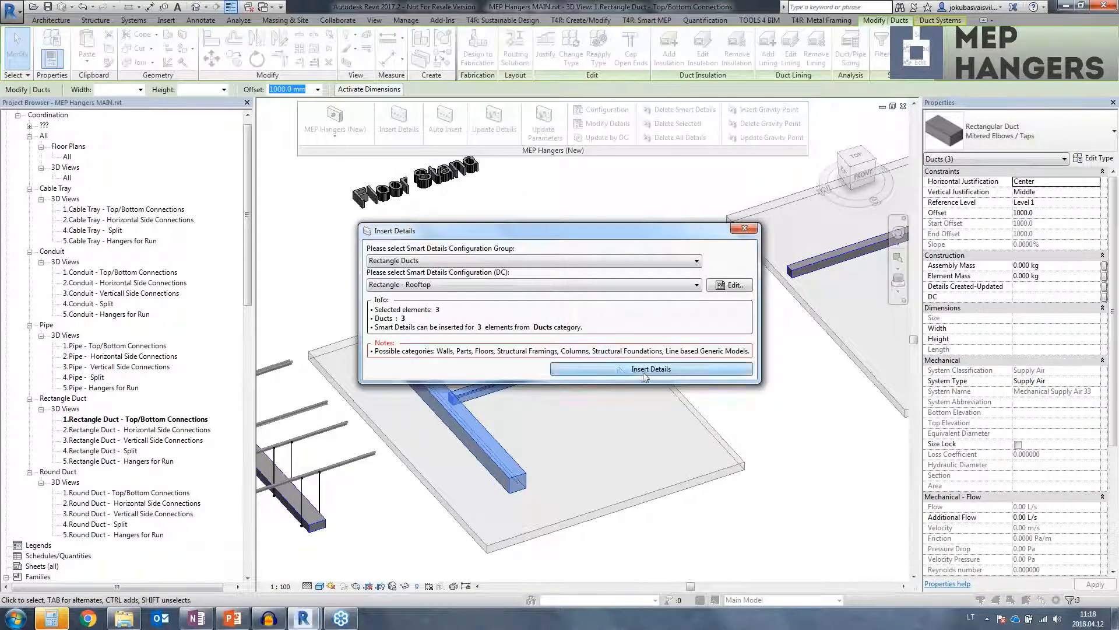
# - Insert the rooftop stands under the three selected ducts and check from the front how they meet the floor
pyautogui.click(645, 372)
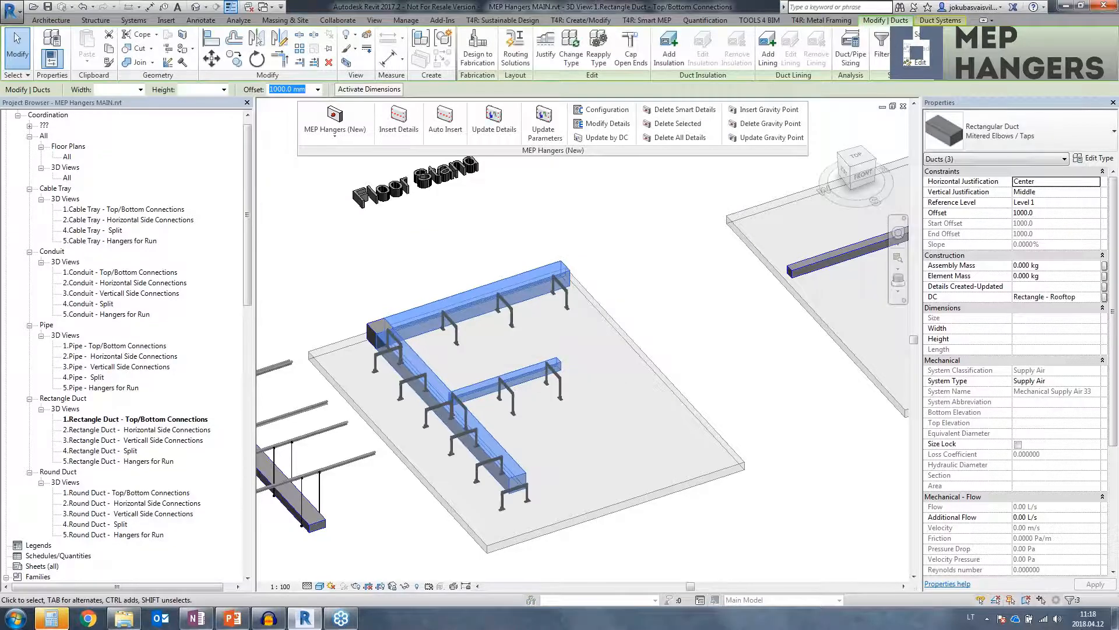
pyautogui.keyDown('shift'); pyautogui.moveTo(618, 374); pyautogui.dragTo(517, 237, button='middle'); pyautogui.keyUp('shift')
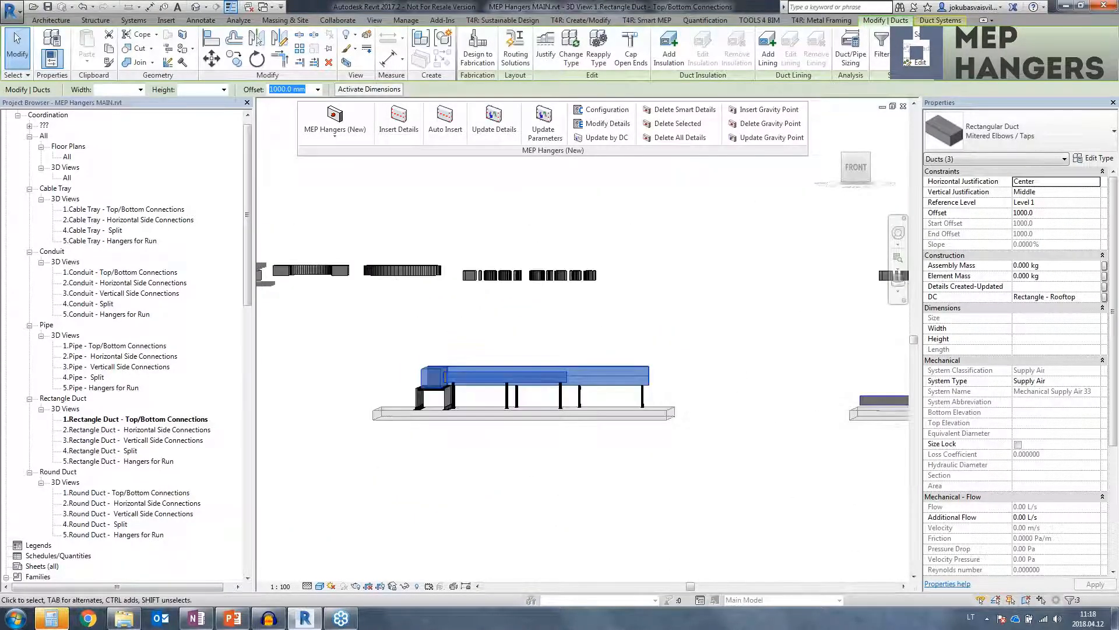
# - Inspect the inserted rooftop stands in 3D and select one of the stands under the branch duct
pyautogui.scroll(5, 629, 345)
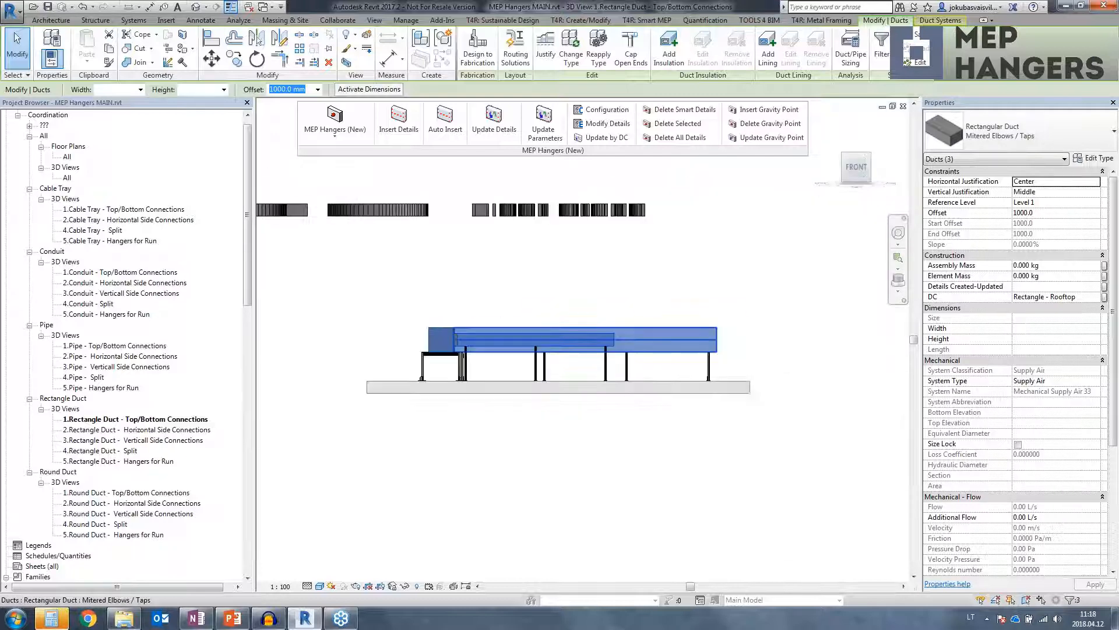
pyautogui.moveTo(409, 322); pyautogui.dragTo(523, 303, button='middle')
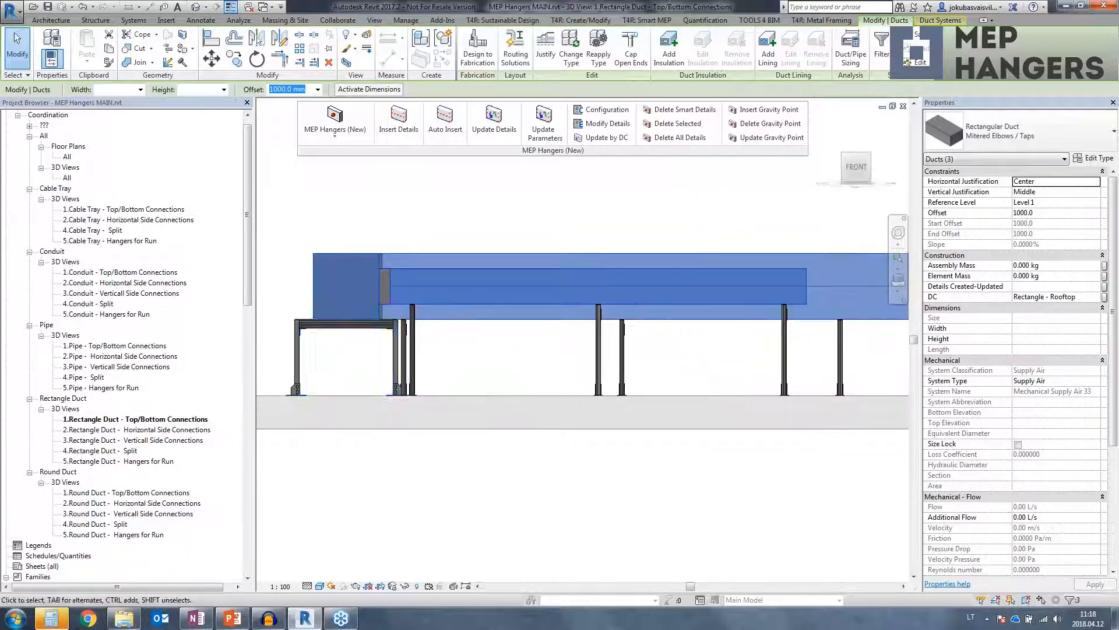
pyautogui.keyDown('shift'); pyautogui.moveTo(814, 366); pyautogui.dragTo(700, 420, button='middle'); pyautogui.keyUp('shift')
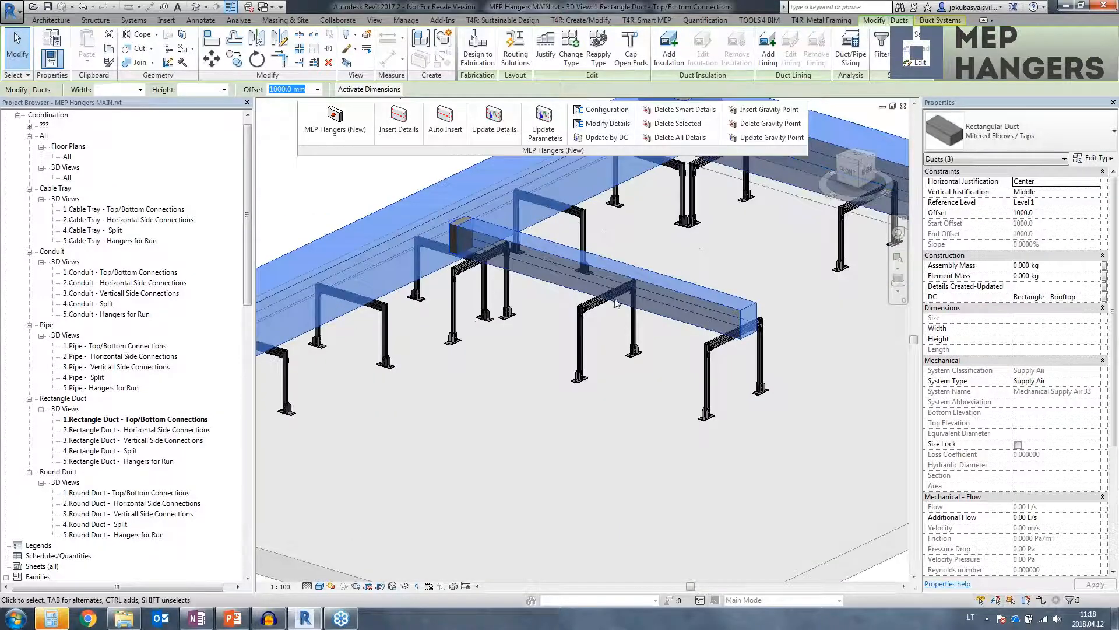
pyautogui.click(576, 331)
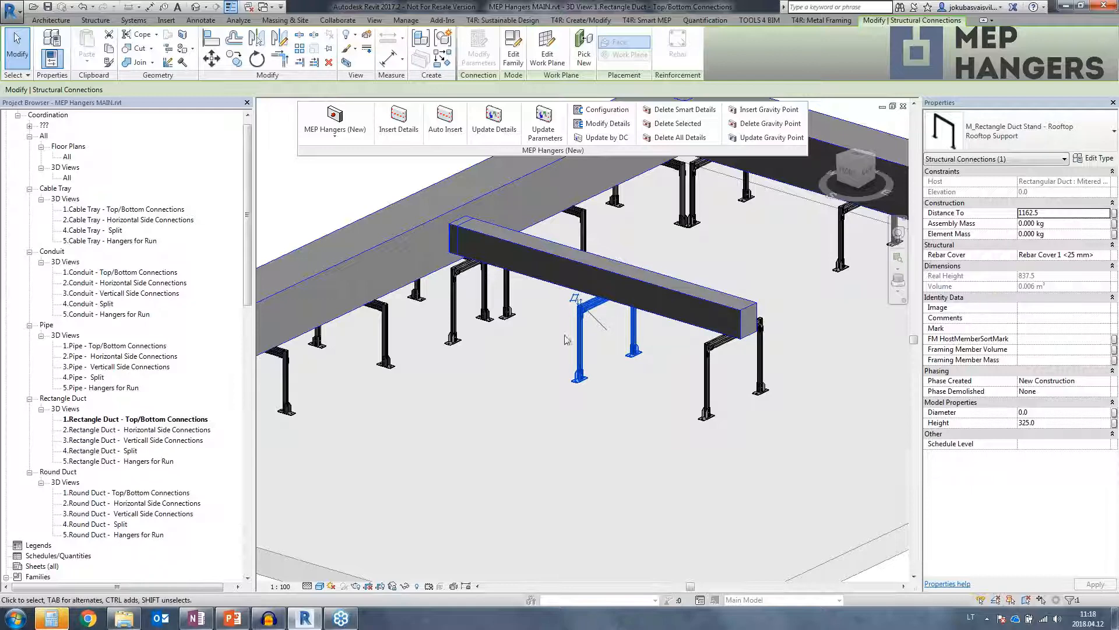
pyautogui.keyDown('shift'); pyautogui.moveTo(616, 363); pyautogui.dragTo(594, 366, button='middle'); pyautogui.keyUp('shift')
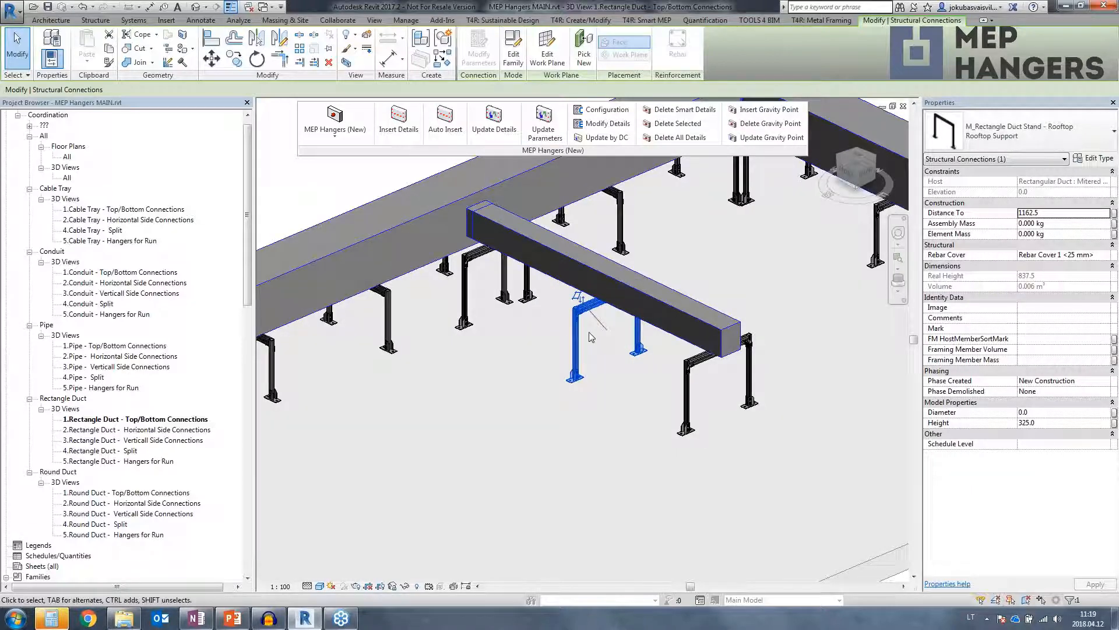
# - Open the selected stand's family, examine its Distance To and Height parameters in the family types, and close the family unchanged
pyautogui.click(516, 48)
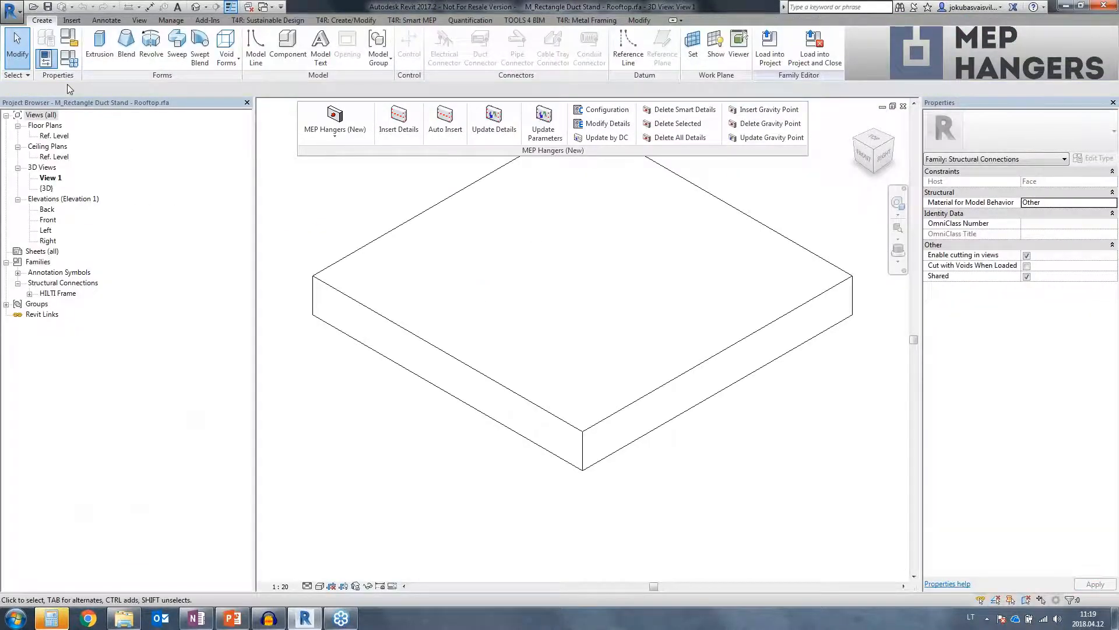
pyautogui.click(46, 58)
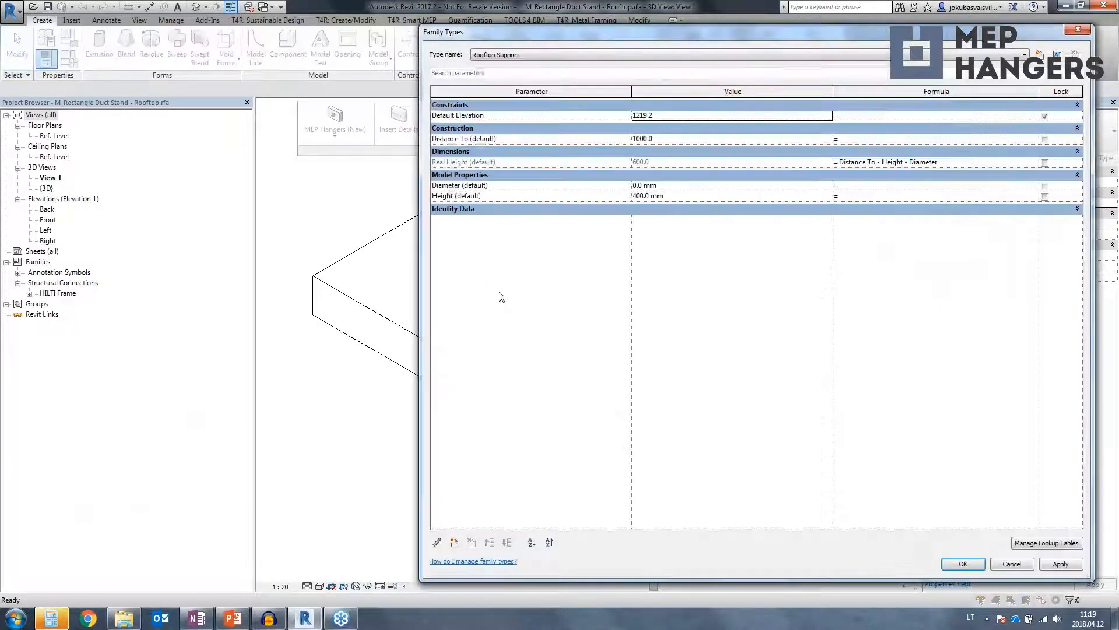
pyautogui.click(523, 142)
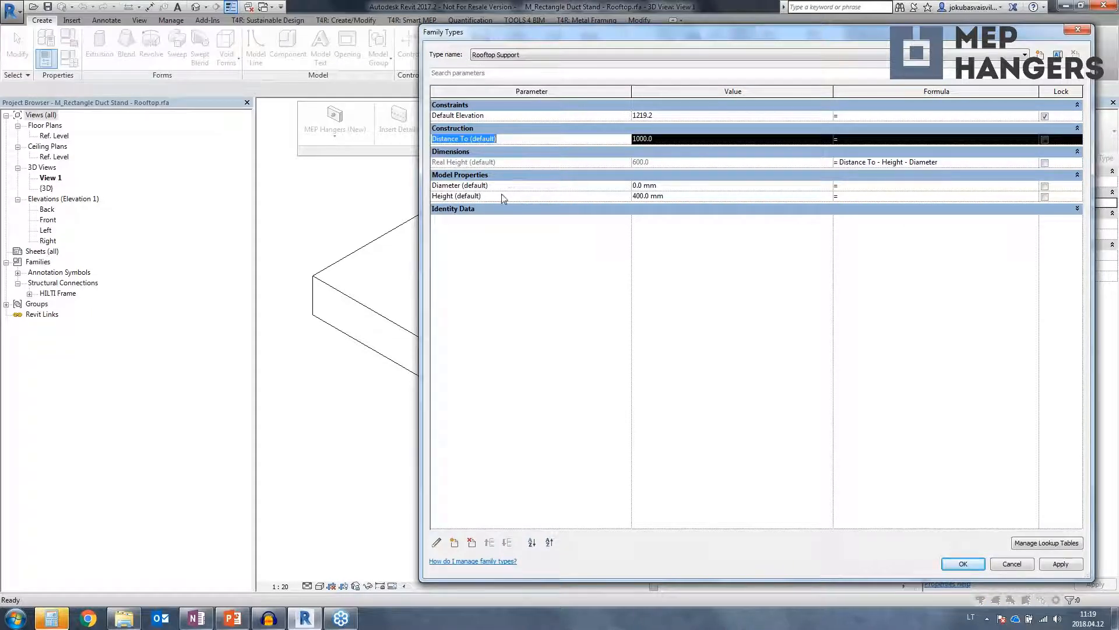
pyautogui.click(504, 197)
pyautogui.click(513, 142)
pyautogui.click(506, 197)
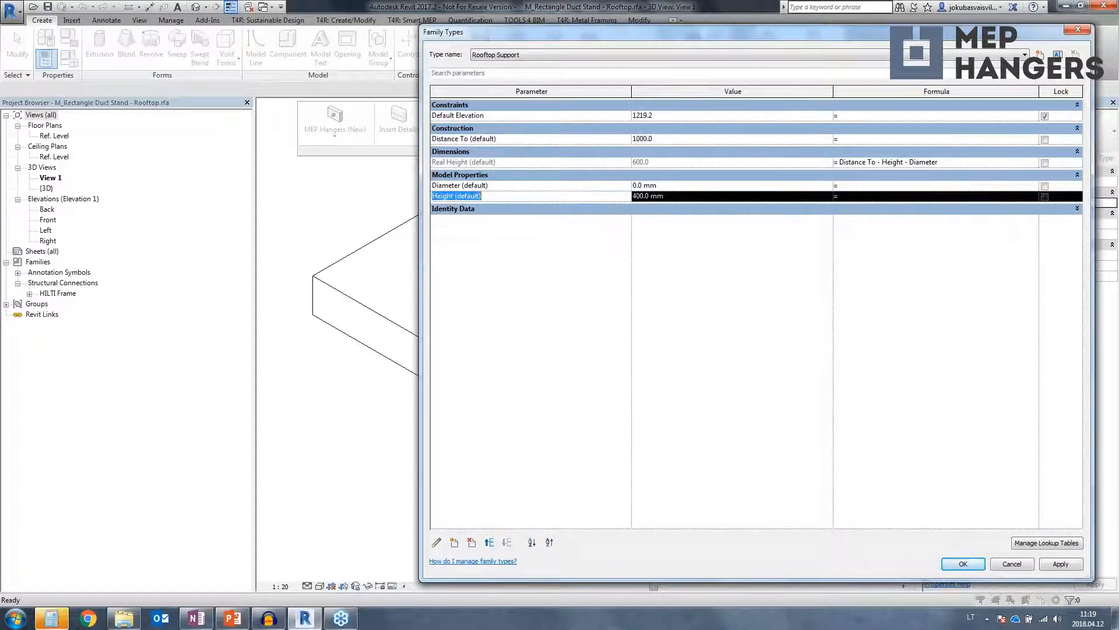
pyautogui.click(1078, 30)
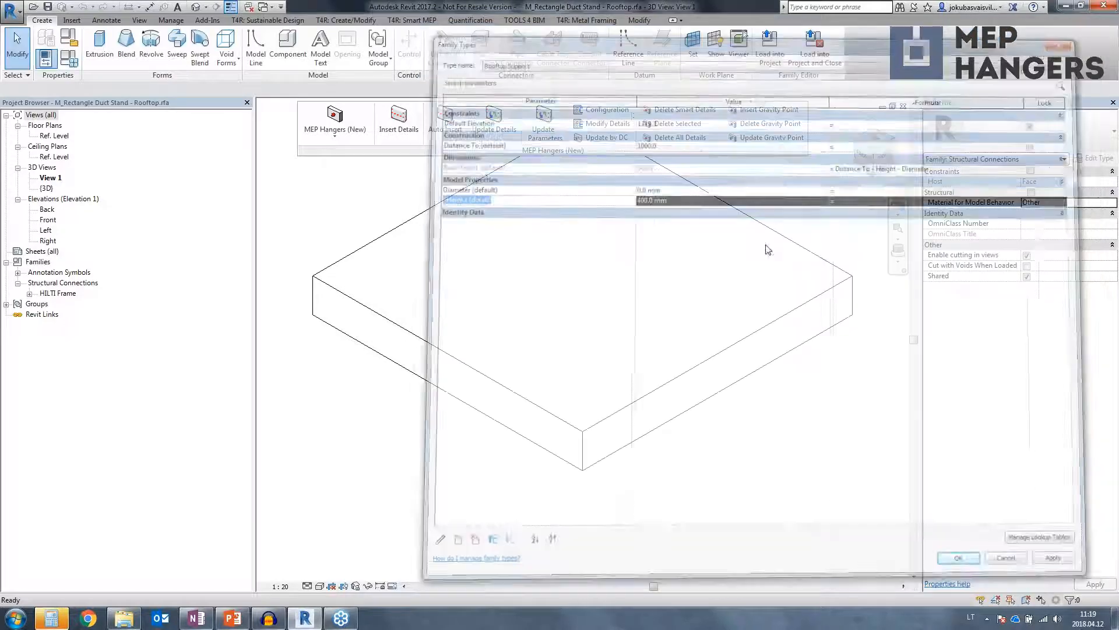
pyautogui.click(903, 106)
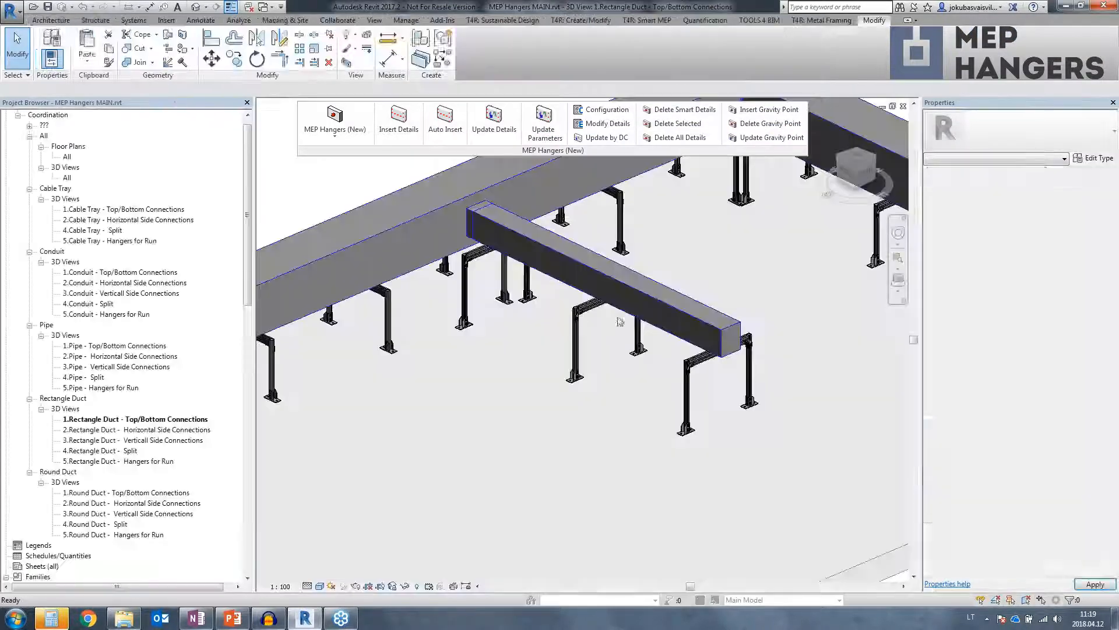
# - Select the three connected rectangular ducts in the Floor Stand + Holder sample
pyautogui.keyDown('shift'); pyautogui.moveTo(691, 382); pyautogui.dragTo(704, 423, button='middle'); pyautogui.keyUp('shift')
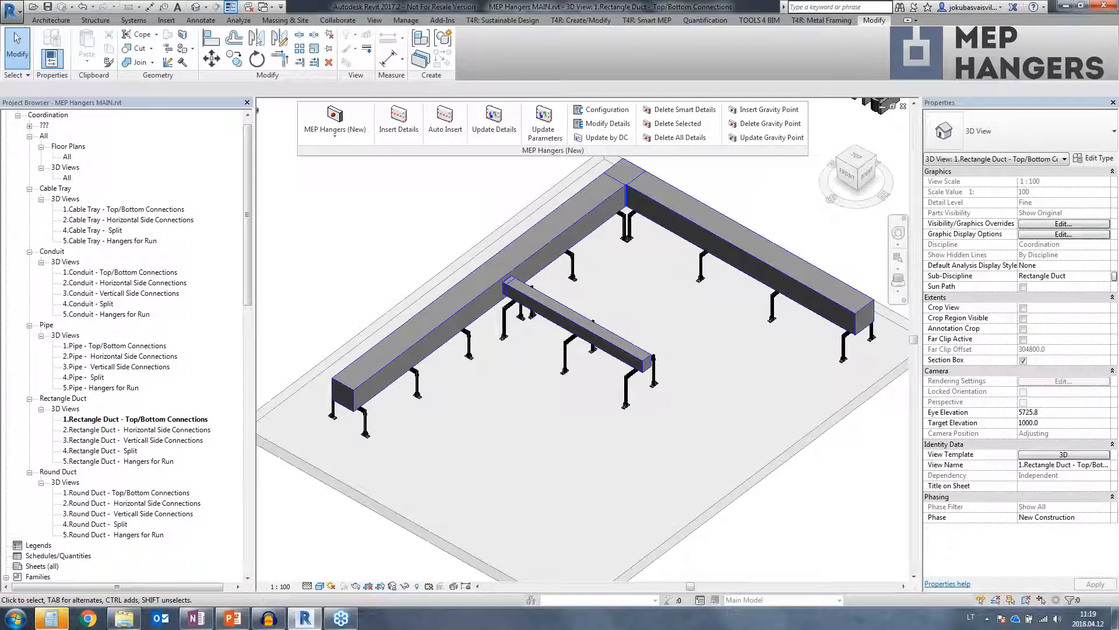
pyautogui.scroll(-3, 731, 430)
pyautogui.moveTo(735, 519); pyautogui.dragTo(685, 350, button='middle')
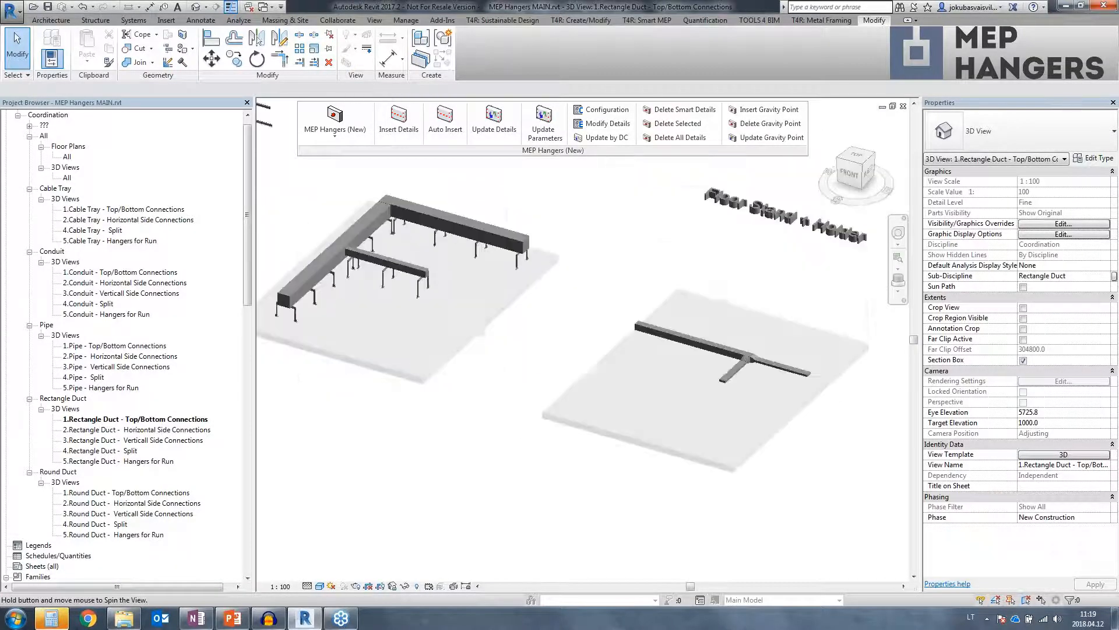
pyautogui.click(685, 341)
pyautogui.keyDown('ctrl'); pyautogui.click(735, 371); pyautogui.keyUp('ctrl')
pyautogui.keyDown('ctrl'); pyautogui.click(781, 366); pyautogui.keyUp('ctrl')
pyautogui.keyDown('shift'); pyautogui.moveTo(770, 396); pyautogui.dragTo(889, 399, button='middle'); pyautogui.keyUp('shift')
pyautogui.scroll(3, 721, 350)
pyautogui.moveTo(775, 390); pyautogui.dragTo(641, 397, button='middle')
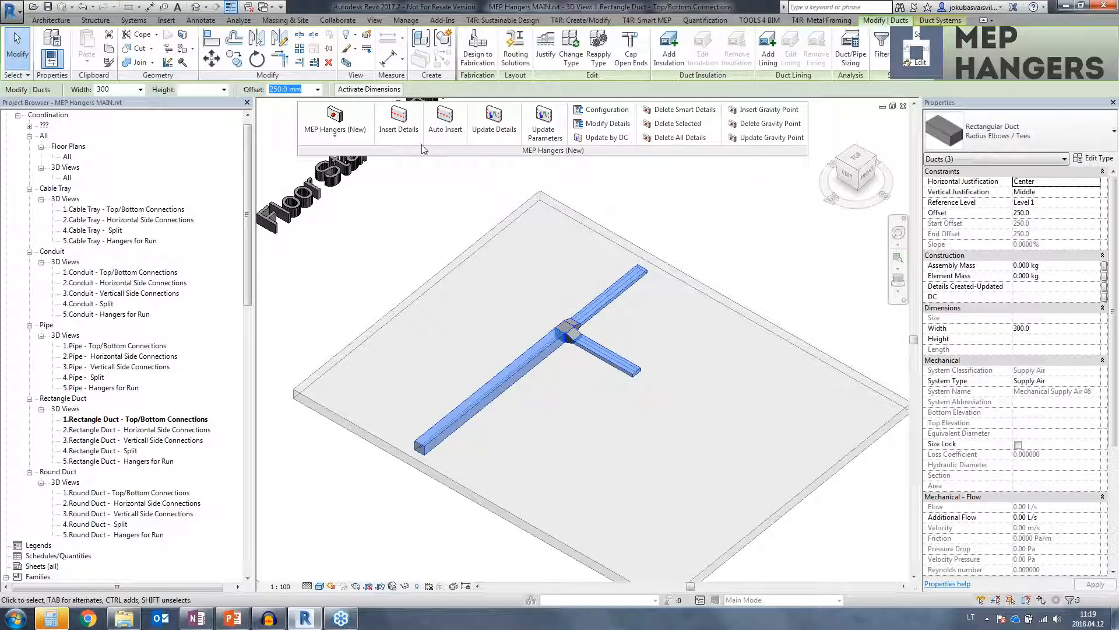
# - Insert details on the three selected ducts using the Rectangle - Rooftop 2 Details configuration from the Rectangle Ducts group
pyautogui.click(410, 128)
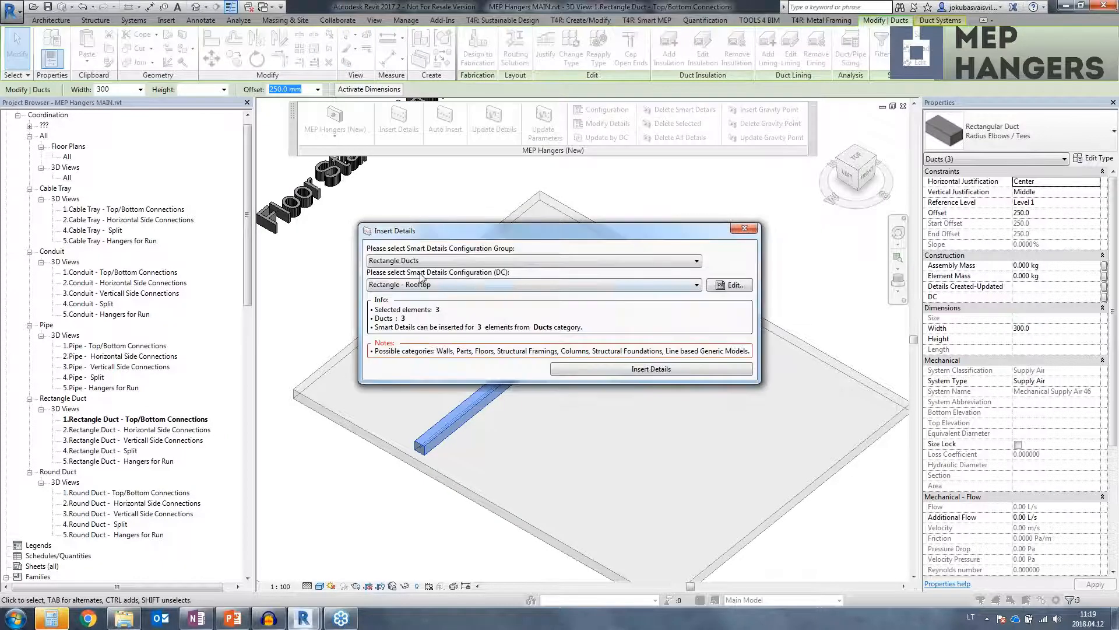
pyautogui.click(428, 285)
pyautogui.click(641, 324)
pyautogui.click(670, 364)
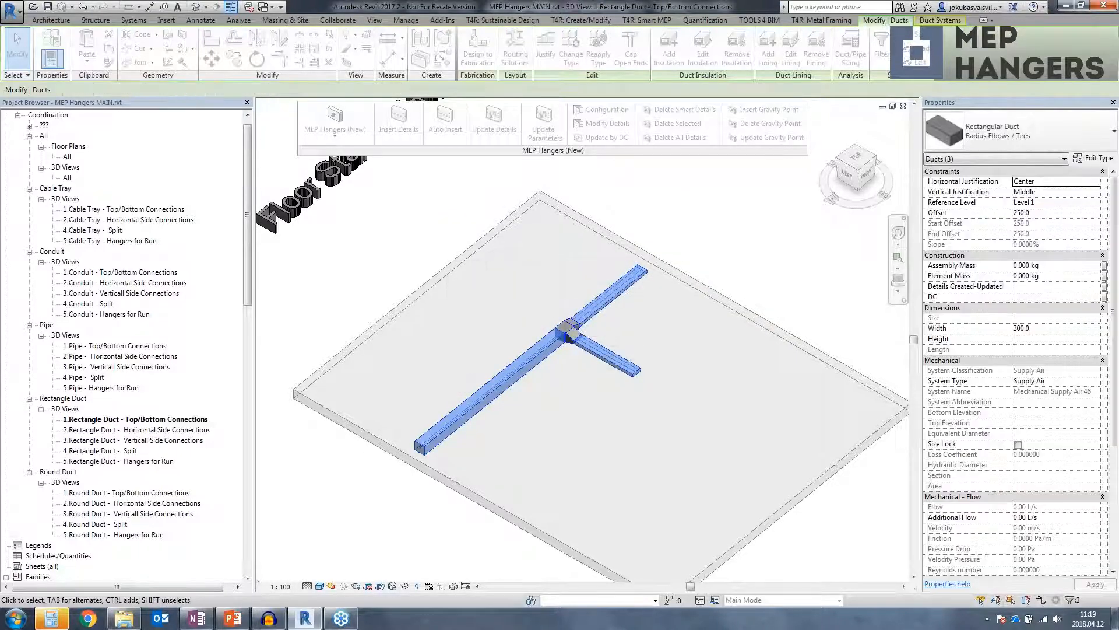
pyautogui.click(560, 400)
# - Look over the inserted supports along the ducts, selecting the rooftop duct holder frames to identify their parts
pyautogui.scroll(4, 627, 371)
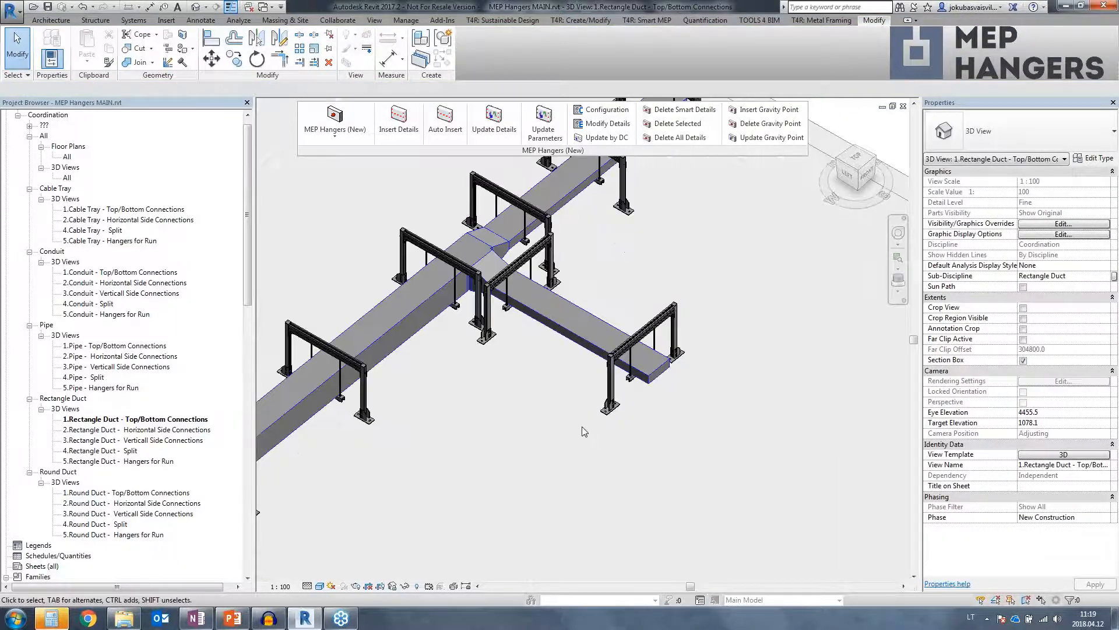
pyautogui.moveTo(465, 456); pyautogui.dragTo(643, 410, button='middle')
pyautogui.click(308, 524)
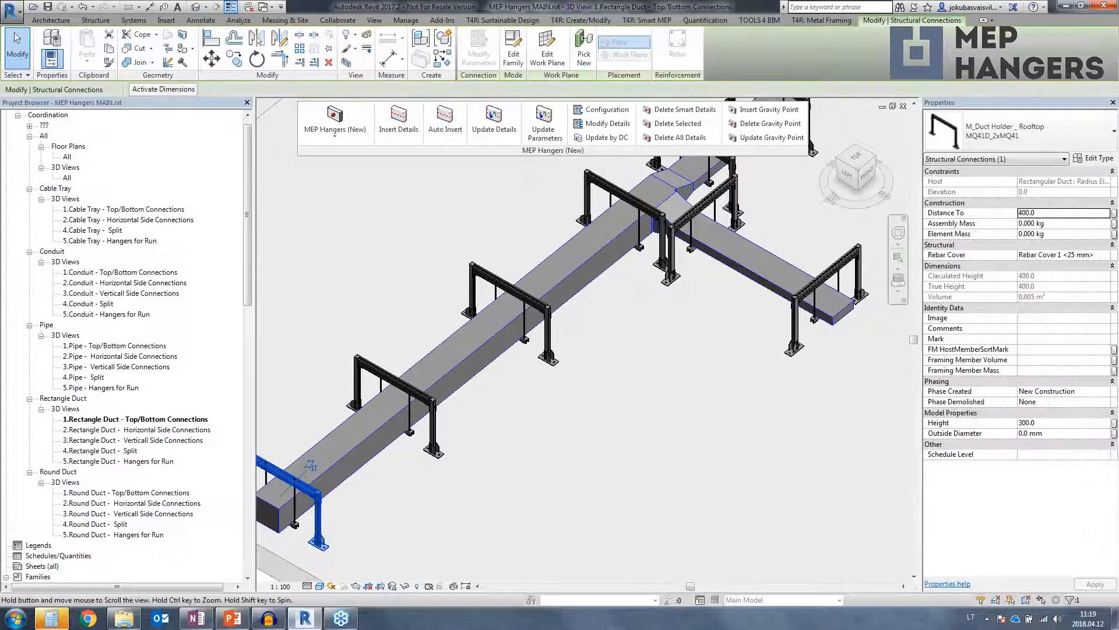
pyautogui.moveTo(340, 522); pyautogui.dragTo(428, 463, button='middle')
pyautogui.moveTo(688, 252); pyautogui.dragTo(588, 361, button='middle')
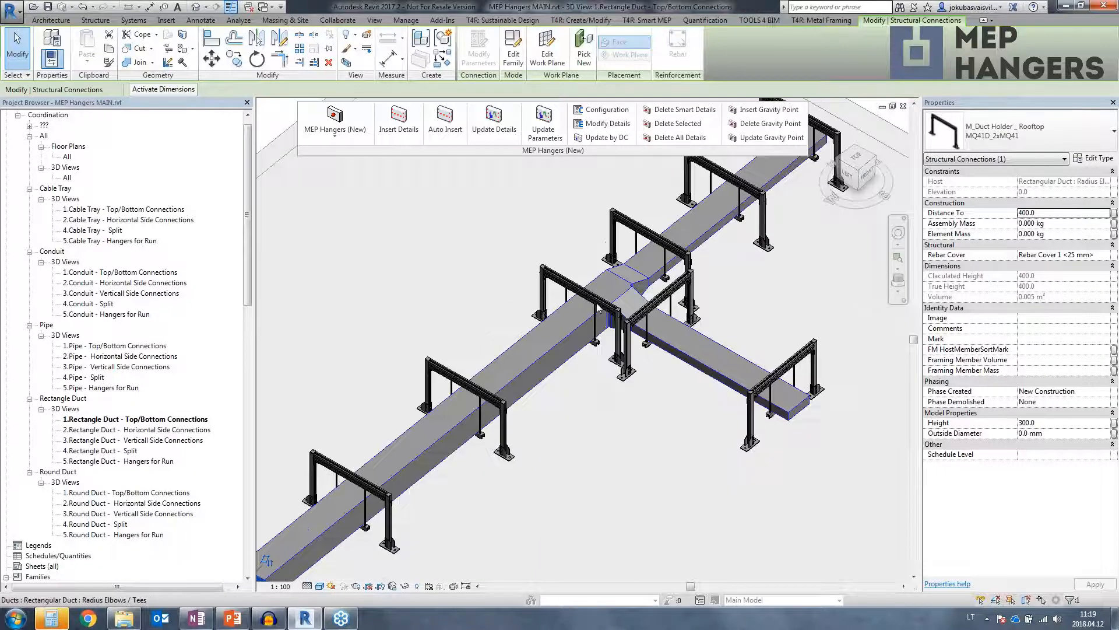
pyautogui.click(553, 282)
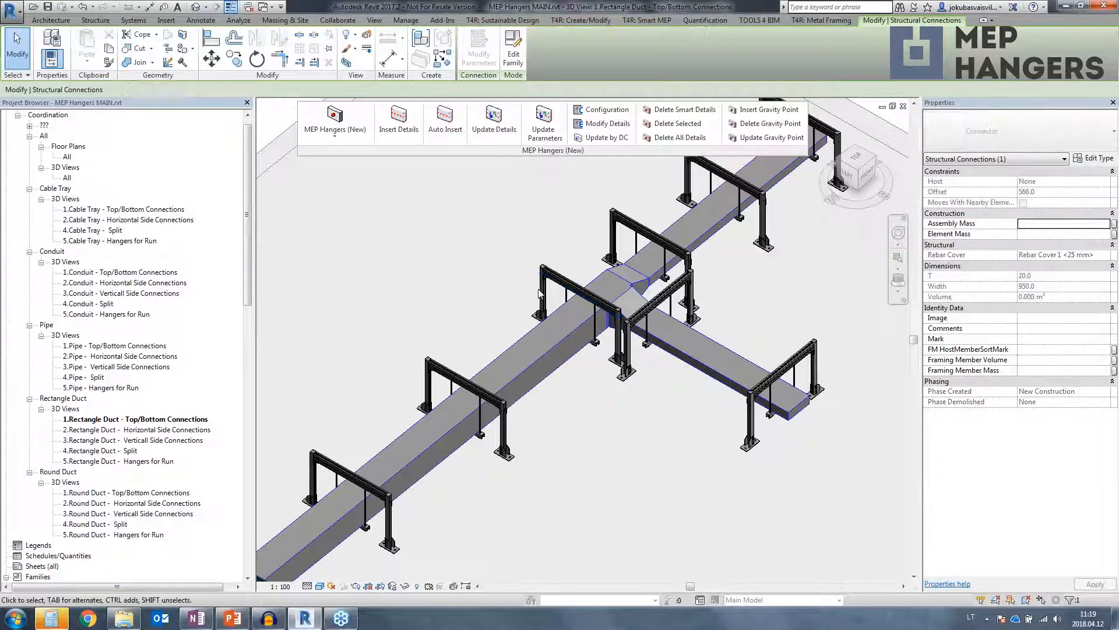
pyautogui.click(540, 293)
# - Select the duct hanger at the main duct's open end and examine how it attaches to the holder frame
pyautogui.keyDown('shift'); pyautogui.moveTo(540, 294); pyautogui.dragTo(678, 235, button='middle'); pyautogui.keyUp('shift')
pyautogui.moveTo(482, 509); pyautogui.dragTo(559, 385, button='middle')
pyautogui.scroll(3, 392, 497)
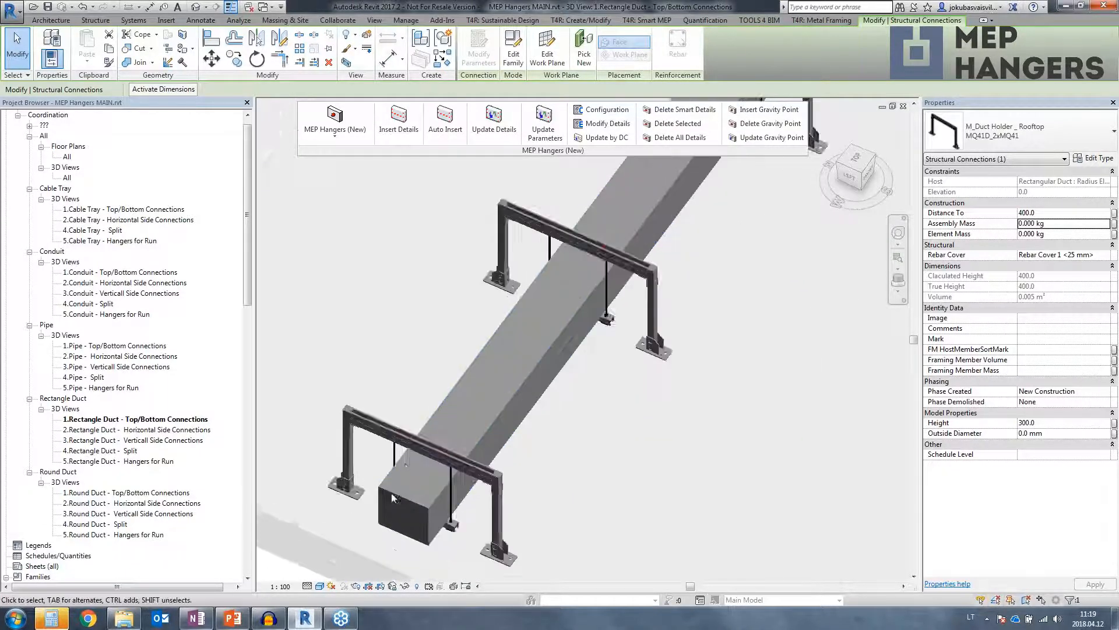
pyautogui.click(458, 516)
pyautogui.keyDown('shift'); pyautogui.moveTo(387, 351); pyautogui.dragTo(408, 268, button='middle'); pyautogui.keyUp('shift')
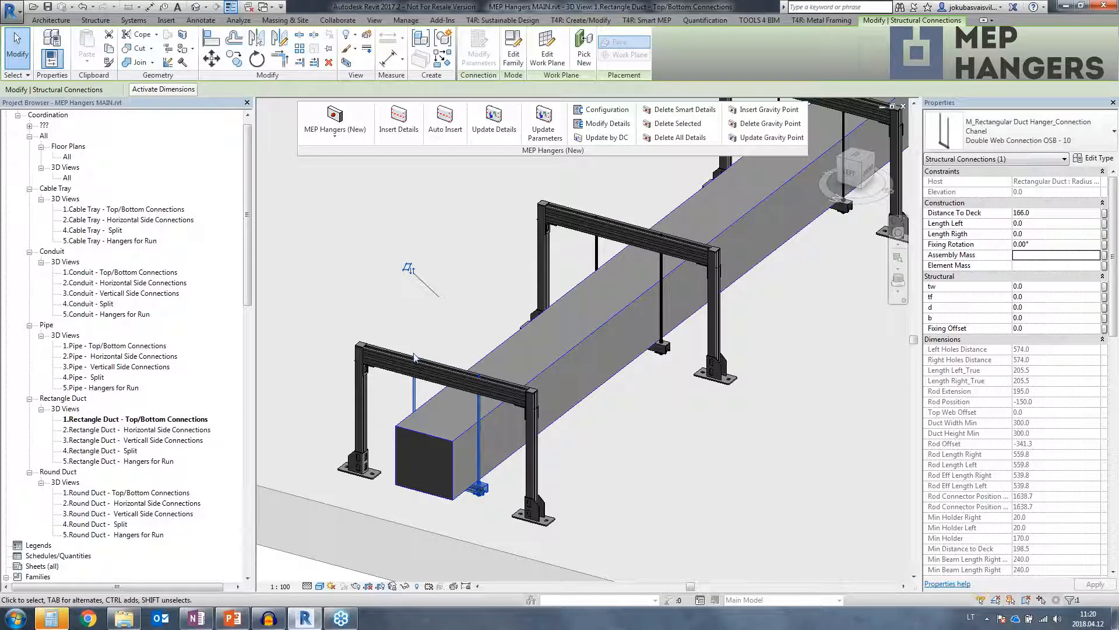
# - Open the 1.Round Duct - Top/Bottom Connections 3D view and zoom in on its Floor Stand + Holder sample
pyautogui.doubleClick(133, 494)
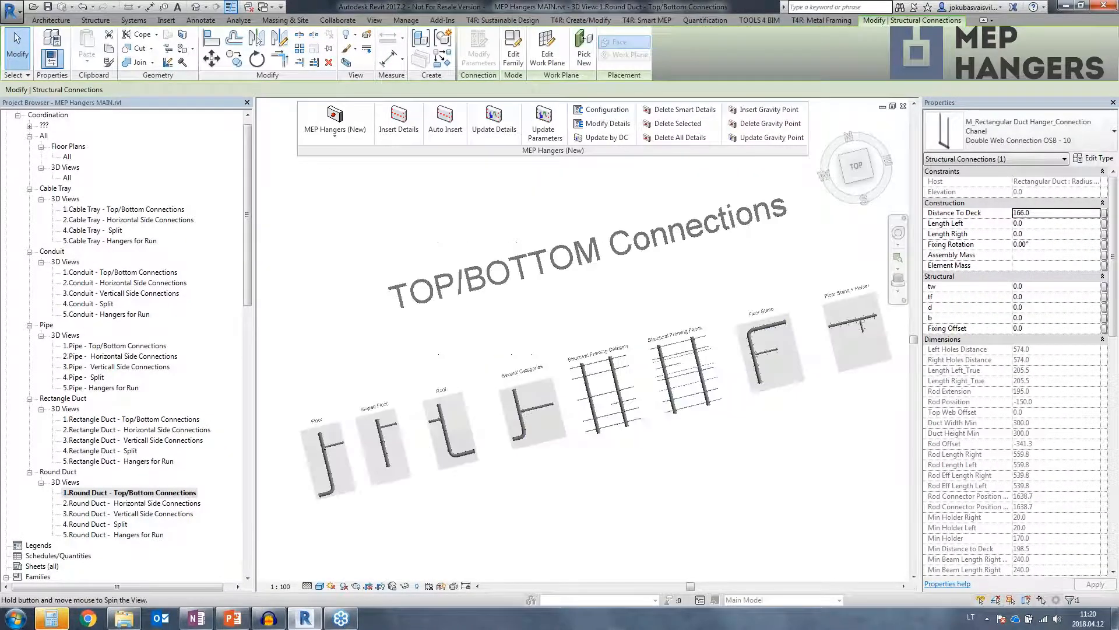
pyautogui.keyDown('shift'); pyautogui.moveTo(816, 368); pyautogui.dragTo(872, 288, button='middle'); pyautogui.keyUp('shift')
pyautogui.scroll(5, 740, 289)
pyautogui.moveTo(875, 245); pyautogui.dragTo(645, 326, button='middle')
pyautogui.scroll(3, 647, 326)
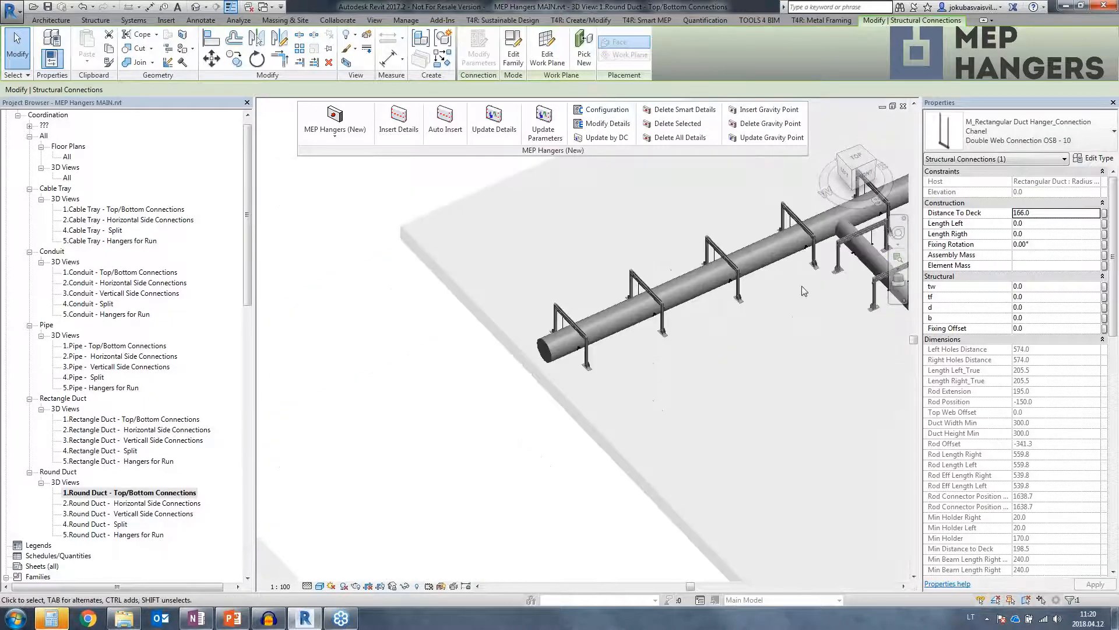
pyautogui.scroll(2, 769, 269)
# - Examine the round duct's supports in 3D by selecting a half-band hanger and its rooftop holder frame
pyautogui.click(696, 286)
pyautogui.keyDown('shift'); pyautogui.moveTo(734, 338); pyautogui.dragTo(496, 320, button='middle'); pyautogui.keyUp('shift')
pyautogui.click(612, 276)
pyautogui.scroll(4, 612, 277)
pyautogui.keyDown('shift'); pyautogui.moveTo(682, 376); pyautogui.dragTo(670, 349, button='middle'); pyautogui.keyUp('shift')
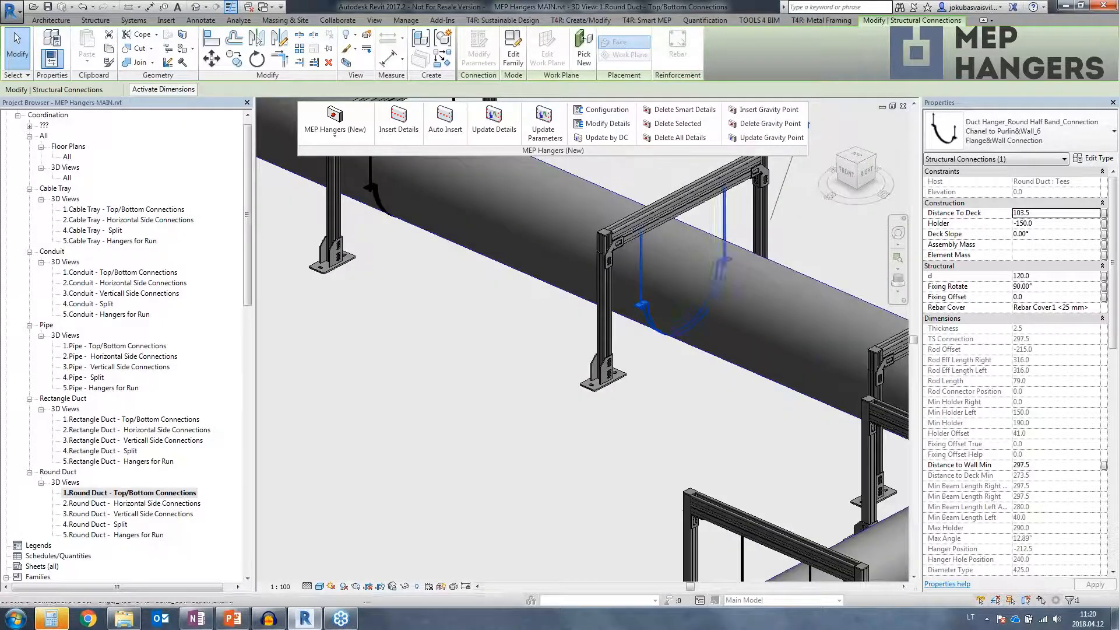
pyautogui.click(608, 286)
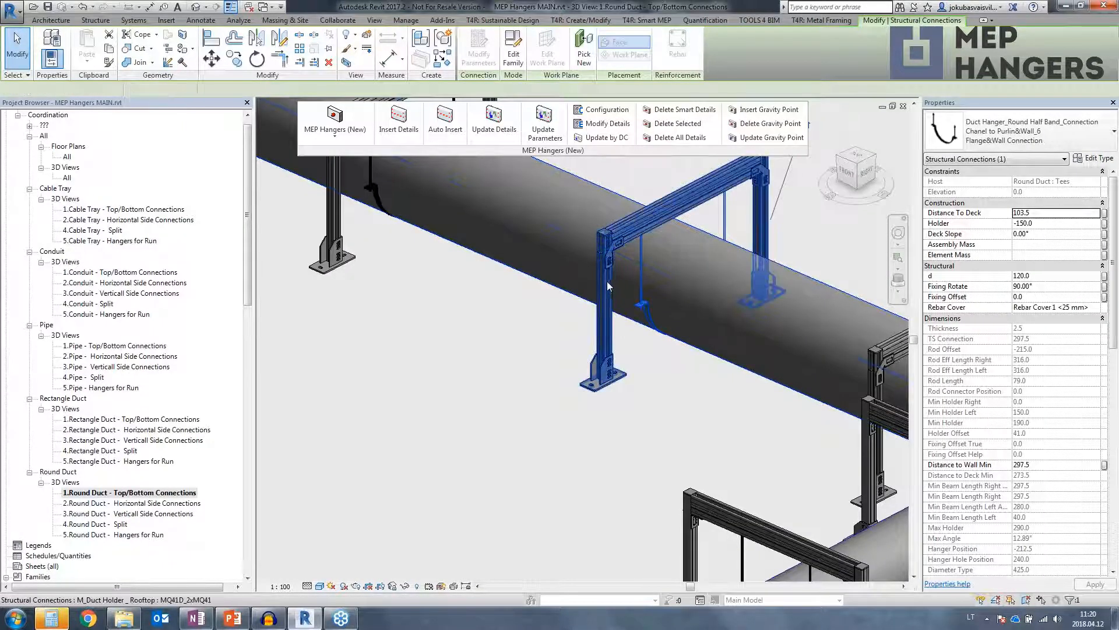
pyautogui.click(608, 286)
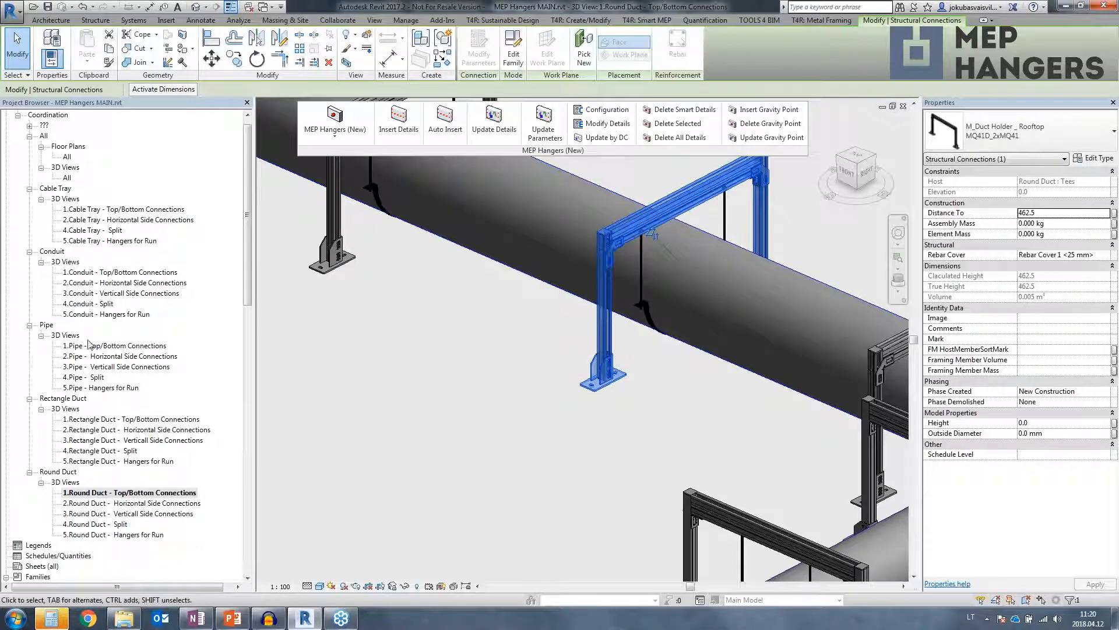
# - Open the 1.Pipe - Top/Bottom Connections 3D view and inspect a rooftop pipe holder and its swivel loop hanger, then clear the selection
pyautogui.doubleClick(109, 346)
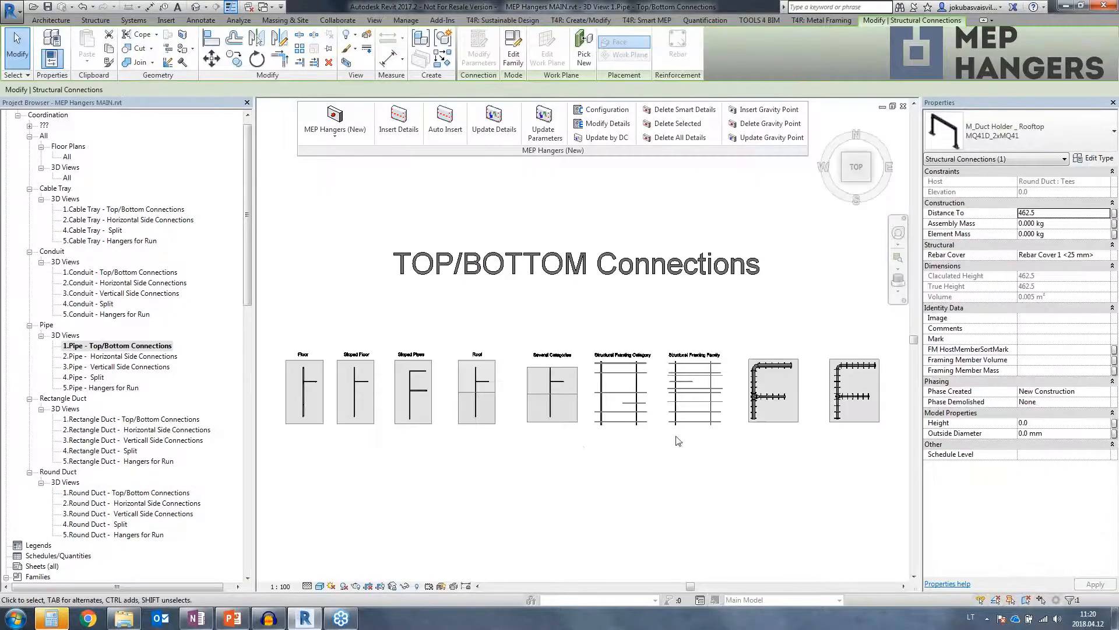
pyautogui.scroll(4, 788, 412)
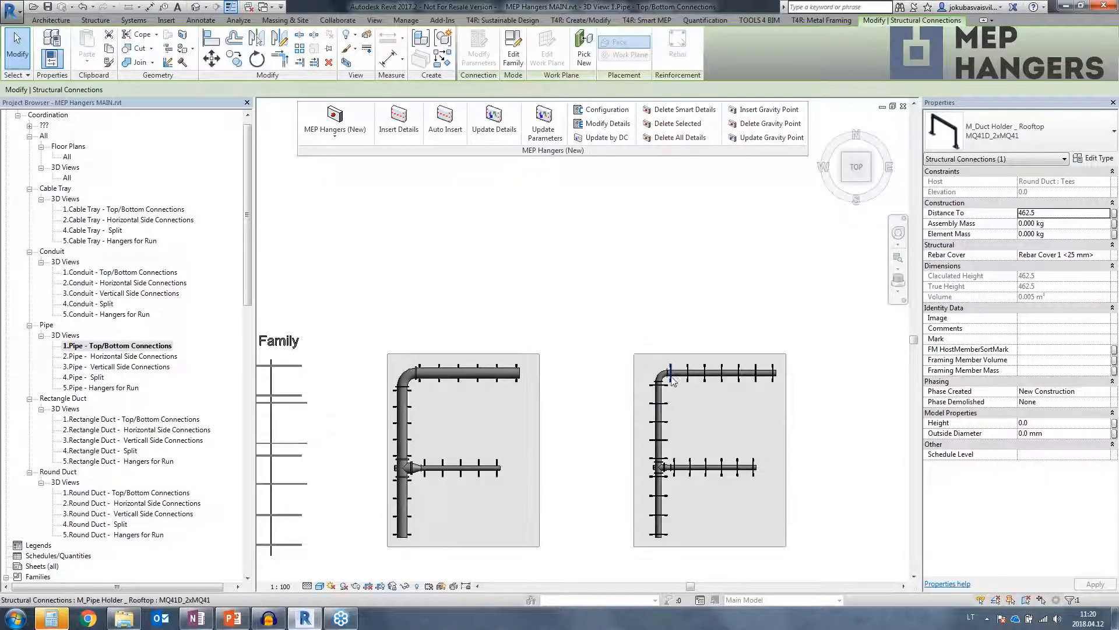
pyautogui.keyDown('shift'); pyautogui.moveTo(640, 342); pyautogui.dragTo(703, 373, button='middle'); pyautogui.keyUp('shift')
pyautogui.scroll(3, 703, 373)
pyautogui.click(611, 315)
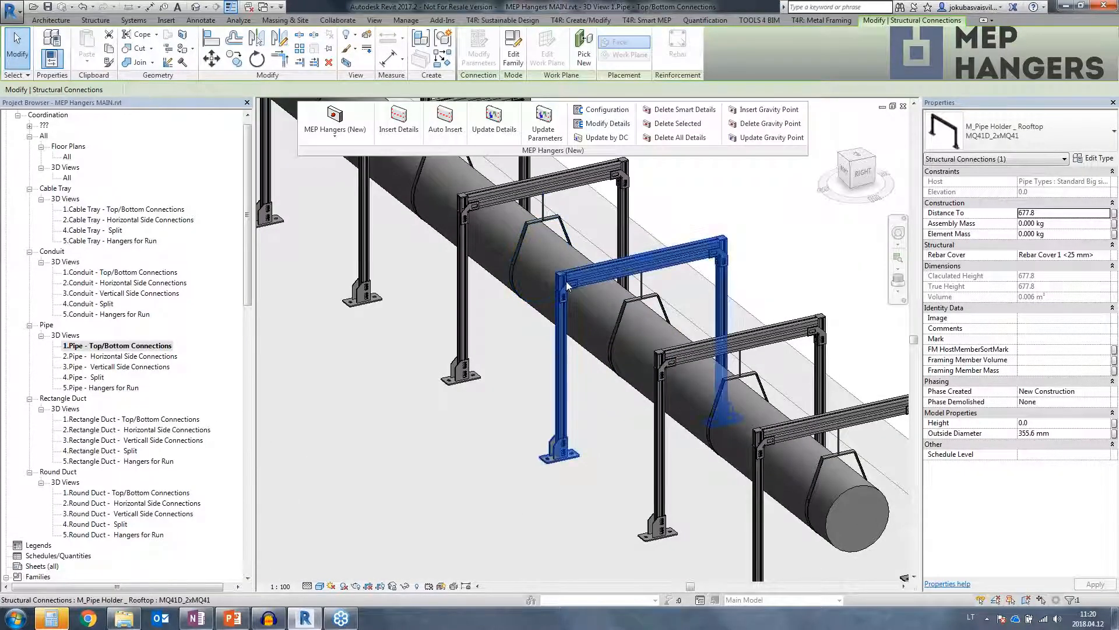
pyautogui.click(612, 330)
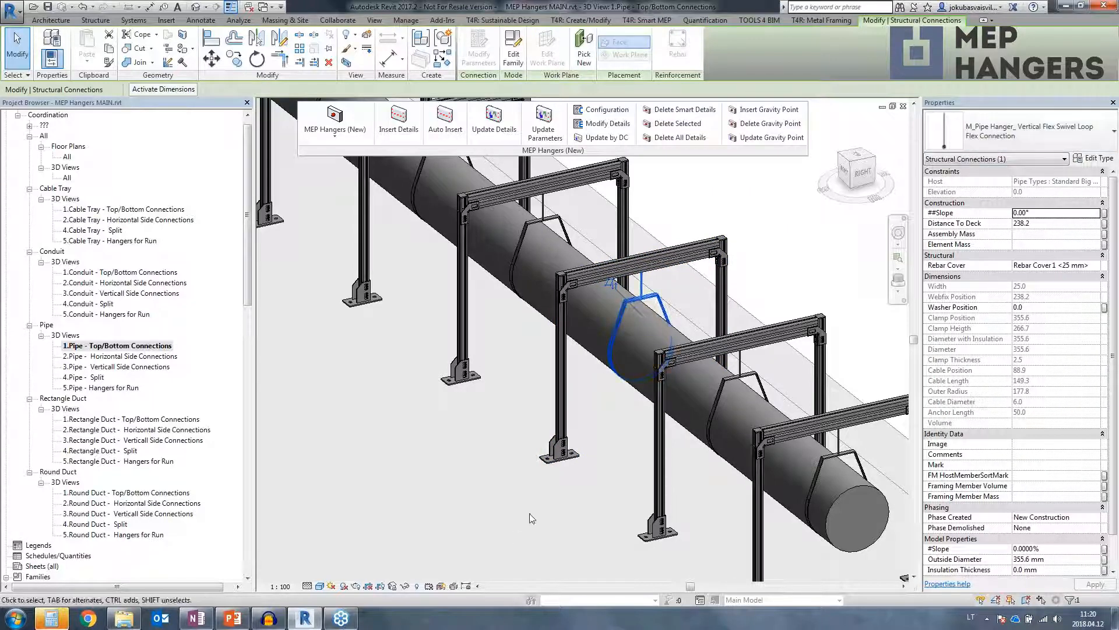
pyautogui.keyDown('shift'); pyautogui.moveTo(519, 502); pyautogui.dragTo(535, 516, button='middle'); pyautogui.keyUp('shift')
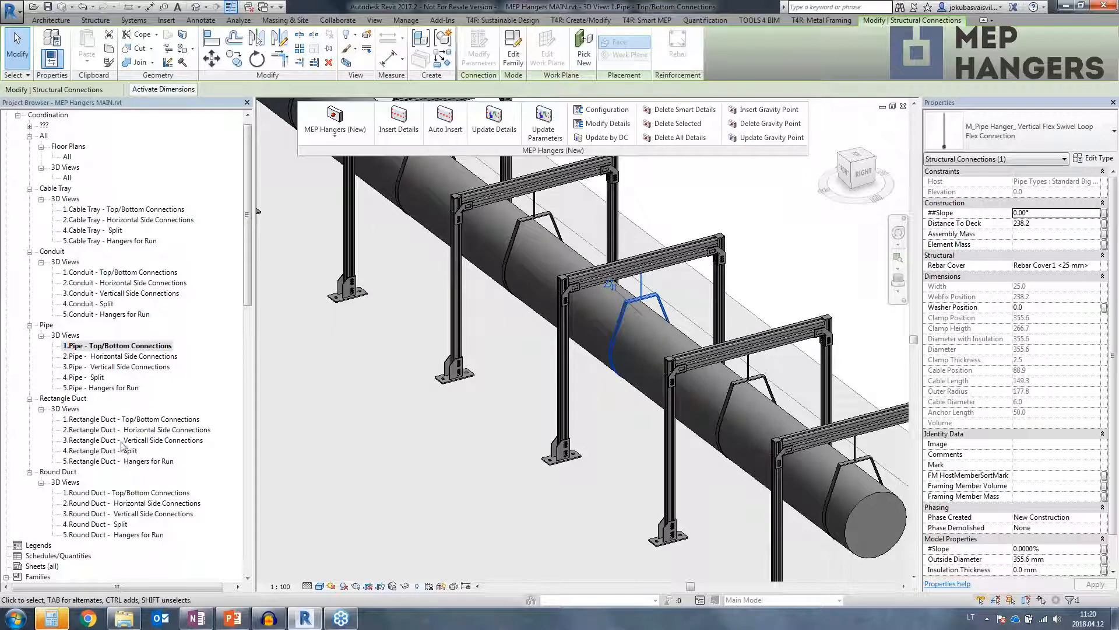
pyautogui.press('Escape')
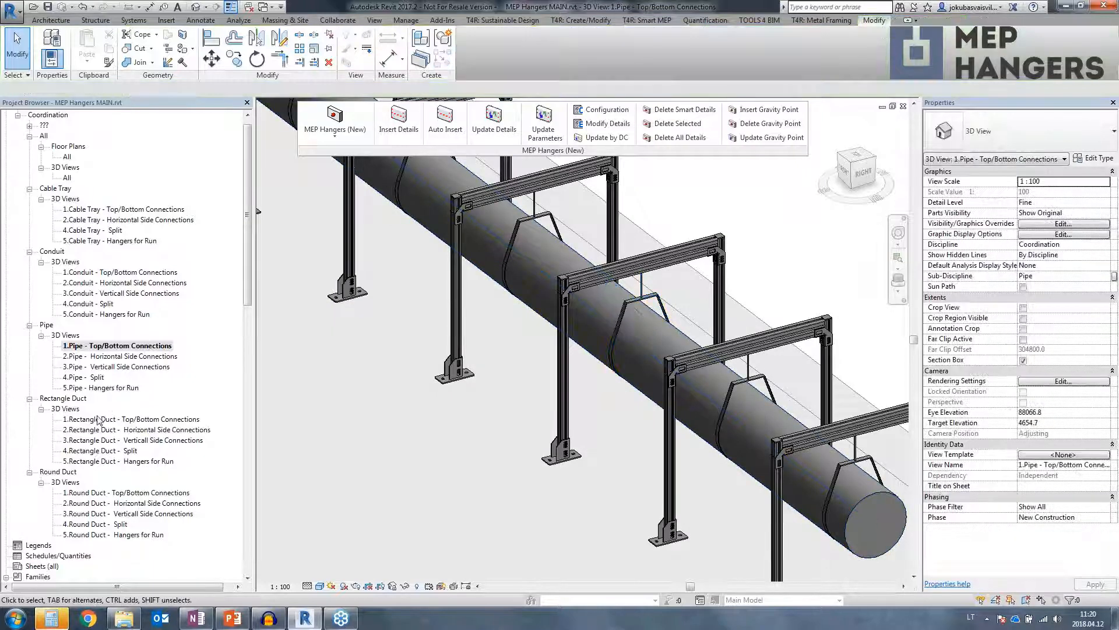
# - Return to the 1.Rectangle Duct - Top/Bottom Connections 3D view and select the long main duct in the Floor Stand + Holder sample
pyautogui.doubleClick(93, 420)
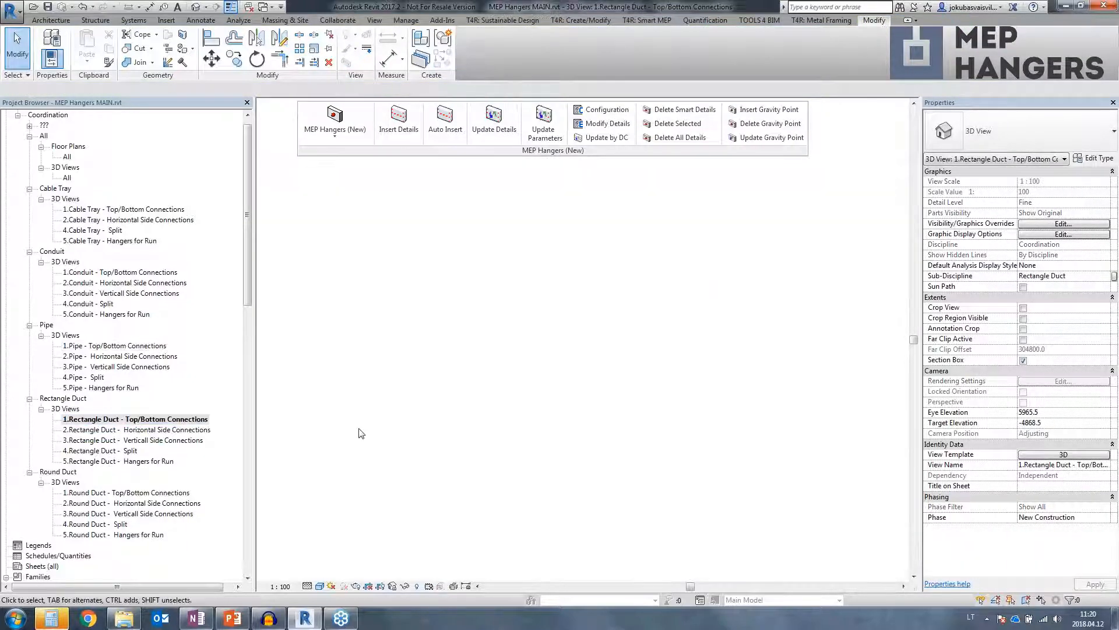
pyautogui.scroll(-2, 465, 459)
pyautogui.keyDown('shift'); pyautogui.moveTo(465, 459); pyautogui.dragTo(463, 452, button='middle'); pyautogui.keyUp('shift')
pyautogui.click(463, 452)
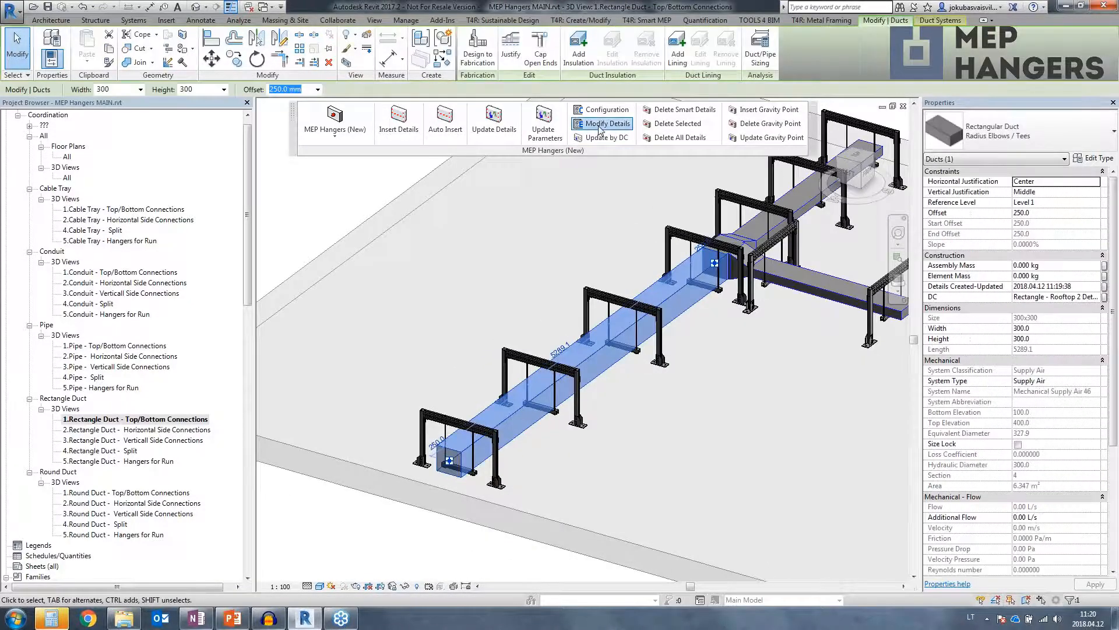
# - Open the selected duct's detail settings for the Rectangle Ducts group and review the top/bottom-face rules of Detail Priority 1 and 2
pyautogui.click(579, 124)
pyautogui.click(380, 38)
pyautogui.click(338, 66)
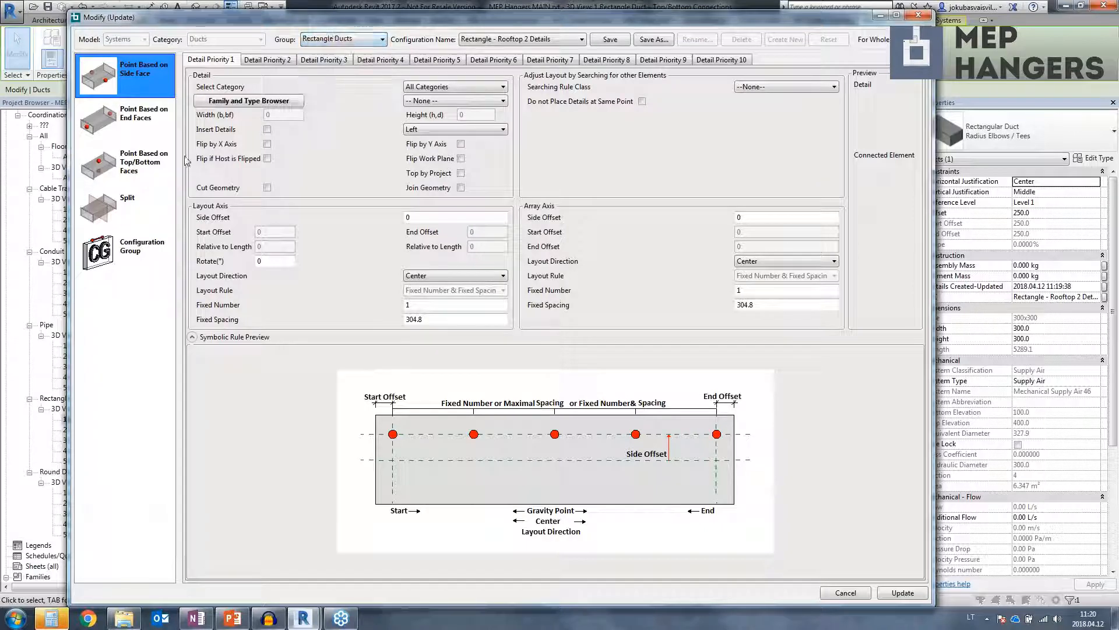
pyautogui.click(129, 169)
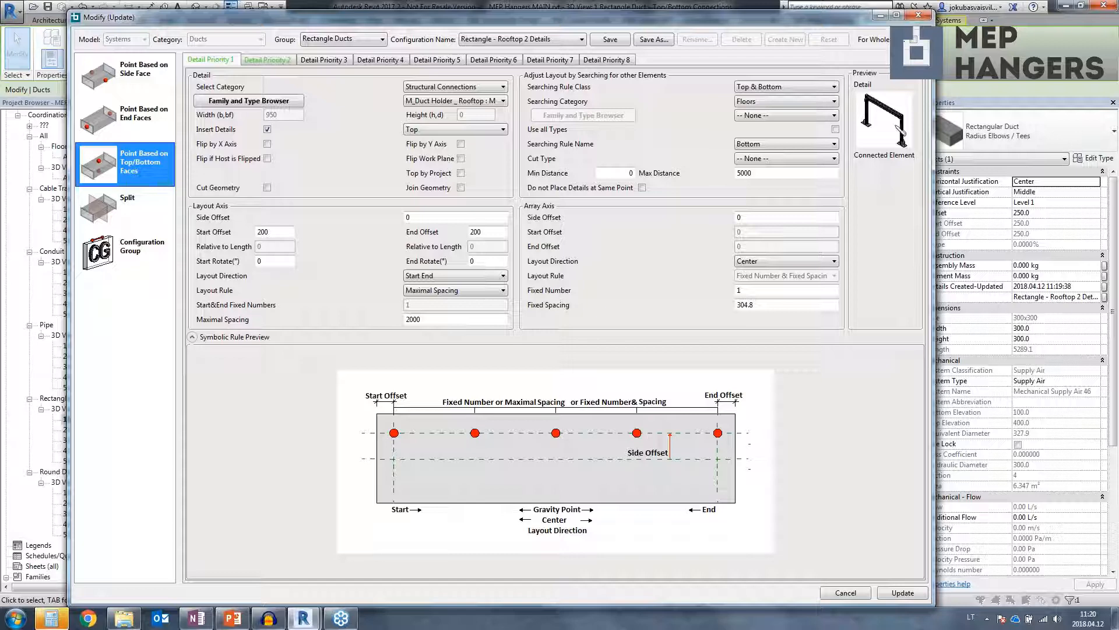
pyautogui.click(267, 62)
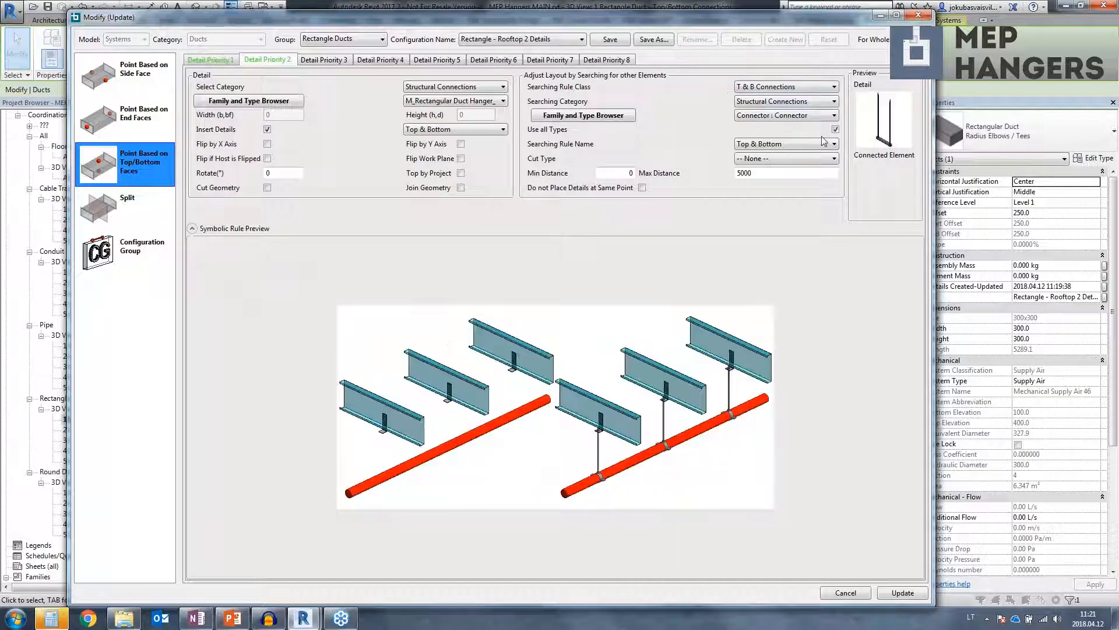
# - Browse the Structural Connections families available for the searched connector and the Detail Priority 2 detail, then close the settings without updating
pyautogui.click(797, 117)
pyautogui.click(796, 118)
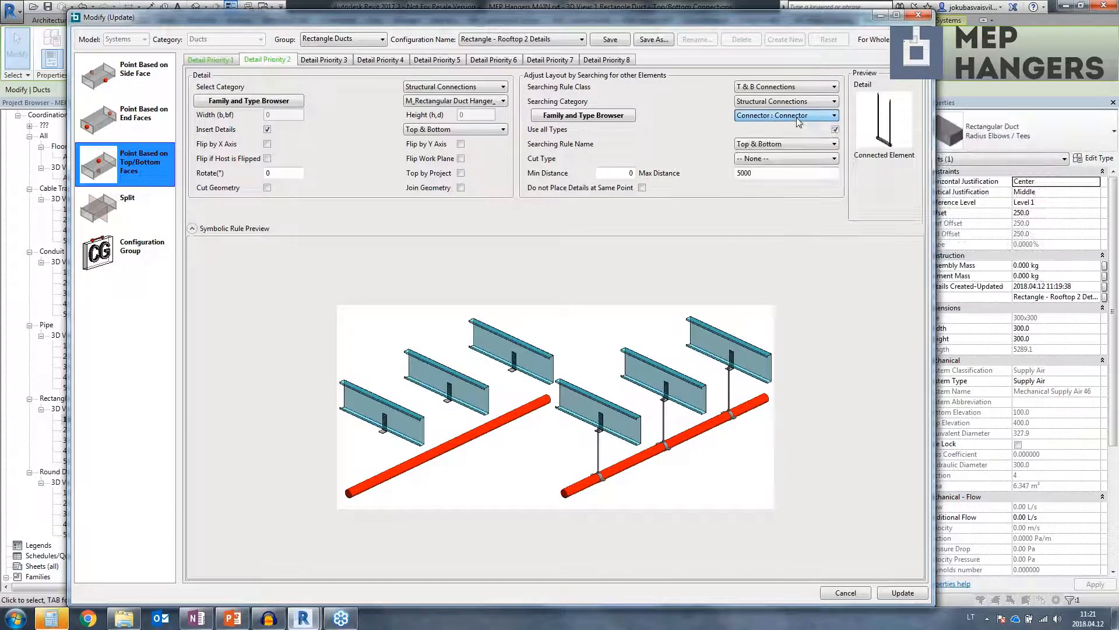
pyautogui.click(584, 115)
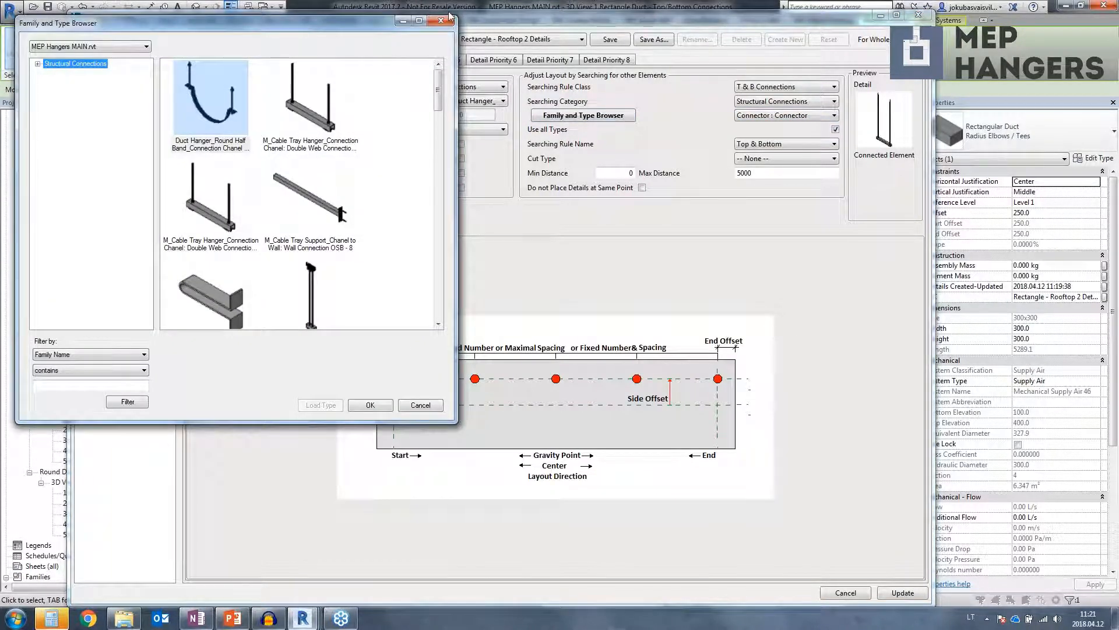
pyautogui.click(229, 102)
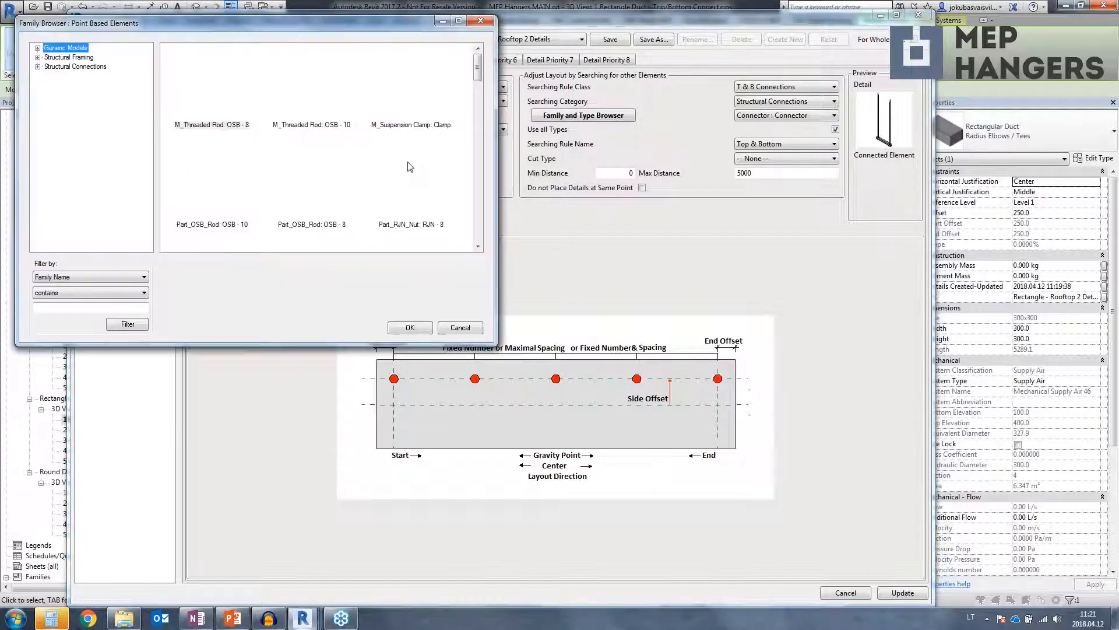
pyautogui.click(74, 66)
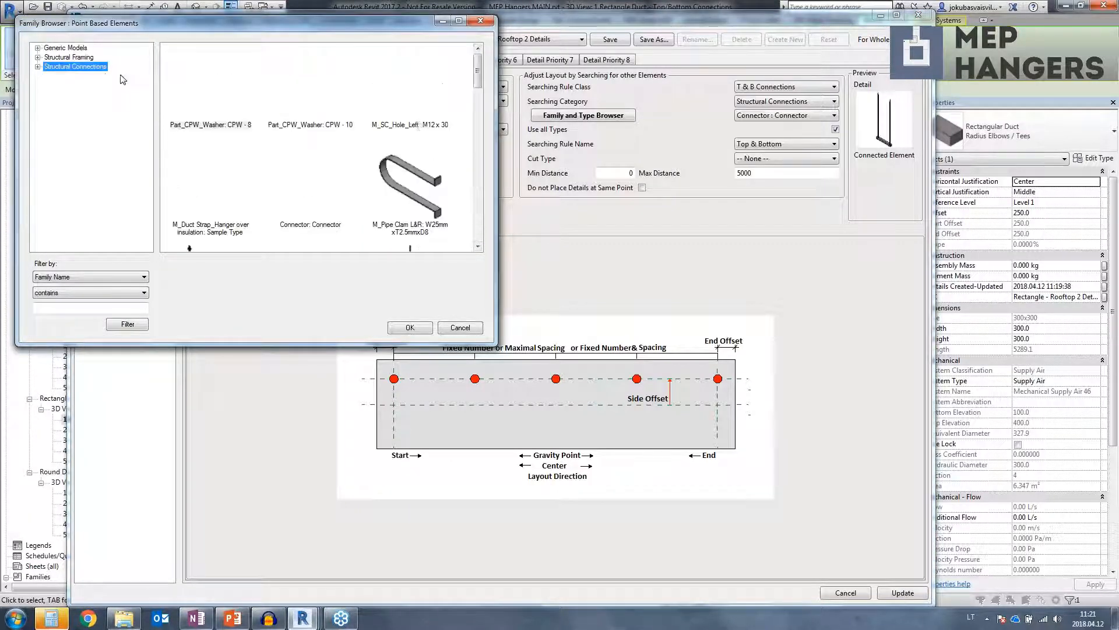
pyautogui.scroll(-8, 475, 109)
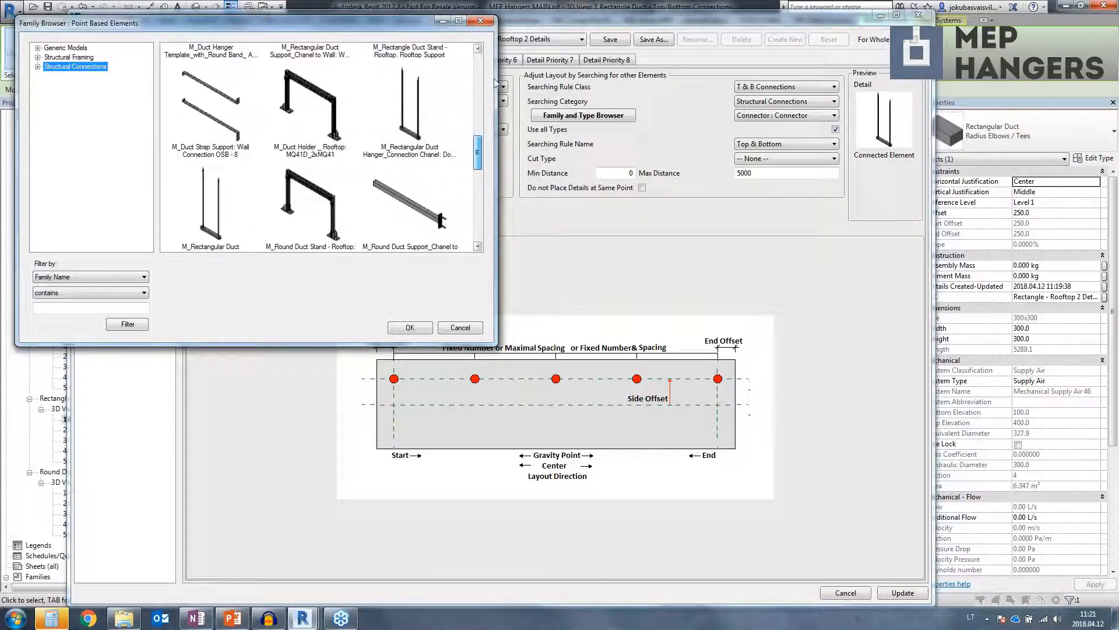
pyautogui.click(490, 22)
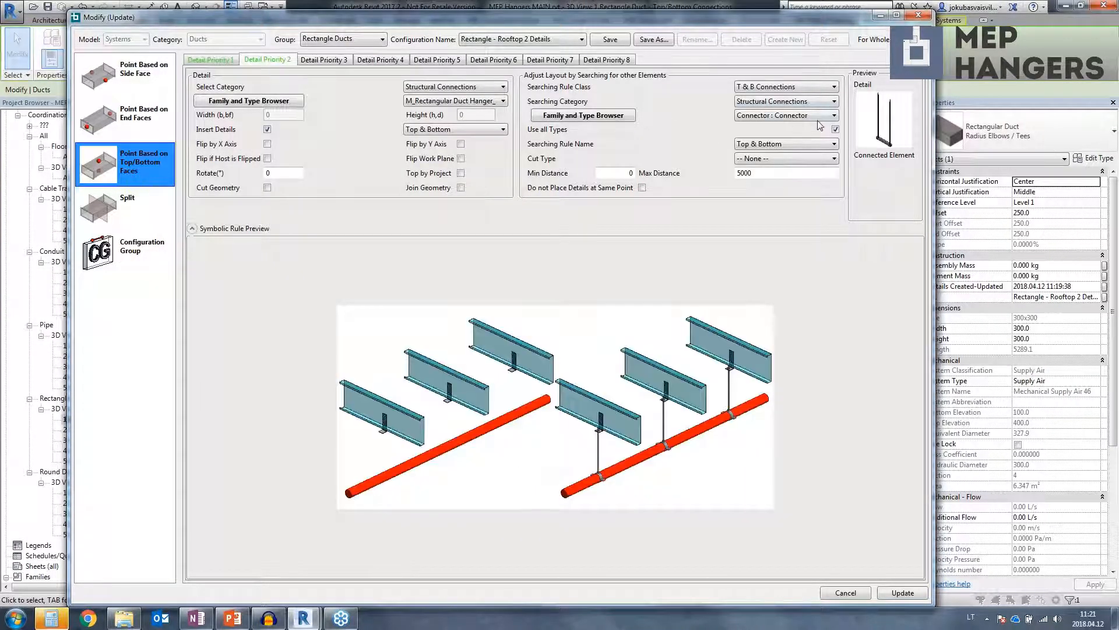
pyautogui.click(918, 16)
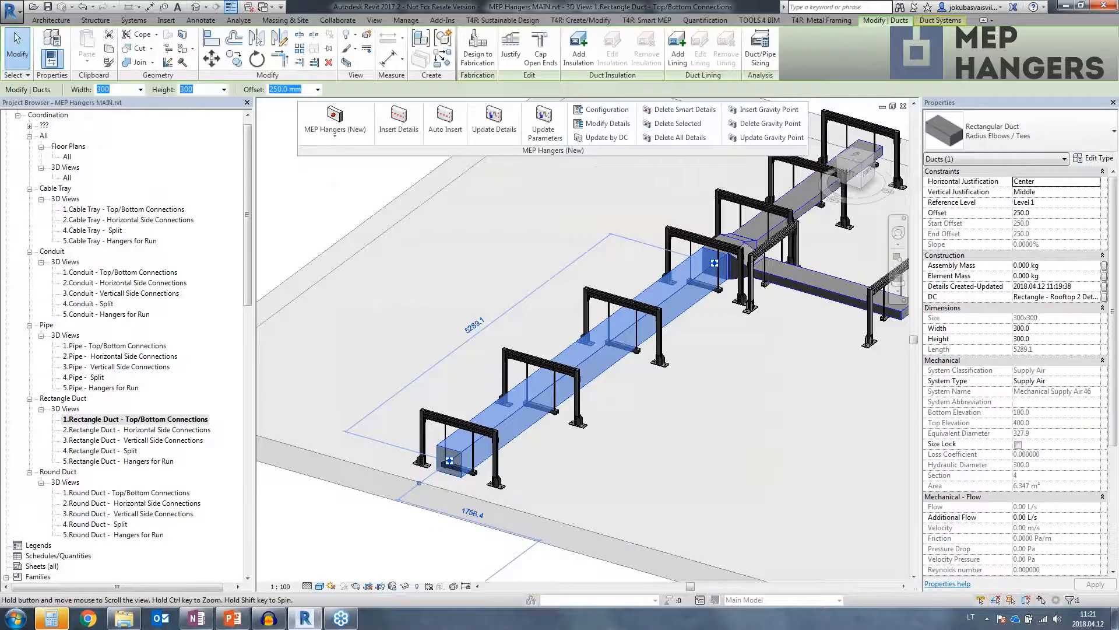
# - Clear the duct selection and open the 2.Rectangle Duct - Horizontal Side Connections 3D view
pyautogui.keyDown('shift'); pyautogui.moveTo(644, 333); pyautogui.dragTo(612, 329, button='middle'); pyautogui.keyUp('shift')
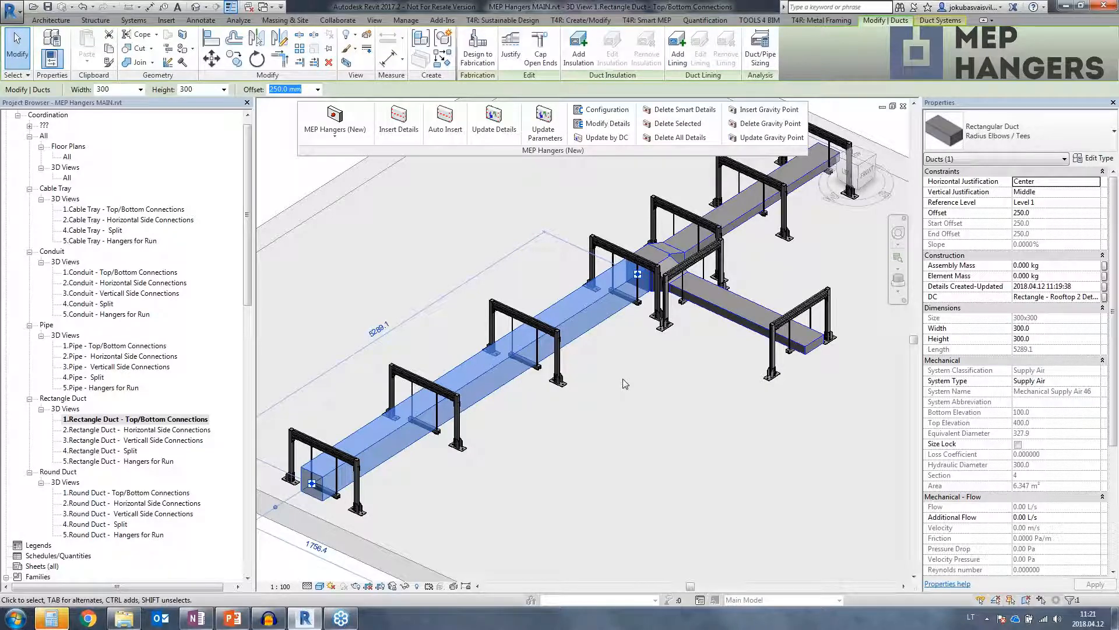
pyautogui.click(571, 414)
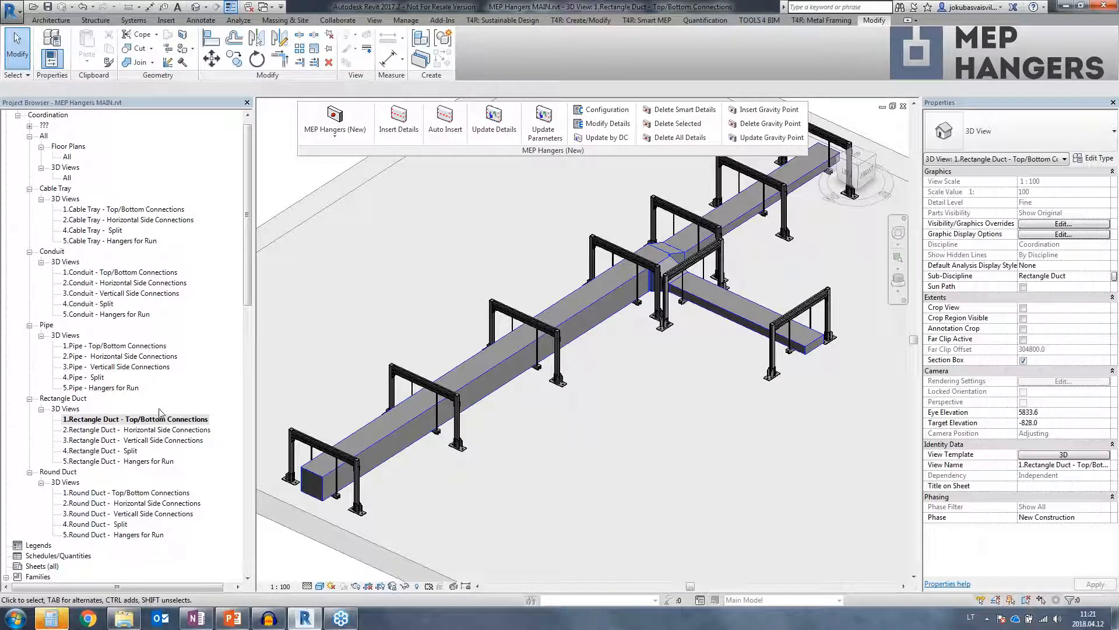
pyautogui.doubleClick(150, 430)
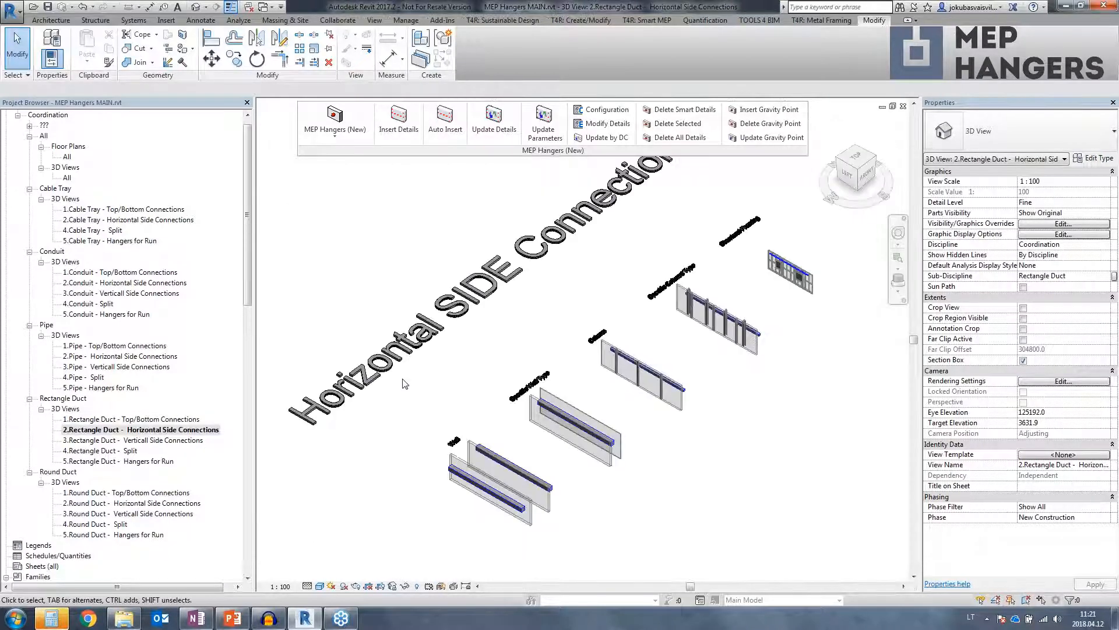
# - Insert details on both ducts of the Wall sample using the Rectangle - L&R Wall - Max. Spacing configuration
pyautogui.click(501, 496)
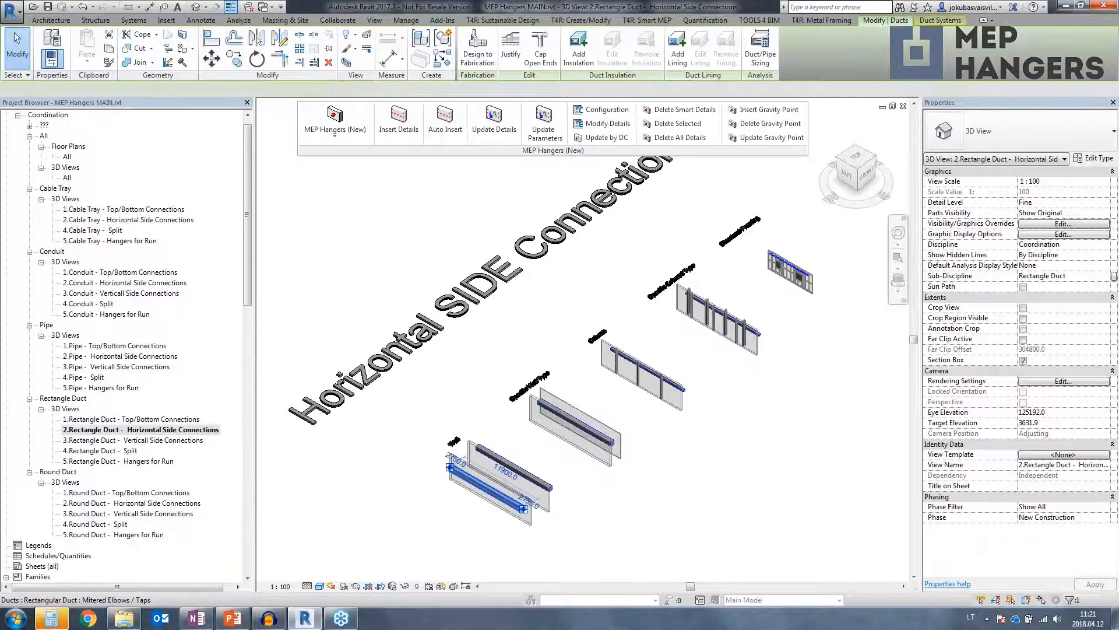
pyautogui.keyDown('ctrl'); pyautogui.click(521, 468); pyautogui.keyUp('ctrl')
pyautogui.moveTo(617, 456); pyautogui.dragTo(570, 461, button='middle')
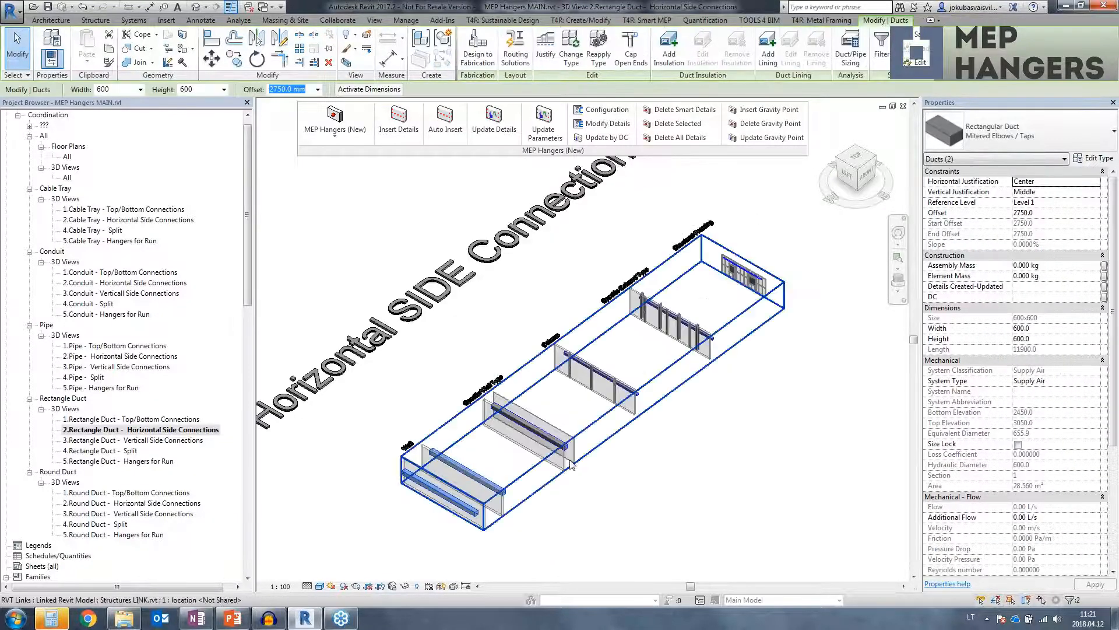
pyautogui.scroll(4, 528, 461)
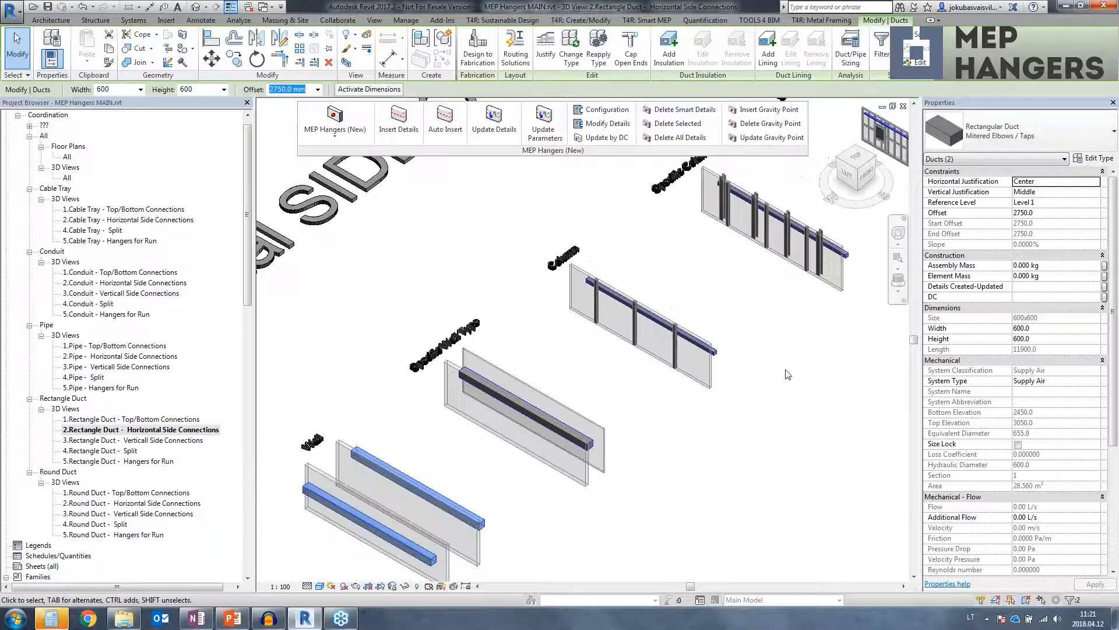
pyautogui.scroll(-4, 792, 376)
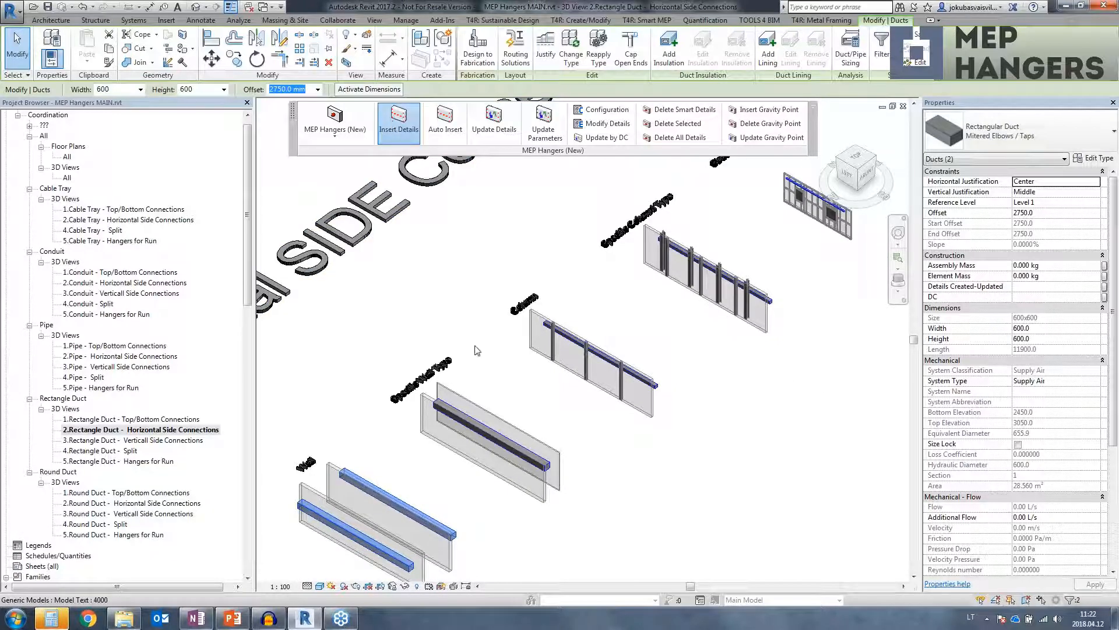
pyautogui.click(445, 285)
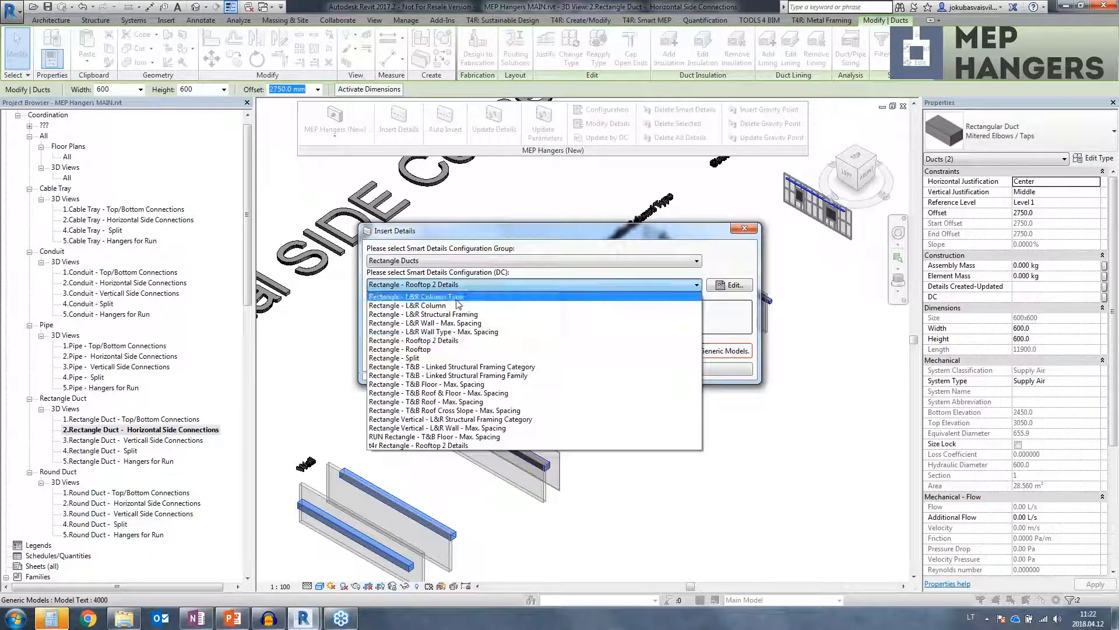
pyautogui.click(429, 324)
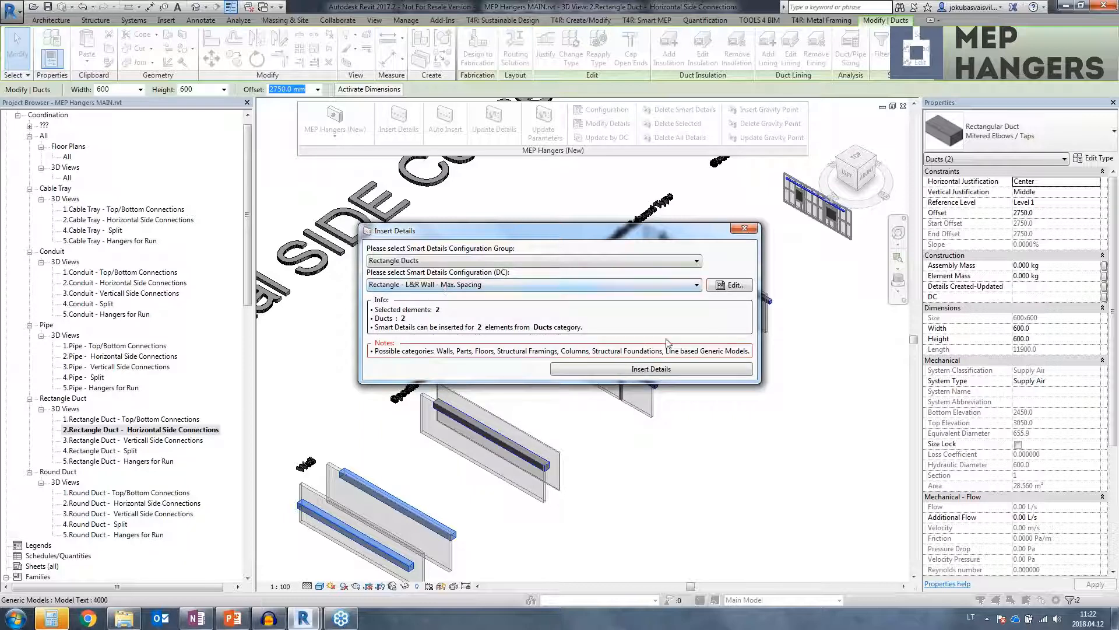
pyautogui.click(670, 369)
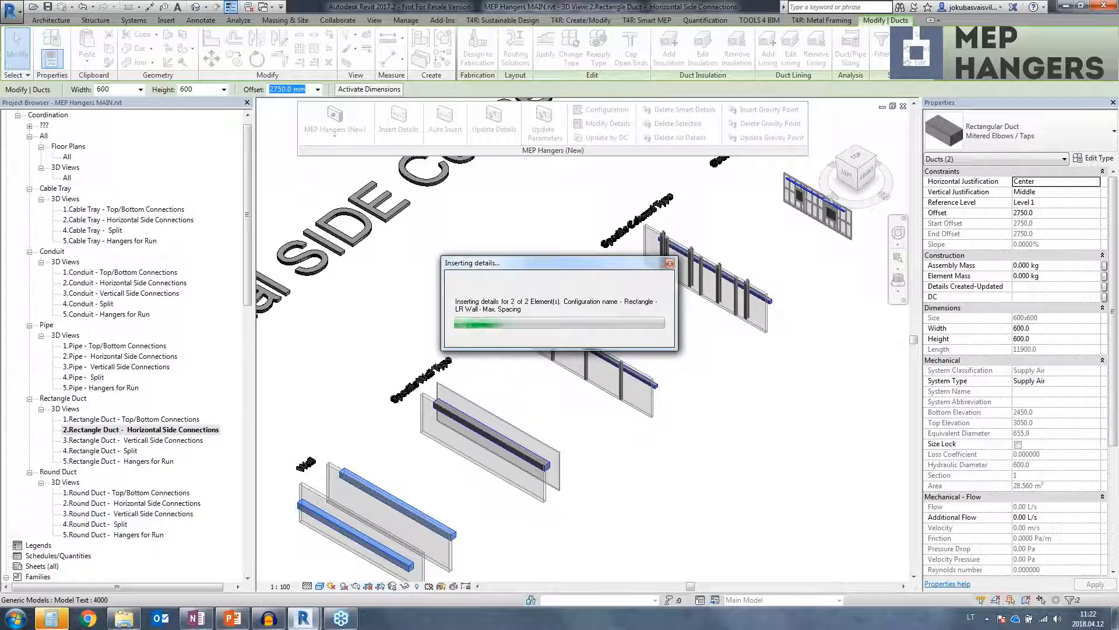
# - Examine the supports inserted between the Wall sample's ducts and walls from several angles in 3D
pyautogui.scroll(5, 326, 481)
pyautogui.moveTo(327, 476); pyautogui.dragTo(276, 397, button='middle')
pyautogui.scroll(-3, 571, 486)
pyautogui.keyDown('shift'); pyautogui.moveTo(572, 486); pyautogui.dragTo(490, 428, button='middle'); pyautogui.keyUp('shift')
pyautogui.scroll(5, 498, 424)
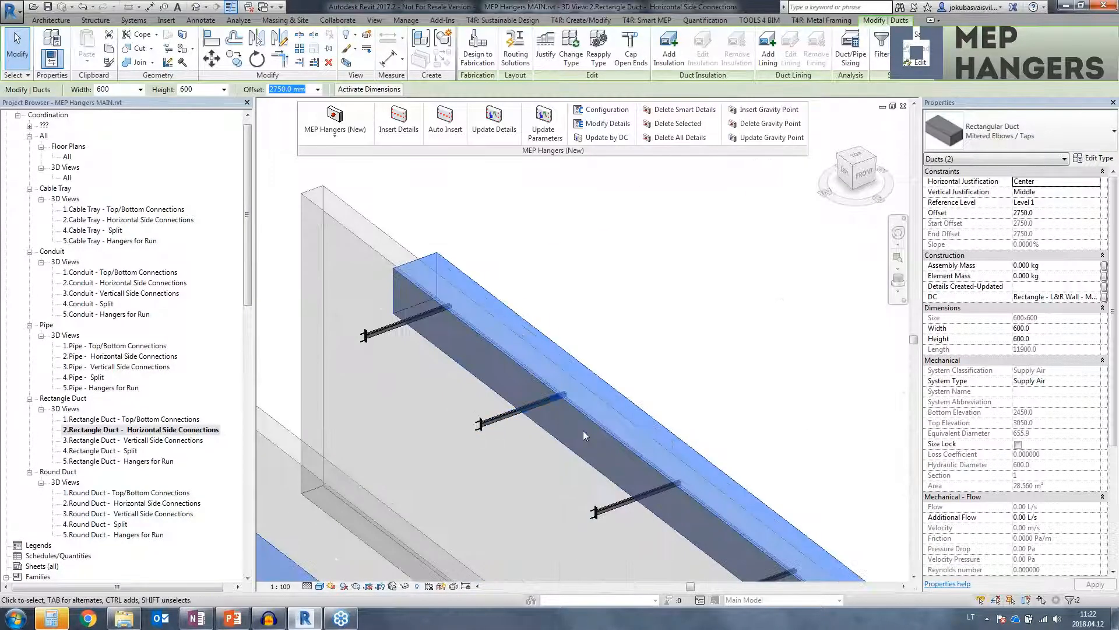
pyautogui.scroll(-3, 589, 433)
pyautogui.moveTo(740, 492); pyautogui.dragTo(536, 424, button='middle')
pyautogui.scroll(-3, 536, 423)
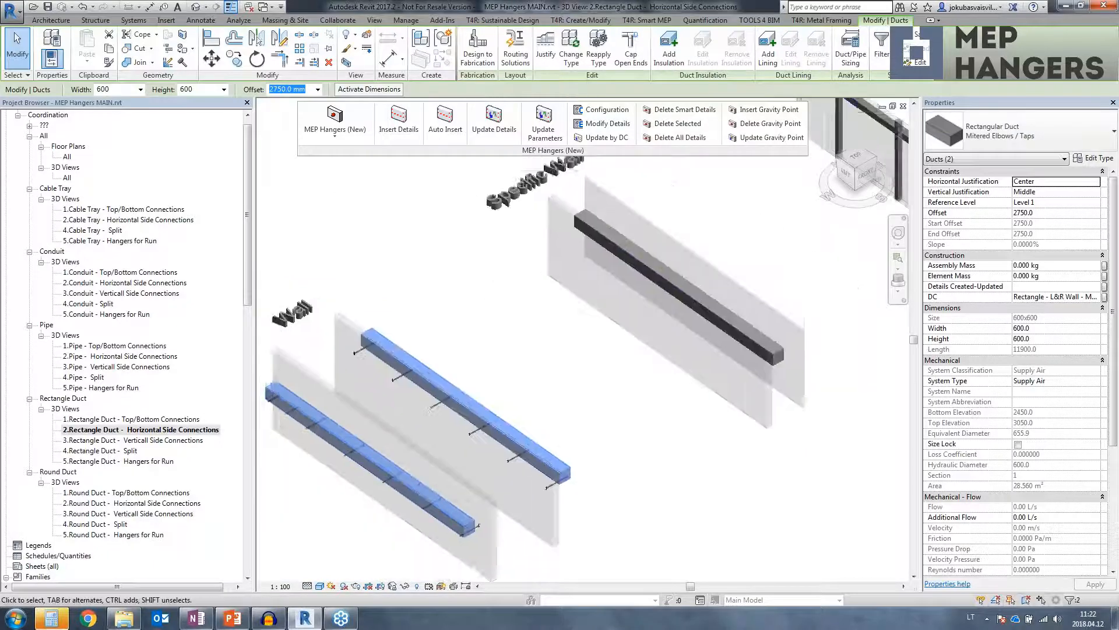
# - Select the Specific Wall Type sample's duct and choose the Rectangle - L&R Wall Type - Max. Spacing configuration for its details
pyautogui.click(620, 248)
pyautogui.keyDown('shift'); pyautogui.moveTo(799, 303); pyautogui.dragTo(773, 289, button='middle'); pyautogui.keyUp('shift')
pyautogui.moveTo(547, 272); pyautogui.dragTo(462, 324, button='middle')
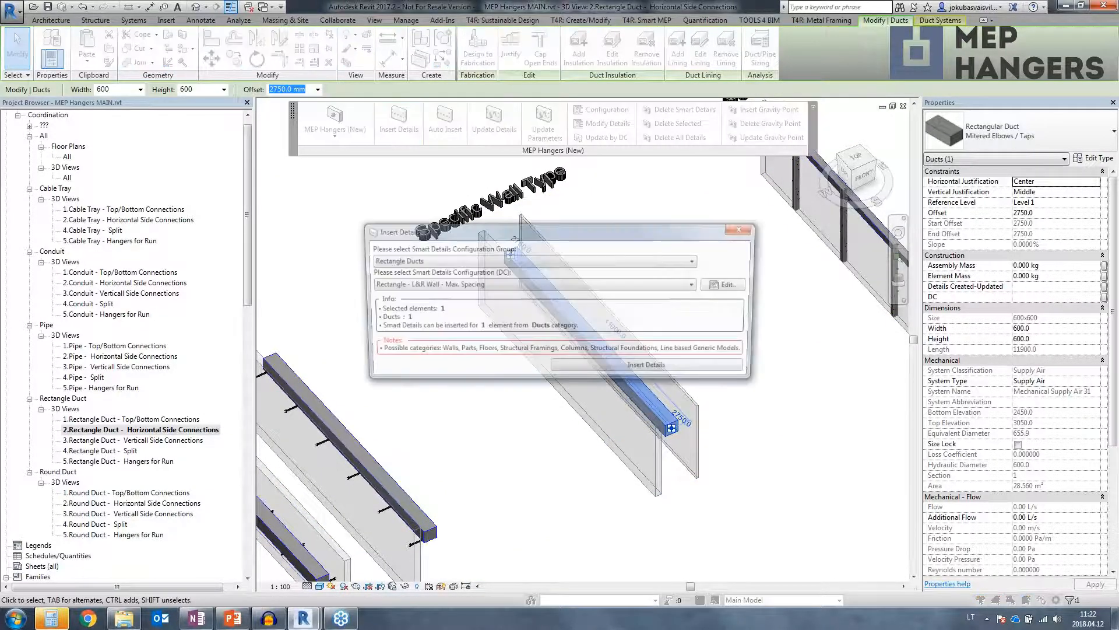
pyautogui.click(456, 285)
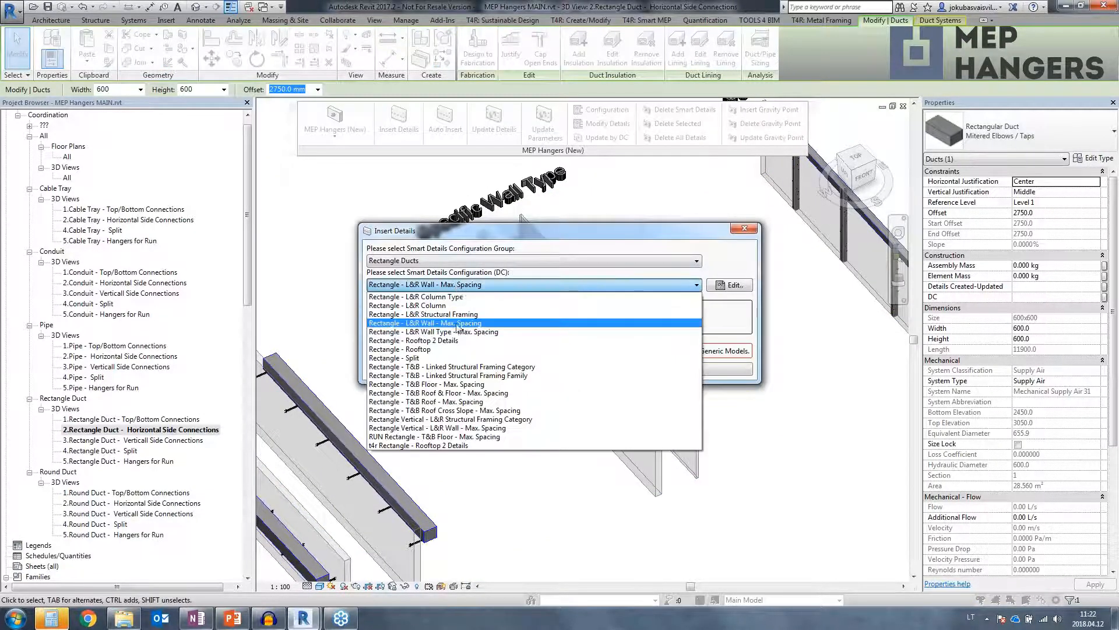
pyautogui.click(437, 333)
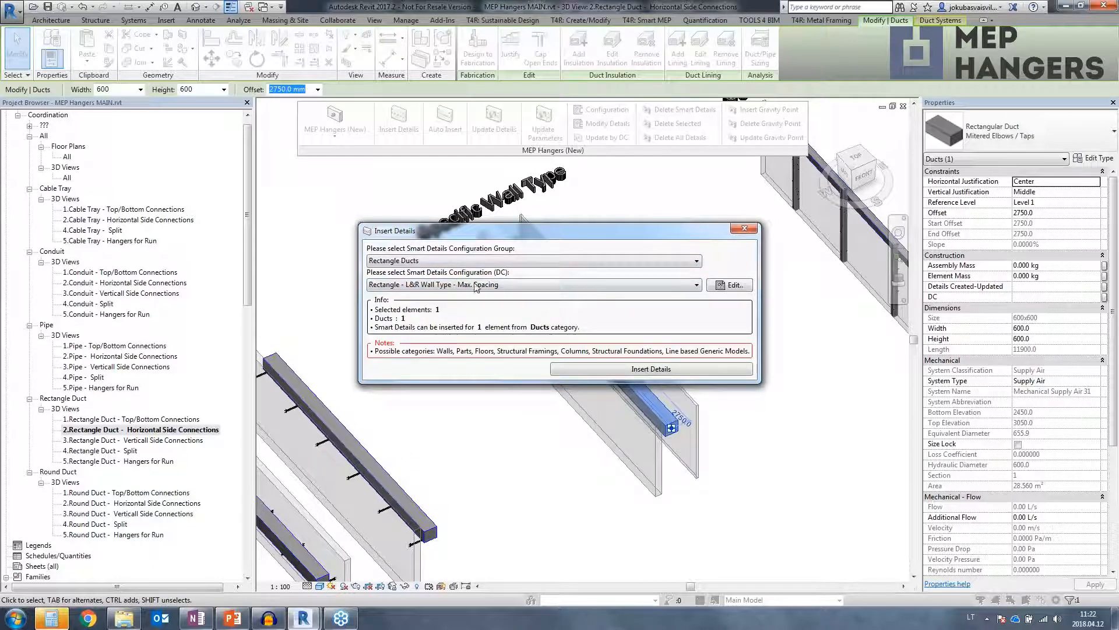
# - Edit that Rectangle Ducts configuration to search for Basic Wall : Generic - 90mm Brick in Detail Priority 1, and save it
pyautogui.click(714, 285)
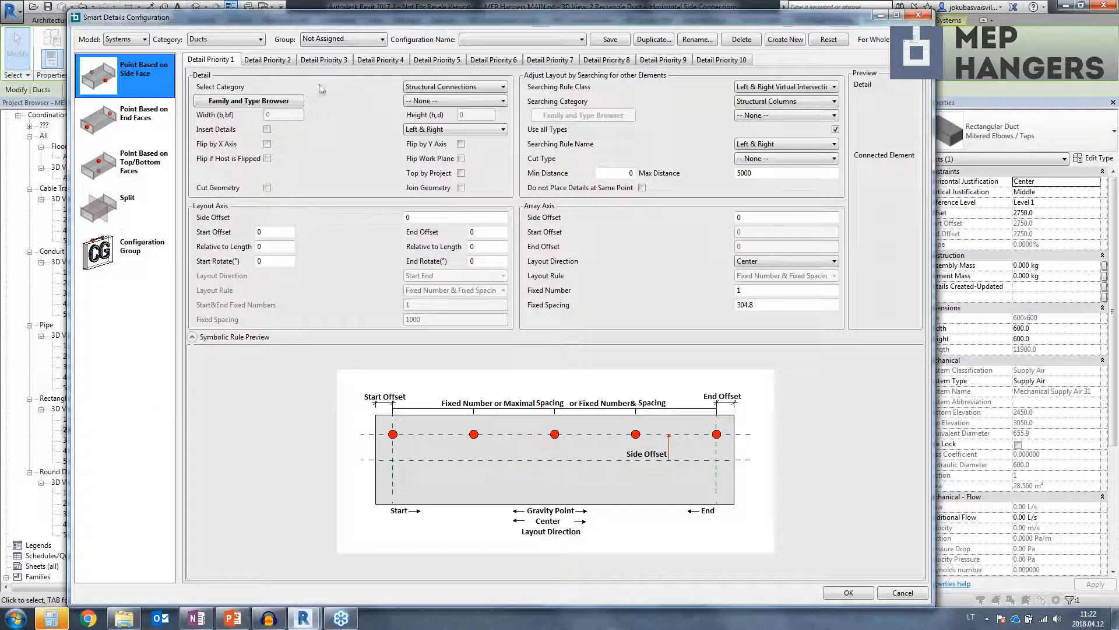
pyautogui.click(348, 40)
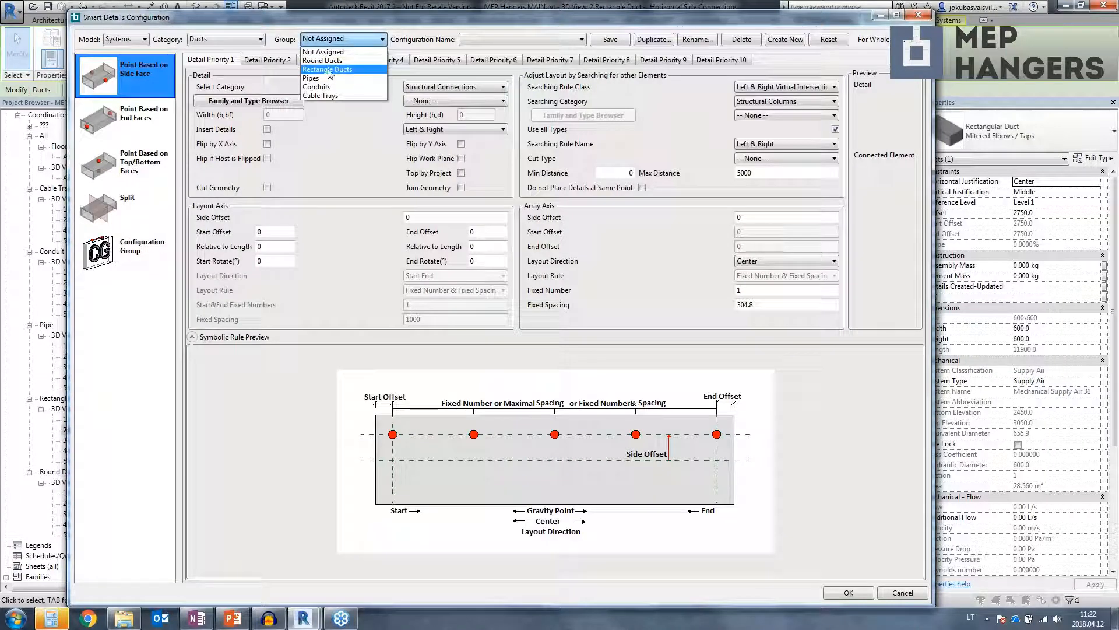
pyautogui.click(349, 69)
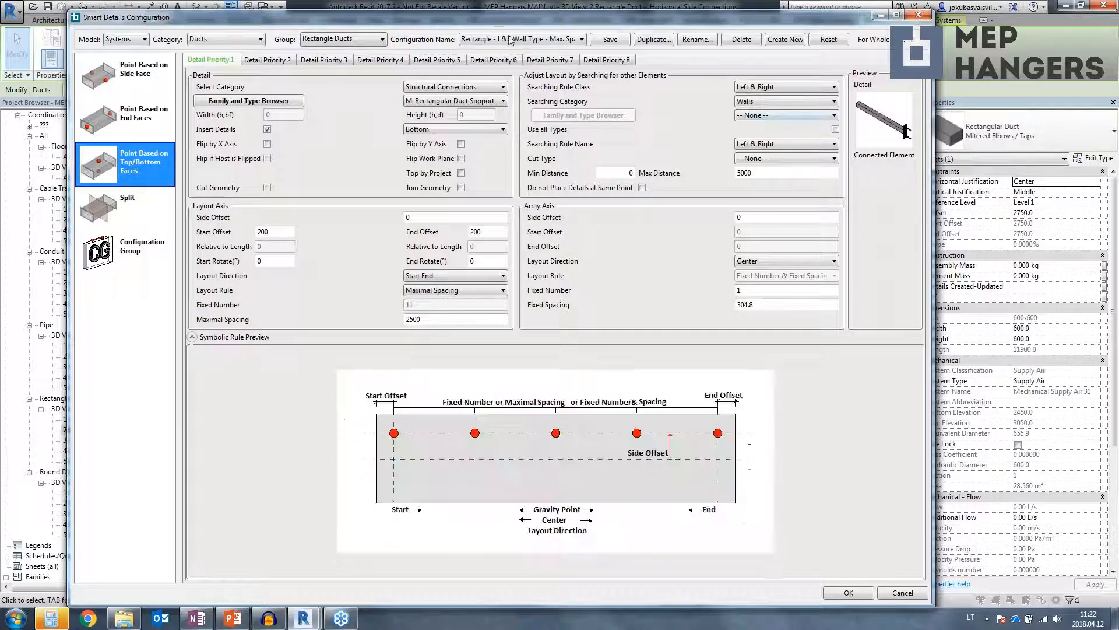
pyautogui.click(796, 115)
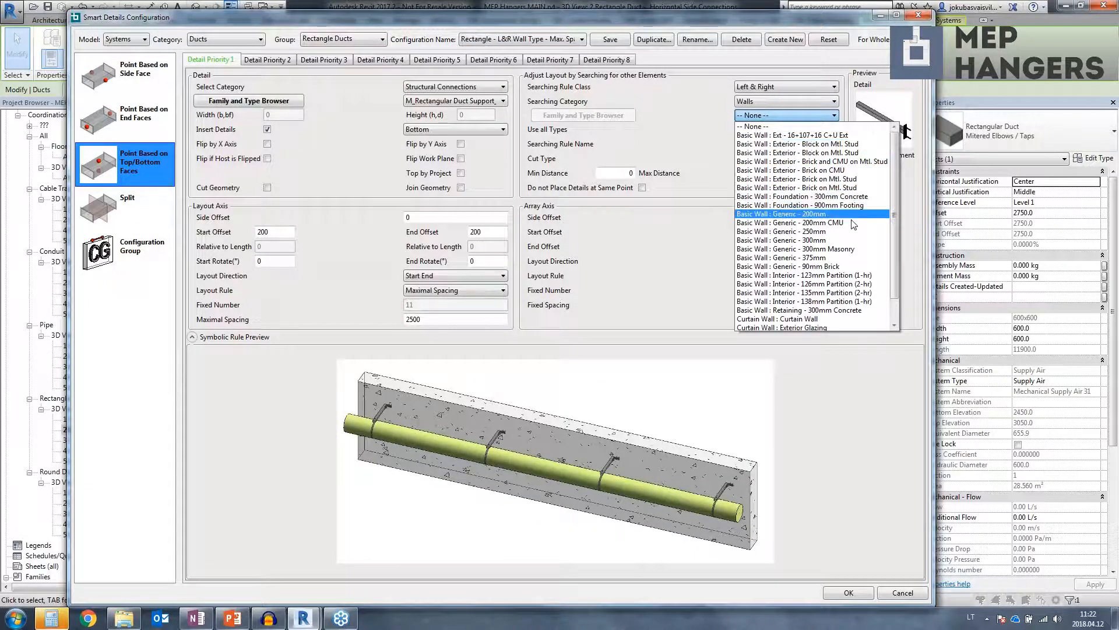
pyautogui.moveTo(897, 247); pyautogui.dragTo(896, 211)
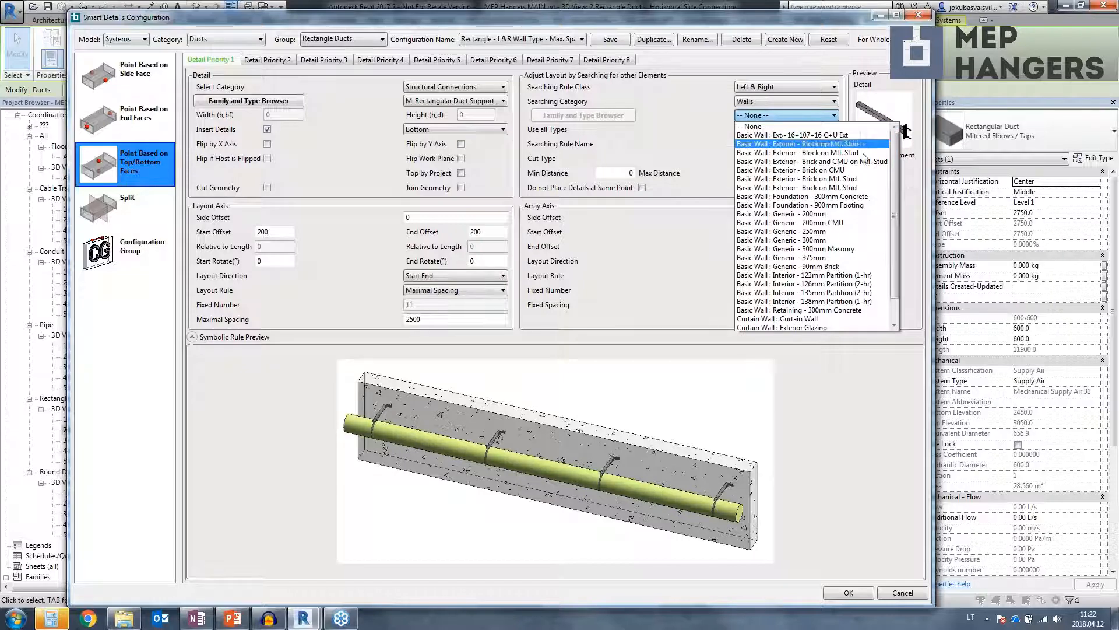
pyautogui.moveTo(893, 243); pyautogui.dragTo(895, 287)
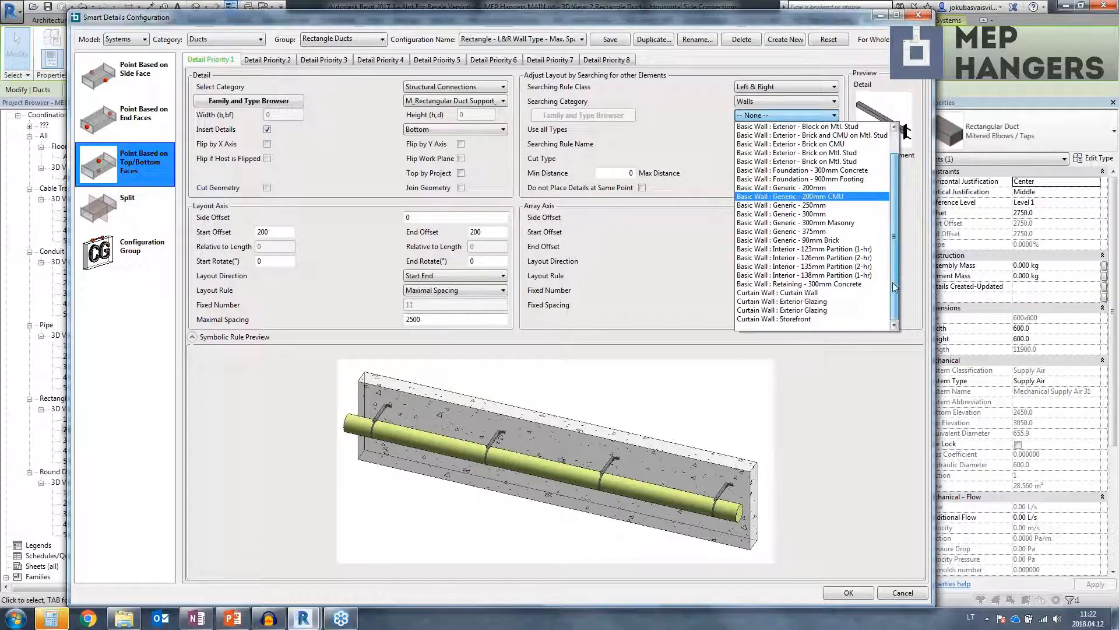
pyautogui.click(825, 240)
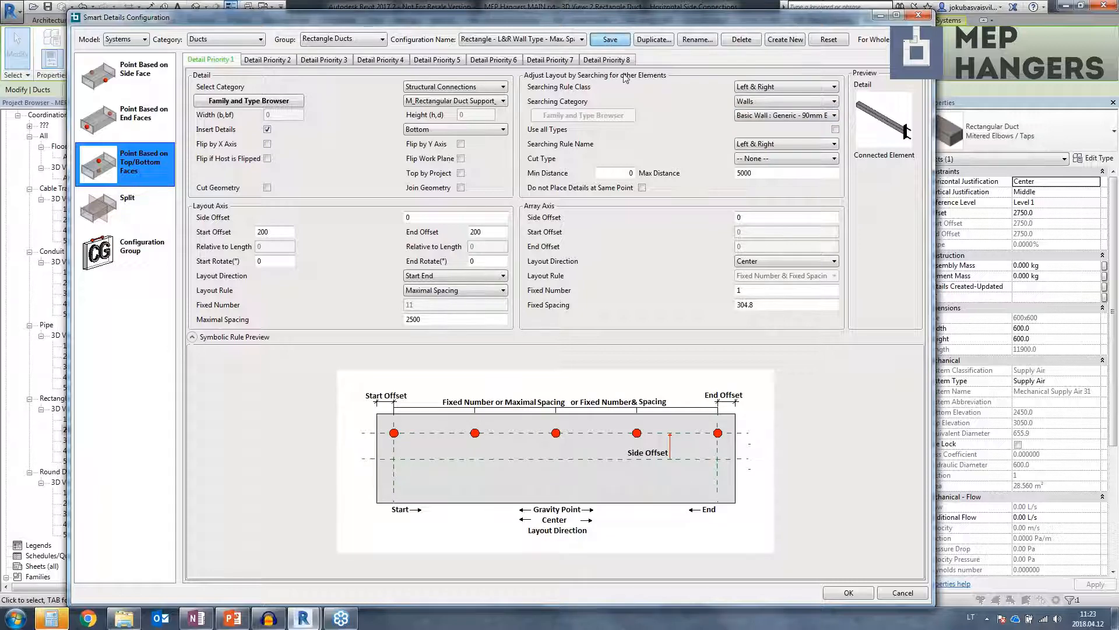
pyautogui.click(835, 591)
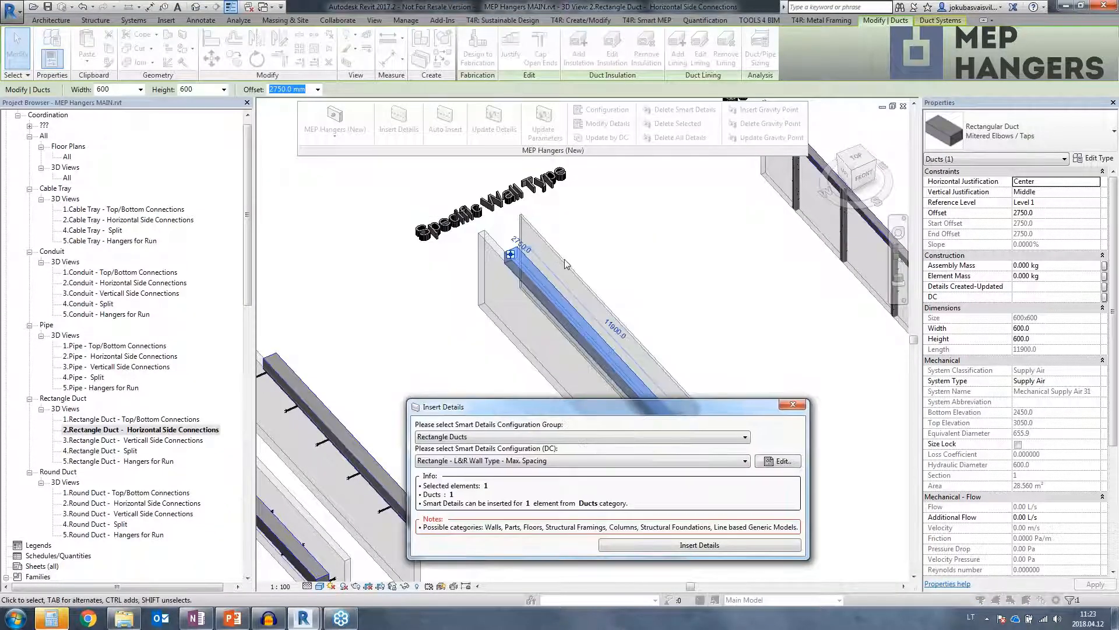
# - Insert the details on the Specific Wall Type duct and select the linked wall they attach to, to check its type
pyautogui.click(700, 545)
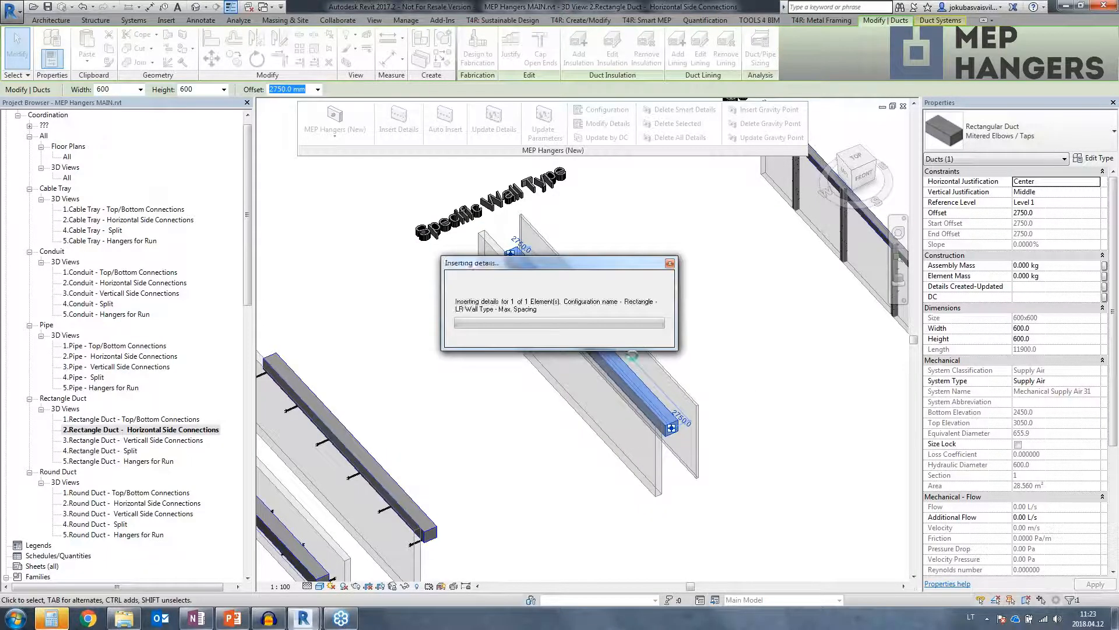
pyautogui.keyDown('shift'); pyautogui.moveTo(626, 350); pyautogui.dragTo(647, 362, button='middle'); pyautogui.keyUp('shift')
pyautogui.keyDown('shift'); pyautogui.moveTo(583, 338); pyautogui.dragTo(587, 327, button='middle'); pyautogui.keyUp('shift')
pyautogui.click(570, 320)
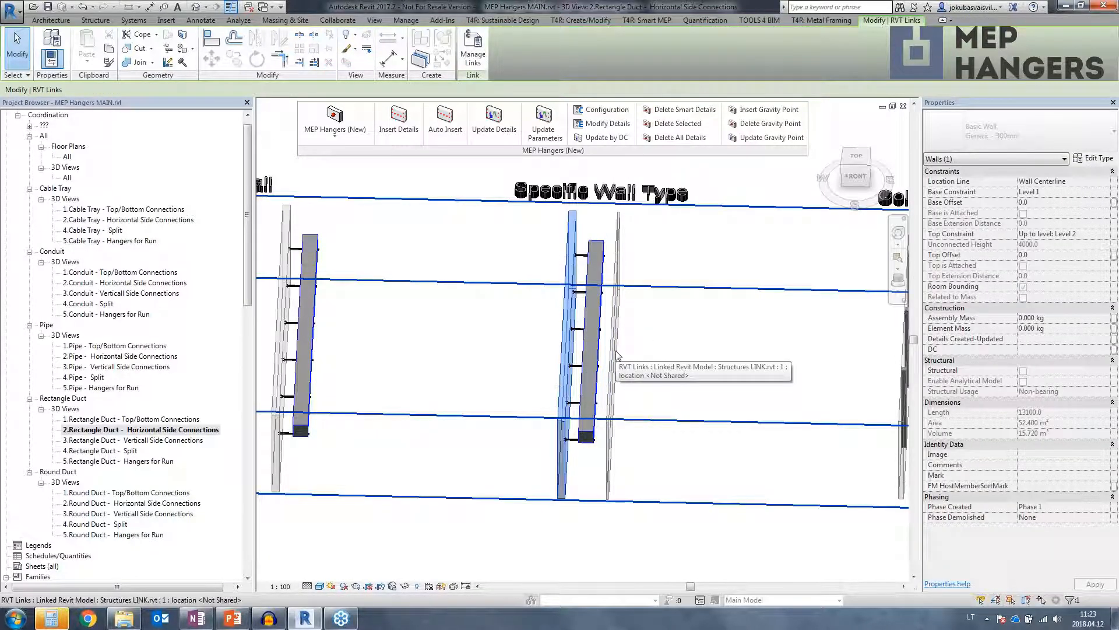
# - Insert details on the duct running past the three columns, using the Rectangle - L&R Column configuration
pyautogui.keyDown('shift'); pyautogui.moveTo(625, 407); pyautogui.dragTo(700, 329, button='middle'); pyautogui.keyUp('shift')
pyautogui.click(700, 327)
pyautogui.moveTo(767, 310); pyautogui.dragTo(647, 370, button='middle')
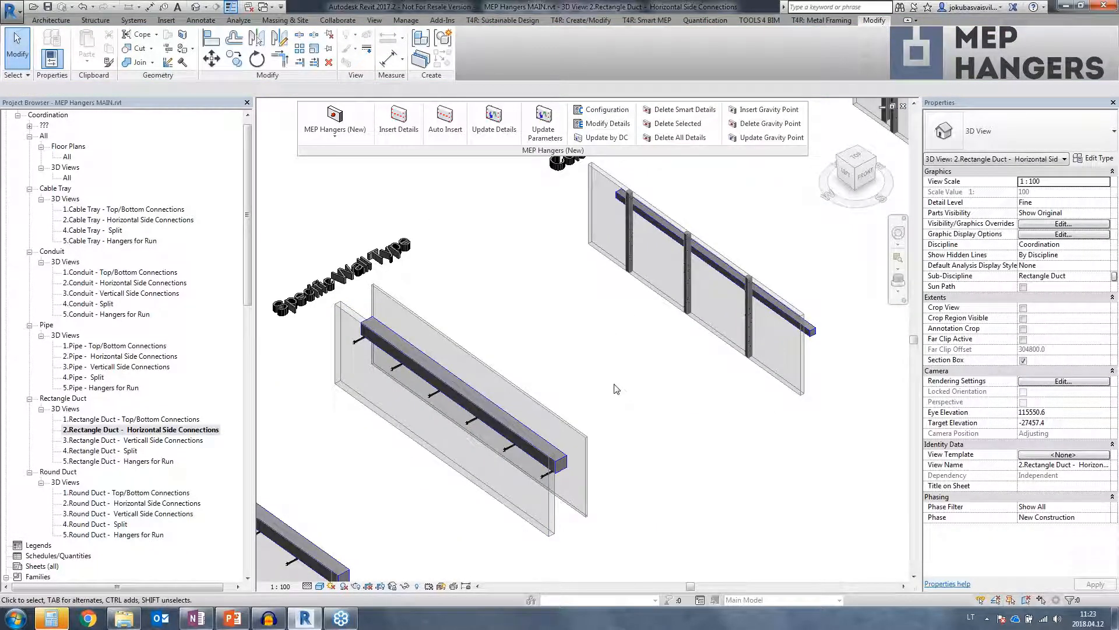
pyautogui.click(678, 234)
pyautogui.keyDown('shift'); pyautogui.moveTo(679, 233); pyautogui.dragTo(525, 242, button='middle'); pyautogui.keyUp('shift')
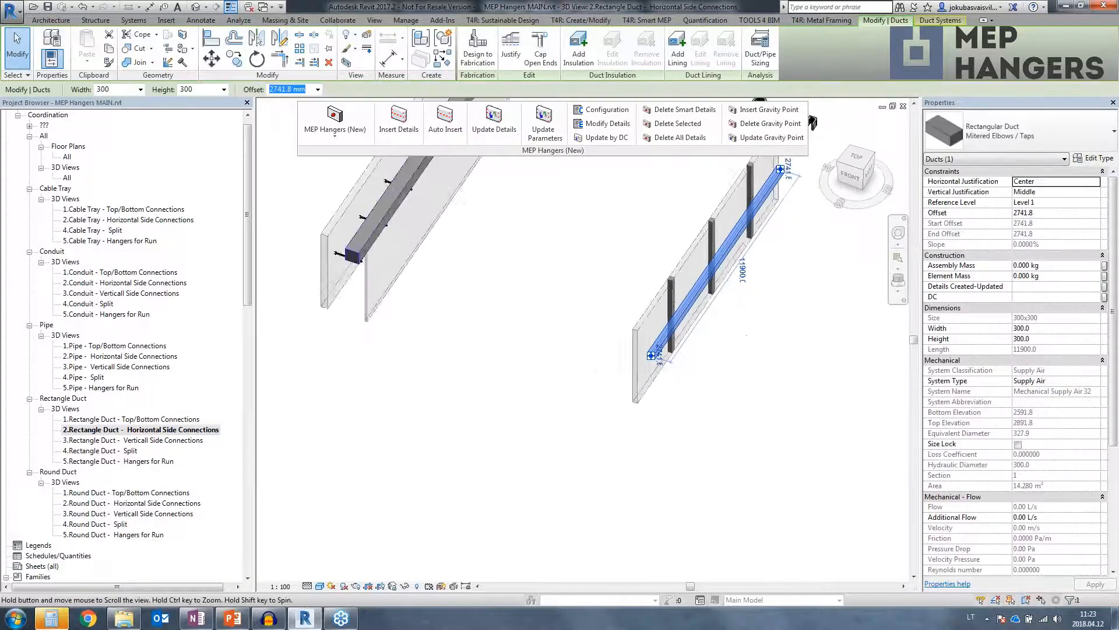
pyautogui.moveTo(747, 163); pyautogui.dragTo(684, 228, button='middle')
pyautogui.scroll(4, 612, 355)
pyautogui.keyDown('shift'); pyautogui.moveTo(583, 382); pyautogui.dragTo(692, 269, button='middle'); pyautogui.keyUp('shift')
pyautogui.click(399, 124)
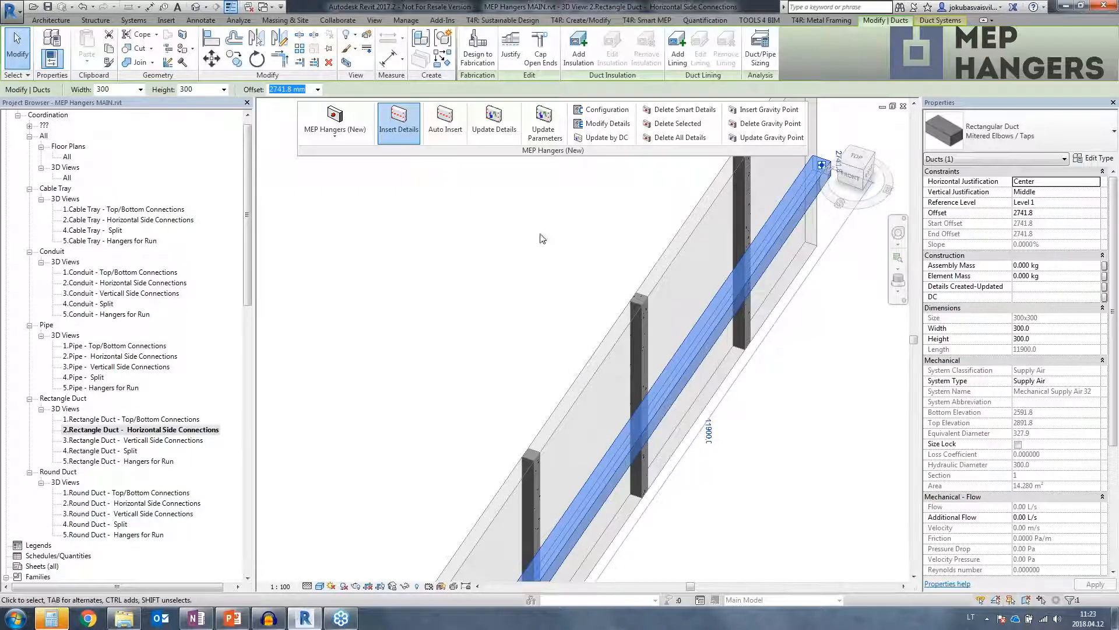
pyautogui.click(460, 285)
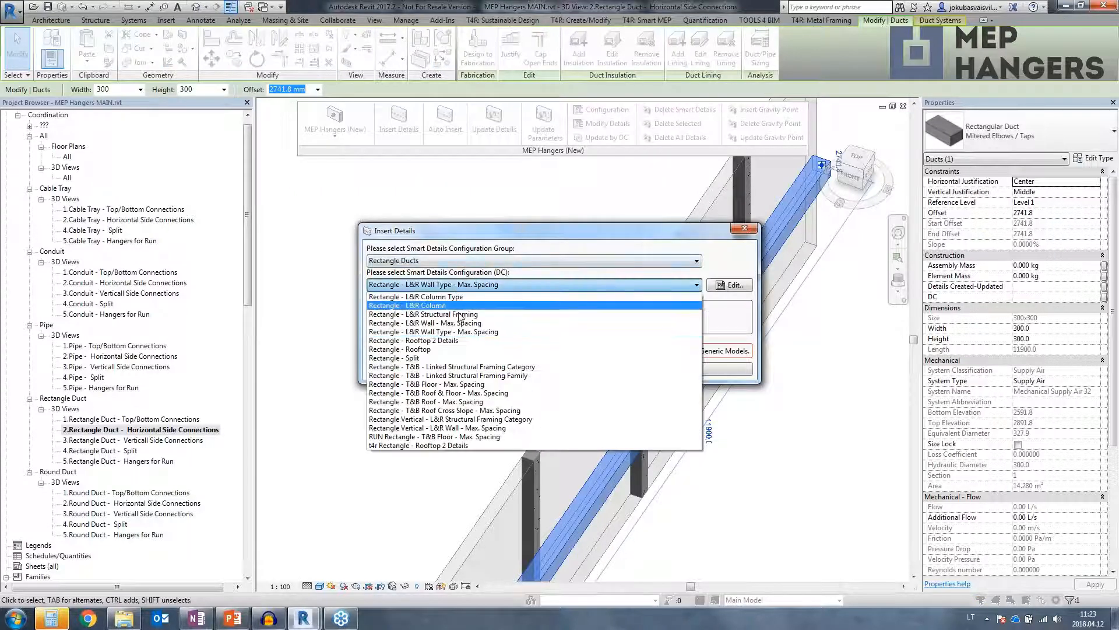
pyautogui.click(437, 305)
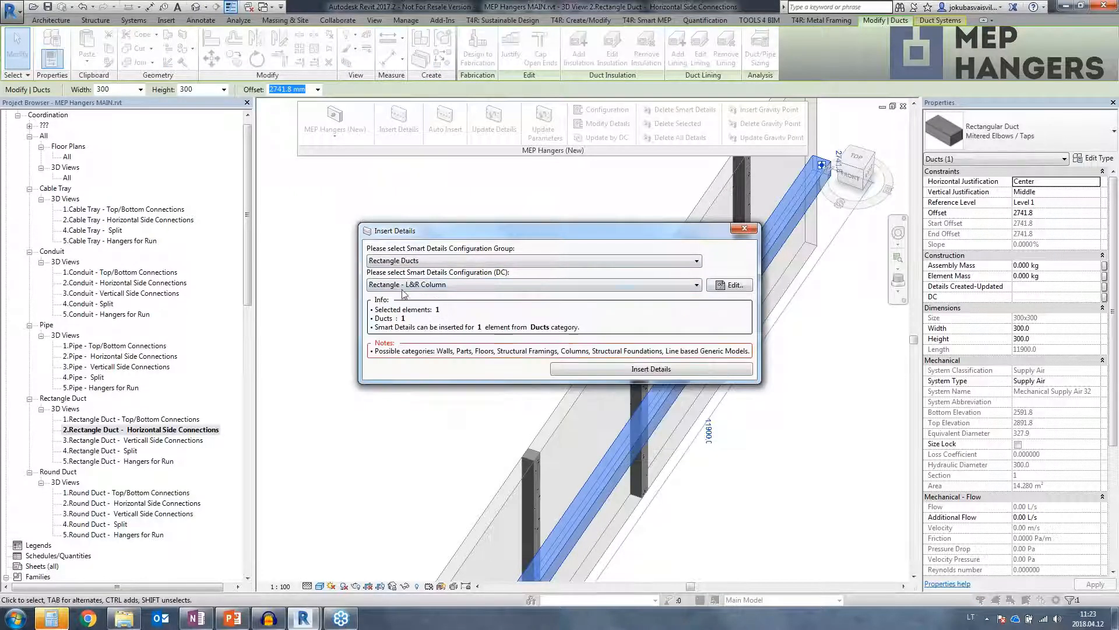
pyautogui.click(615, 373)
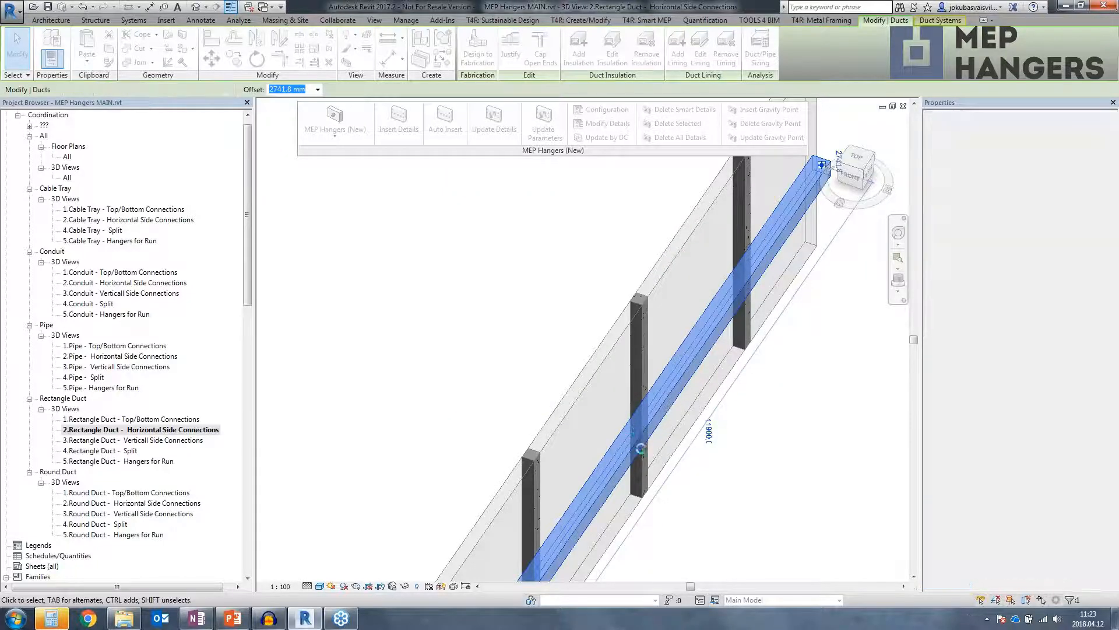
# - Try the Rectangle - L&R Column configuration on the Column Type sample's duct, which runs past two kinds of columns
pyautogui.keyDown('shift'); pyautogui.moveTo(638, 432); pyautogui.dragTo(720, 397, button='middle'); pyautogui.keyUp('shift')
pyautogui.scroll(-3, 762, 448)
pyautogui.moveTo(763, 448); pyautogui.dragTo(409, 382, button='middle')
pyautogui.click(762, 427)
pyautogui.keyDown('shift'); pyautogui.moveTo(801, 506); pyautogui.dragTo(759, 555, button='middle'); pyautogui.keyUp('shift')
pyautogui.scroll(2, 712, 405)
pyautogui.keyDown('shift'); pyautogui.moveTo(712, 405); pyautogui.dragTo(739, 385, button='middle'); pyautogui.keyUp('shift')
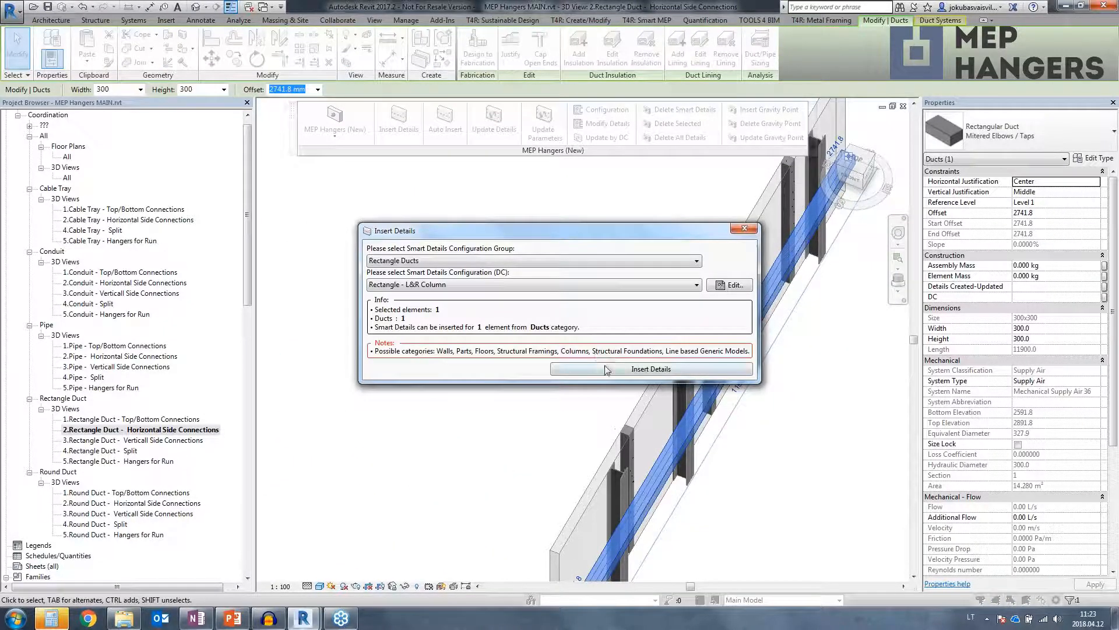
pyautogui.click(622, 370)
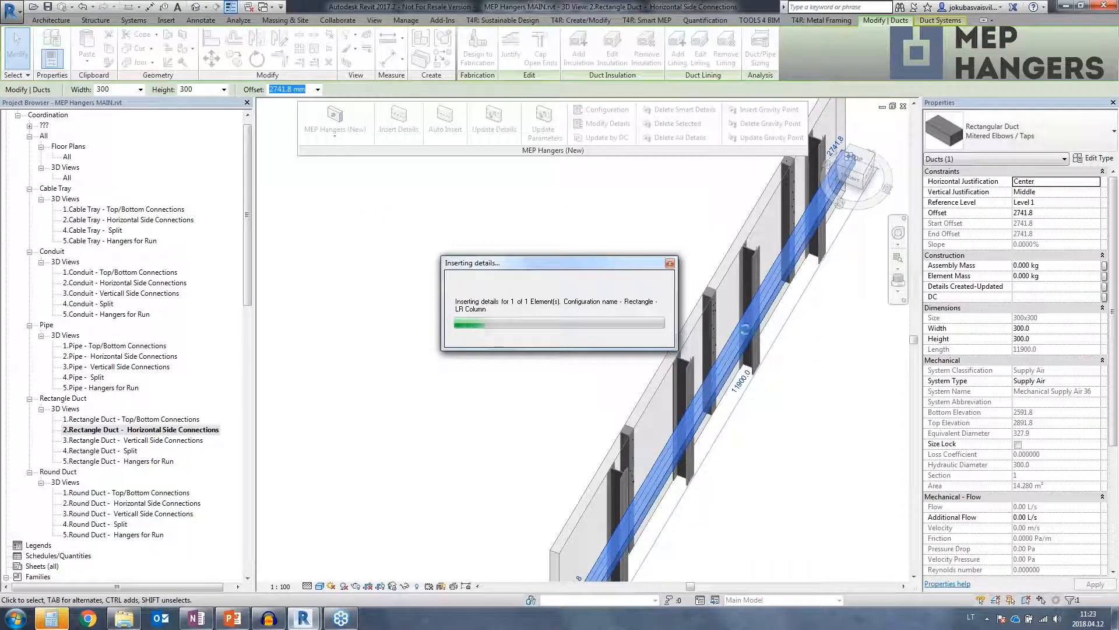
pyautogui.keyDown('shift'); pyautogui.moveTo(746, 466); pyautogui.dragTo(800, 240, button='middle'); pyautogui.keyUp('shift')
pyautogui.scroll(3, 800, 240)
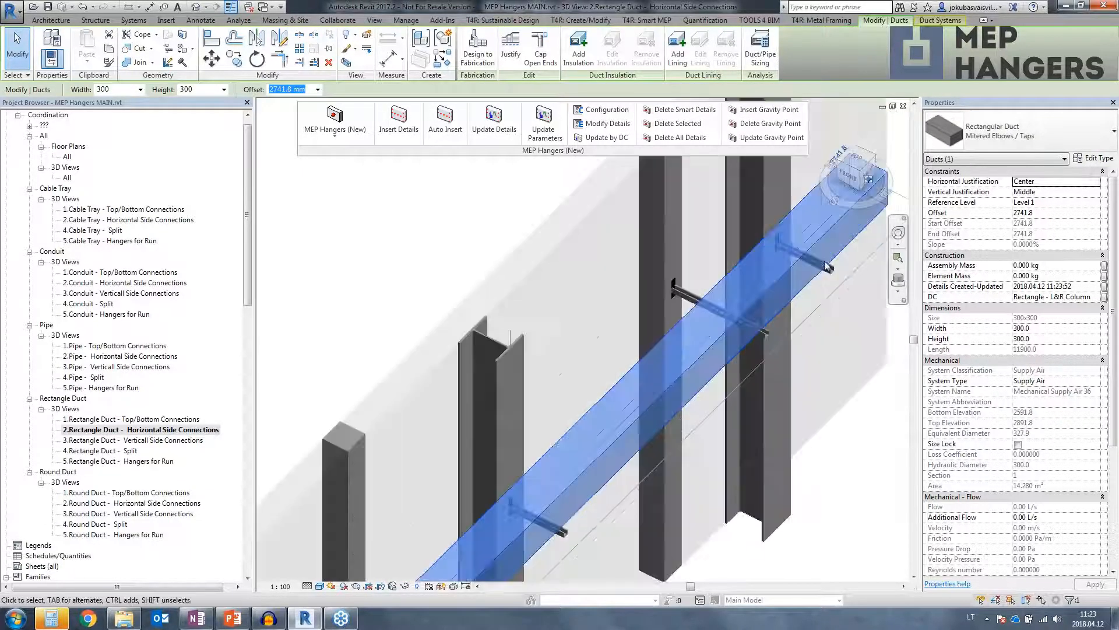
pyautogui.moveTo(765, 283); pyautogui.dragTo(706, 336, button='middle')
pyautogui.scroll(-5, 706, 336)
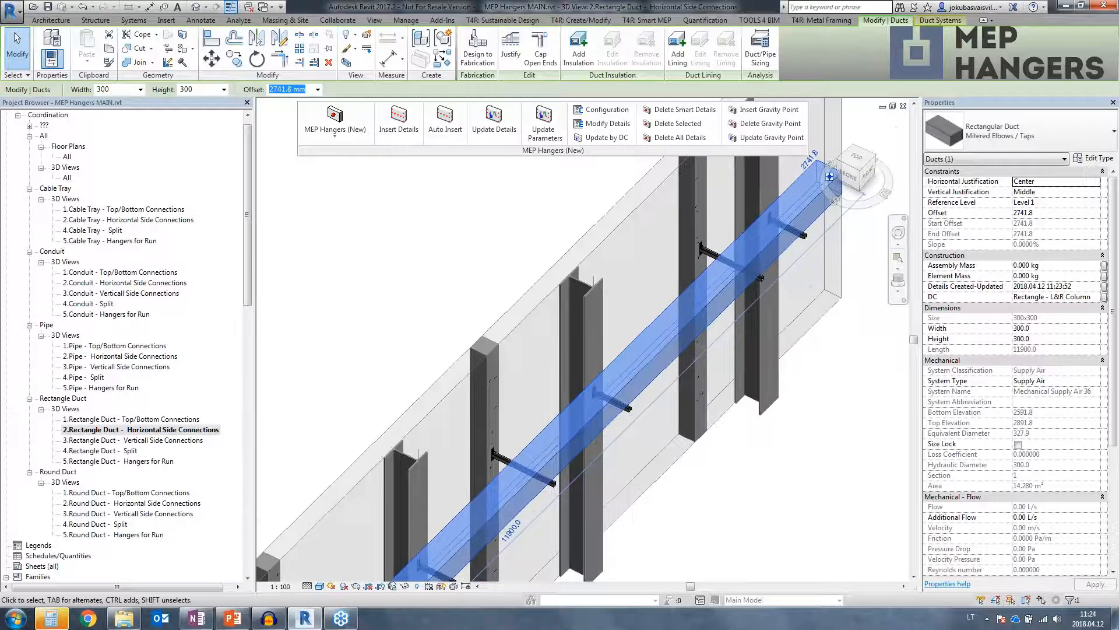
pyautogui.press('Escape')
# - Insert details on the Column Type sample's duct using the Rectangle - L&R Column Type configuration
pyautogui.click(656, 446)
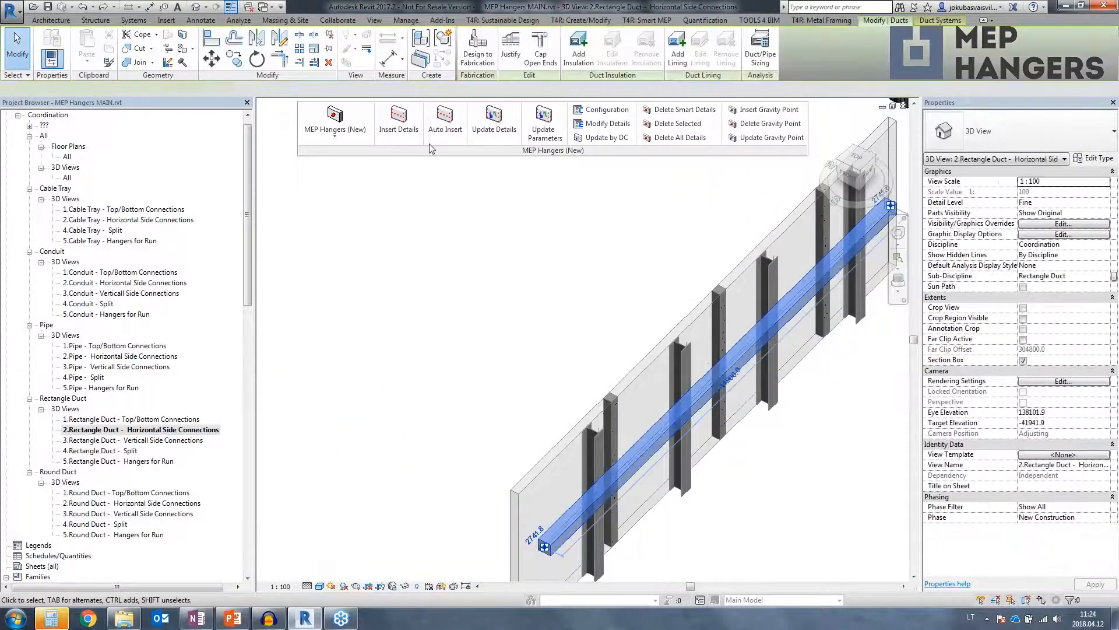
pyautogui.click(411, 128)
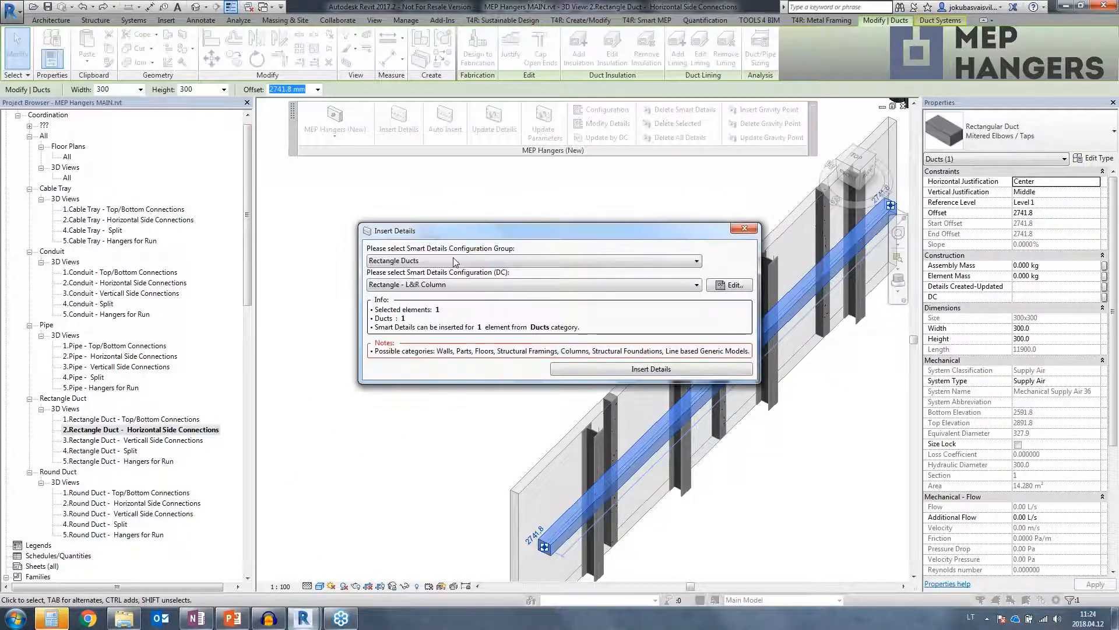
pyautogui.click(447, 285)
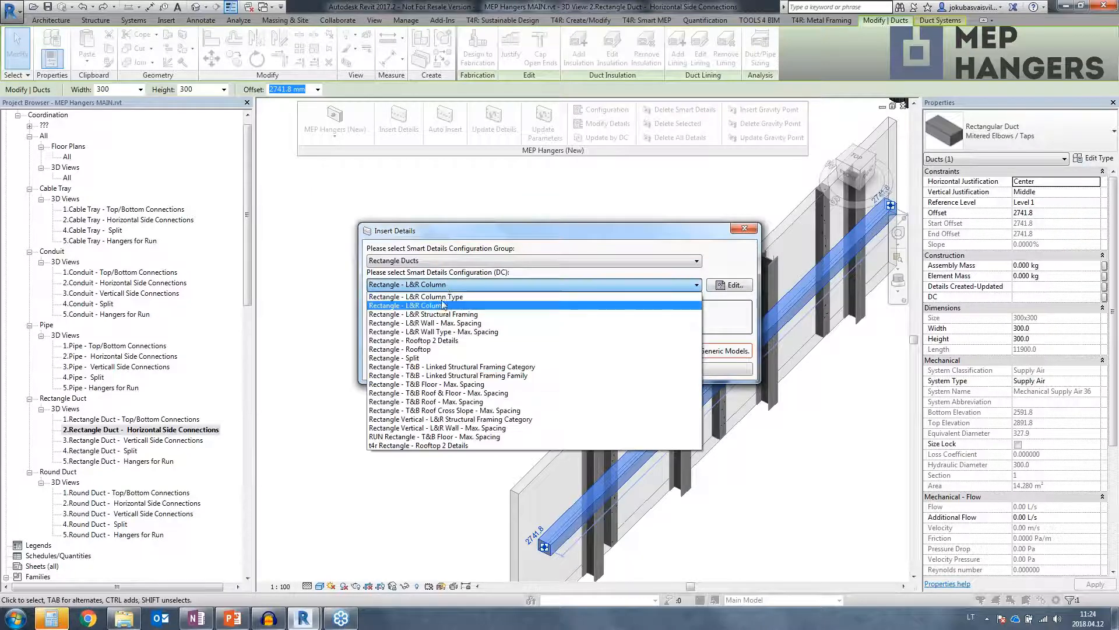
pyautogui.click(464, 296)
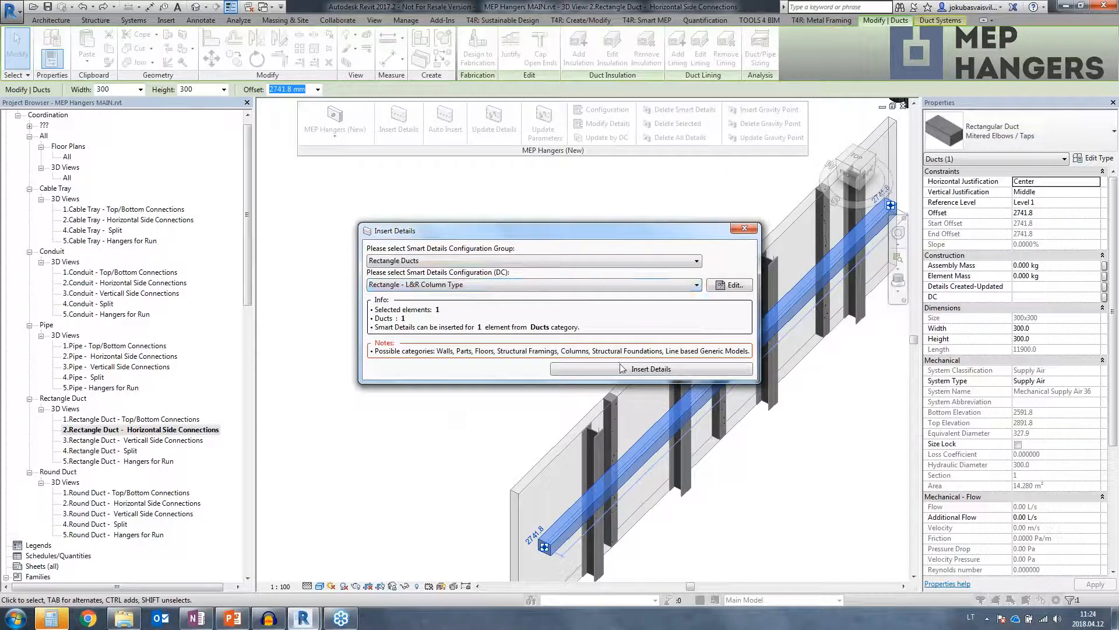
pyautogui.click(624, 371)
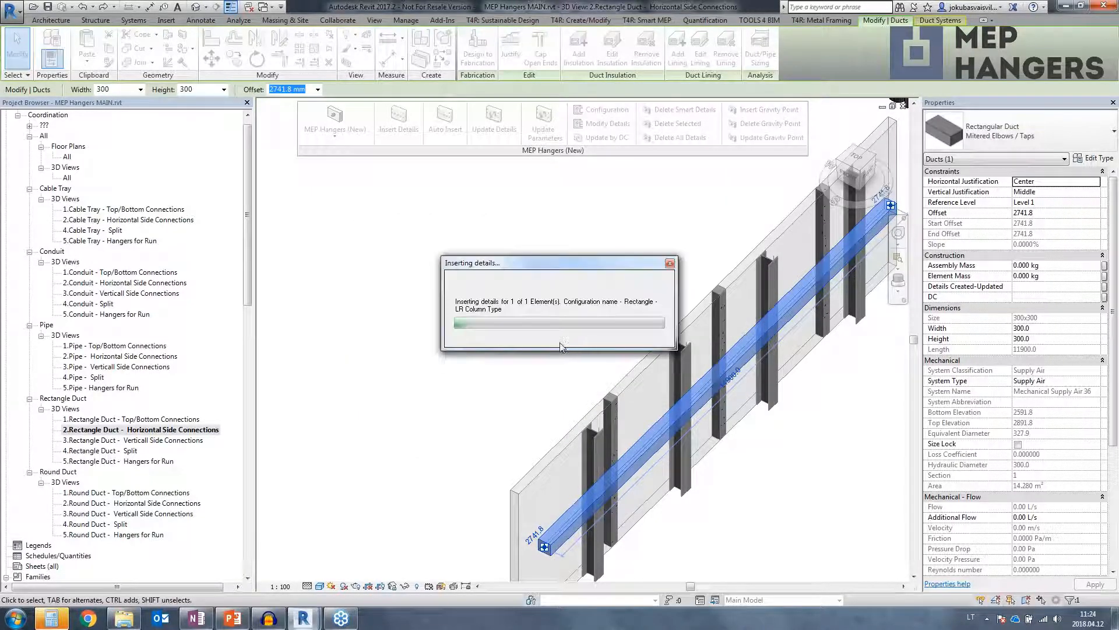
pyautogui.scroll(5, 577, 517)
pyautogui.scroll(-6, 577, 517)
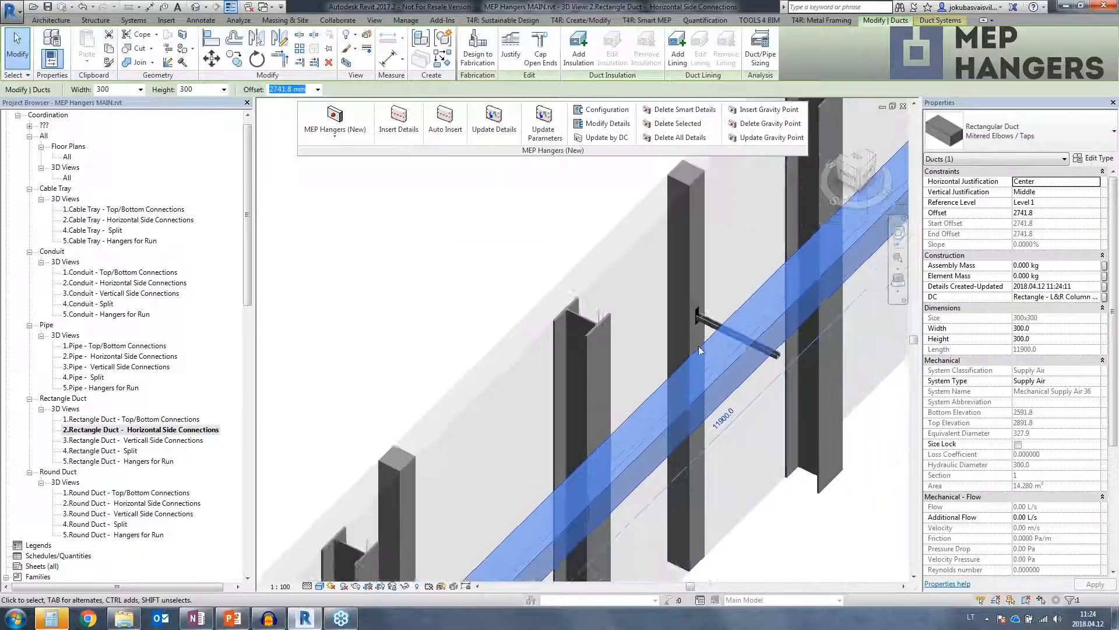
pyautogui.scroll(-3, 577, 517)
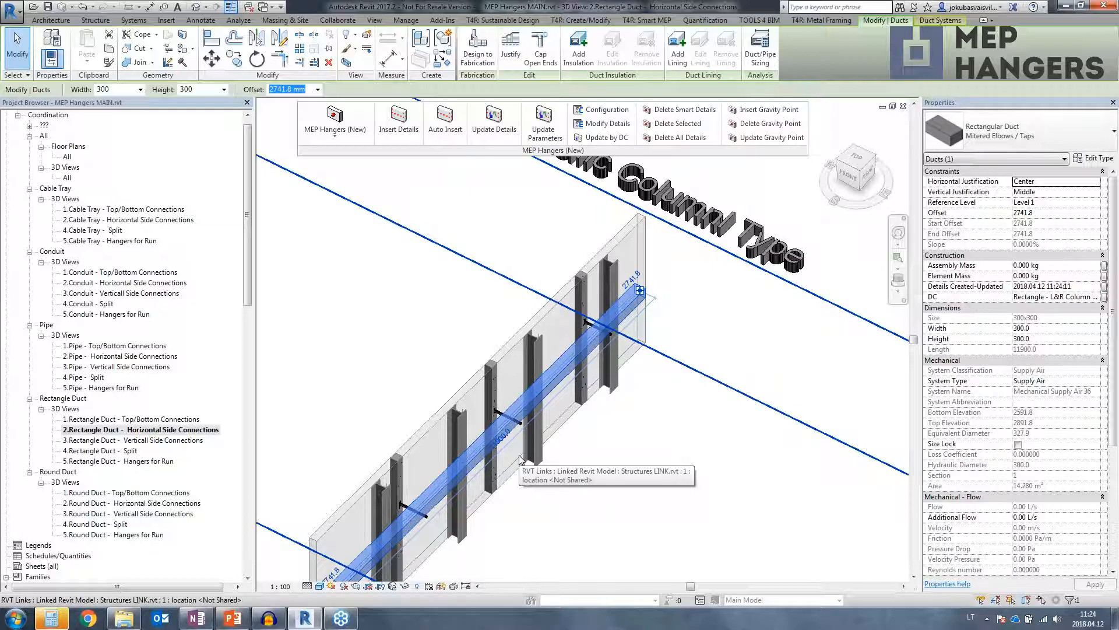
# - Insert details on the Structural Framing sample's duct using the Rectangle - L&R Structural Framing configuration
pyautogui.scroll(-3, 461, 454)
pyautogui.moveTo(460, 455); pyautogui.dragTo(491, 375, button='middle')
pyautogui.scroll(4, 532, 291)
pyautogui.moveTo(587, 292); pyautogui.dragTo(361, 392, button='middle')
pyautogui.click(513, 291)
pyautogui.keyDown('shift'); pyautogui.moveTo(513, 295); pyautogui.dragTo(478, 334, button='middle'); pyautogui.keyUp('shift')
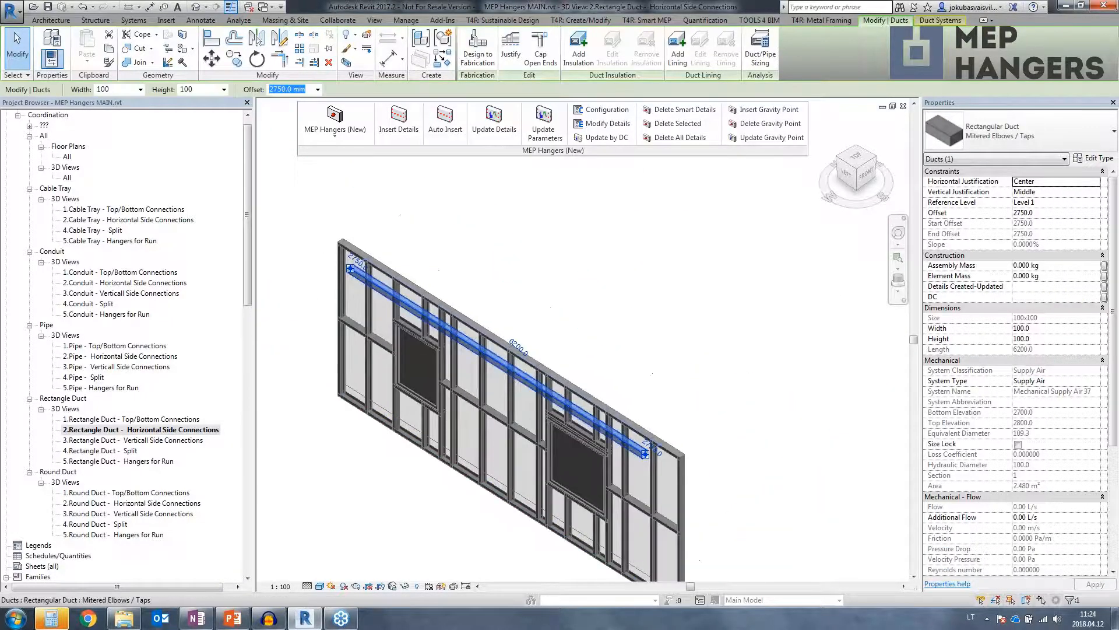
pyautogui.click(398, 123)
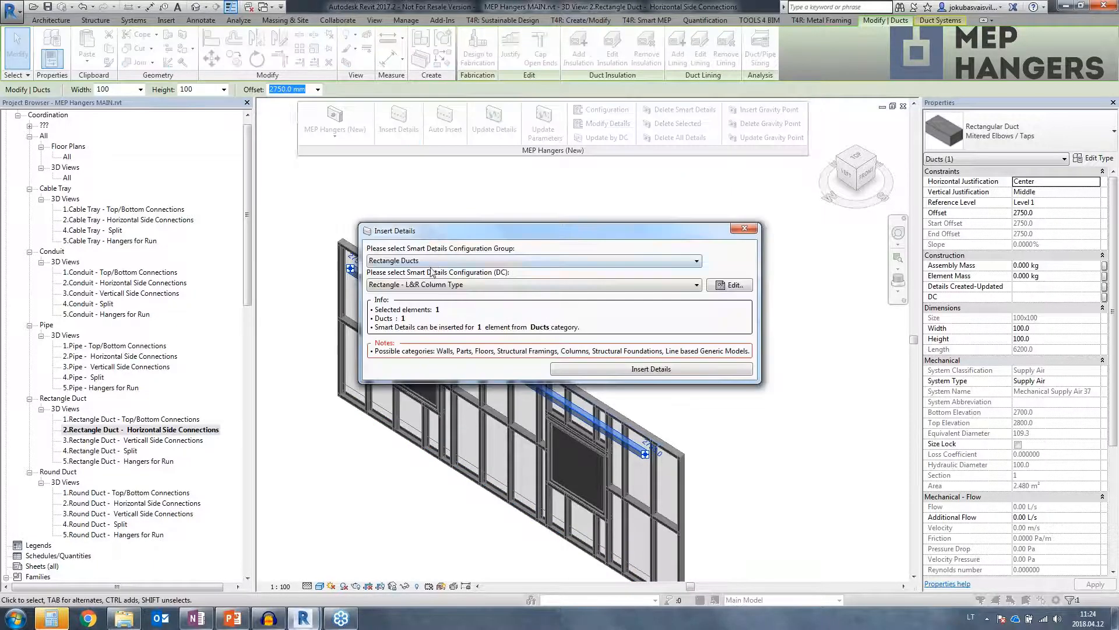
pyautogui.click(432, 284)
pyautogui.click(401, 320)
pyautogui.click(645, 369)
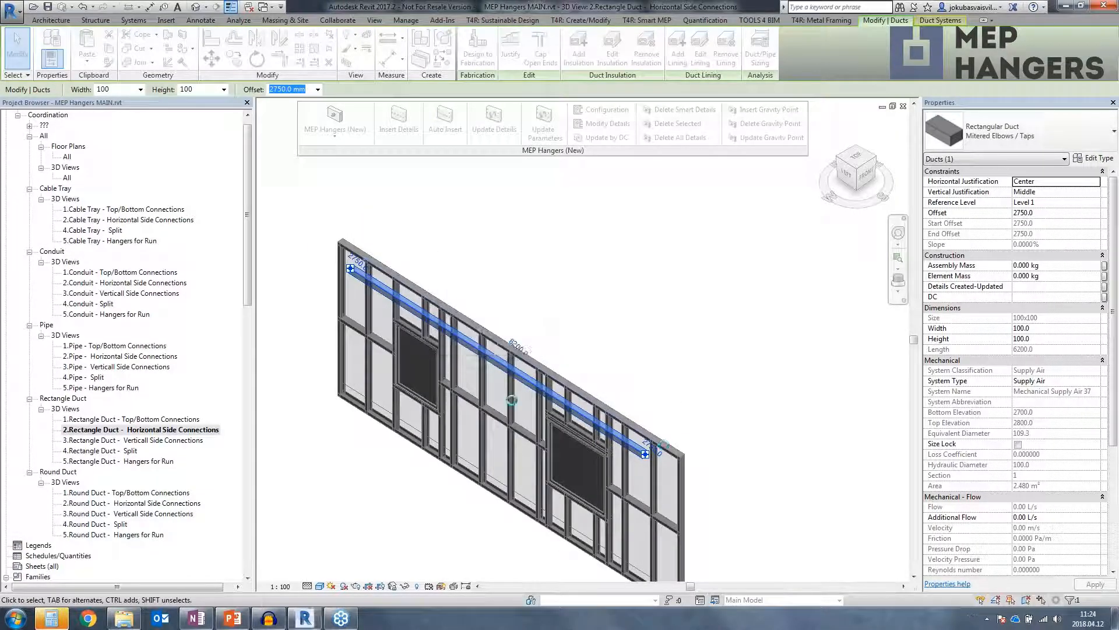
# - Examine the supports along the Structural Framing sample's duct and how they meet the linked frame's studs
pyautogui.scroll(5, 371, 279)
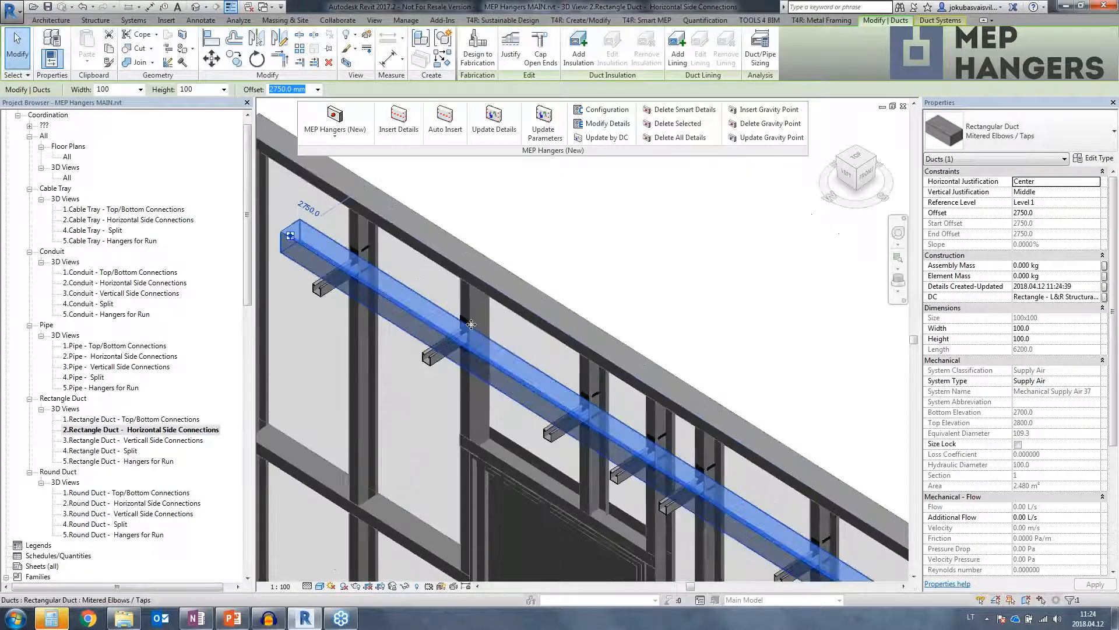
pyautogui.moveTo(429, 309); pyautogui.dragTo(373, 237, button='middle')
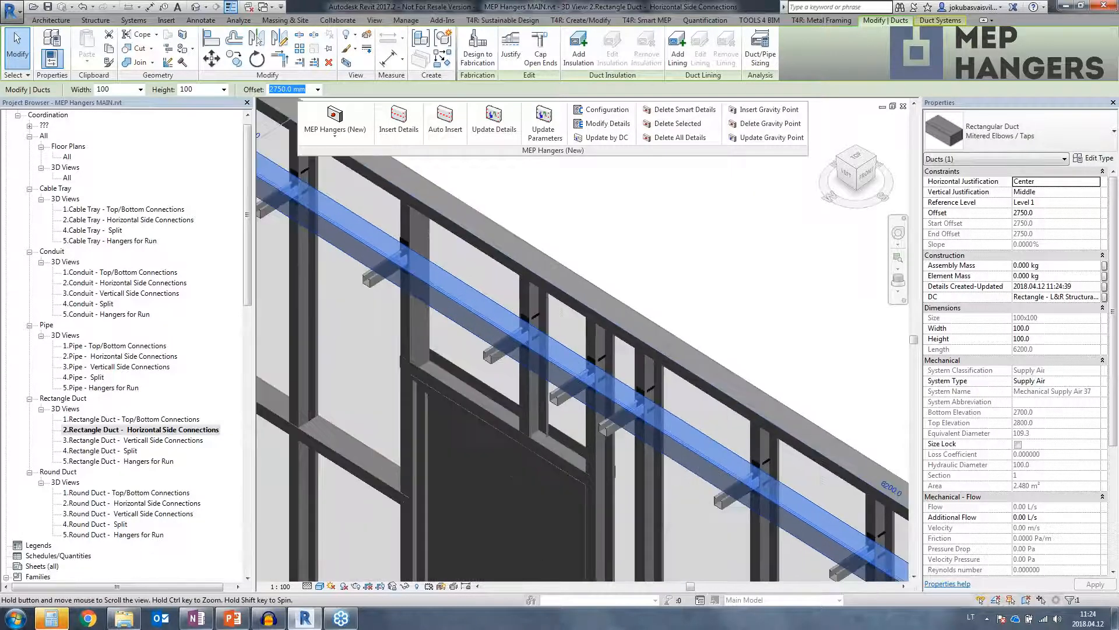
pyautogui.moveTo(712, 444); pyautogui.dragTo(612, 386, button='middle')
pyautogui.moveTo(713, 444); pyautogui.dragTo(609, 326, button='middle')
pyautogui.scroll(-1, 610, 326)
pyautogui.moveTo(755, 490); pyautogui.dragTo(625, 400, button='middle')
pyautogui.moveTo(767, 451); pyautogui.dragTo(542, 373, button='middle')
pyautogui.click(647, 352)
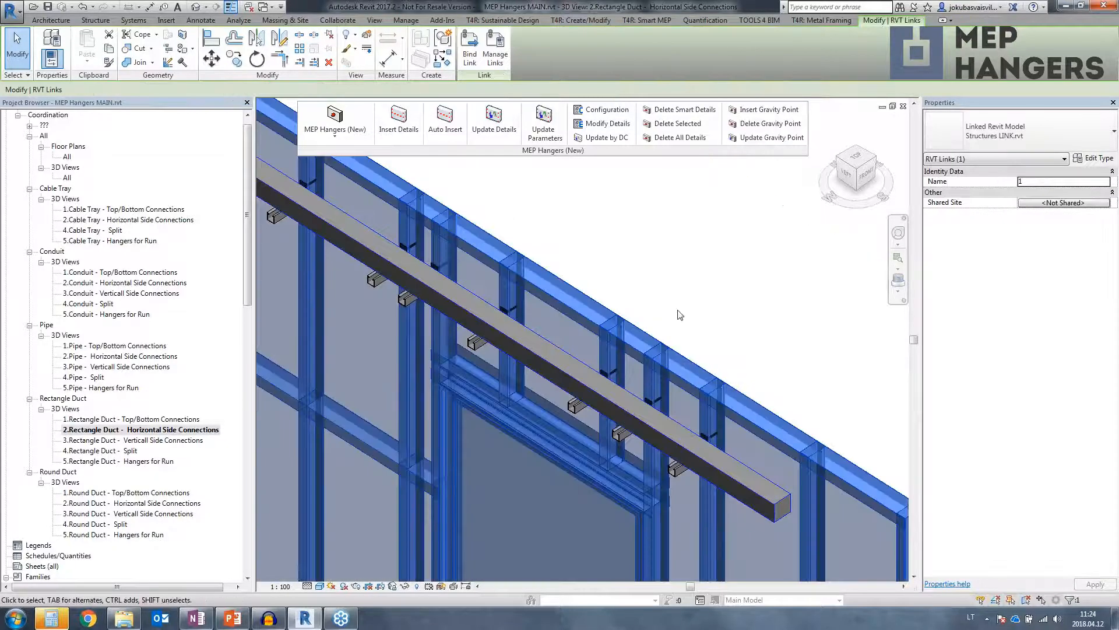
pyautogui.click(687, 278)
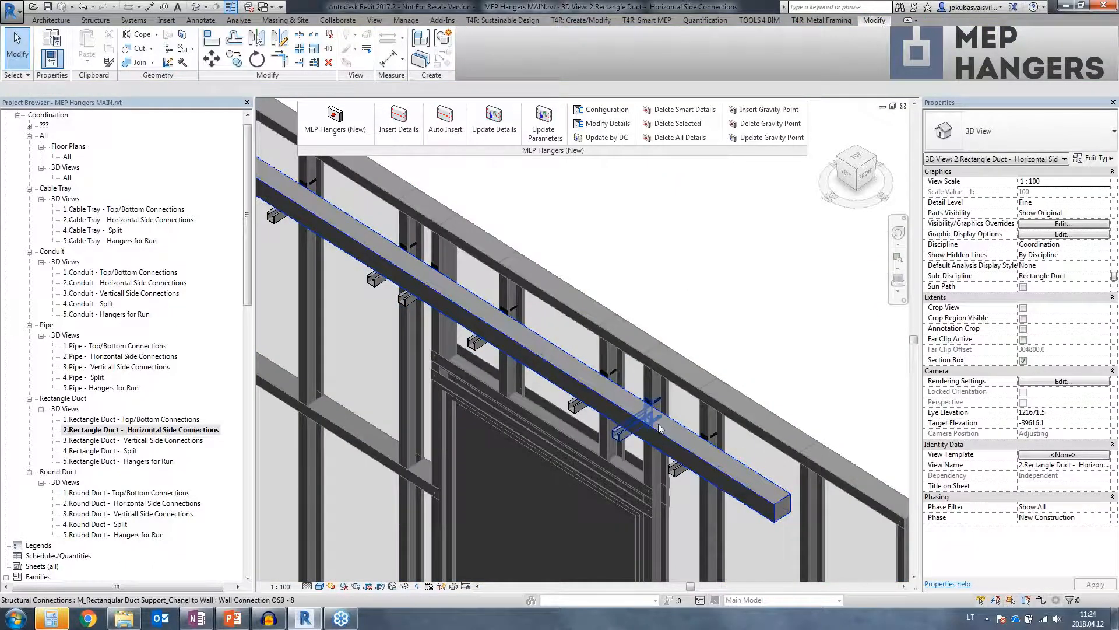
pyautogui.scroll(-10, 755, 338)
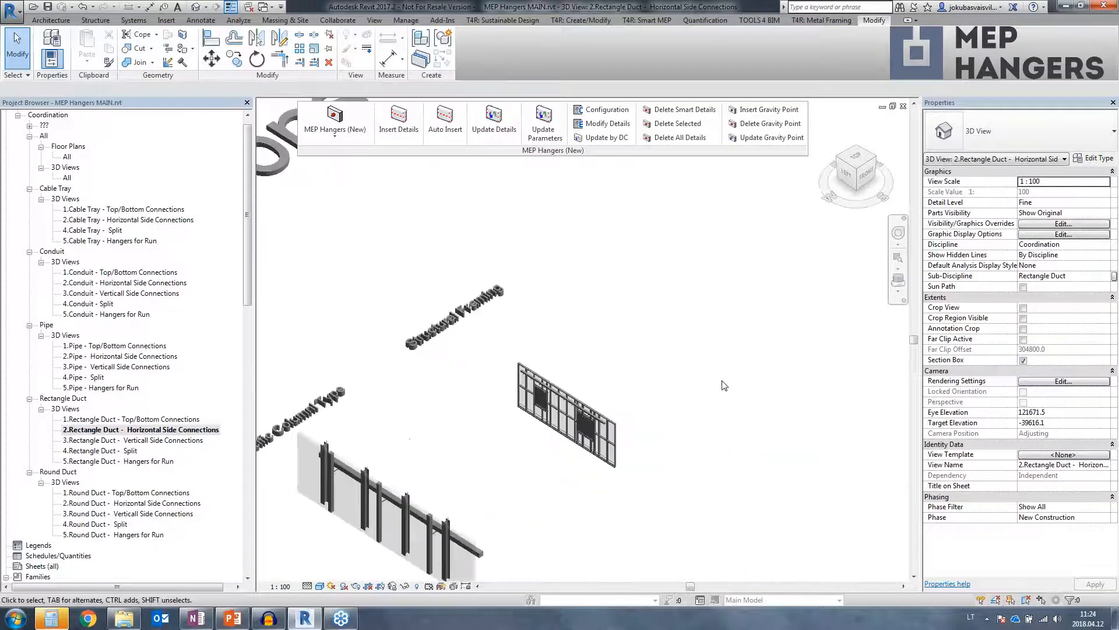
pyautogui.moveTo(736, 385); pyautogui.dragTo(754, 387, button='middle')
# - Open the 3.Rectangle Duct - Verticall Side Connections view and select all twelve vertical ducts of the Wall sample
pyautogui.doubleClick(141, 441)
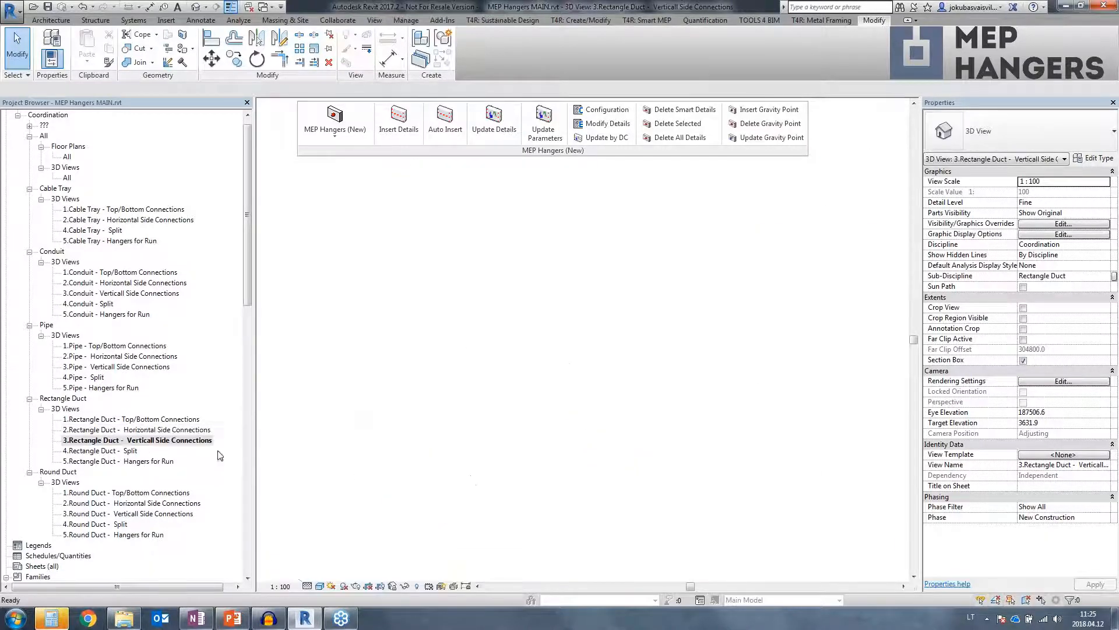
pyautogui.keyDown('shift'); pyautogui.moveTo(604, 438); pyautogui.dragTo(503, 433, button='middle'); pyautogui.keyUp('shift')
pyautogui.scroll(5, 559, 402)
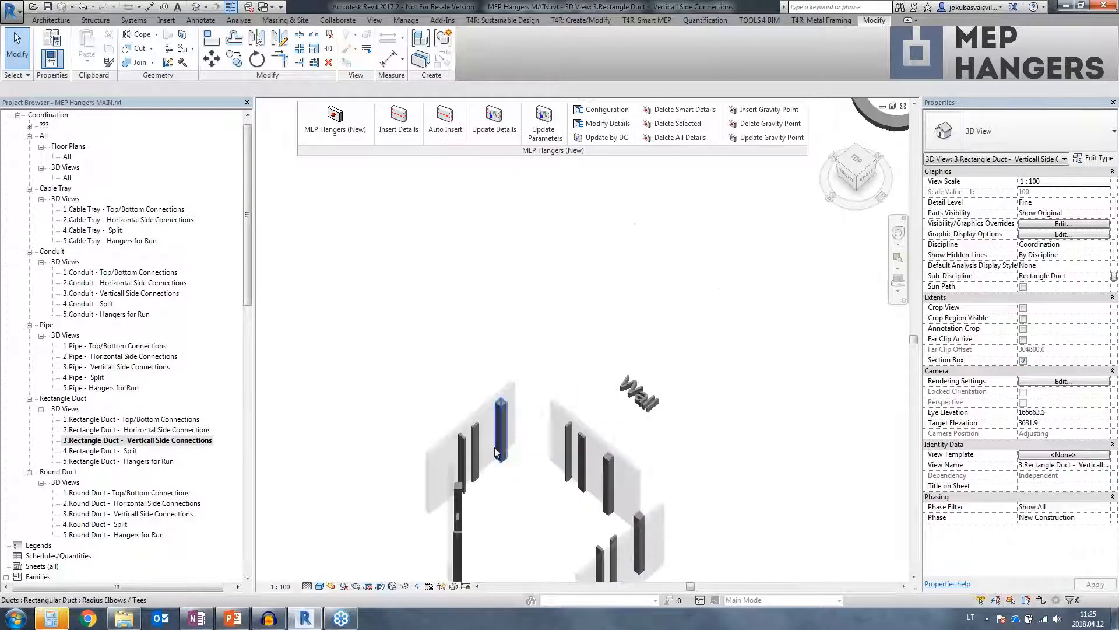
pyautogui.click(463, 457)
pyautogui.scroll(-1, 463, 452)
pyautogui.moveTo(469, 394); pyautogui.dragTo(476, 282, button='middle')
pyautogui.moveTo(386, 304); pyautogui.dragTo(708, 525)
pyautogui.keyDown('shift'); pyautogui.click(625, 299); pyautogui.keyUp('shift')
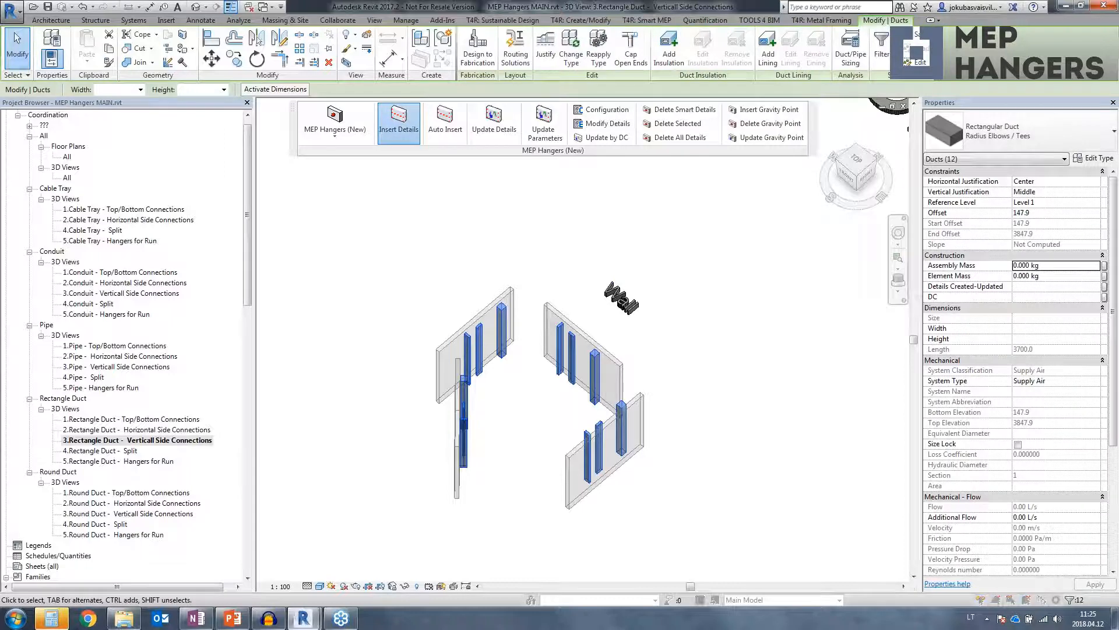
# - Insert details on the selected vertical ducts using the Rectangle Vertical - L&R Wall - Max. Spacing configuration
pyautogui.click(399, 122)
pyautogui.click(414, 284)
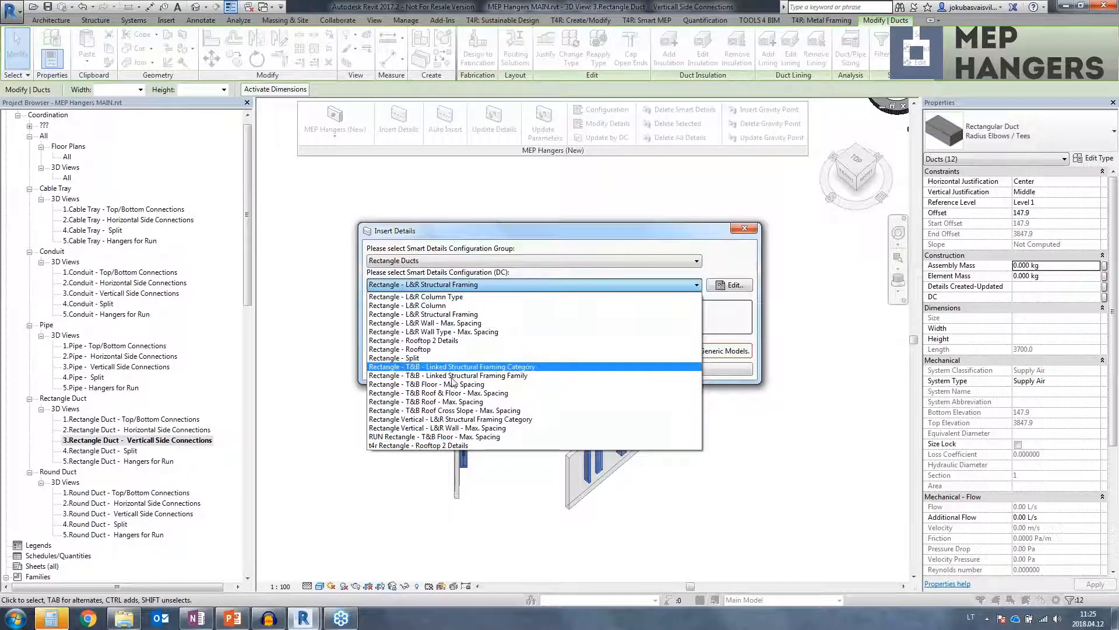
pyautogui.click(416, 432)
pyautogui.click(620, 372)
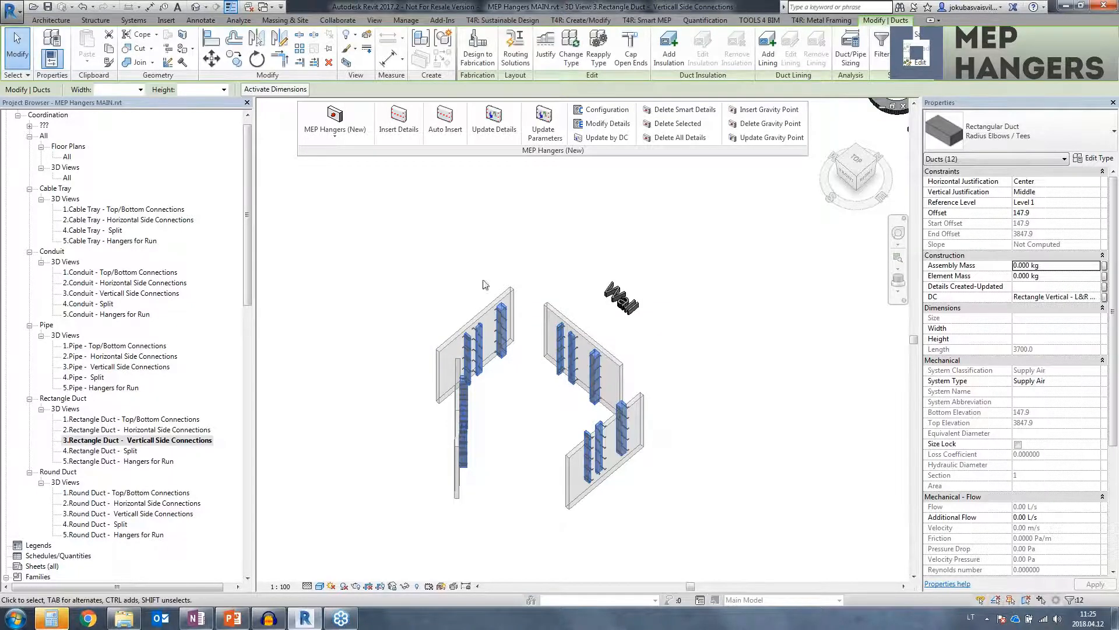
# - Open the M_Duct Strap Support family from a strap on a vertical duct and display its family types and parameters
pyautogui.scroll(6, 460, 452)
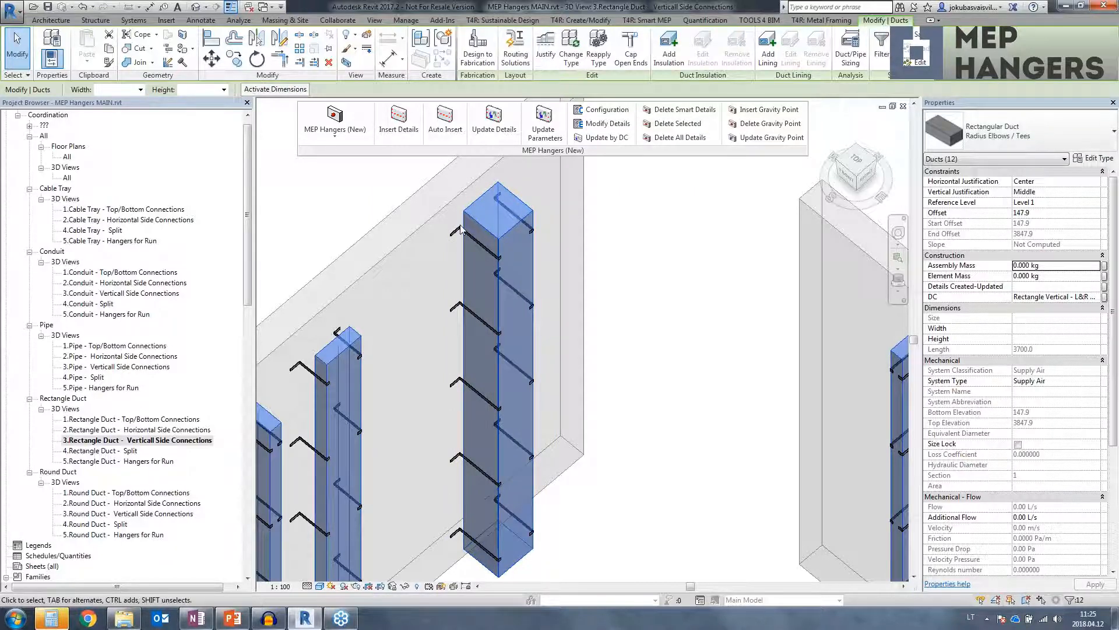
pyautogui.moveTo(460, 229); pyautogui.dragTo(563, 165, button='middle')
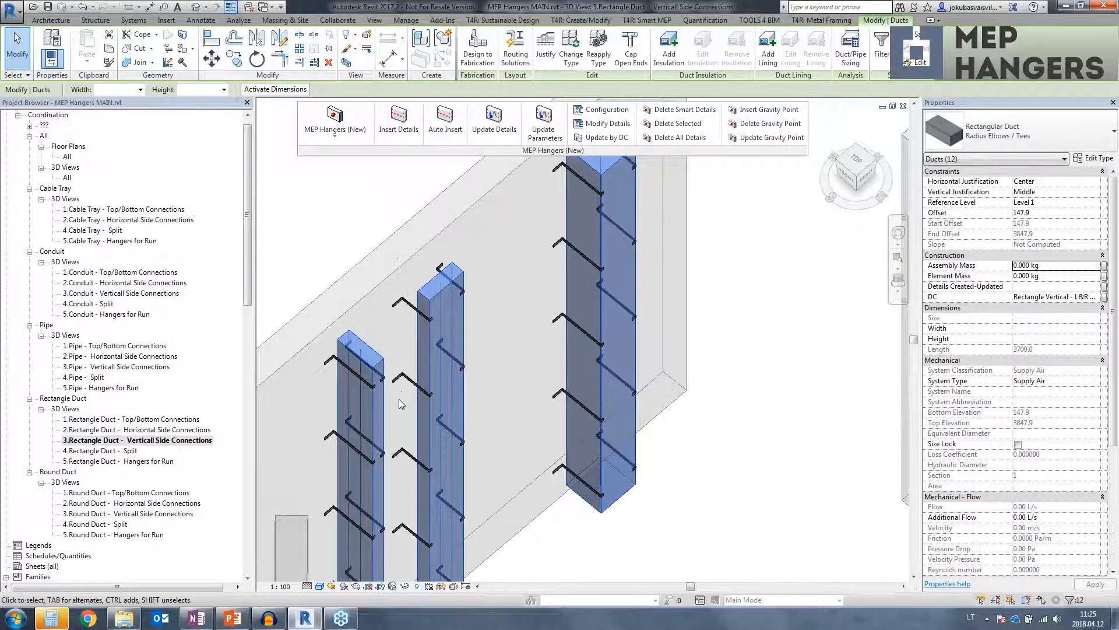
pyautogui.keyDown('shift'); pyautogui.moveTo(444, 446); pyautogui.dragTo(504, 432, button='middle'); pyautogui.keyUp('shift')
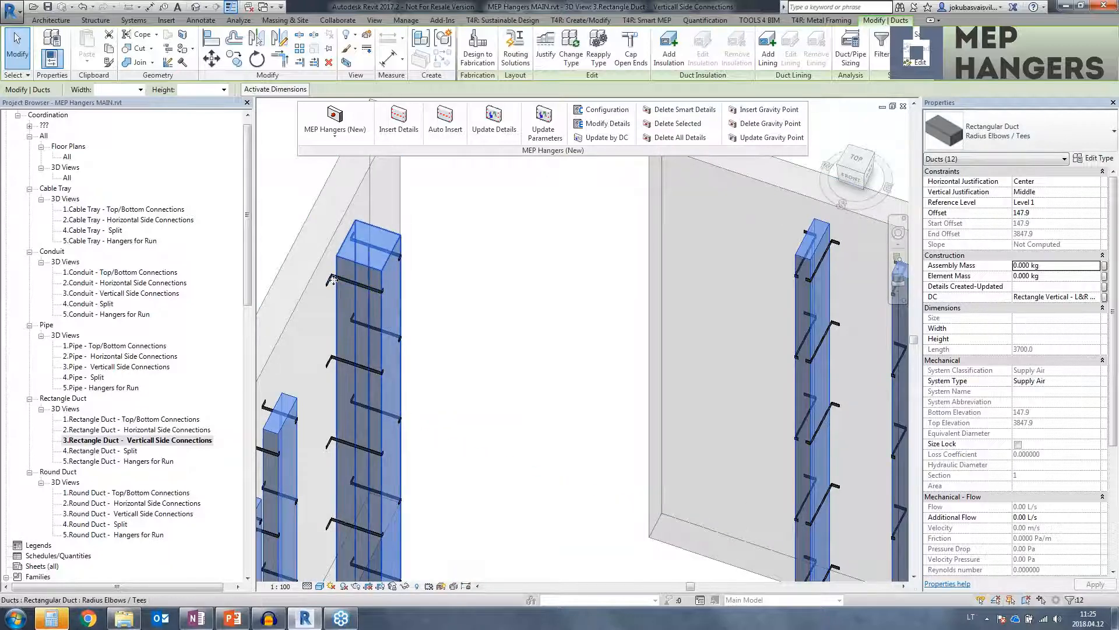
pyautogui.click(356, 283)
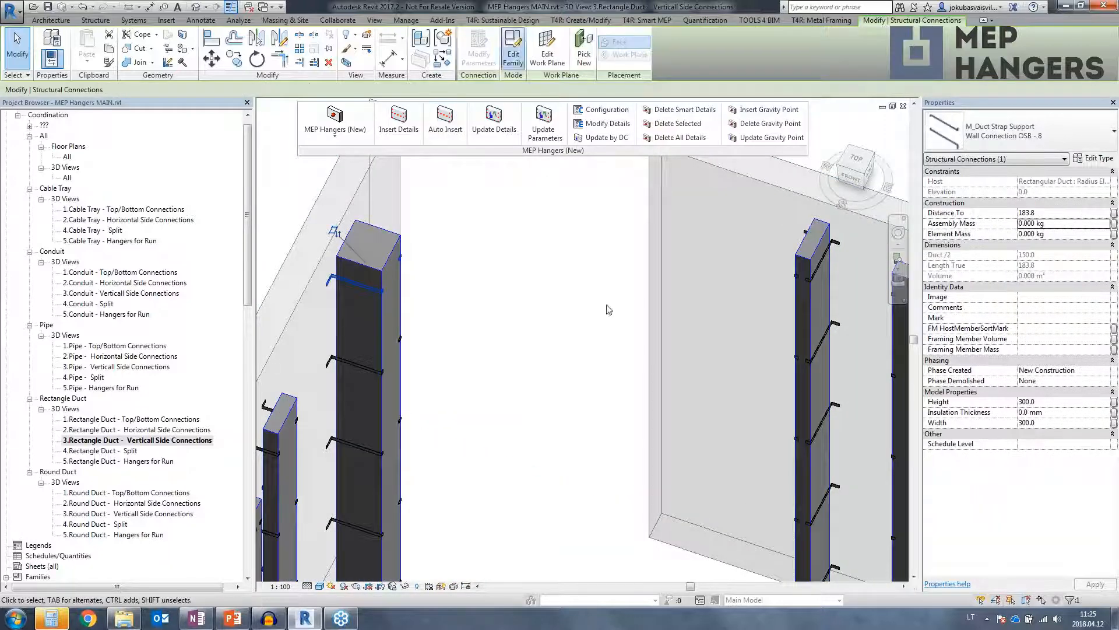
pyautogui.click(69, 59)
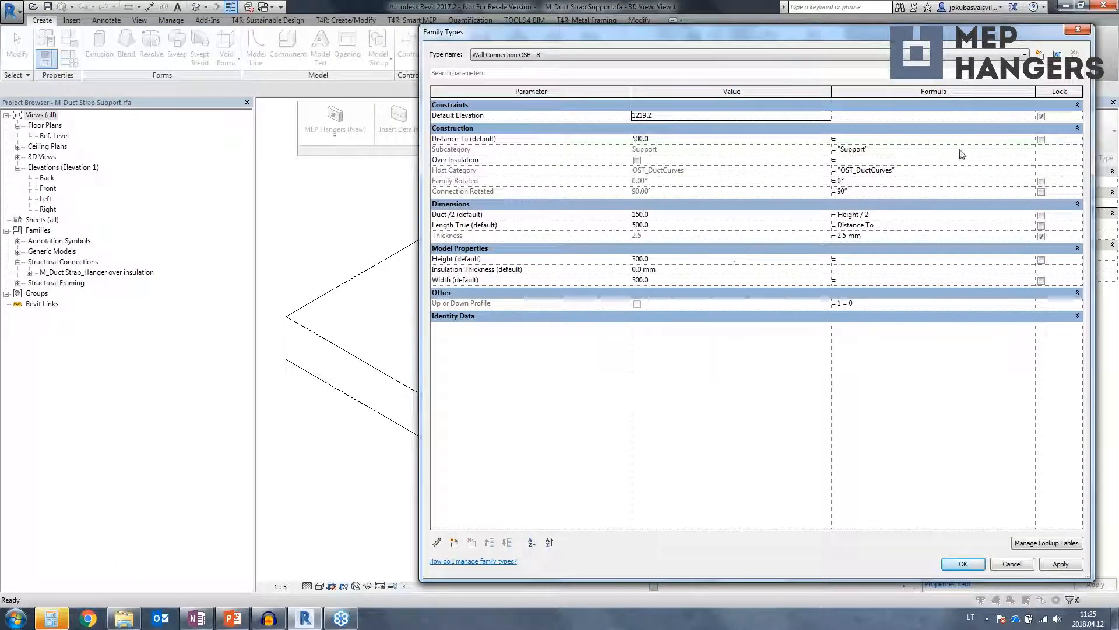
# - Close the family types and the support family, and examine the straps on the Wall sample's vertical ducts
pyautogui.click(1077, 29)
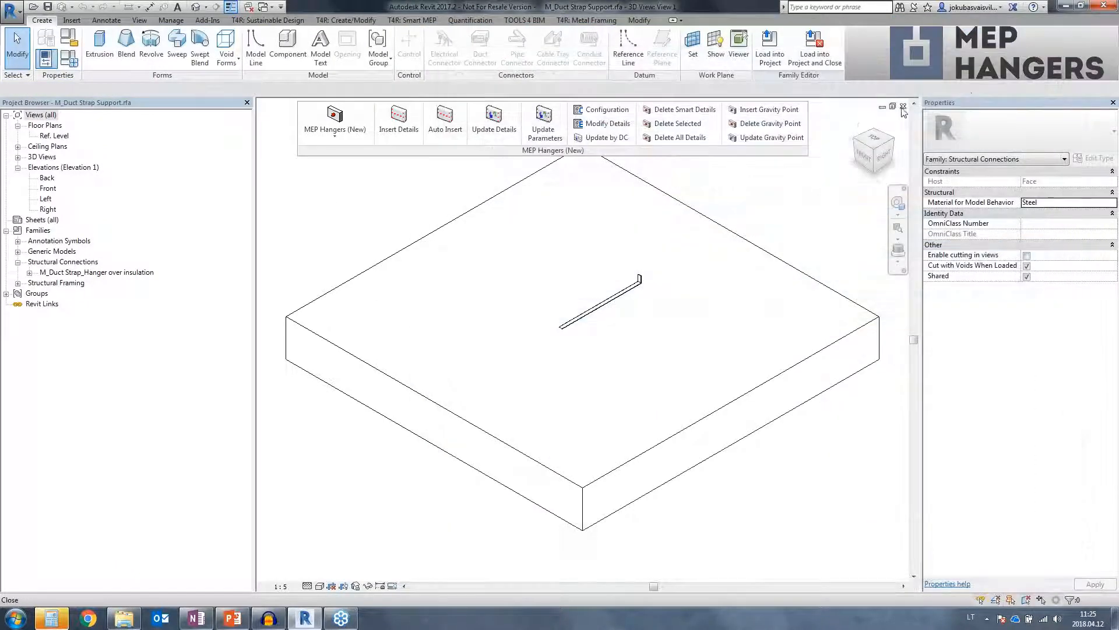
pyautogui.click(903, 108)
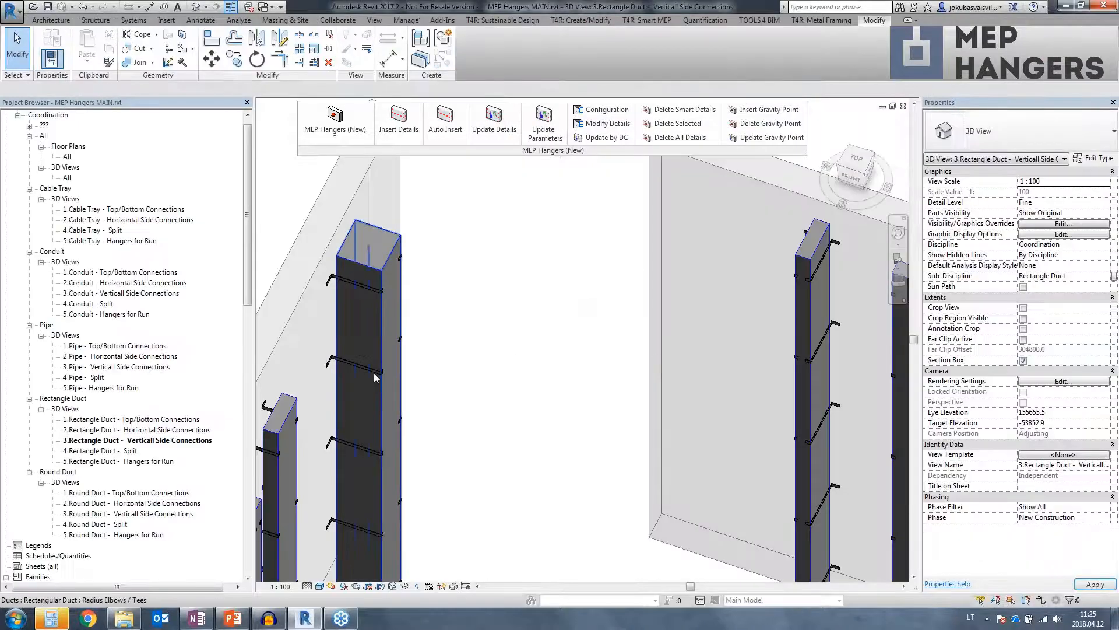
pyautogui.scroll(5, 335, 356)
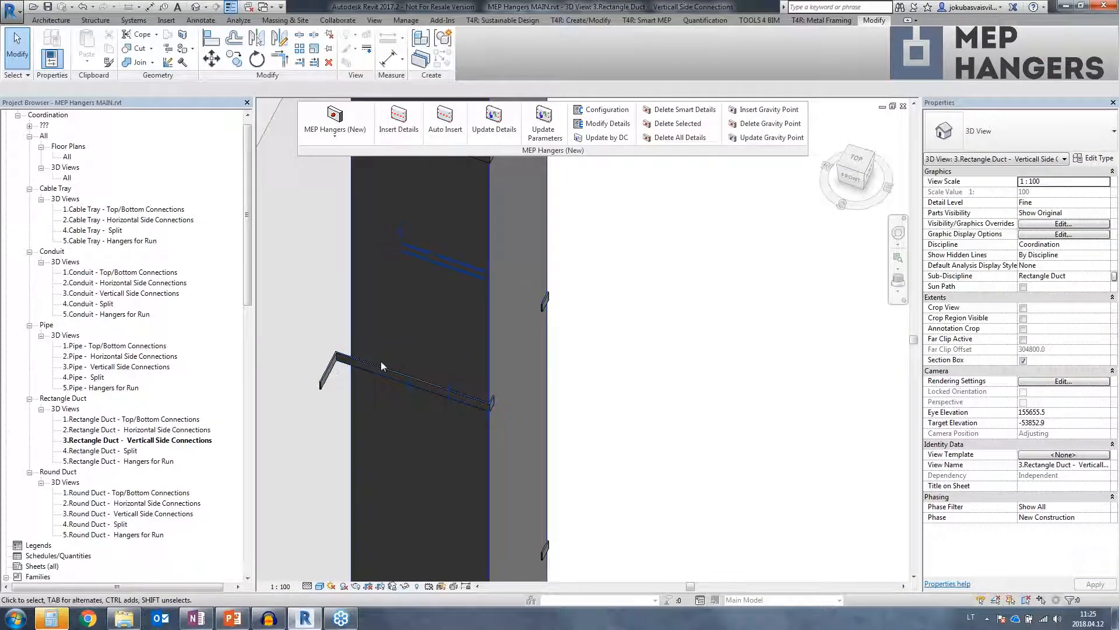
pyautogui.scroll(-5, 380, 361)
pyautogui.moveTo(359, 290); pyautogui.dragTo(417, 316, button='middle')
pyautogui.scroll(-3, 603, 413)
pyautogui.moveTo(656, 413); pyautogui.dragTo(560, 332, button='middle')
pyautogui.keyDown('shift'); pyautogui.moveTo(561, 332); pyautogui.dragTo(522, 320, button='middle'); pyautogui.keyUp('shift')
pyautogui.scroll(-3, 351, 270)
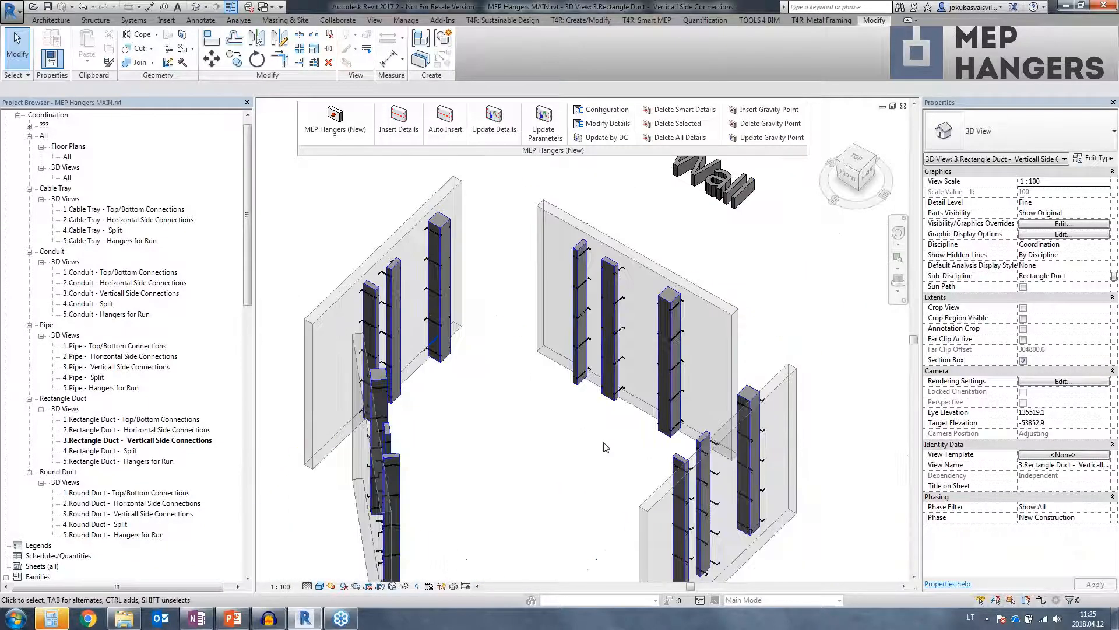
pyautogui.moveTo(578, 438); pyautogui.dragTo(606, 395, button='middle')
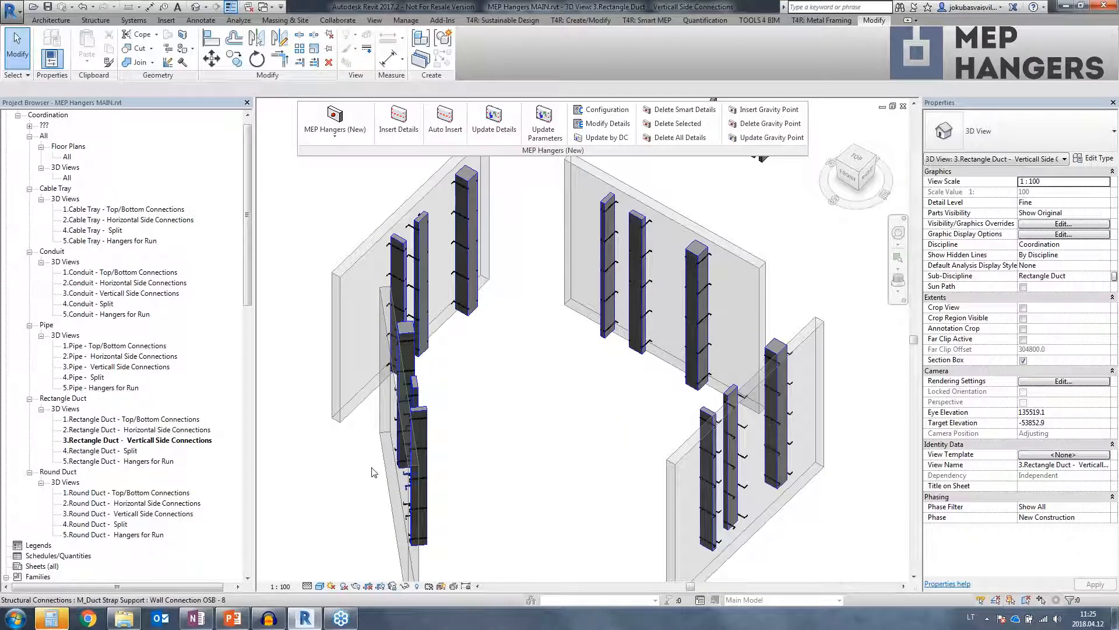
# - Open the 4.Rectangle Duct - Split view and delete the duct run's union fittings, leaving its elbows, tees and transition in place
pyautogui.doubleClick(119, 451)
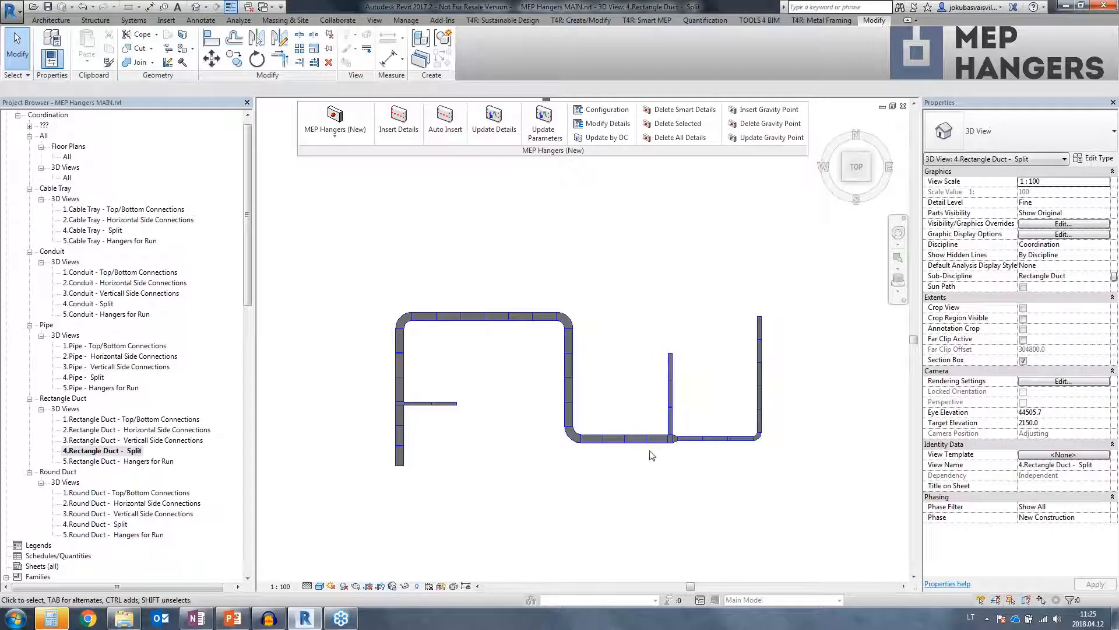
pyautogui.scroll(-2, 600, 449)
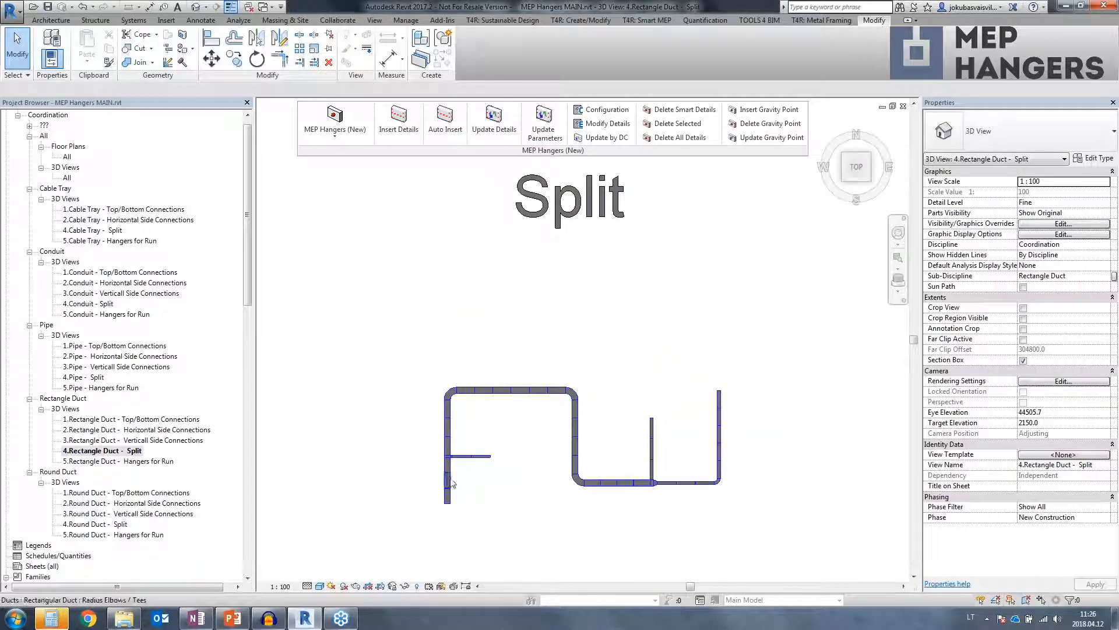
pyautogui.moveTo(389, 325); pyautogui.dragTo(776, 530)
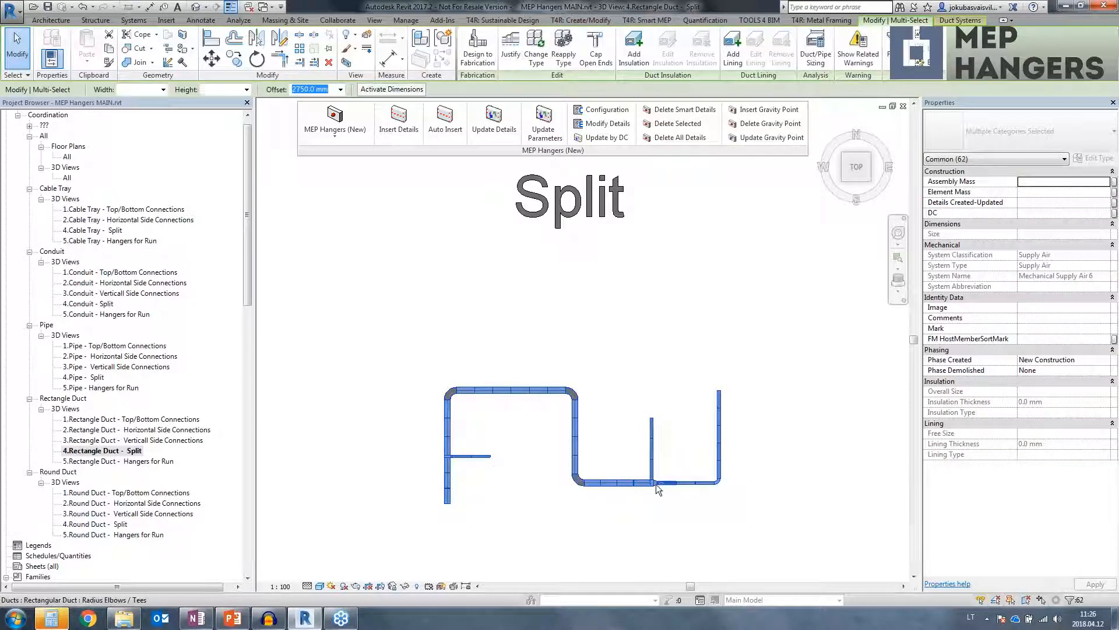
pyautogui.scroll(3, 656, 485)
pyautogui.scroll(1, 655, 484)
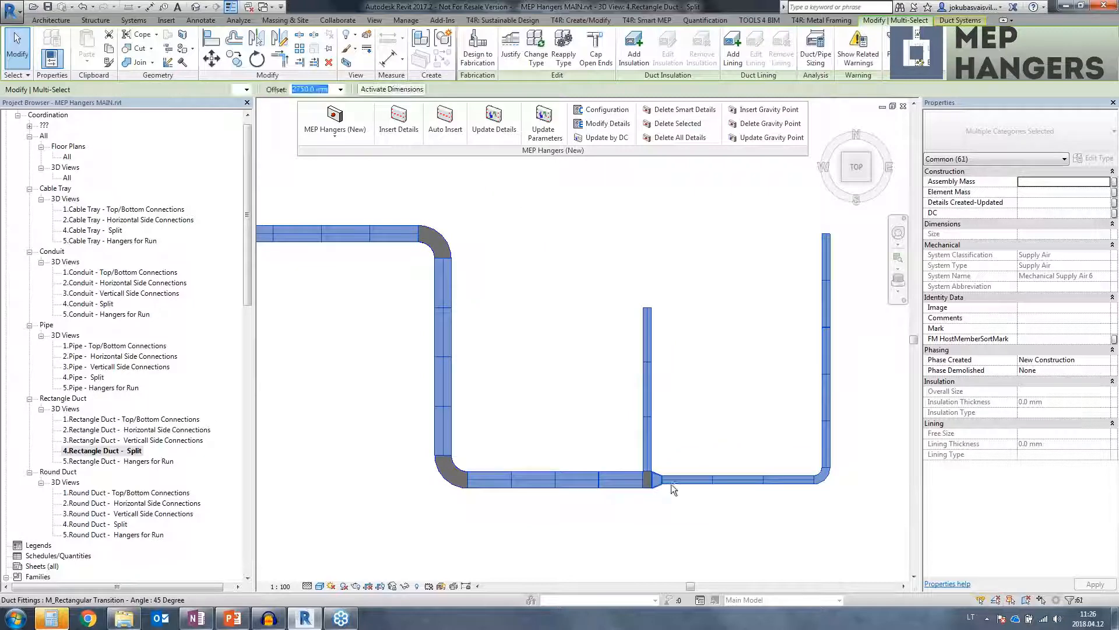
pyautogui.keyDown('shift'); pyautogui.click(823, 476); pyautogui.keyUp('shift')
pyautogui.moveTo(427, 315); pyautogui.dragTo(650, 305, button='middle')
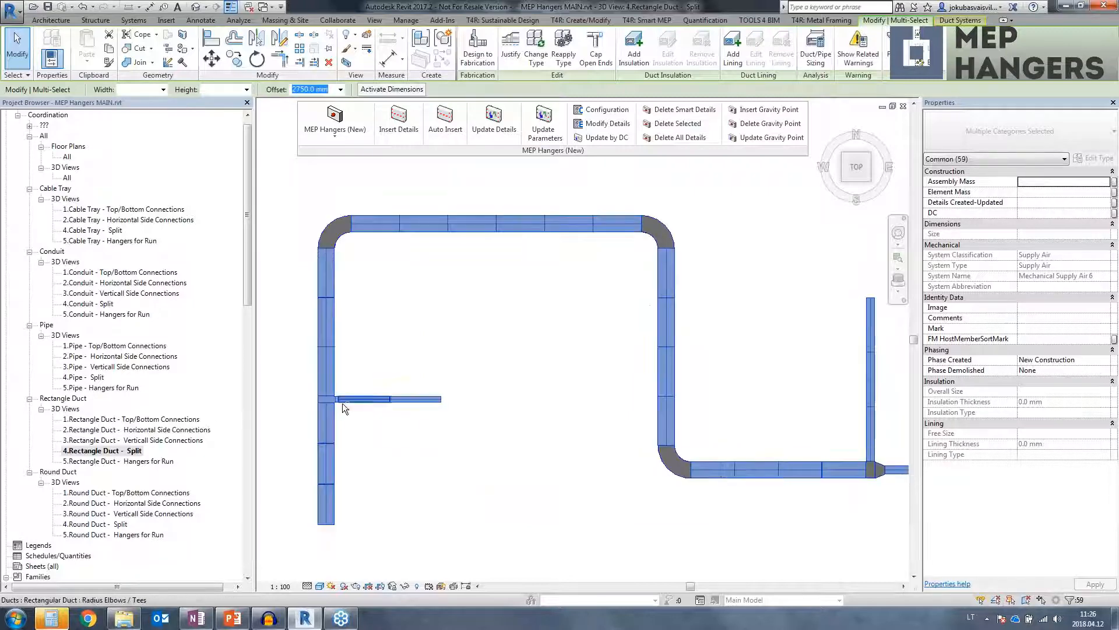
pyautogui.keyDown('shift'); pyautogui.click(328, 400); pyautogui.keyUp('shift')
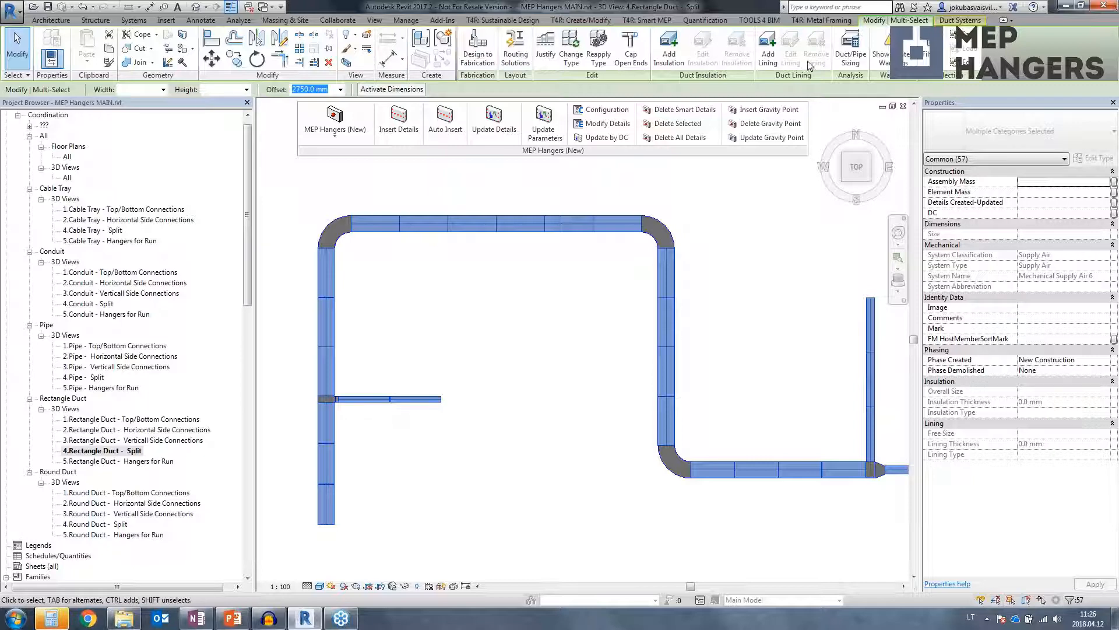
pyautogui.click(925, 54)
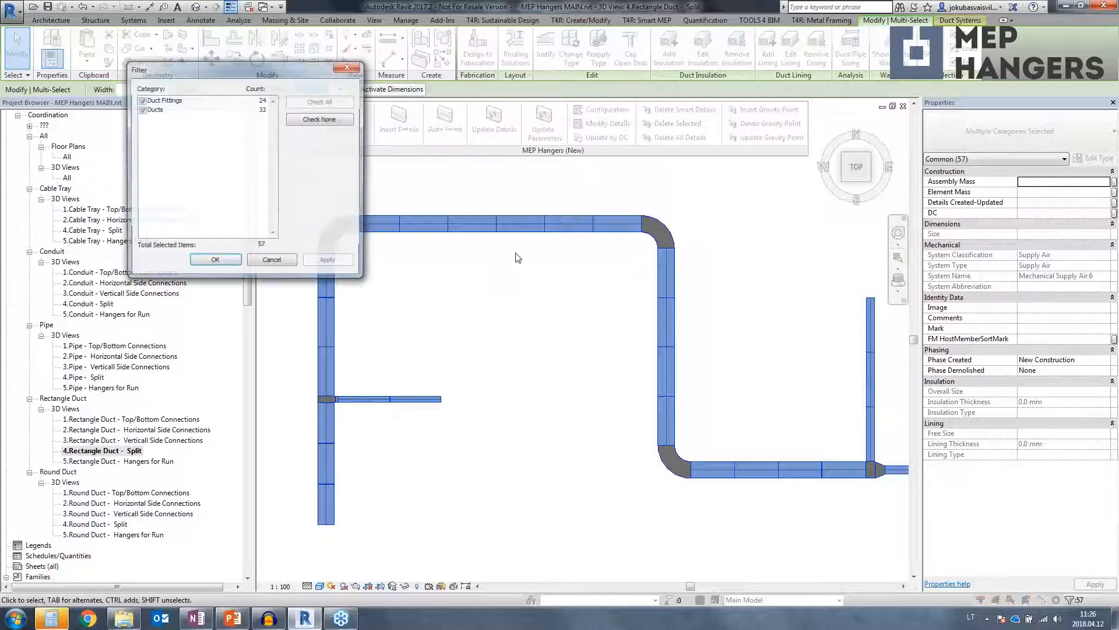
pyautogui.click(141, 110)
pyautogui.click(214, 262)
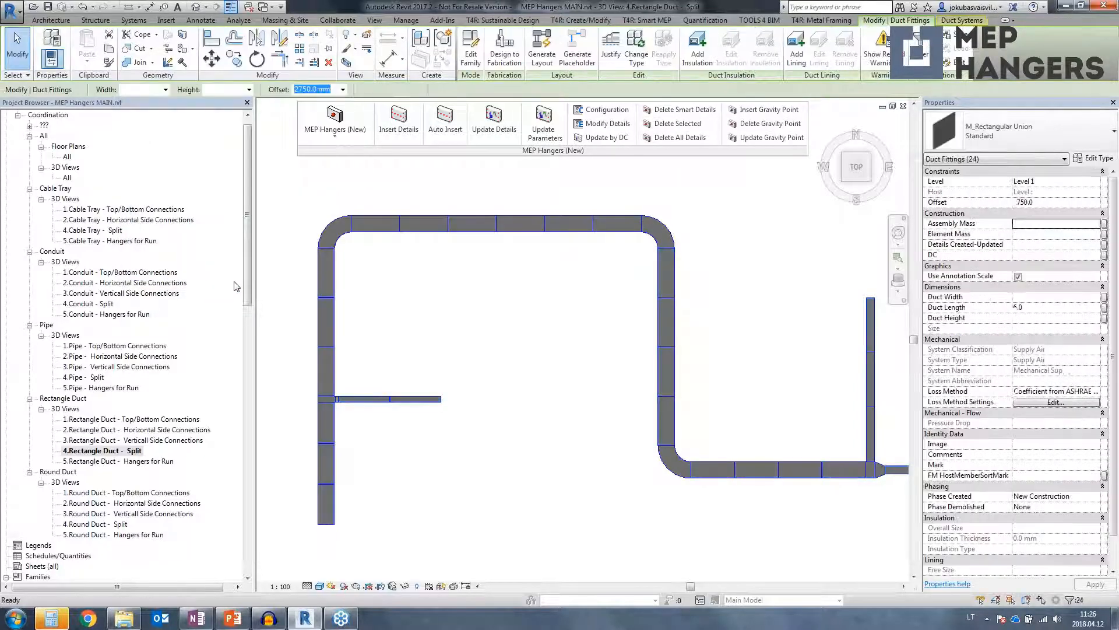
pyautogui.click(374, 457)
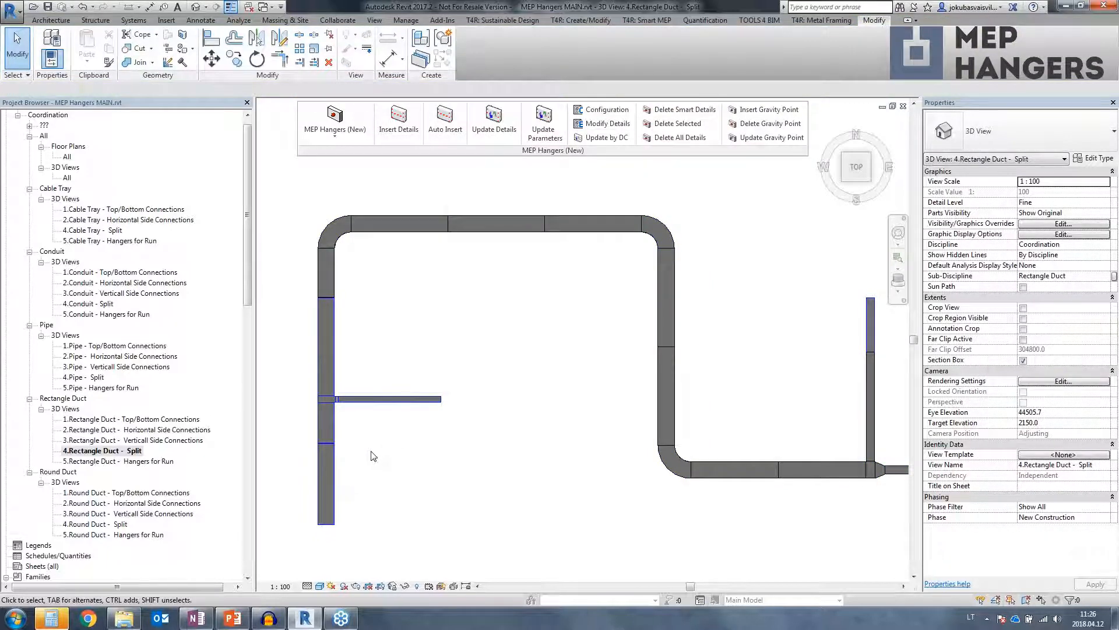
# - Merge the remaining split segments along each straight part of the duct run and its branches with Trim/Extend to Corner
pyautogui.press('t')
pyautogui.press('r')
pyautogui.click(637, 355)
pyautogui.click(334, 465)
pyautogui.click(337, 434)
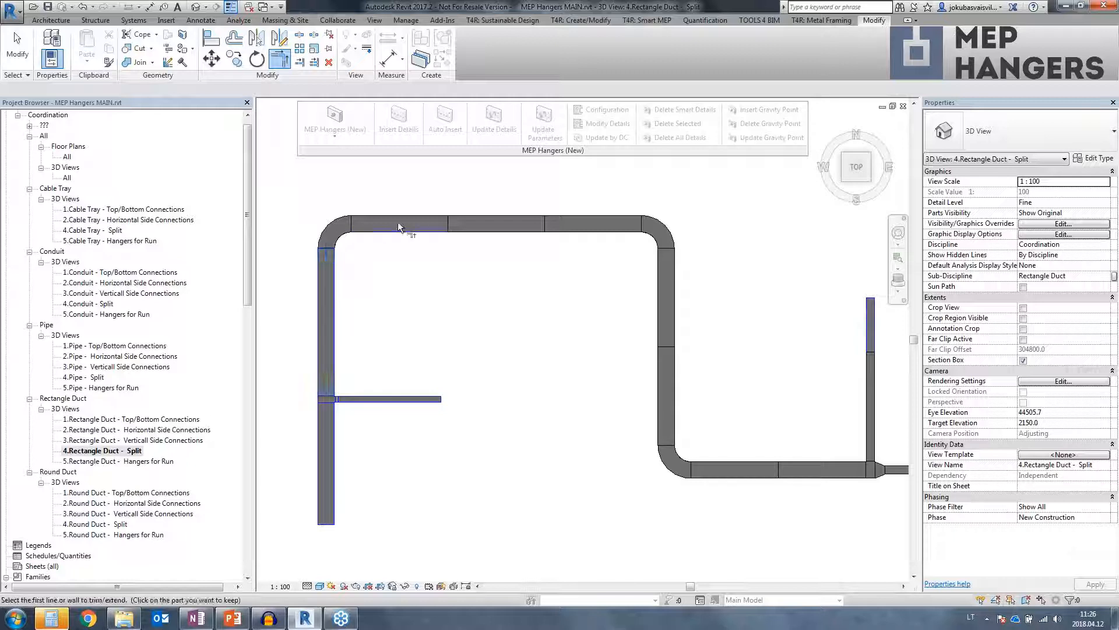
pyautogui.click(502, 229)
pyautogui.click(574, 231)
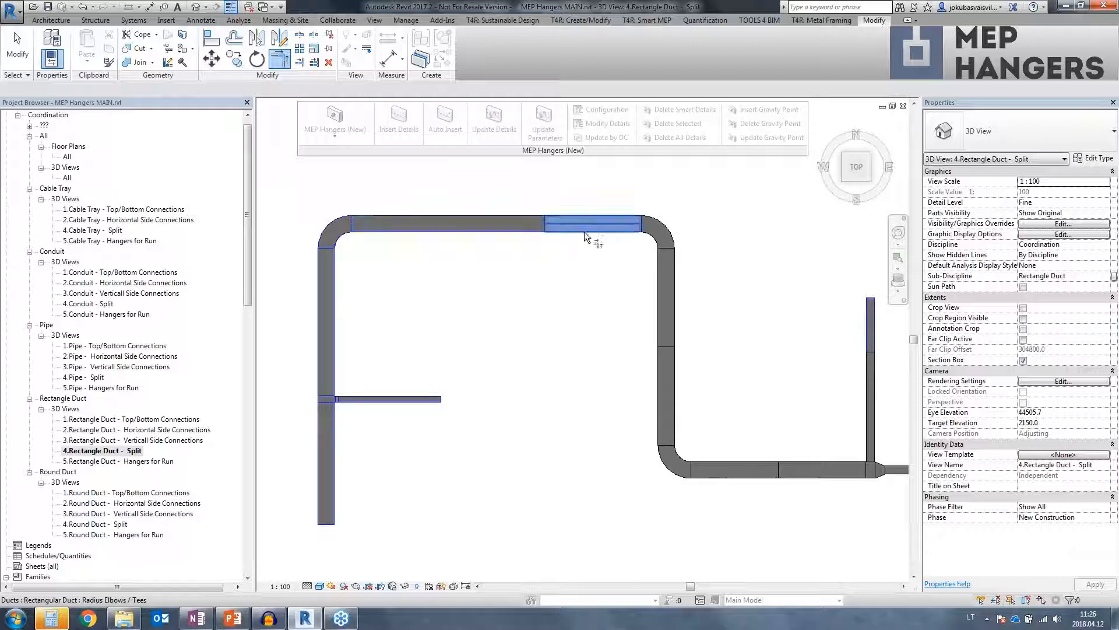
pyautogui.click(672, 335)
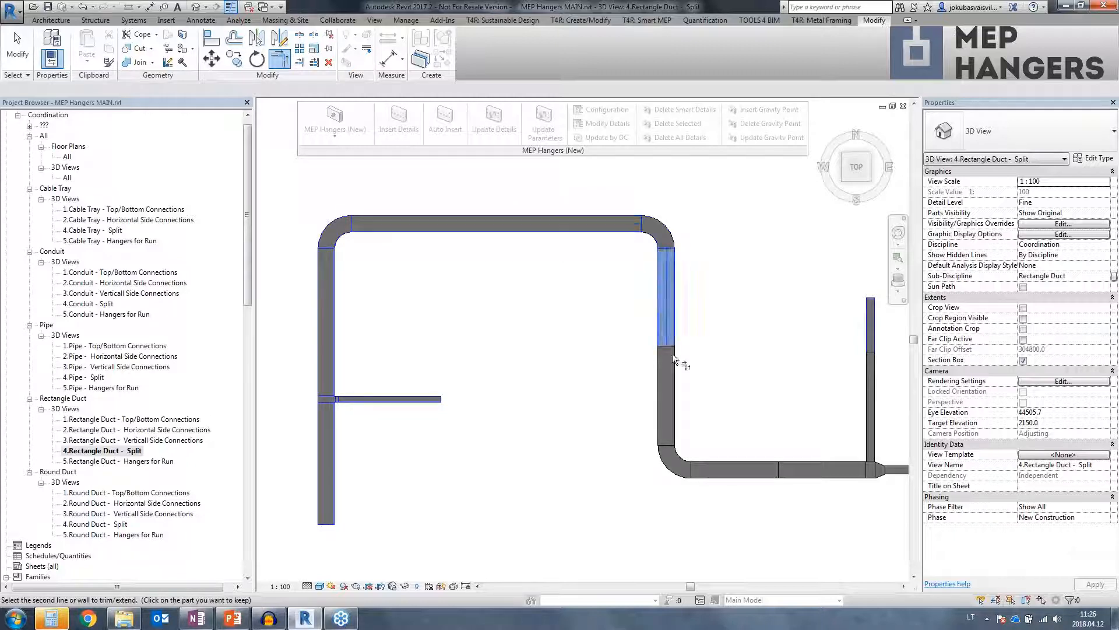
pyautogui.click(676, 408)
pyautogui.moveTo(832, 480); pyautogui.dragTo(694, 472, button='middle')
pyautogui.click(737, 344)
pyautogui.click(794, 463)
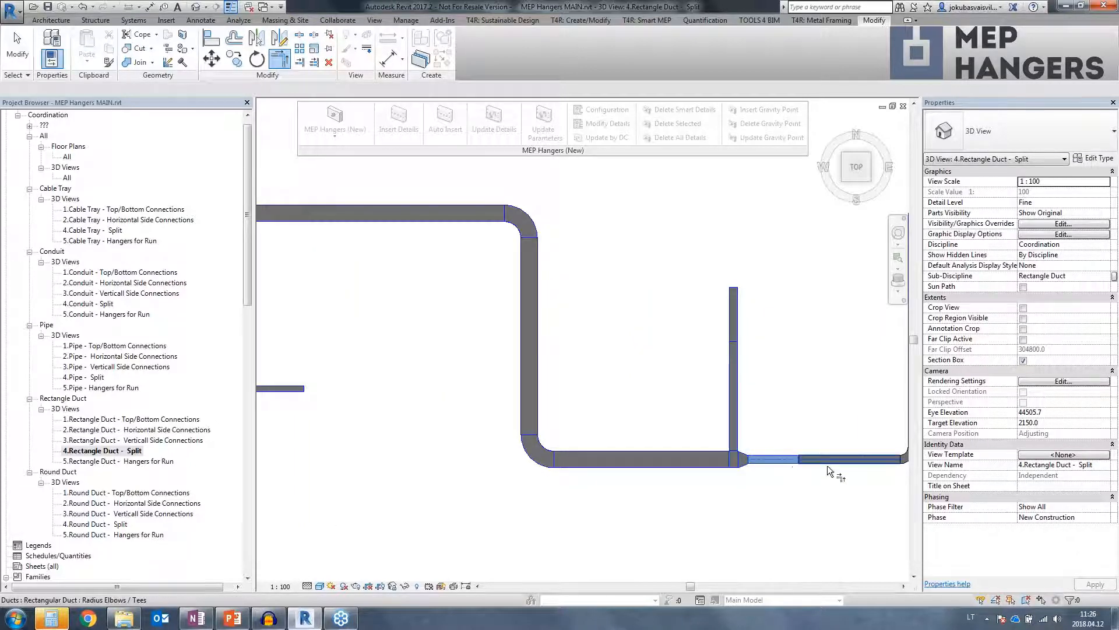
pyautogui.moveTo(827, 465); pyautogui.dragTo(688, 468, button='middle')
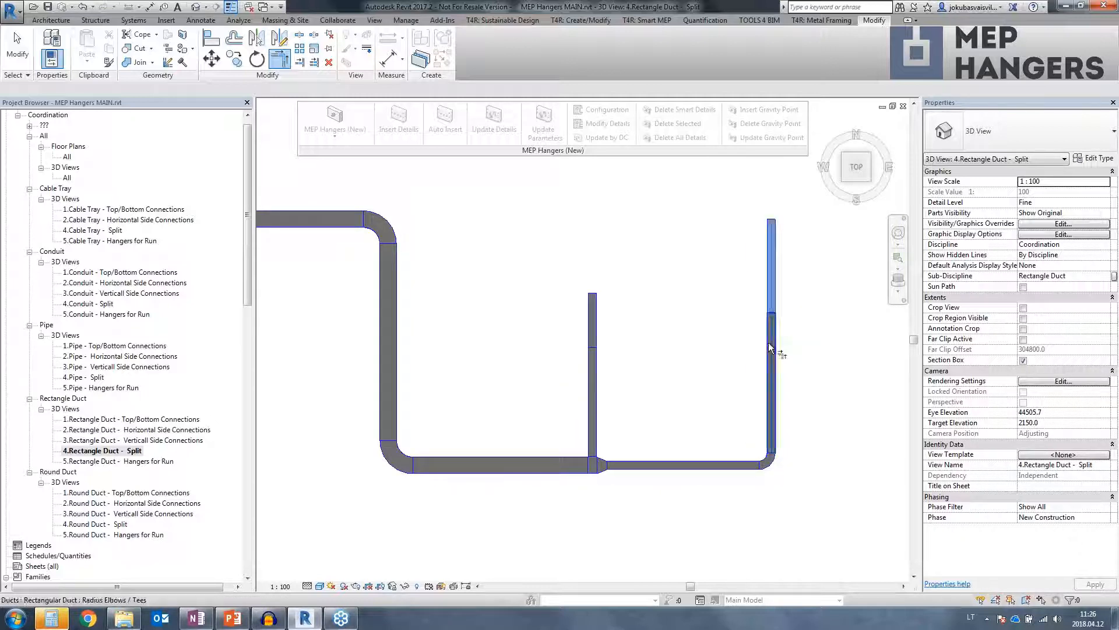
pyautogui.moveTo(594, 369); pyautogui.dragTo(703, 384, button='middle')
pyautogui.scroll(-2, 703, 383)
pyautogui.press('Escape')
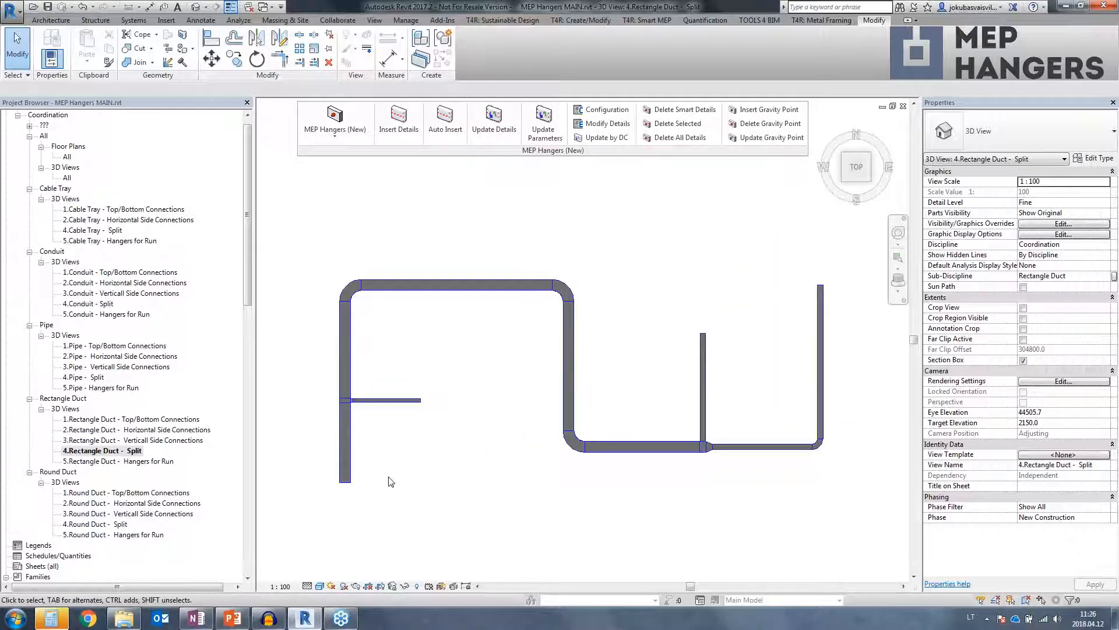
# - Select the whole connected duct run and choose the Rectangle - Split configuration for inserting details
pyautogui.press('Tab')
pyautogui.click(351, 459)
pyautogui.keyDown('shift'); pyautogui.moveTo(351, 459); pyautogui.dragTo(712, 320, button='middle'); pyautogui.keyUp('shift')
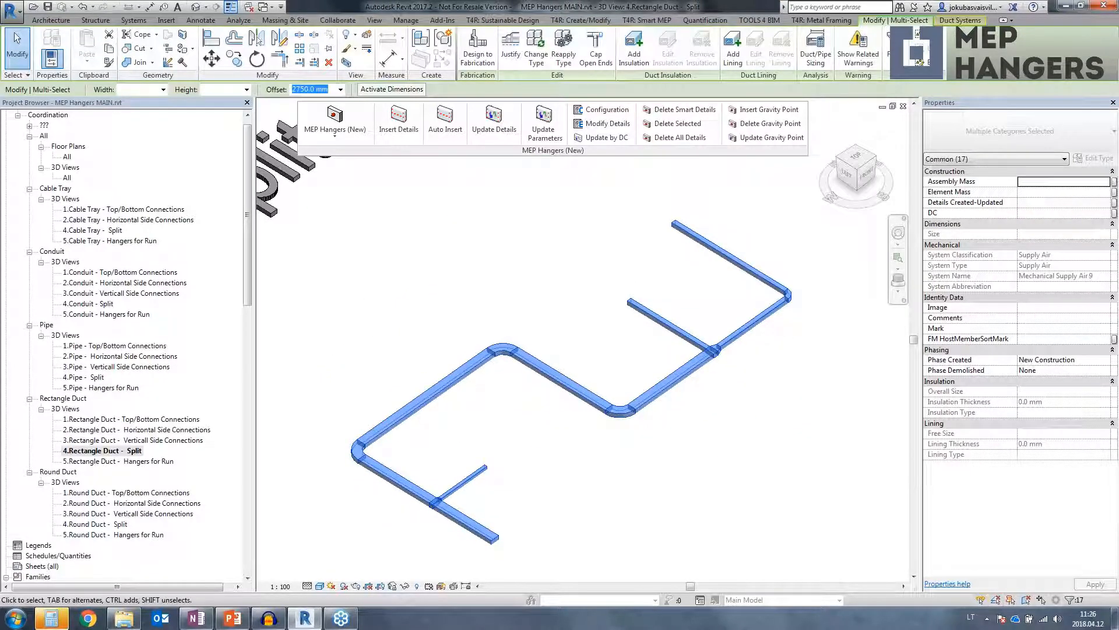
pyautogui.keyDown('shift'); pyautogui.moveTo(619, 399); pyautogui.dragTo(534, 349, button='middle'); pyautogui.keyUp('shift')
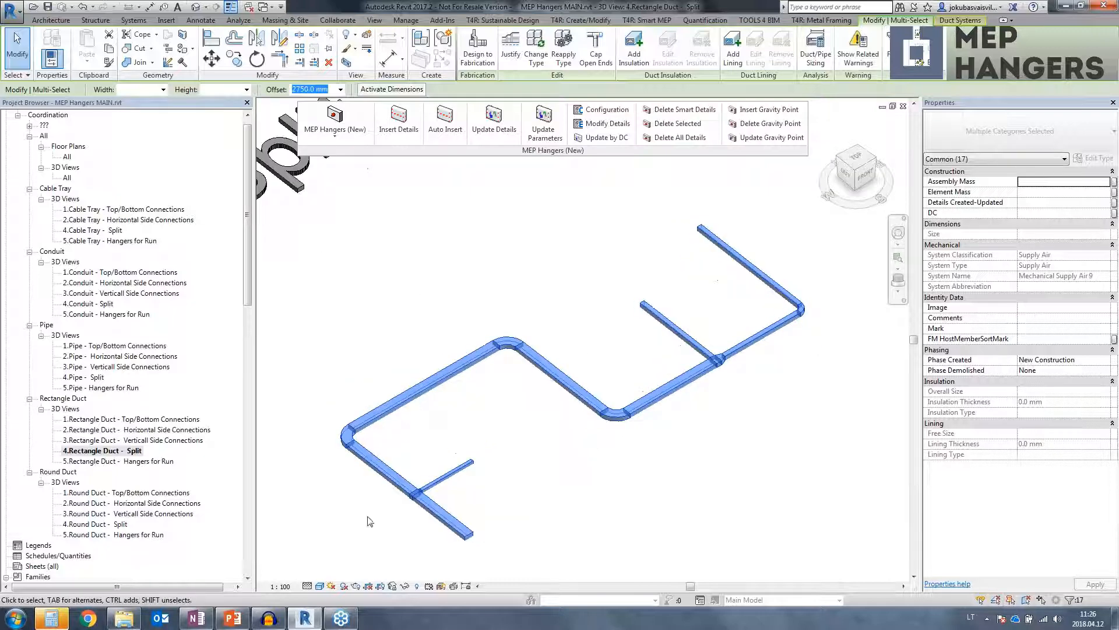
pyautogui.click(398, 125)
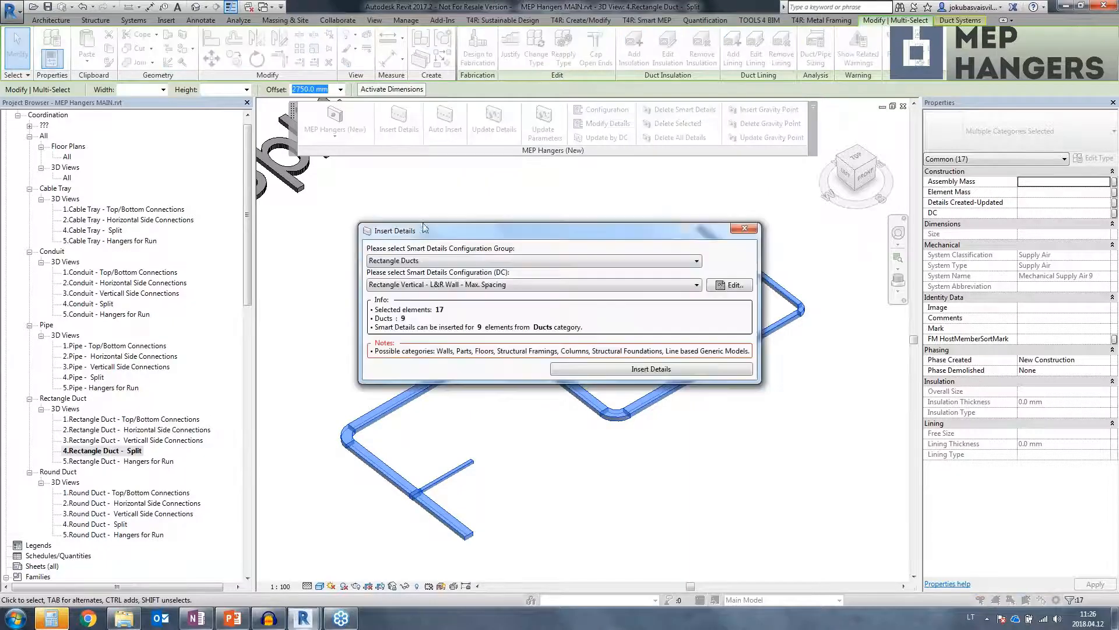
pyautogui.click(419, 284)
pyautogui.click(421, 358)
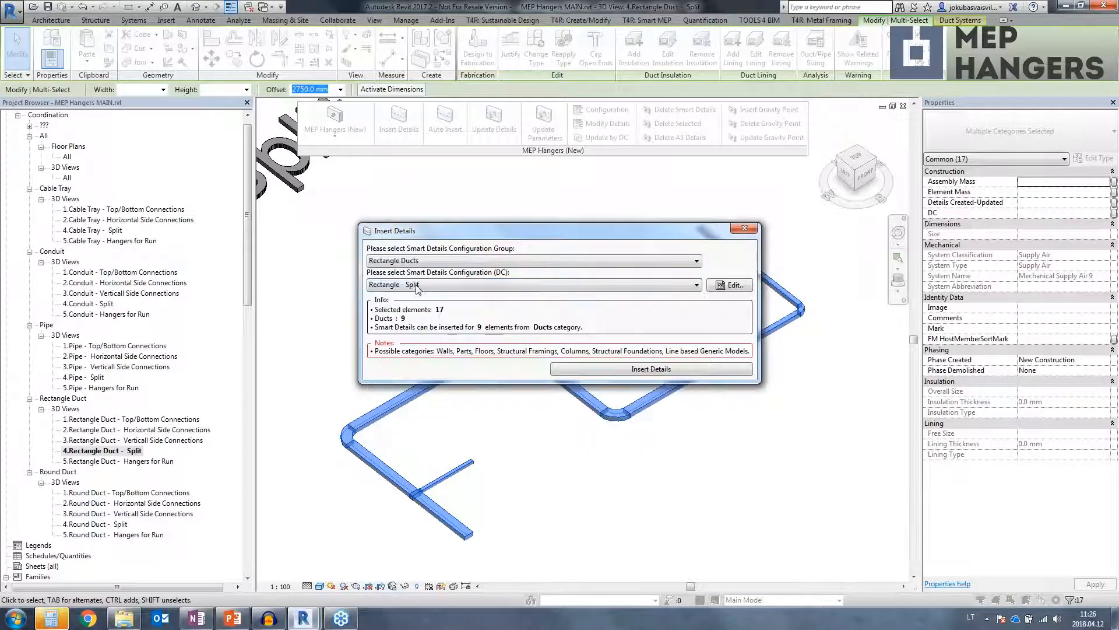
# - Open the Rectangle - Split configuration for editing and display its Split settings
pyautogui.click(741, 287)
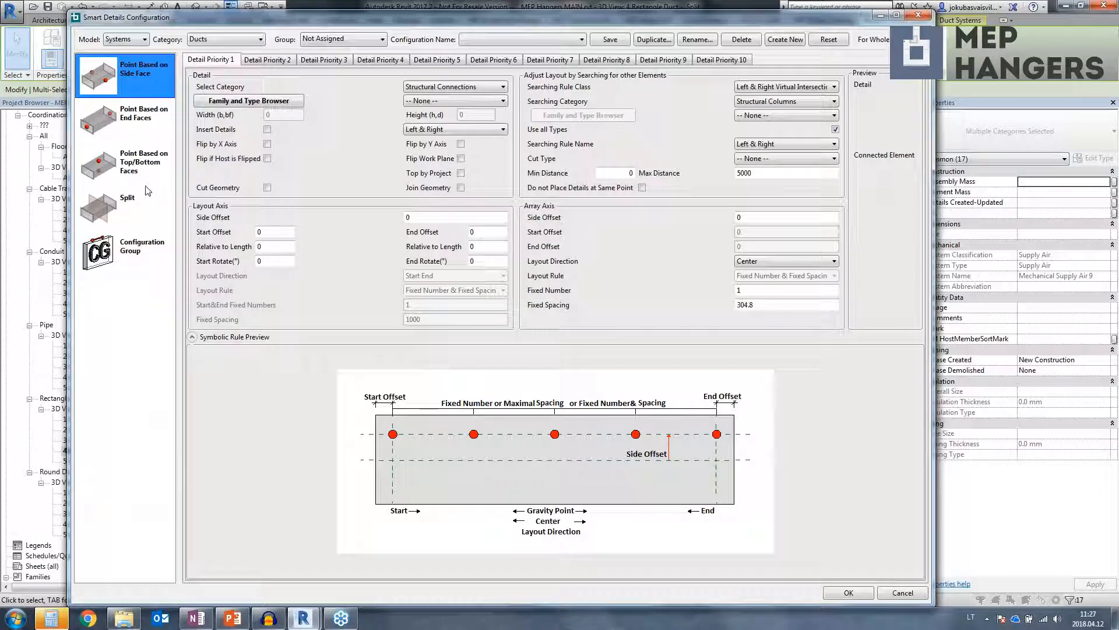
pyautogui.click(329, 41)
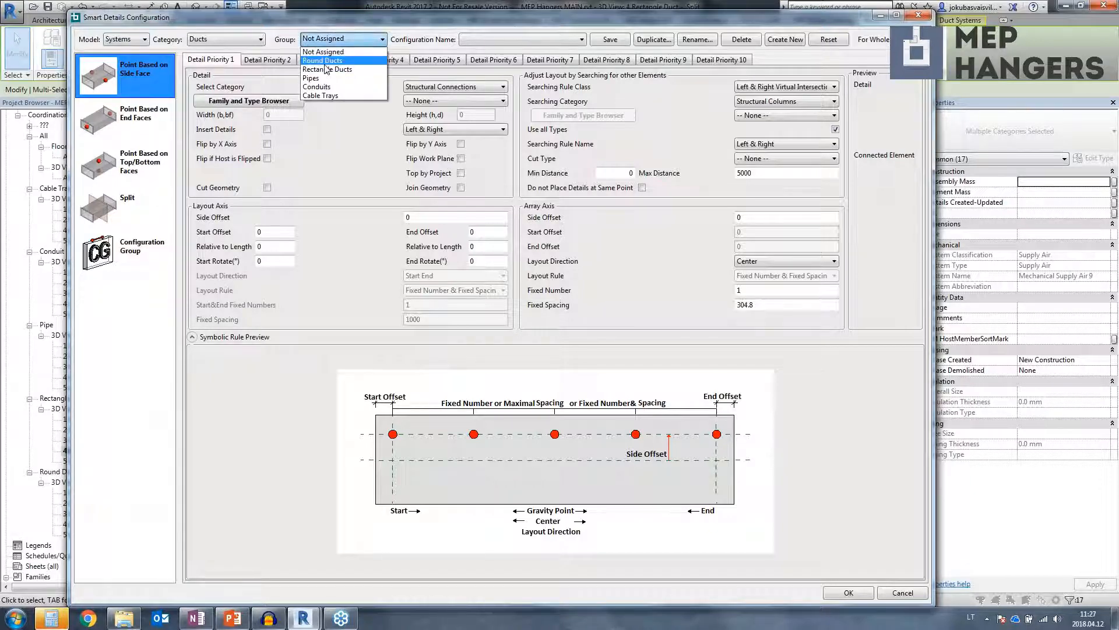
pyautogui.press('Return')
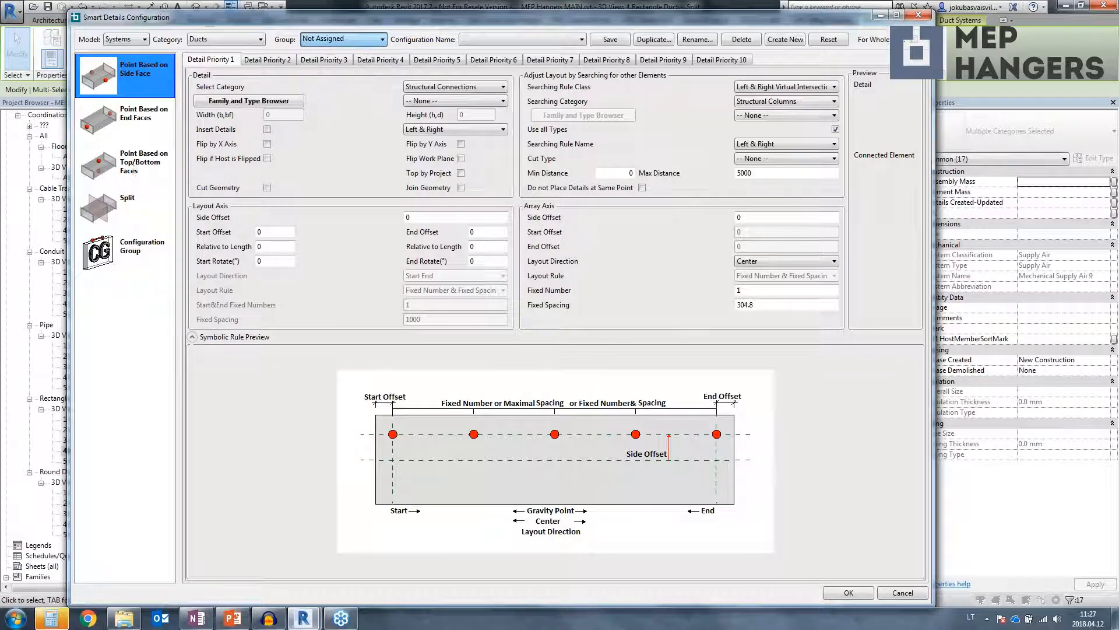
pyautogui.click(144, 167)
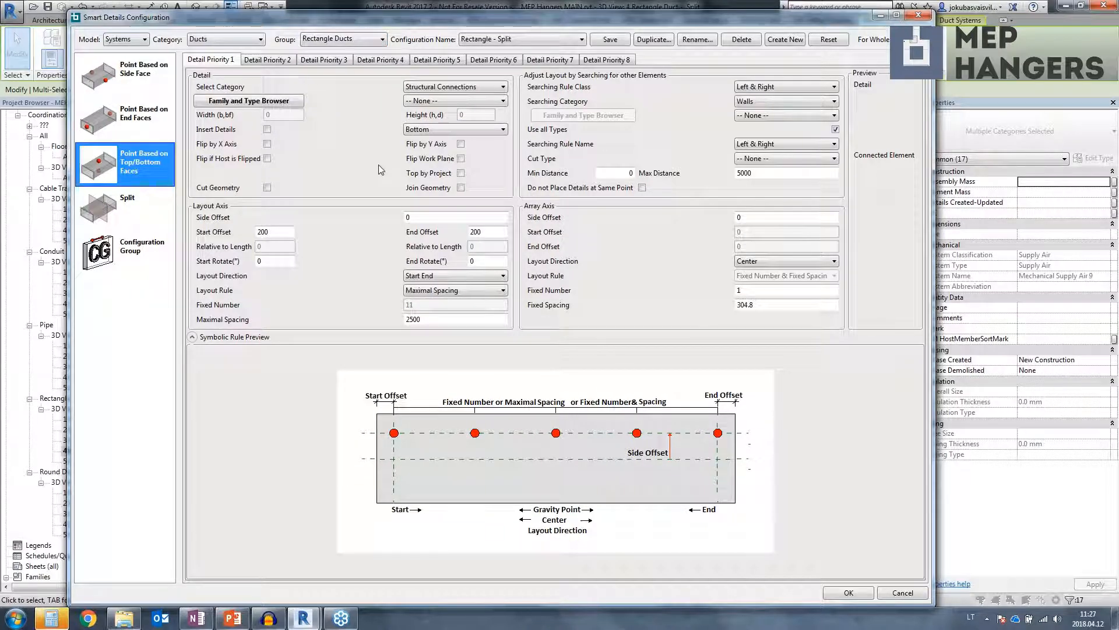
pyautogui.click(172, 208)
# - Set the split layout direction to Start and the layout rule to Fixed Spacing, and save the configuration
pyautogui.doubleClick(409, 276)
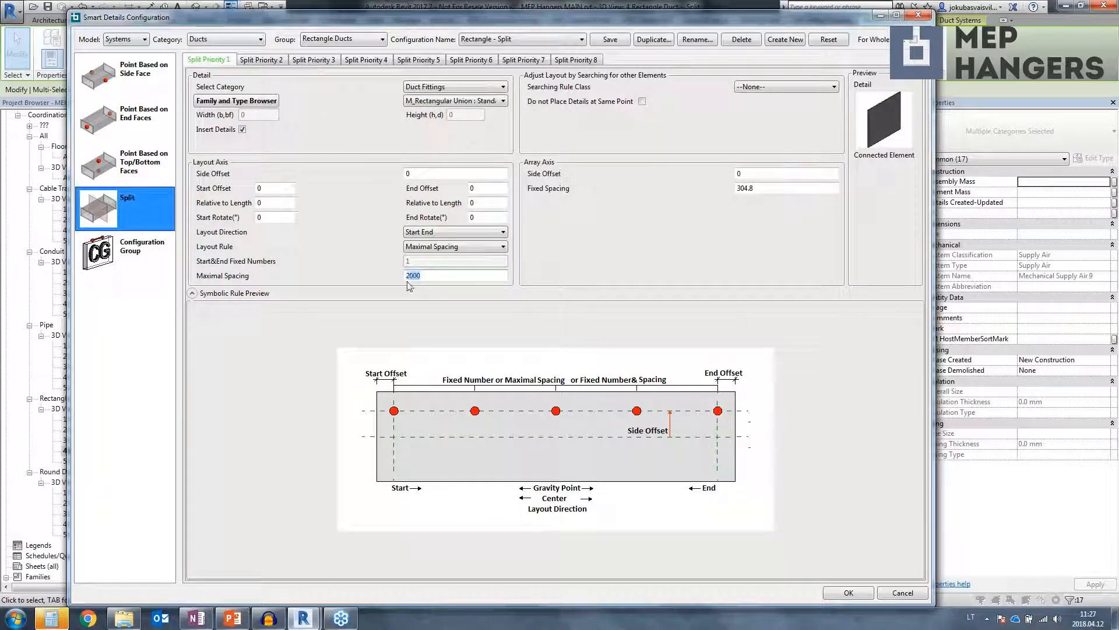
pyautogui.click(421, 251)
pyautogui.click(427, 261)
pyautogui.click(454, 247)
pyautogui.click(433, 269)
pyautogui.click(434, 253)
pyautogui.click(425, 276)
pyautogui.click(433, 233)
pyautogui.click(424, 270)
pyautogui.click(432, 249)
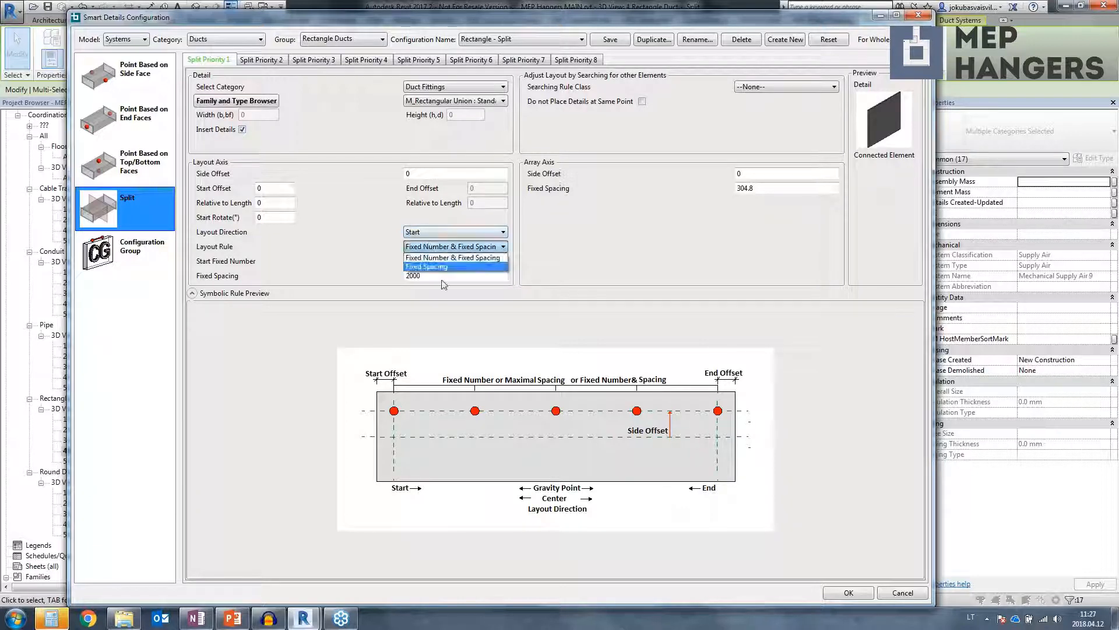
pyautogui.click(422, 268)
pyautogui.click(407, 275)
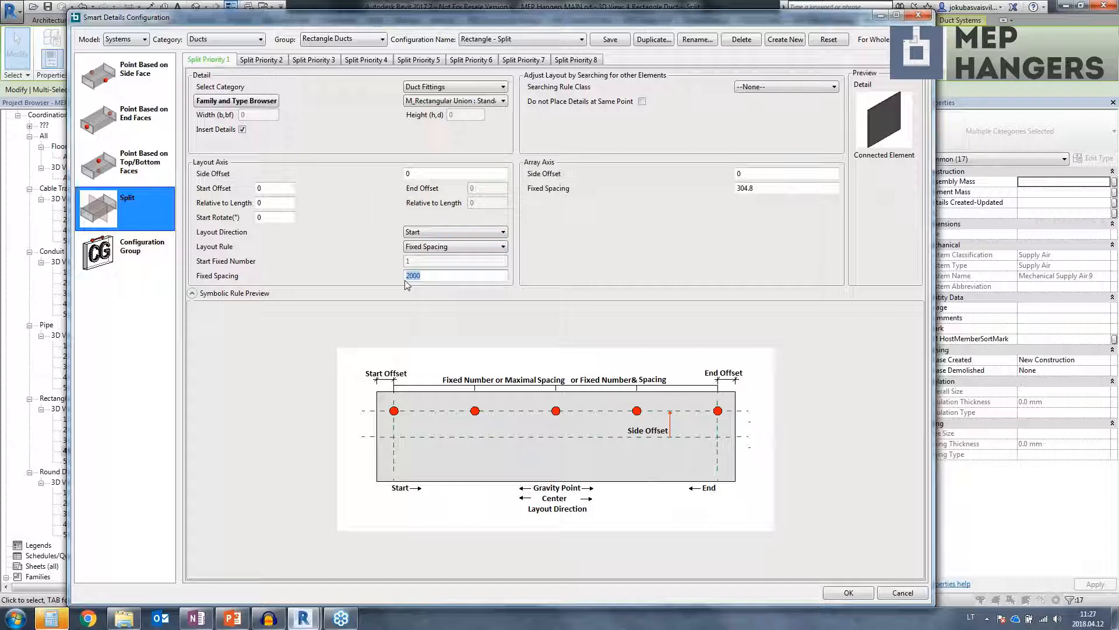
pyautogui.click(611, 40)
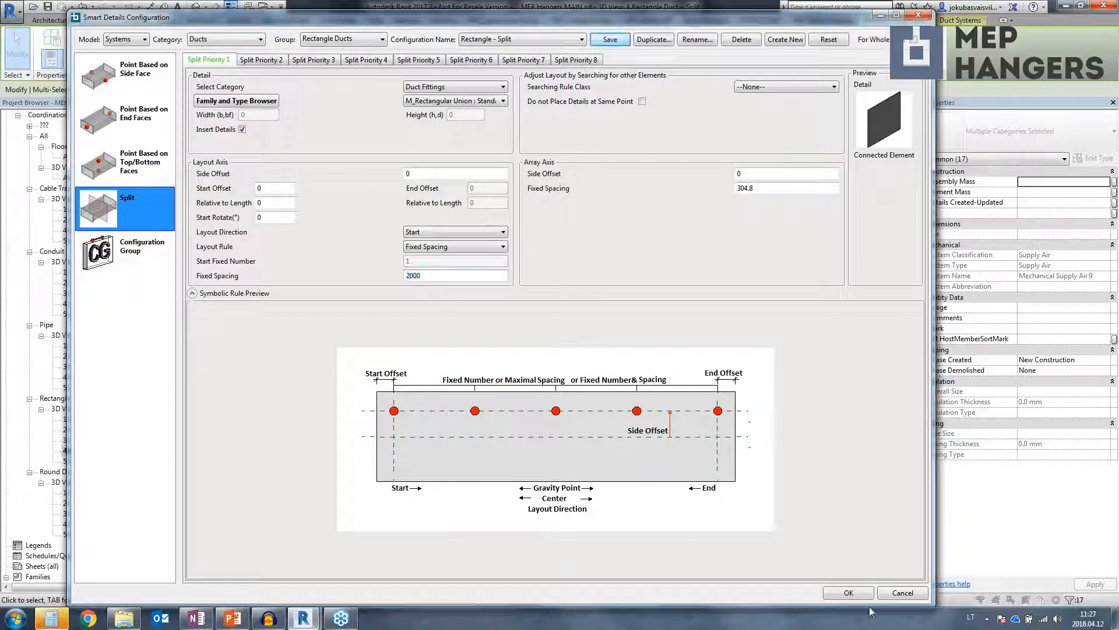
# - Split the selected duct run by inserting details with the edited Rectangle - Split configuration, and accept the report
pyautogui.click(849, 593)
pyautogui.click(399, 131)
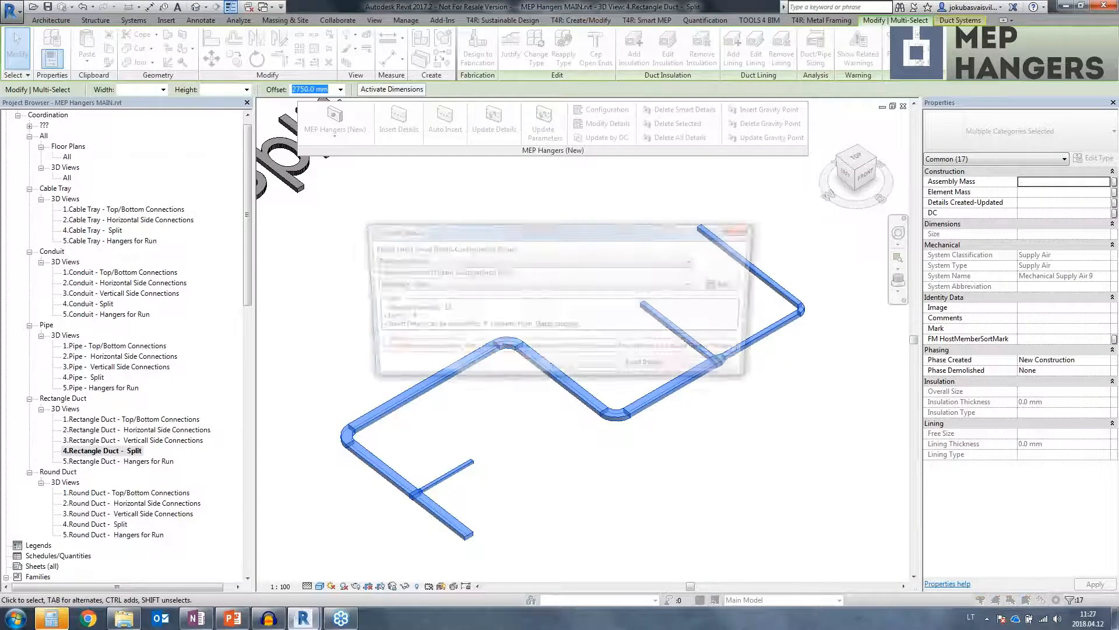
pyautogui.click(644, 371)
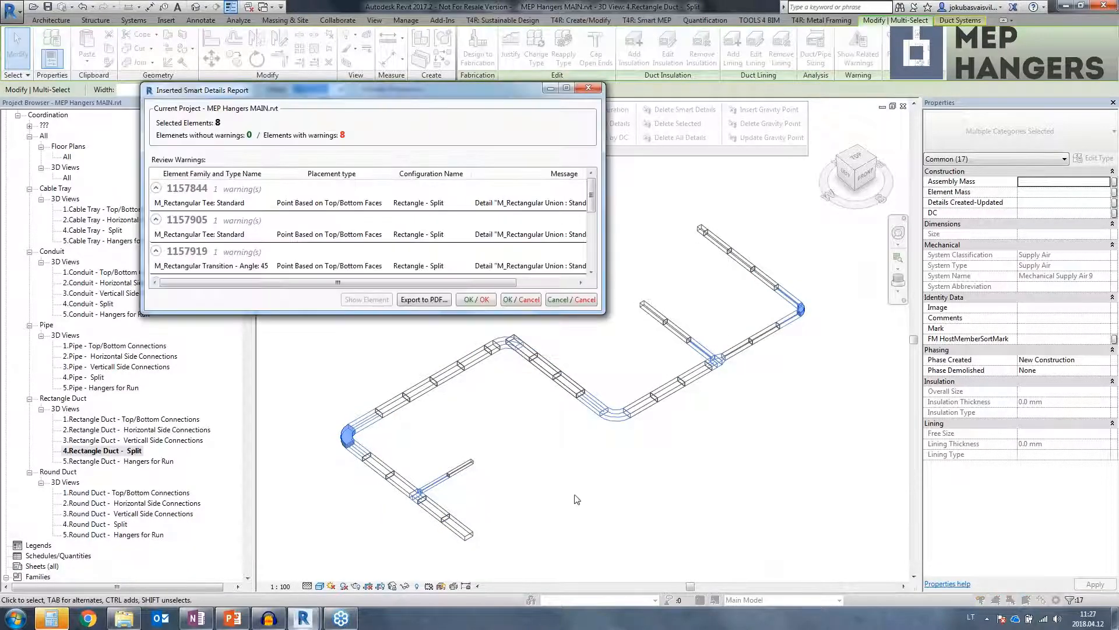
pyautogui.click(489, 302)
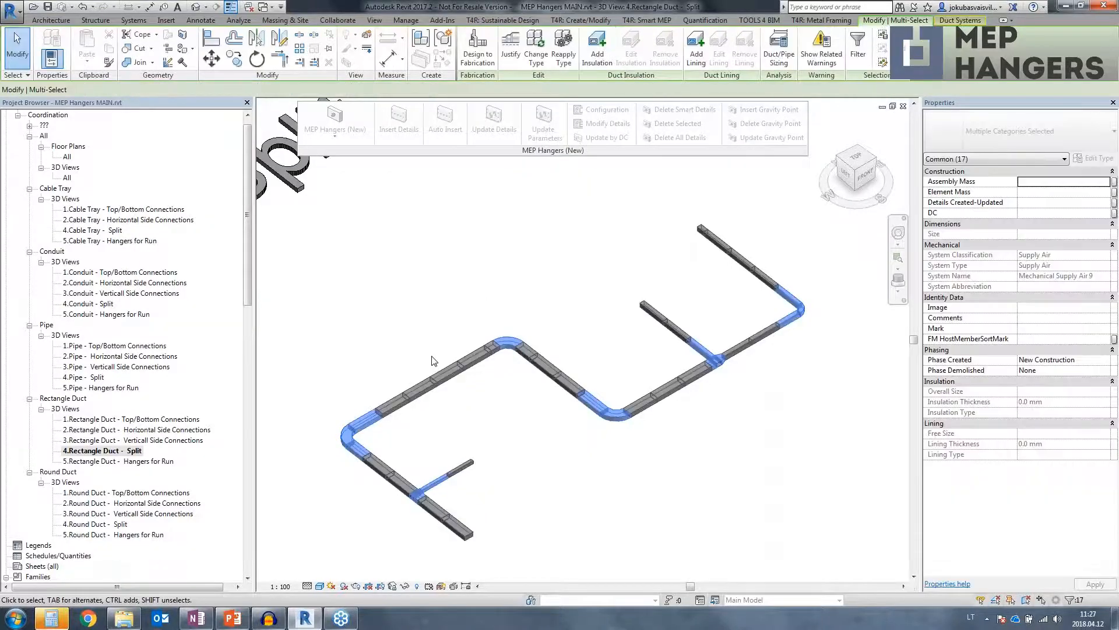
# - Clear the selection and pick a union fitting near the duct run's open end to examine how the segments are joined
pyautogui.press('Escape')
pyautogui.scroll(5, 461, 511)
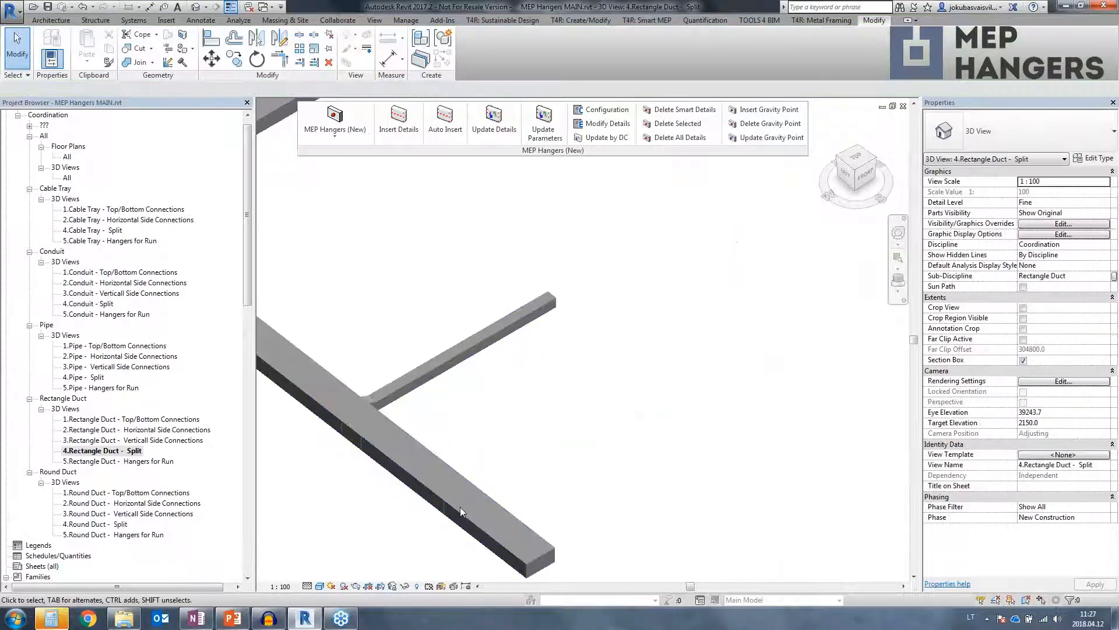
pyautogui.scroll(3, 460, 512)
pyautogui.moveTo(402, 376); pyautogui.dragTo(515, 554)
pyautogui.moveTo(587, 525); pyautogui.dragTo(618, 422, button='middle')
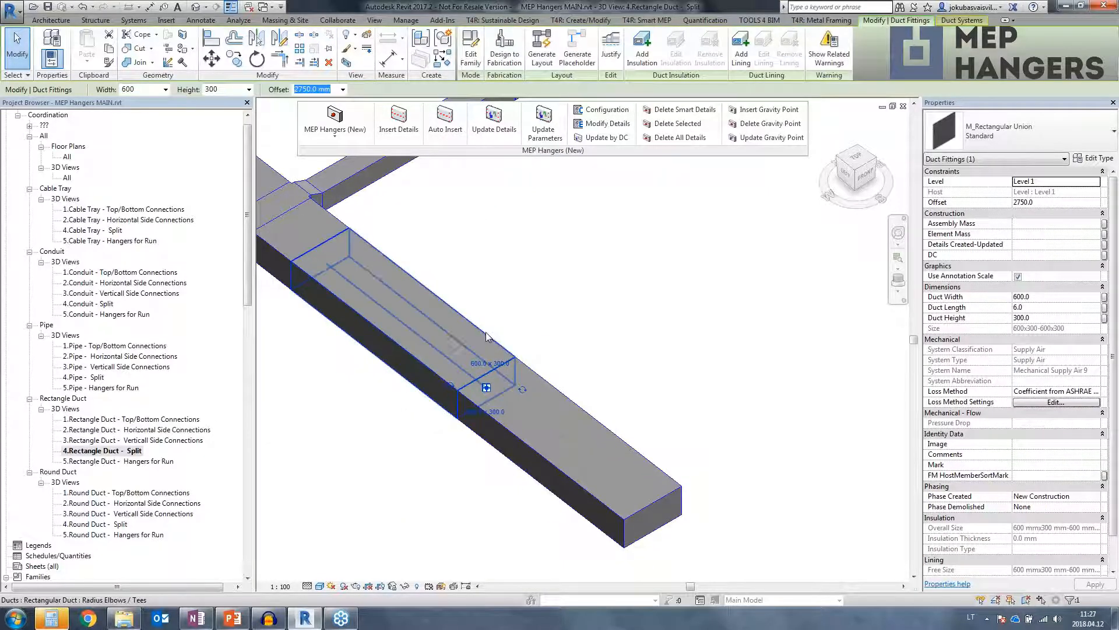
# - Try to split the end duct segment manually with the Split Element tool
pyautogui.press('Escape')
pyautogui.press('s')
pyautogui.press('l')
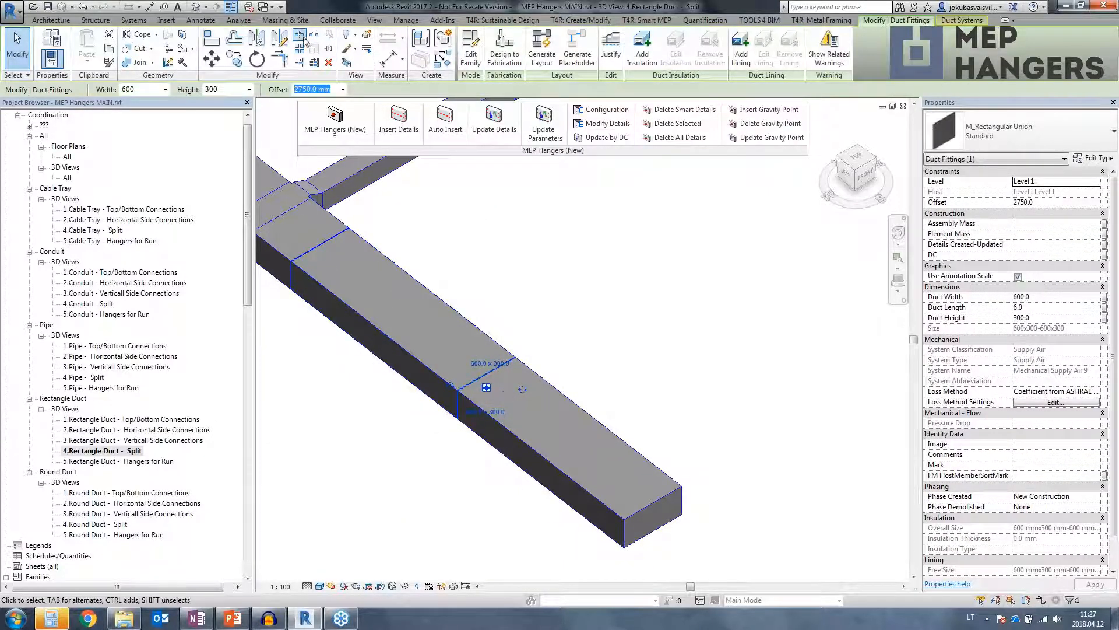
pyautogui.click(608, 424)
pyautogui.scroll(5, 572, 457)
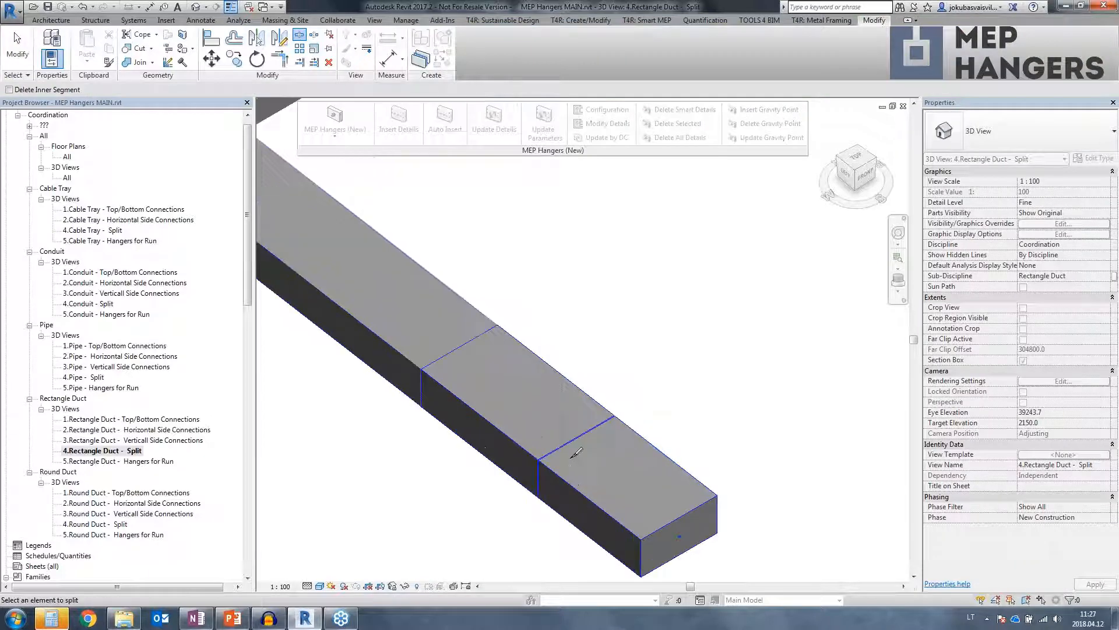
pyautogui.press('Escape')
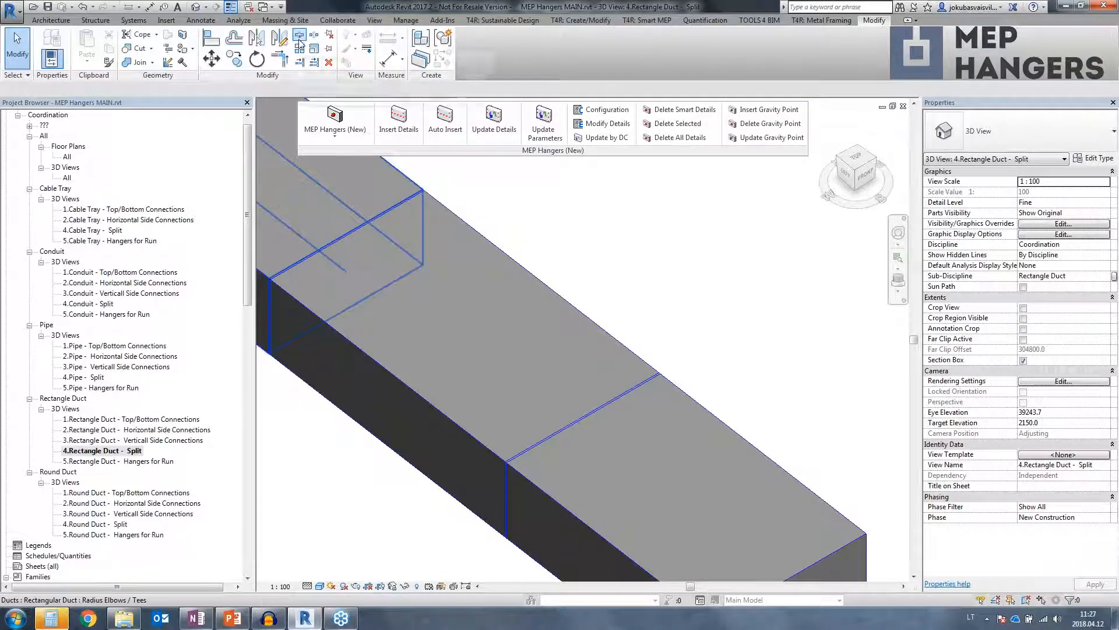
# - Select the end segment of the split duct run to check its length, and clear the selection
pyautogui.scroll(-4, 593, 328)
pyautogui.moveTo(343, 235); pyautogui.dragTo(446, 327, button='middle')
pyautogui.moveTo(396, 289); pyautogui.dragTo(612, 383, button='middle')
pyautogui.scroll(-1, 614, 386)
pyautogui.moveTo(538, 352); pyautogui.dragTo(704, 488, button='middle')
pyautogui.scroll(-2, 787, 443)
pyautogui.moveTo(811, 477); pyautogui.dragTo(515, 362, button='middle')
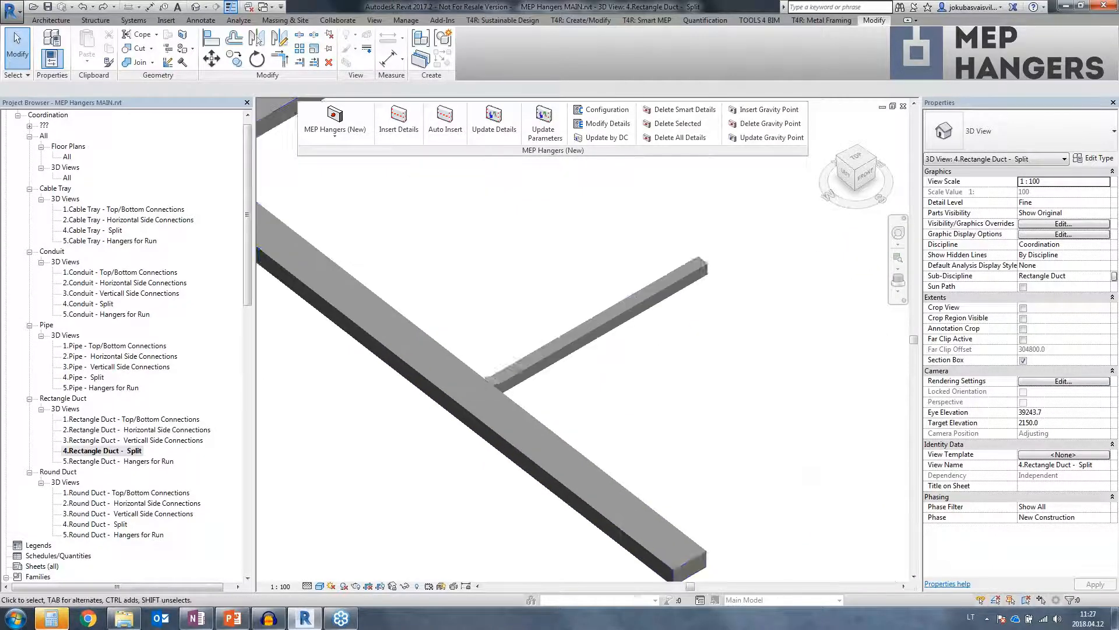
pyautogui.click(642, 503)
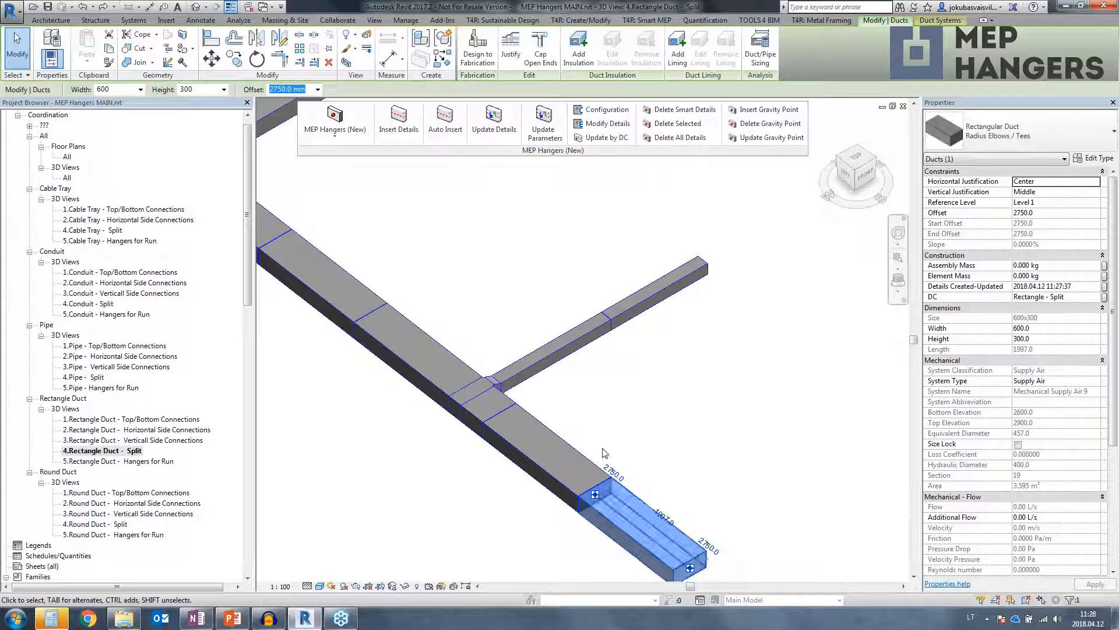
pyautogui.click(773, 435)
pyautogui.scroll(-5, 525, 405)
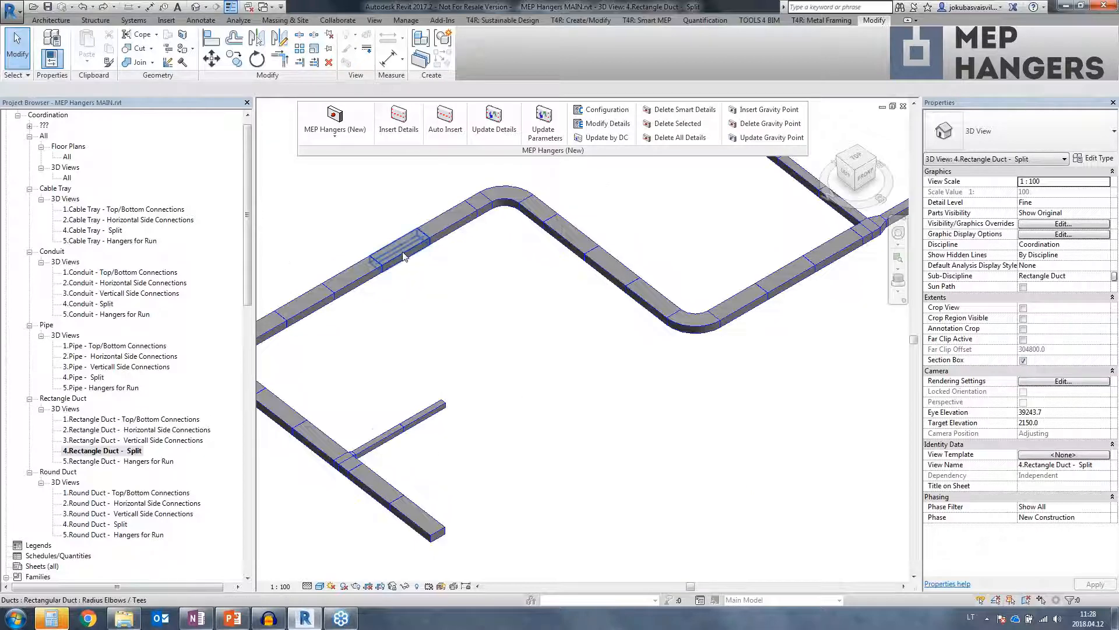
# - Raise the duct run through a middle segment of its rear straight stretch, trying an offset of 2800 mm before setting 3000 mm
pyautogui.click(401, 248)
pyautogui.moveTo(401, 247); pyautogui.dragTo(548, 335, button='middle')
pyautogui.moveTo(764, 435); pyautogui.dragTo(596, 373, button='middle')
pyautogui.scroll(-2, 647, 396)
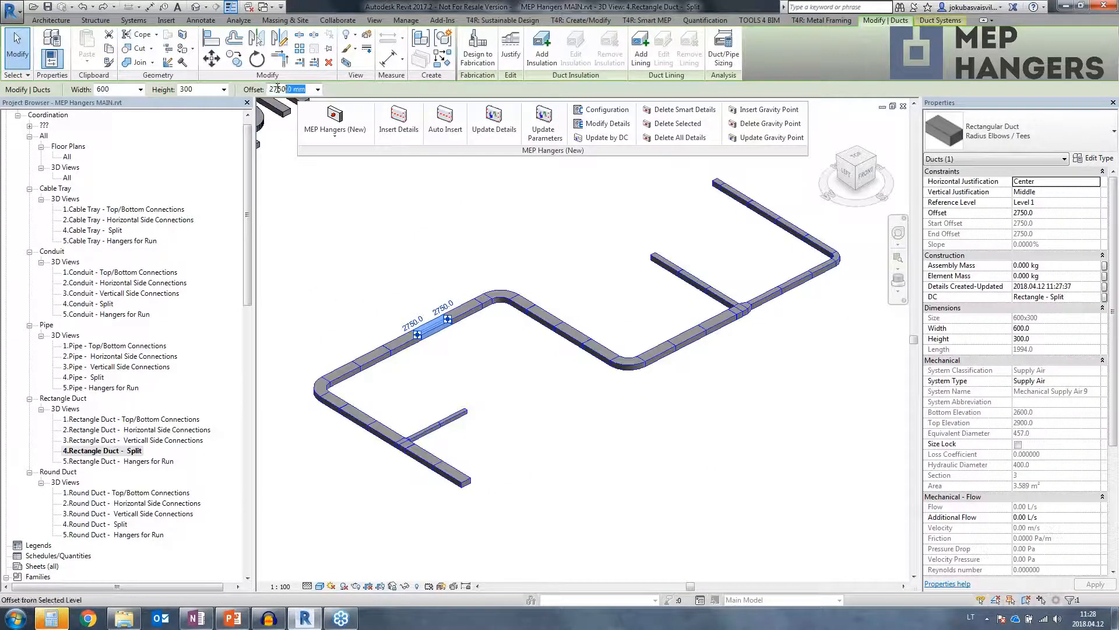
pyautogui.write('2800')
pyautogui.press('Return')
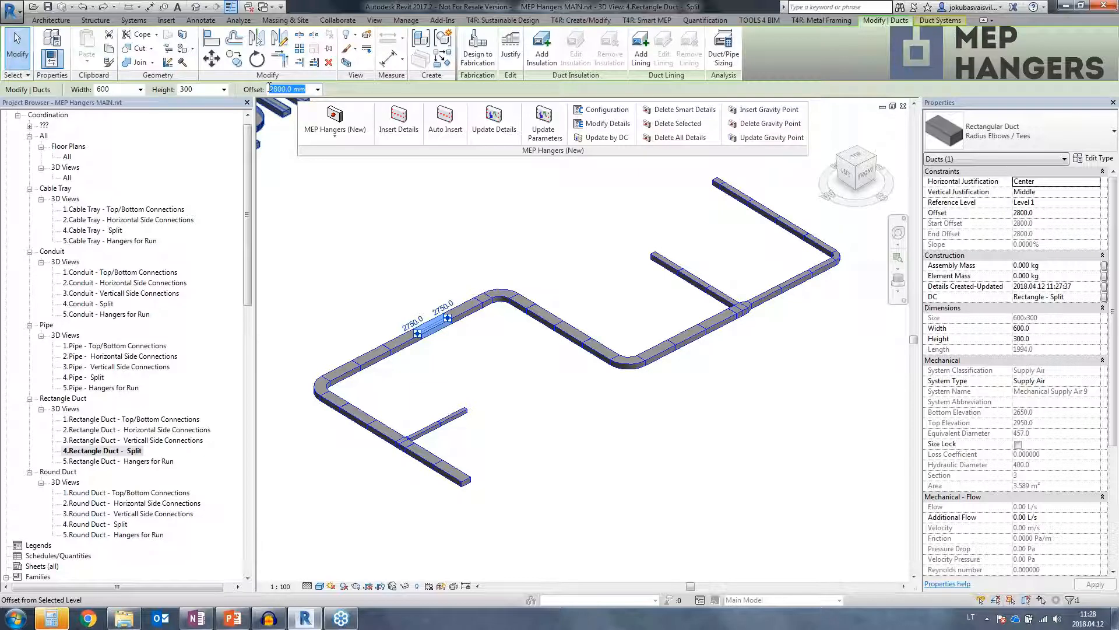
pyautogui.write('3000')
pyautogui.press('Return')
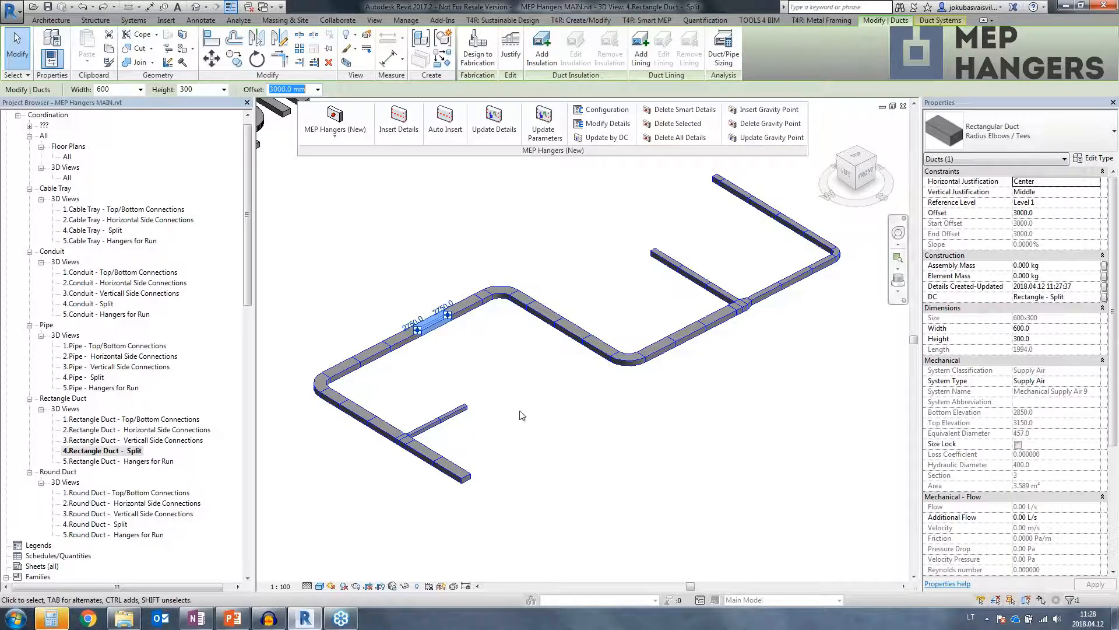
# - Nudge the front straight duct stretch to the right by moving its segment beside the corner elbow
pyautogui.click(334, 398)
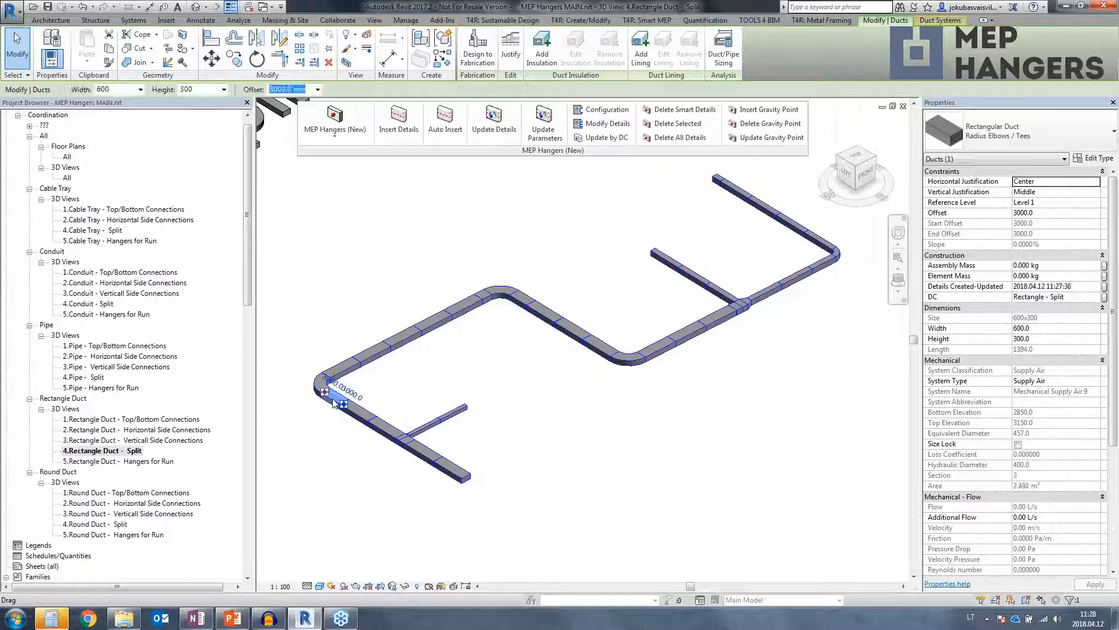
pyautogui.press('Right')
pyautogui.press('Right')
pyautogui.press('Right')
pyautogui.press('Right')
pyautogui.press('Right')
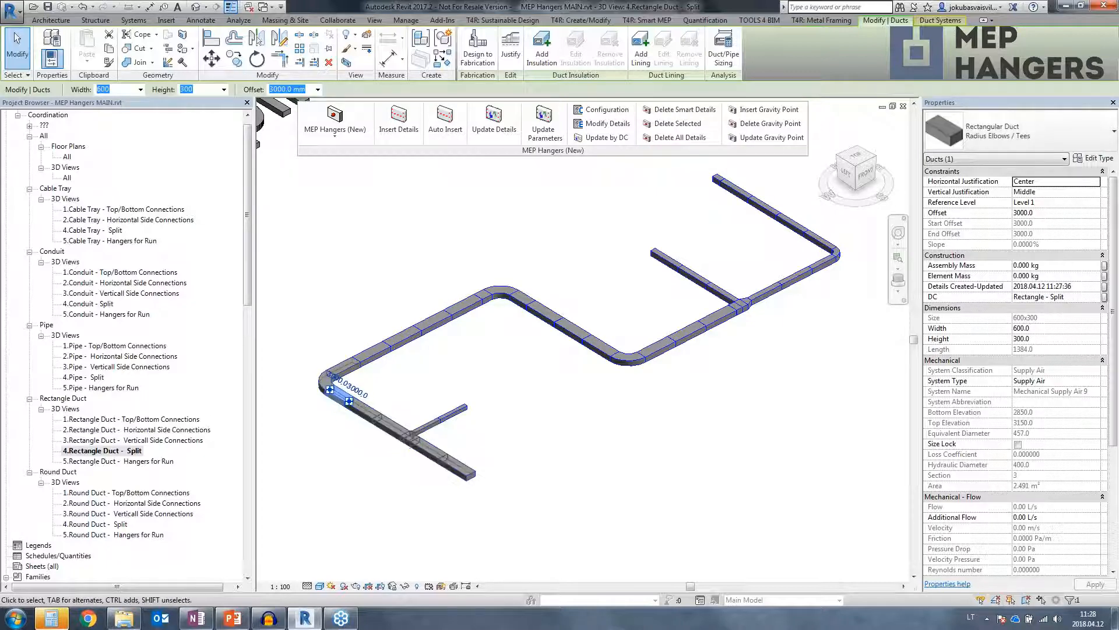
pyautogui.press('Right')
pyautogui.press('Right')
pyautogui.press('Right')
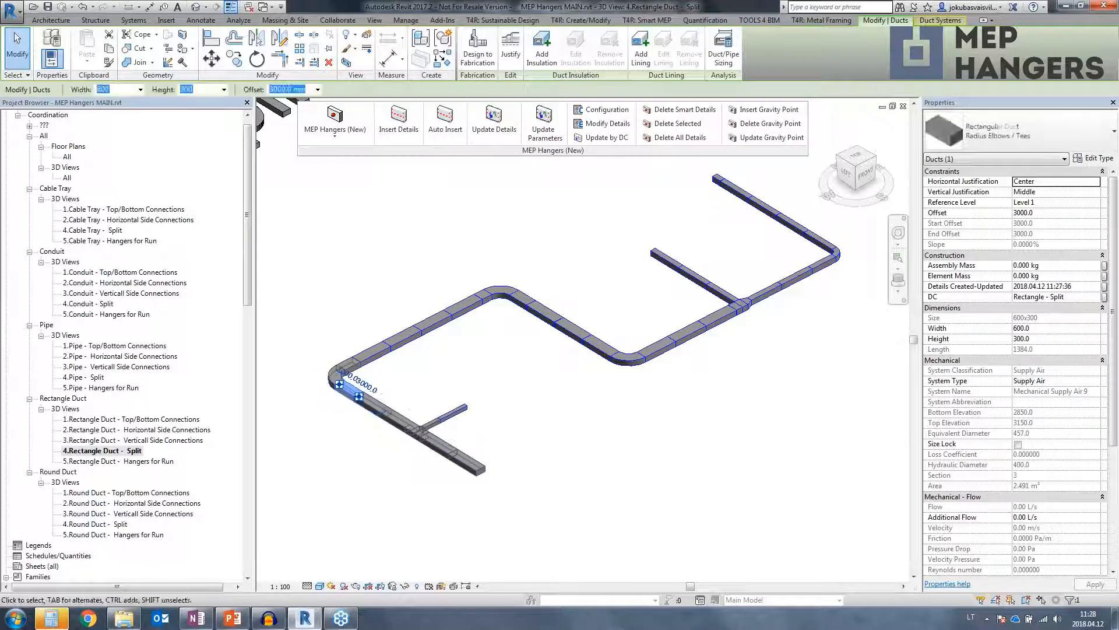
# - Nudge the segment on the other side of the corner elbow upward and clear the selection
pyautogui.click(351, 366)
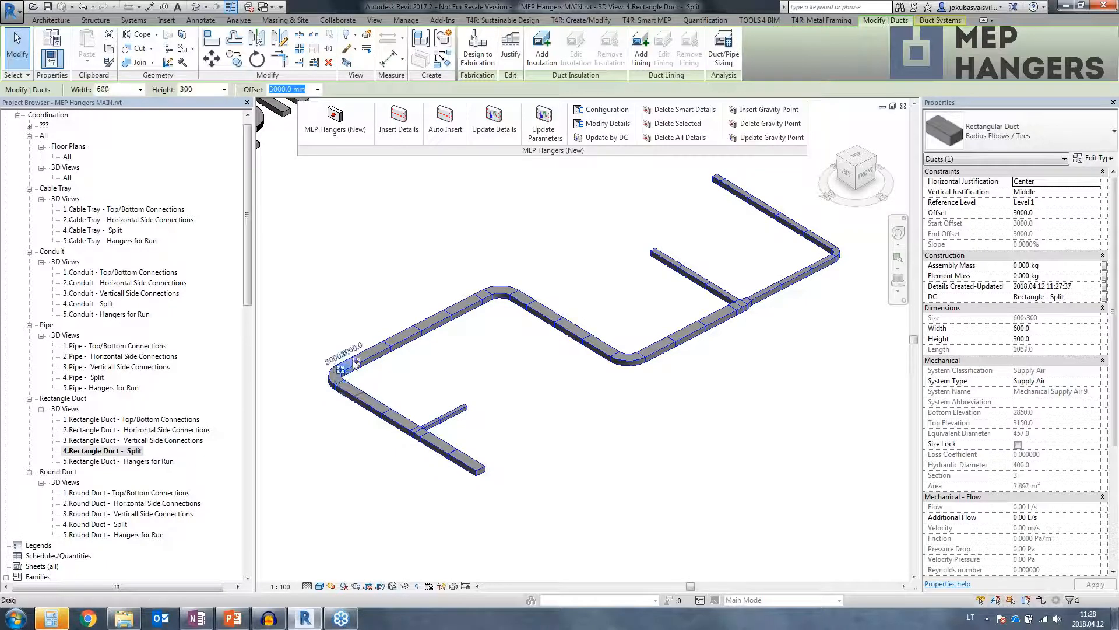
pyautogui.press('Up')
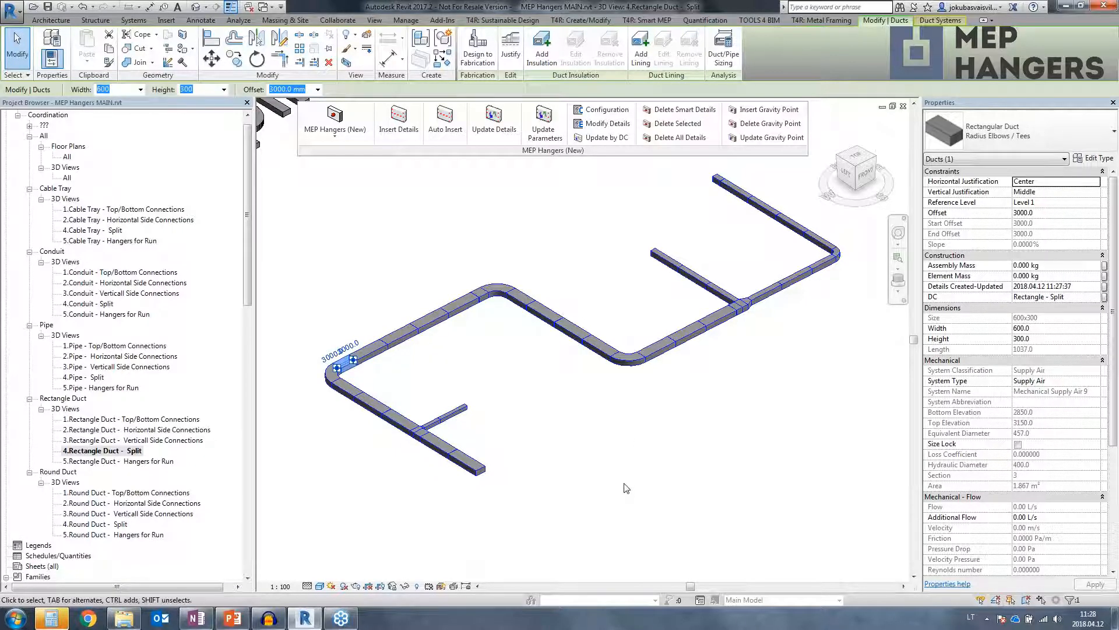
pyautogui.click(626, 471)
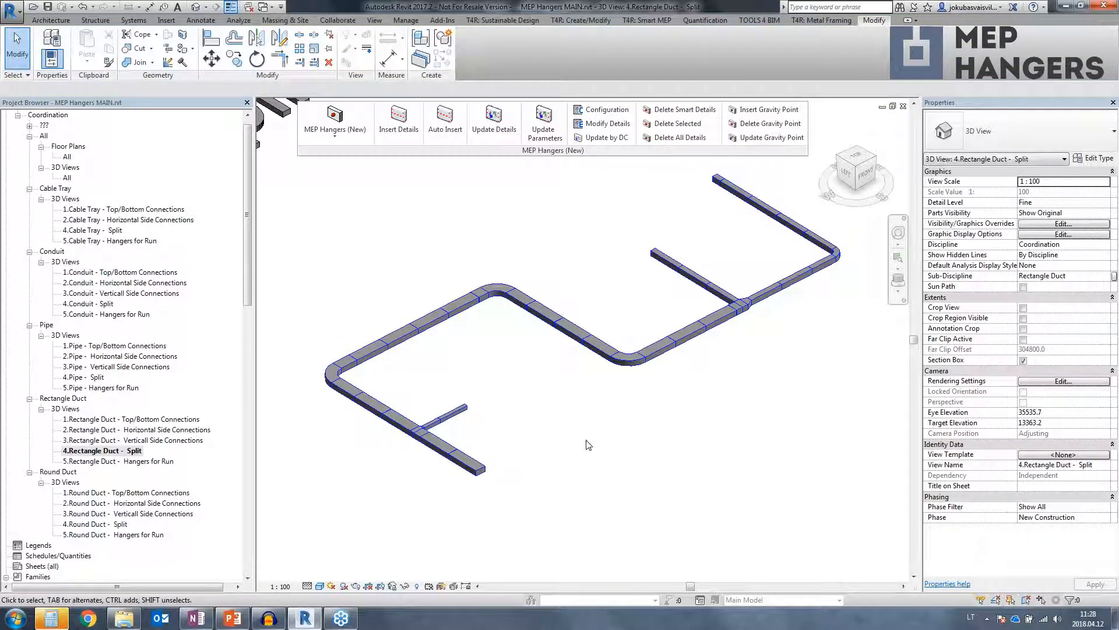
# - Open the 5.Rectangle Duct - Hangers for Run 3D view and show the duct run at an isometric angle
pyautogui.doubleClick(146, 461)
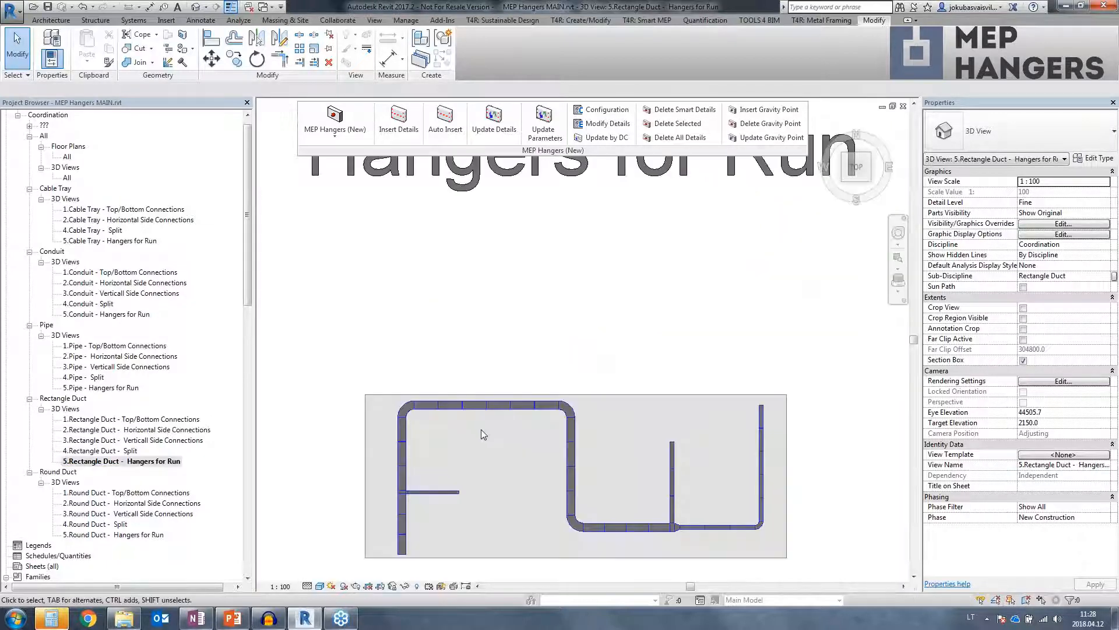
pyautogui.keyDown('shift'); pyautogui.moveTo(706, 354); pyautogui.dragTo(707, 346, button='middle'); pyautogui.keyUp('shift')
pyautogui.moveTo(724, 412); pyautogui.dragTo(592, 334, button='middle')
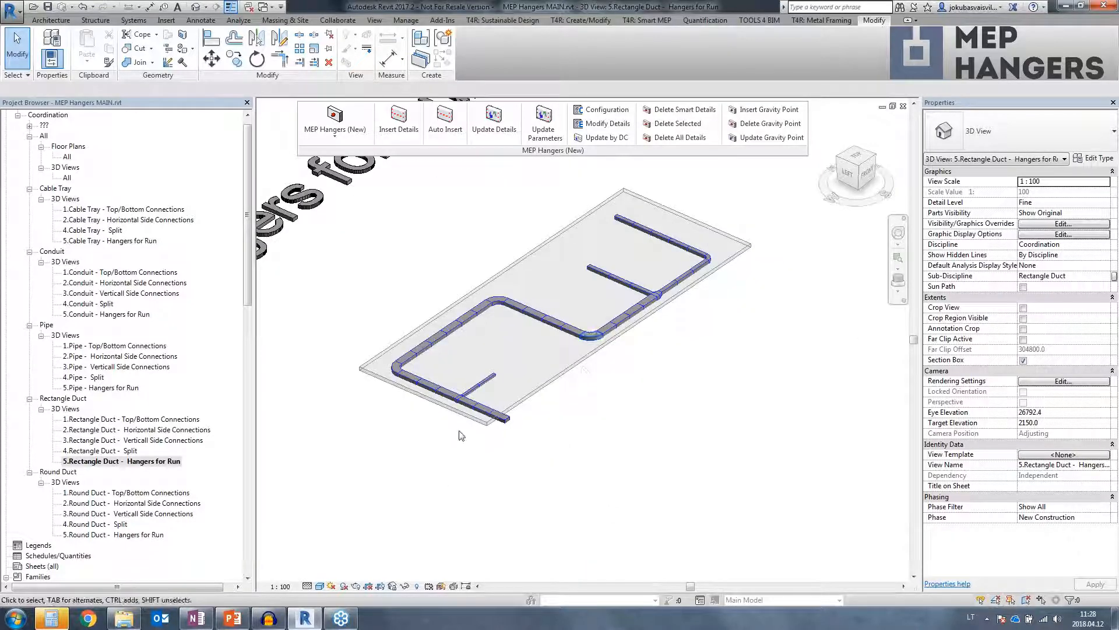
pyautogui.scroll(4, 472, 405)
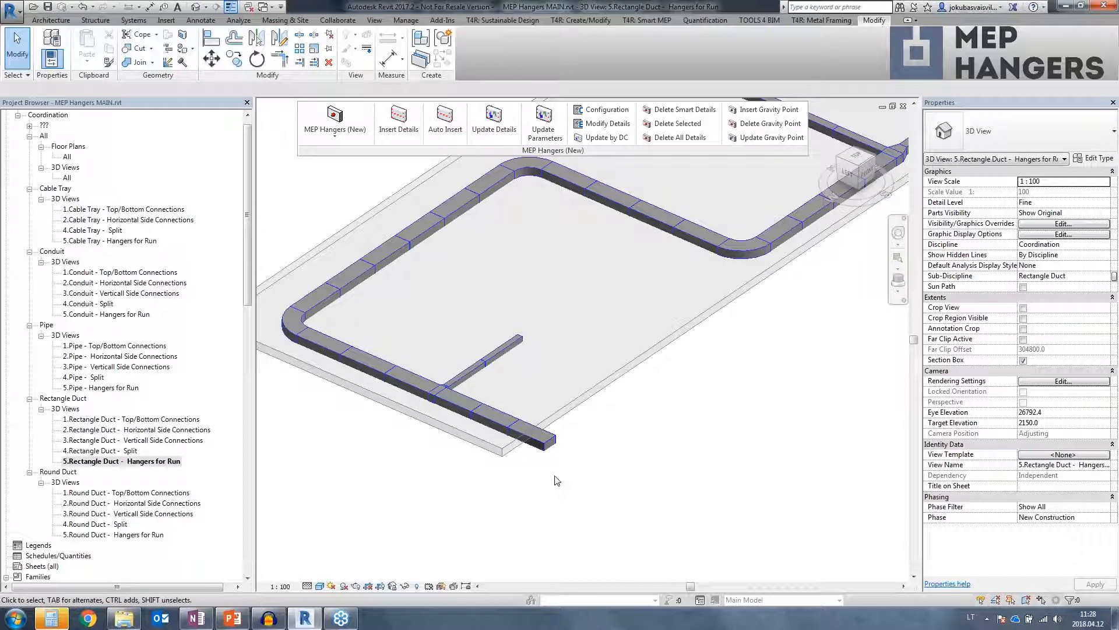
# - Select the six duct segments of the front straight stretch and choose the RUN Rectangle - T&B Floor - Max. Spacing configuration for inserting details
pyautogui.click(538, 448)
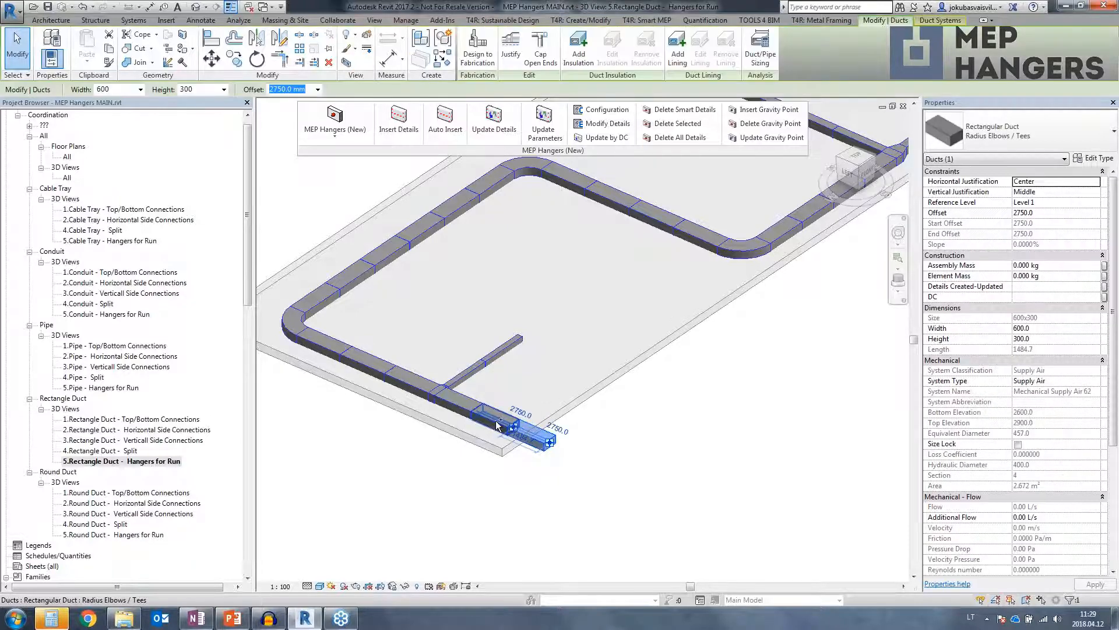
pyautogui.keyDown('ctrl'); pyautogui.click(457, 408); pyautogui.keyUp('ctrl')
pyautogui.keyDown('ctrl'); pyautogui.click(417, 389); pyautogui.keyUp('ctrl')
pyautogui.keyDown('ctrl'); pyautogui.click(376, 371); pyautogui.keyUp('ctrl')
pyautogui.keyDown('ctrl'); pyautogui.click(377, 374); pyautogui.keyUp('ctrl')
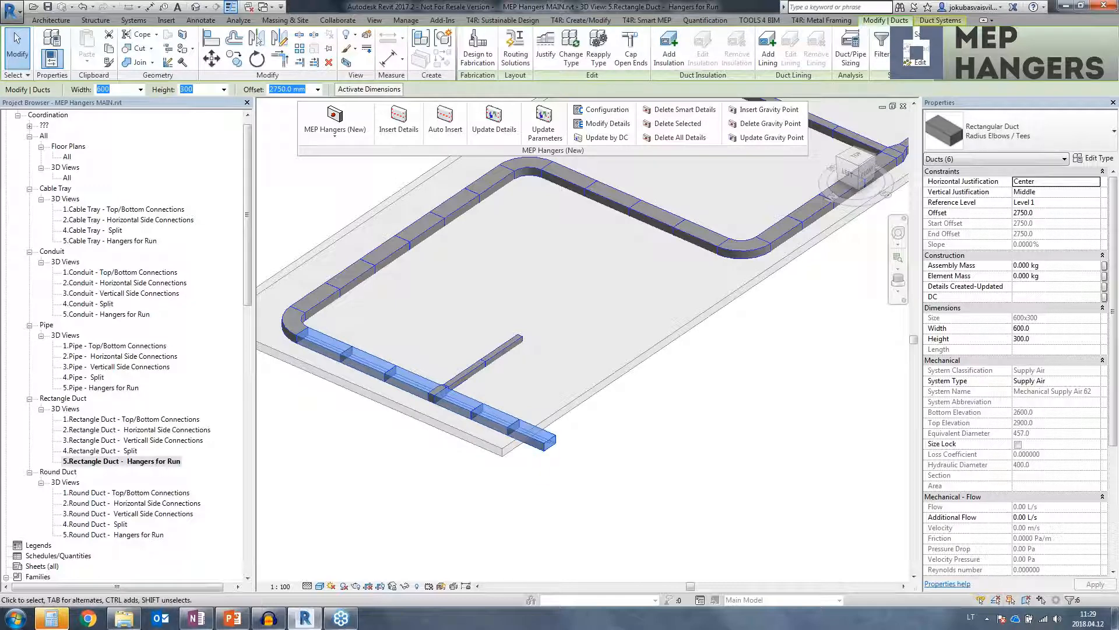
pyautogui.click(398, 123)
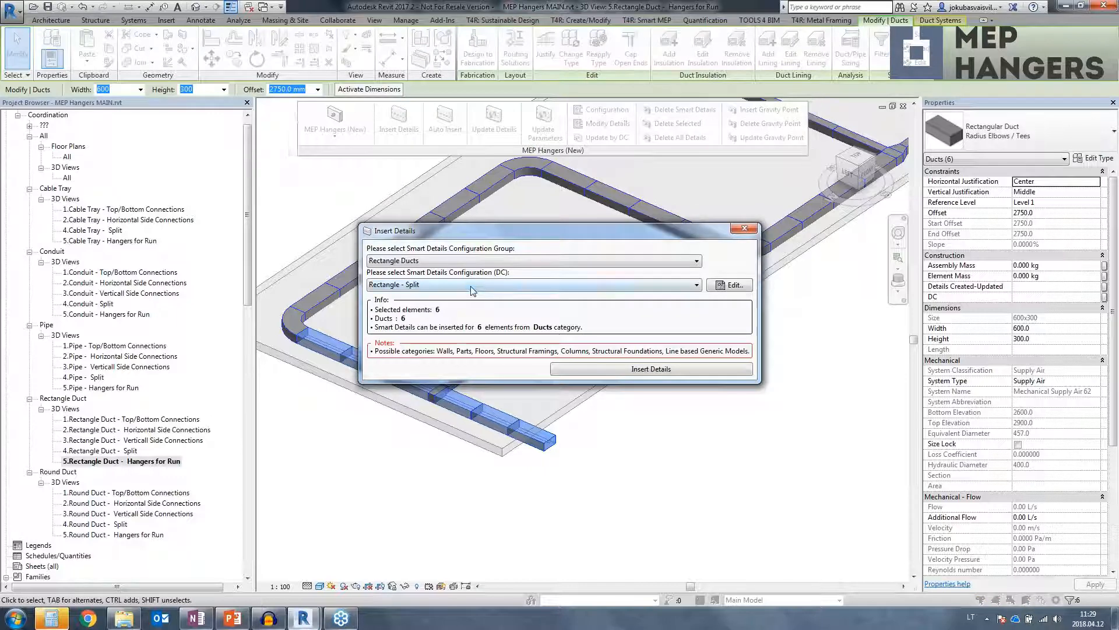
pyautogui.click(472, 286)
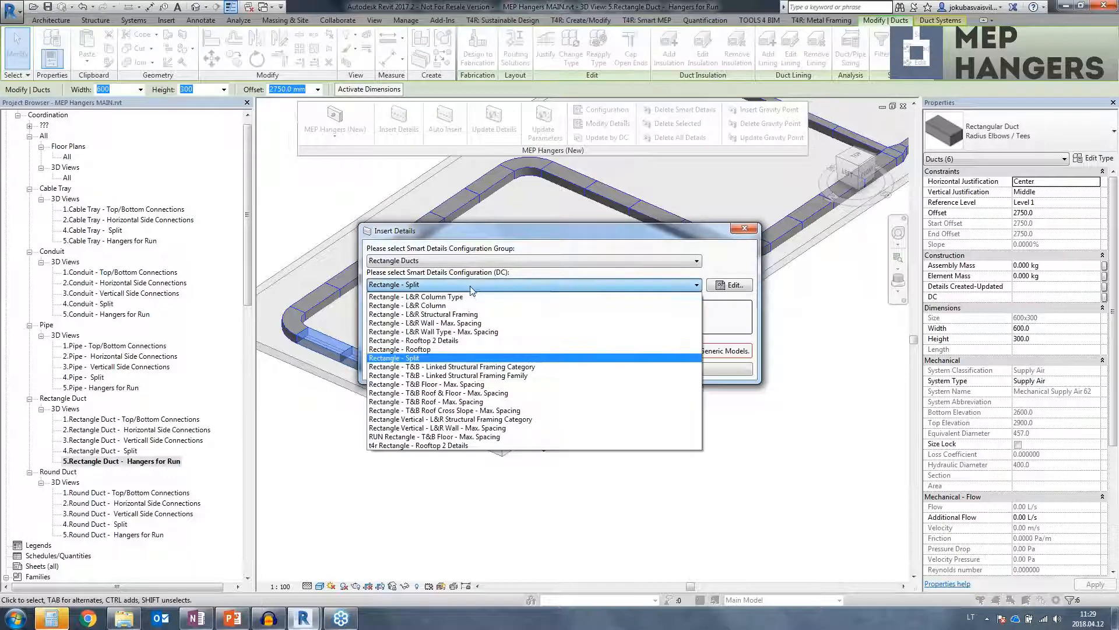
pyautogui.click(414, 437)
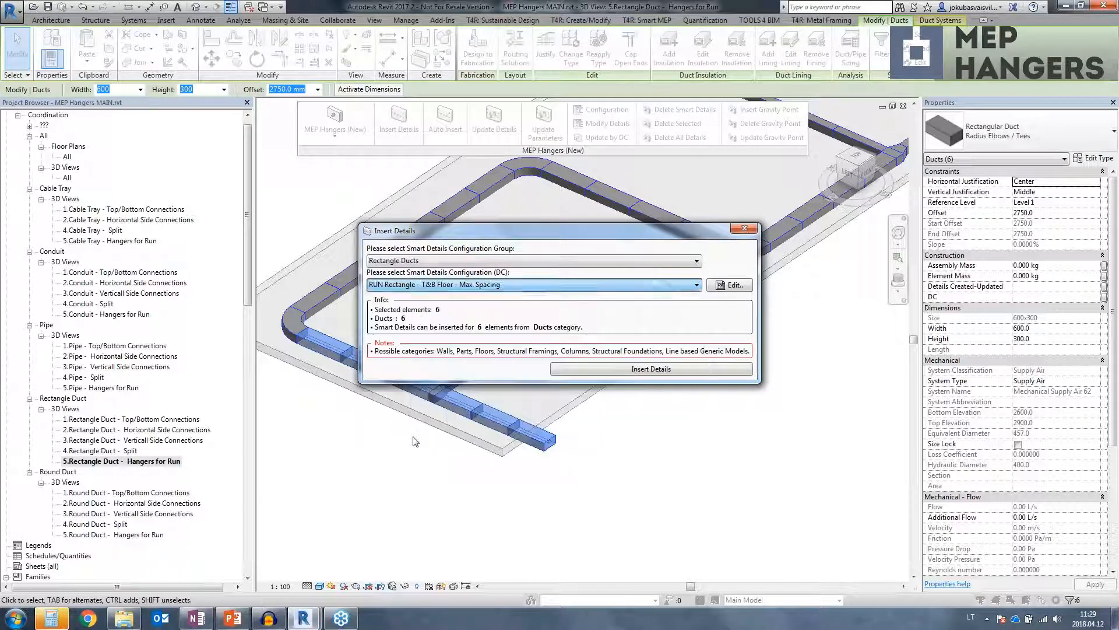
# - Open the RUN Rectangle - T&B Floor - Max. Spacing configuration and review its Point Based on Top/Bottom Faces settings
pyautogui.click(738, 293)
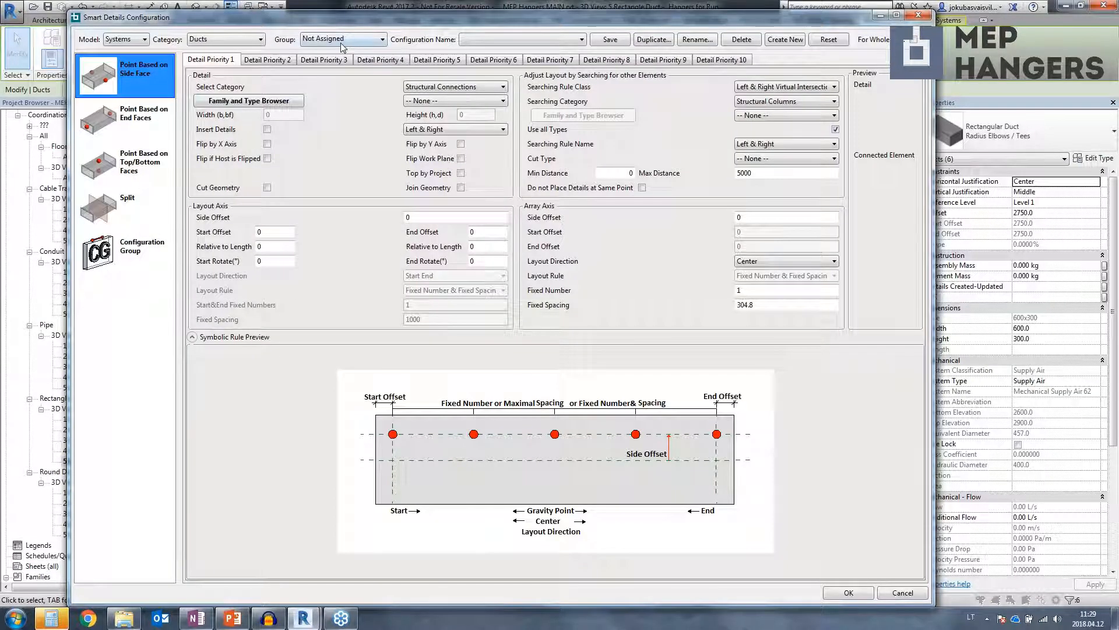
pyautogui.click(344, 39)
pyautogui.click(341, 69)
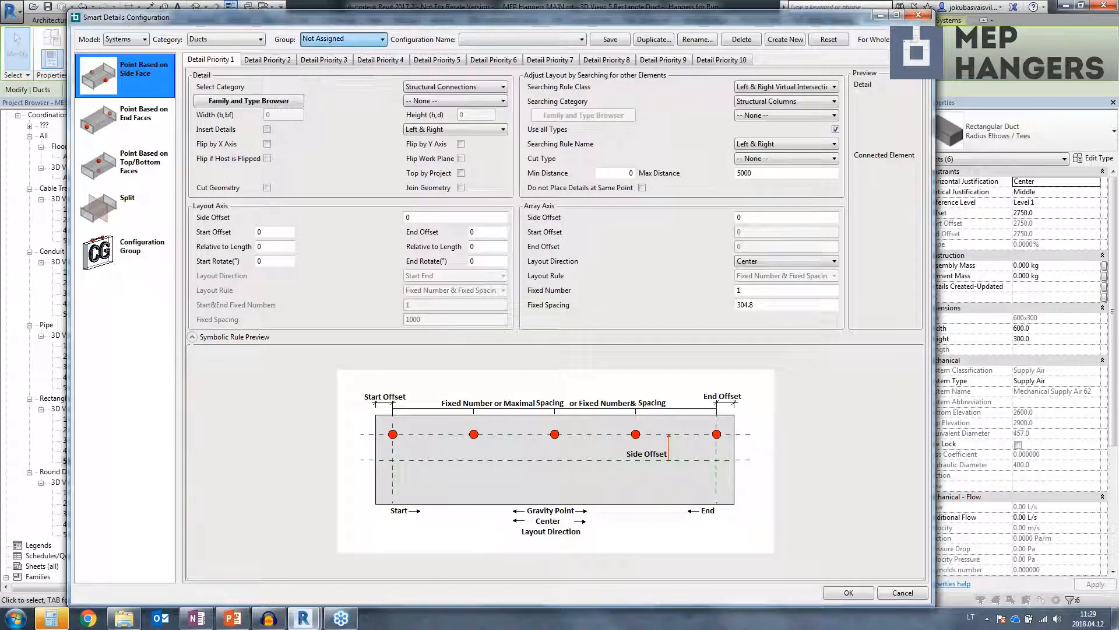
pyautogui.click(134, 167)
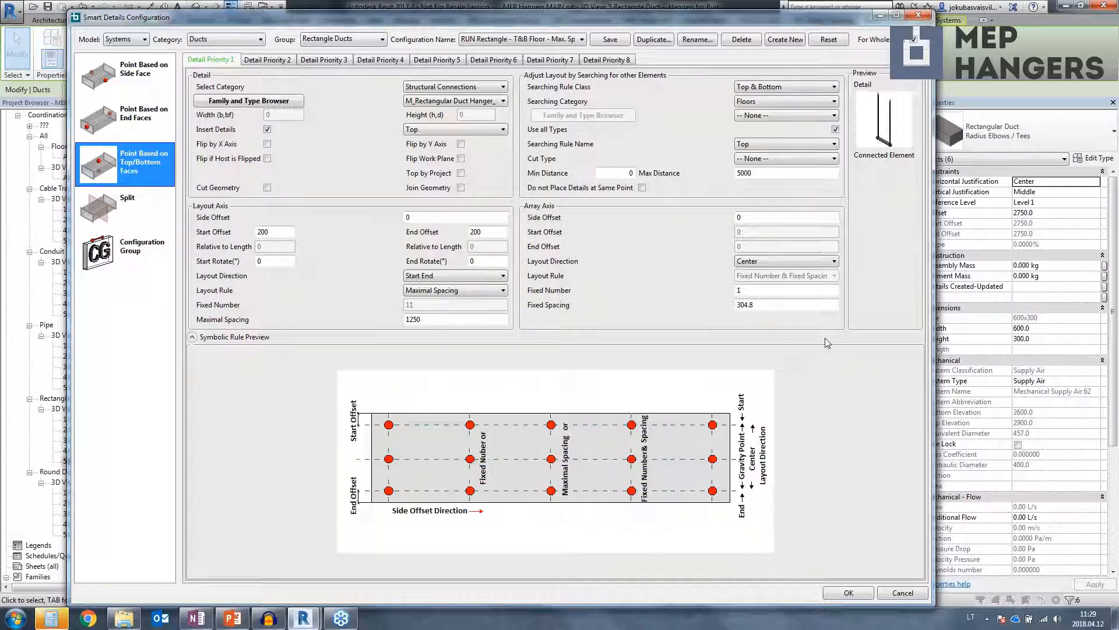
pyautogui.click(835, 591)
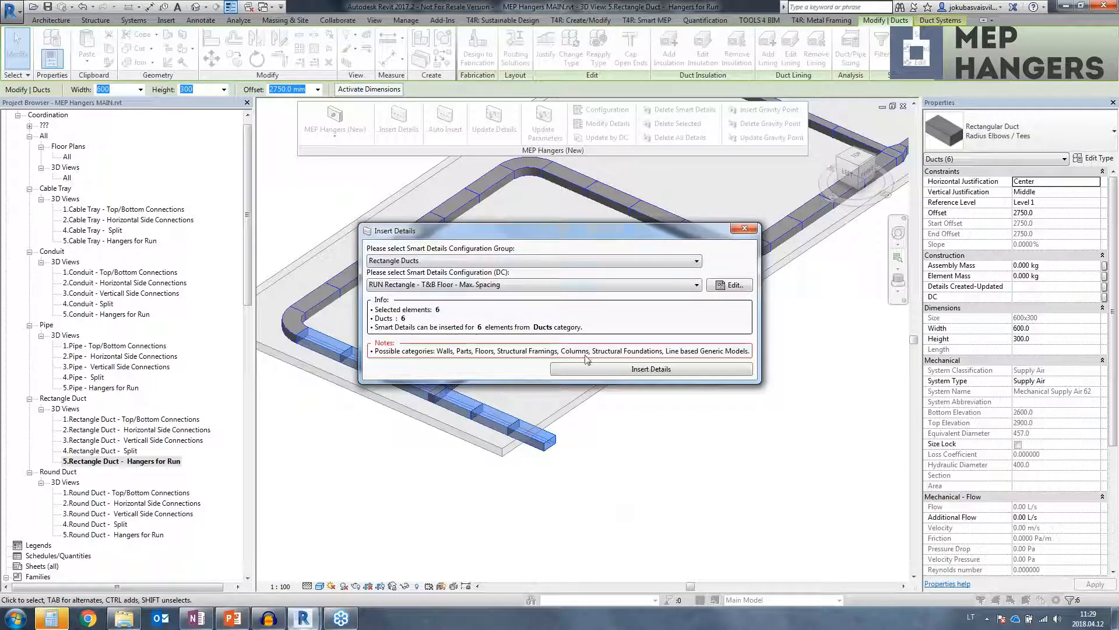
# - Insert the hangers along the selected duct segments with the chosen run configuration and clear the selection
pyautogui.click(652, 369)
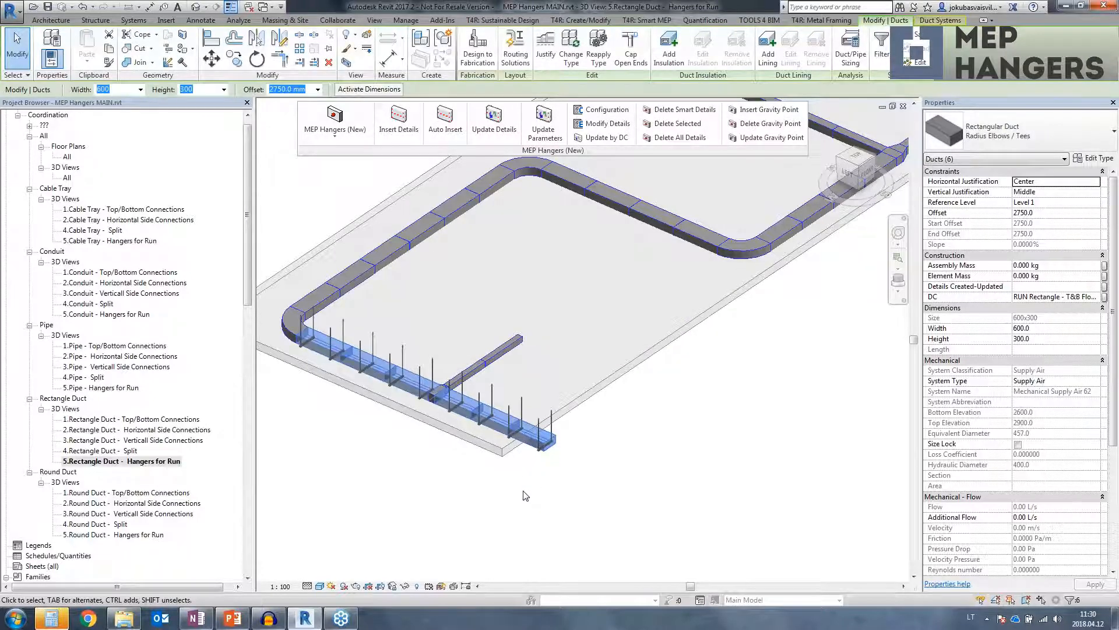
pyautogui.click(528, 492)
# - Select individual hangers and the tee along the duct stretch to examine hanger placement from the open end to the elbow
pyautogui.scroll(4, 519, 434)
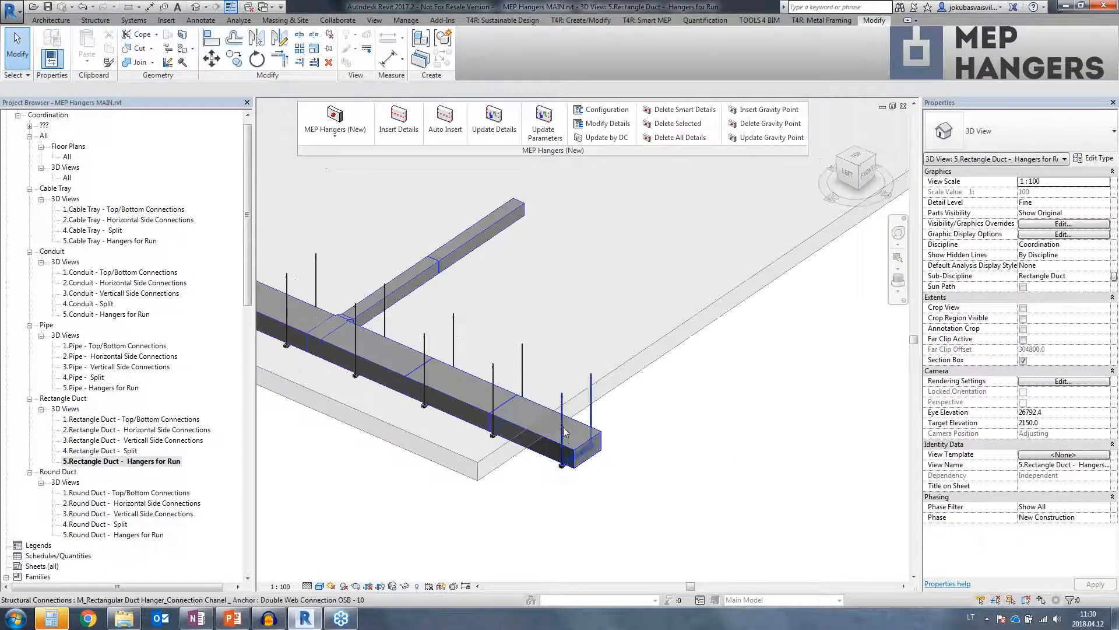
pyautogui.click(562, 432)
pyautogui.moveTo(486, 395); pyautogui.dragTo(361, 329)
pyautogui.click(355, 330)
pyautogui.moveTo(355, 330); pyautogui.dragTo(462, 377, button='middle')
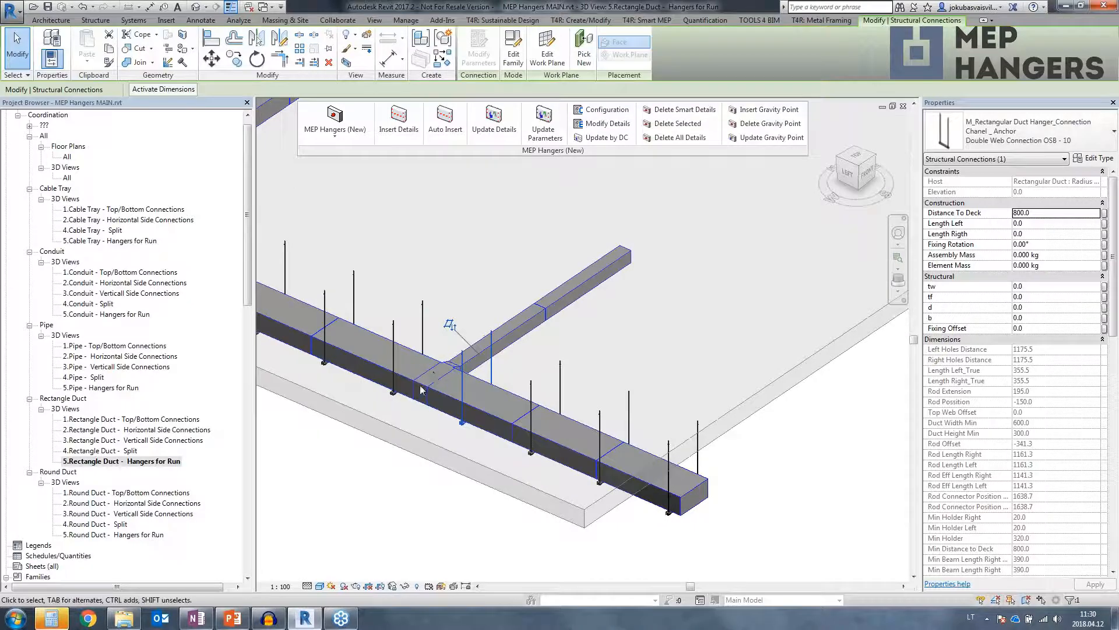
pyautogui.click(446, 378)
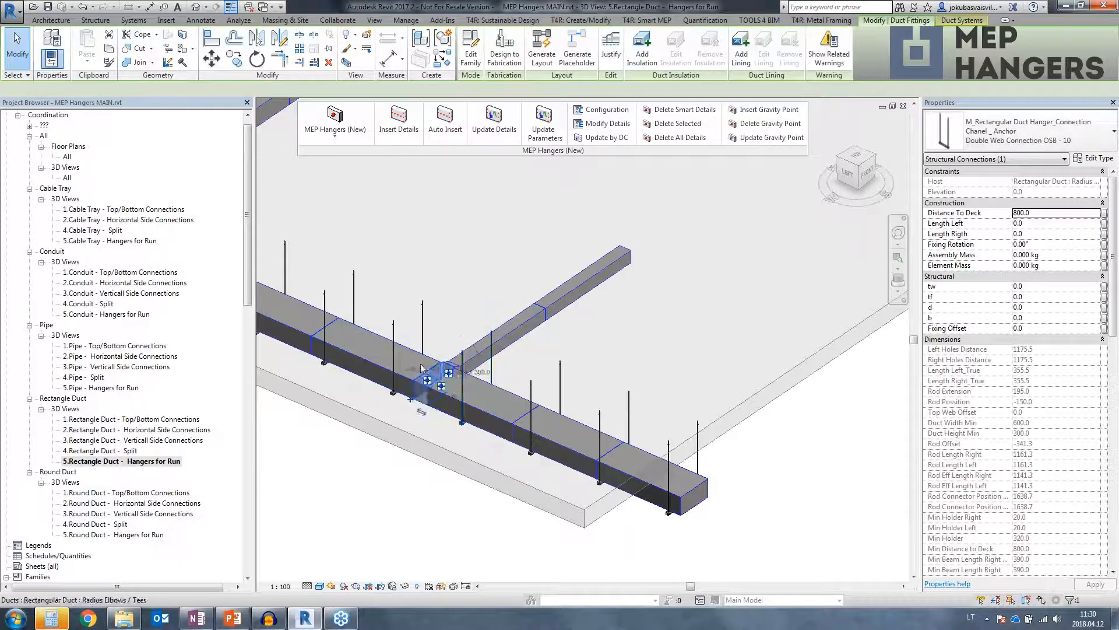
pyautogui.click(422, 344)
pyautogui.click(325, 318)
pyautogui.moveTo(324, 318); pyautogui.dragTo(429, 390, button='middle')
pyautogui.click(368, 351)
pyautogui.click(361, 351)
pyautogui.click(292, 320)
pyautogui.moveTo(292, 320); pyautogui.dragTo(294, 303, button='middle')
pyautogui.scroll(-4, 586, 411)
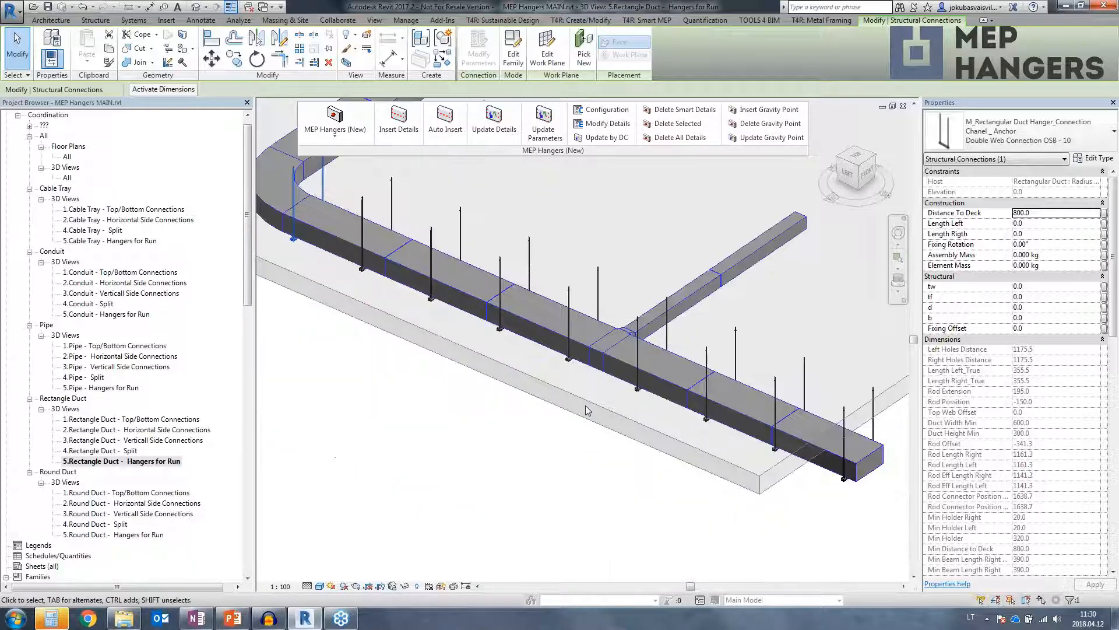
pyautogui.press('Escape')
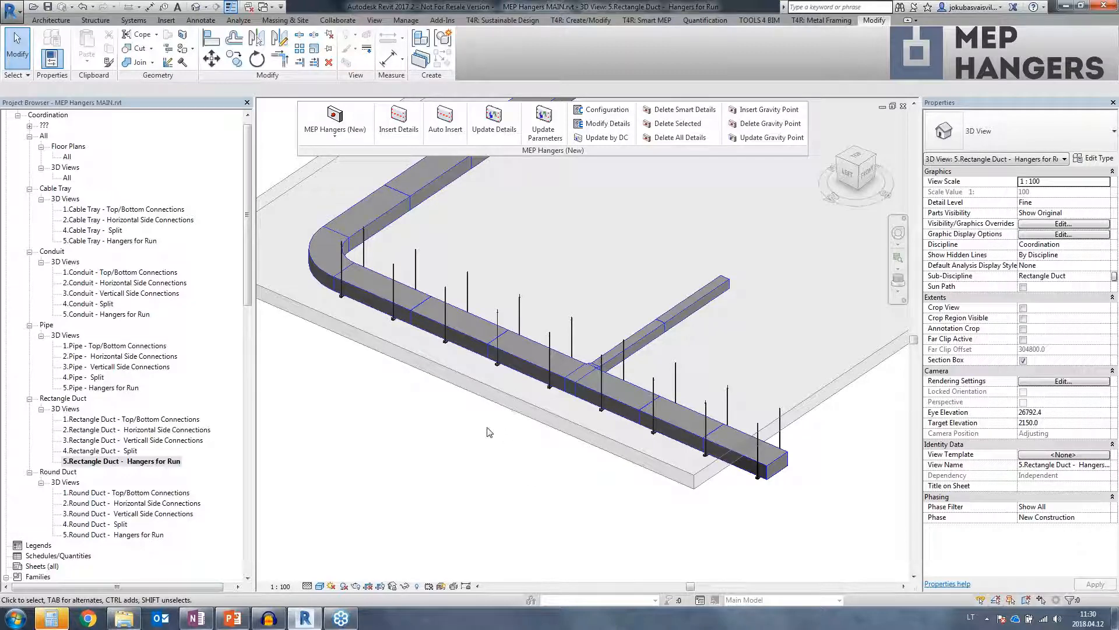
# - Open the All 3D view and fit the whole sample project in it to look over the example layouts
pyautogui.doubleClick(67, 178)
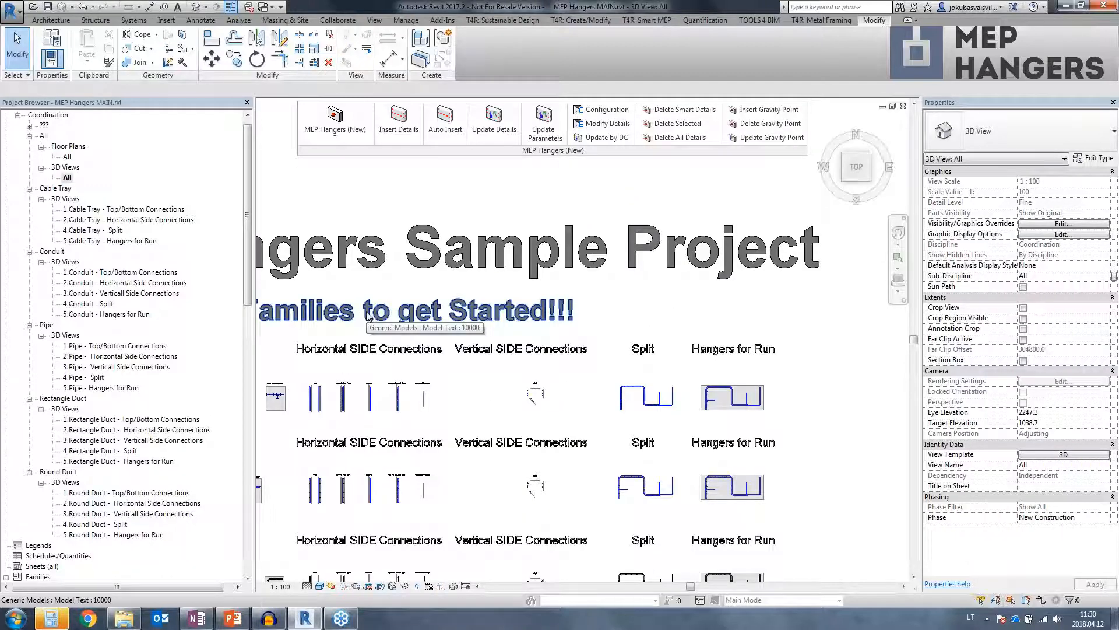
pyautogui.middleClick(498, 411)
pyautogui.middleClick(497, 412)
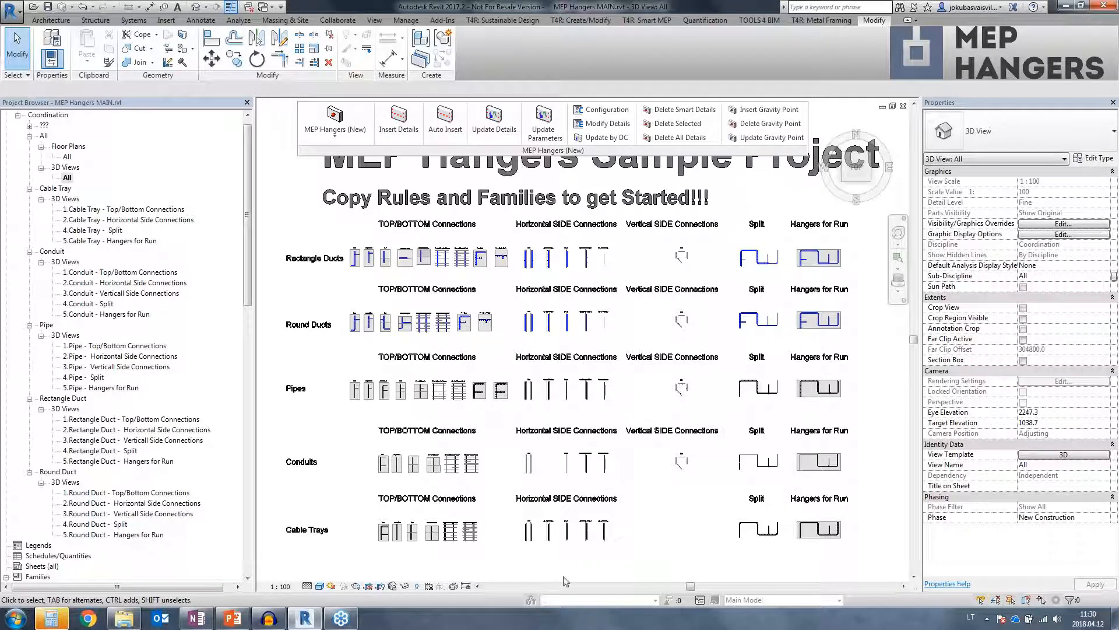
pyautogui.click(393, 543)
pyautogui.press('Escape')
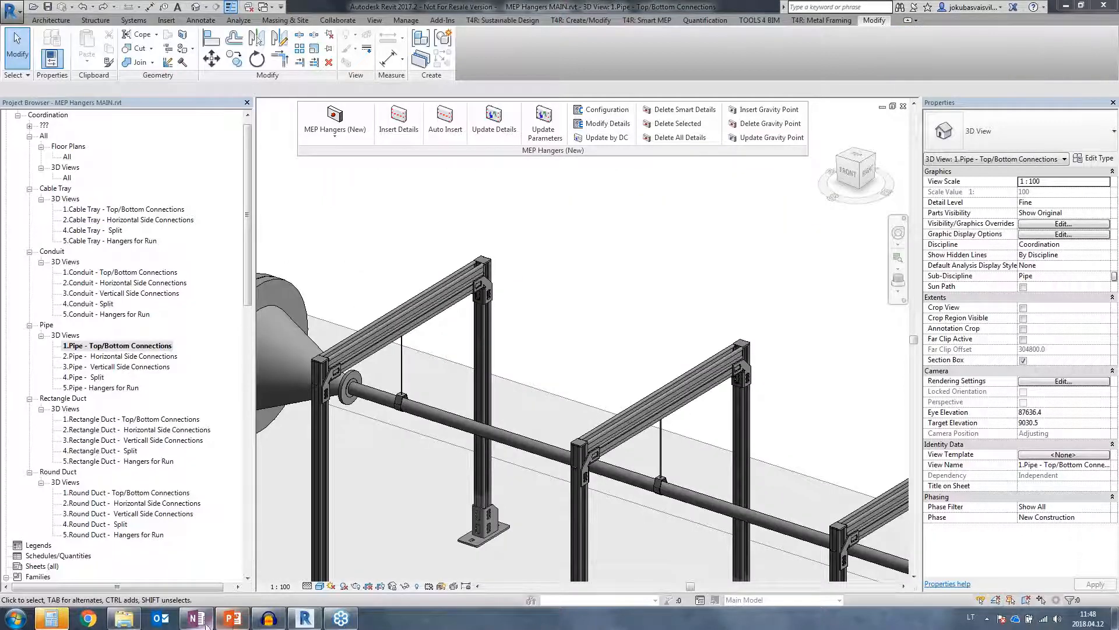
# - Switch to the PowerPoint presentation and start the slide show from the closing Thank You slide
pyautogui.click(232, 618)
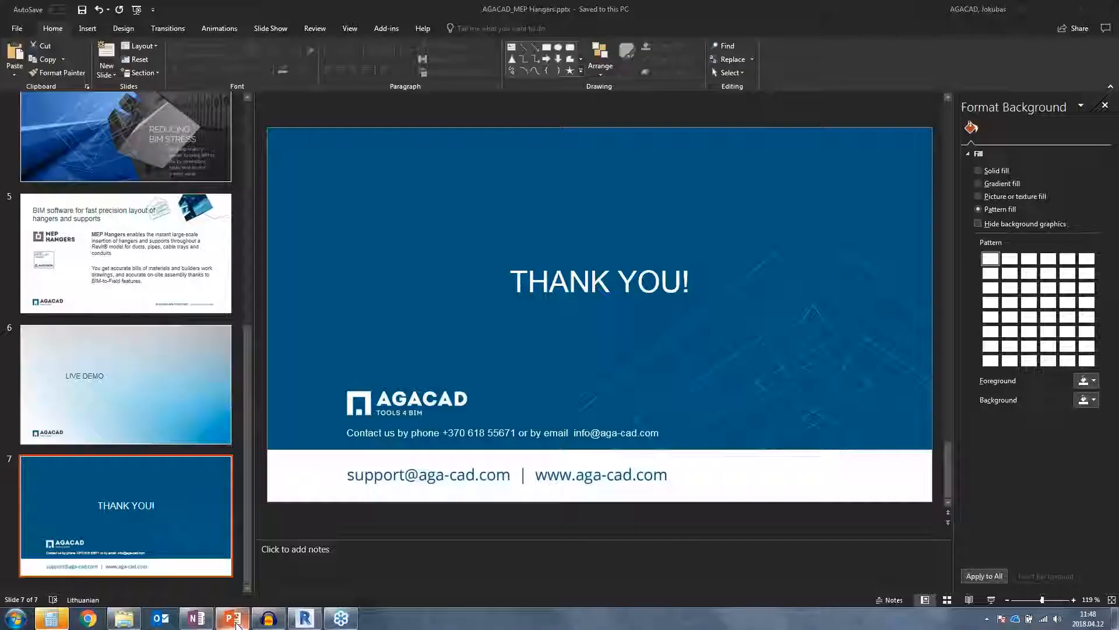
pyautogui.click(991, 599)
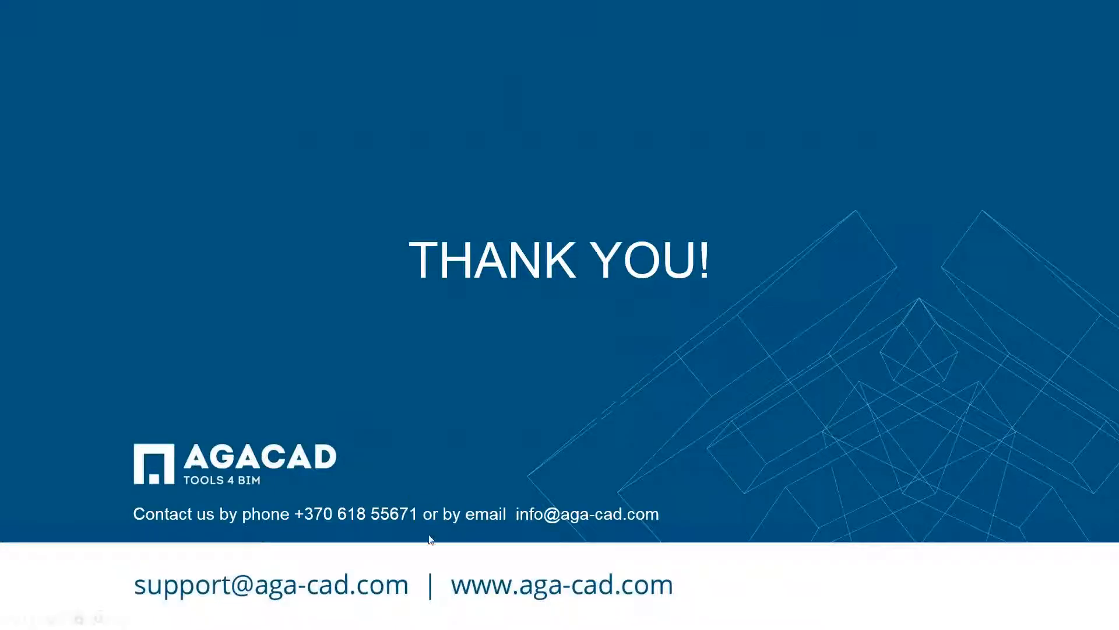